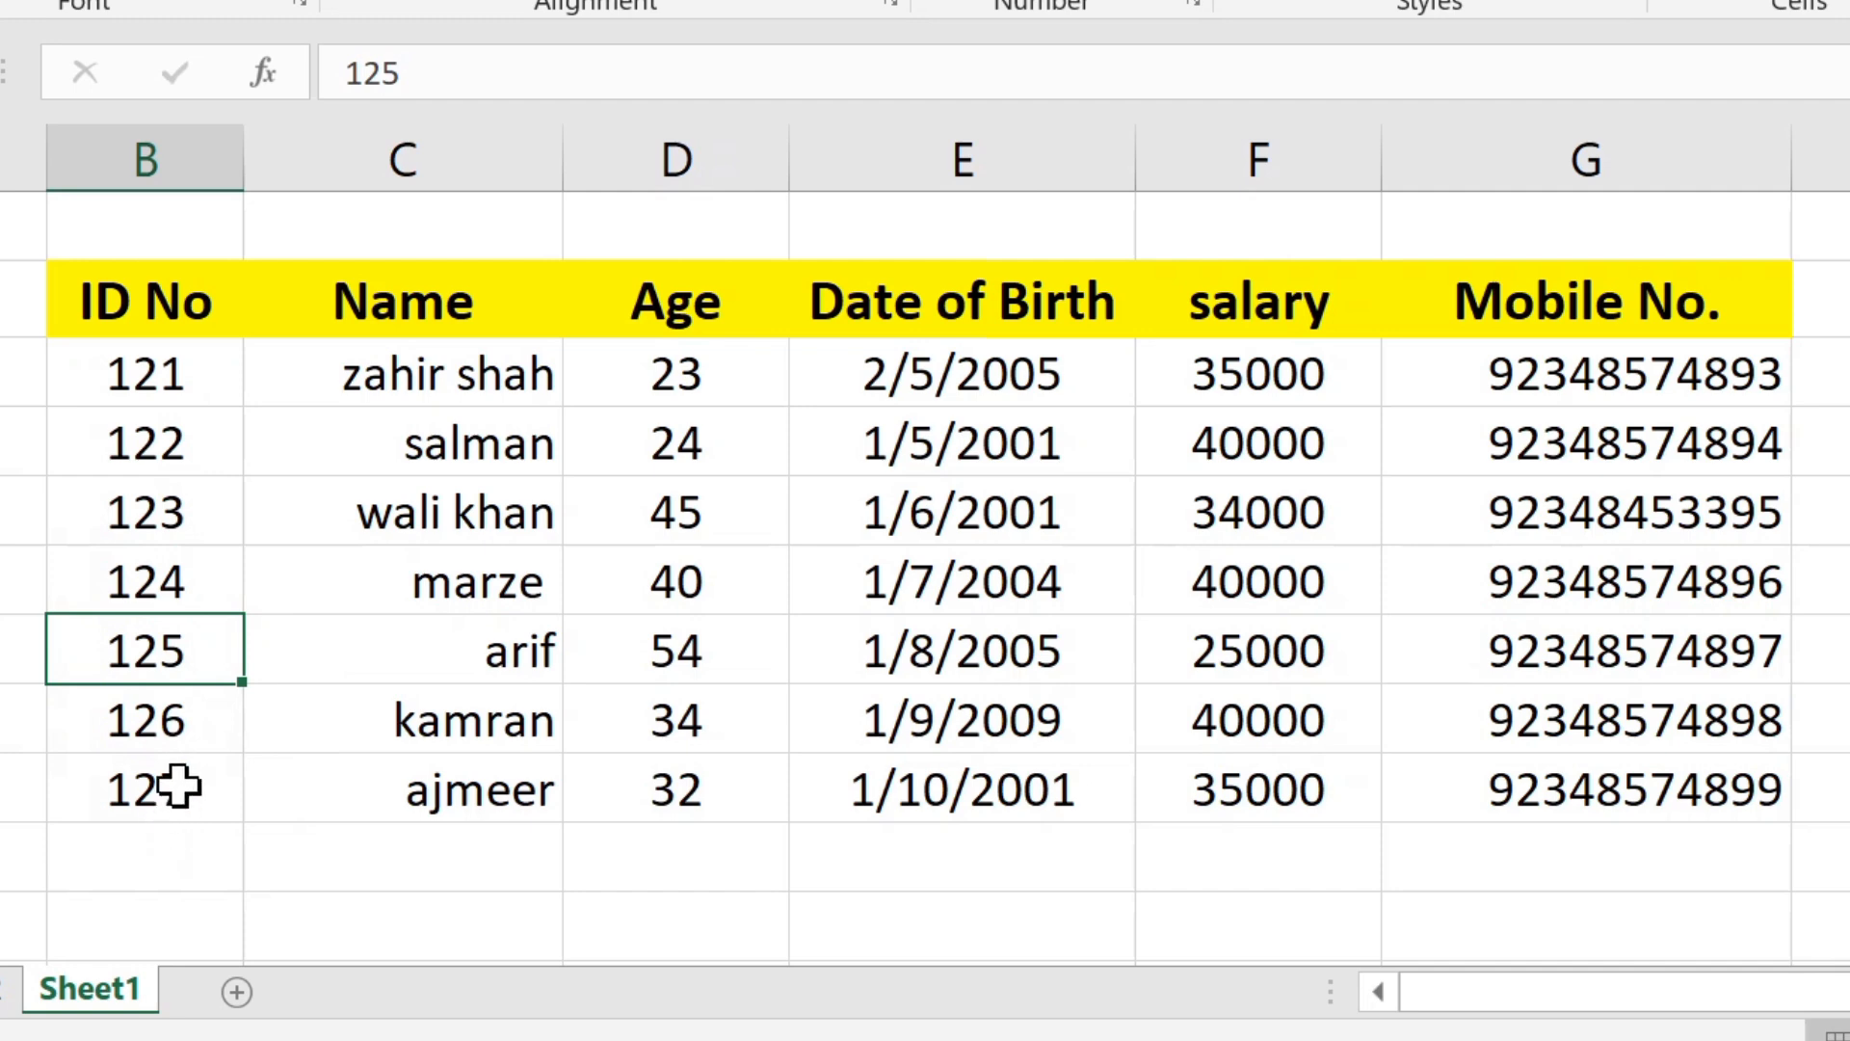
# Step: Replace the ID No of the table's last row, in cell B9, with another three-digit number
pyautogui.click(182, 786)
pyautogui.write('129')
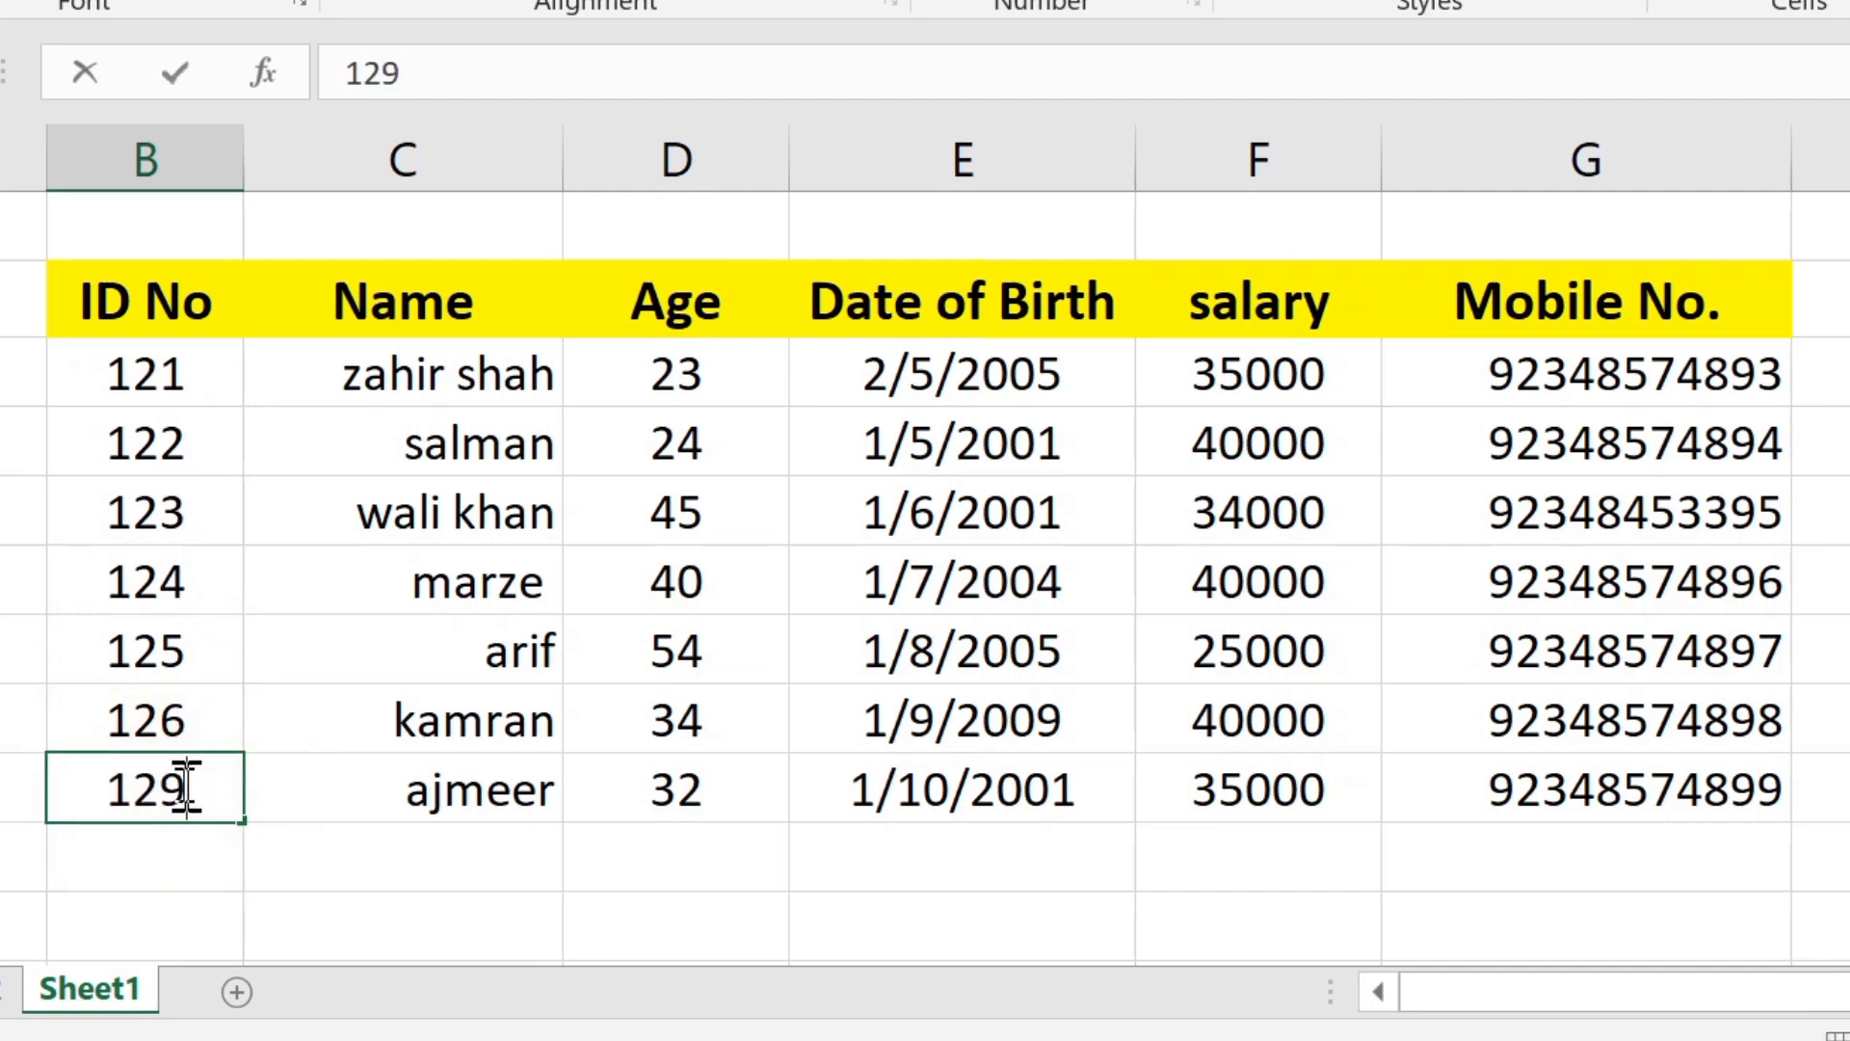
pyautogui.press('Return')
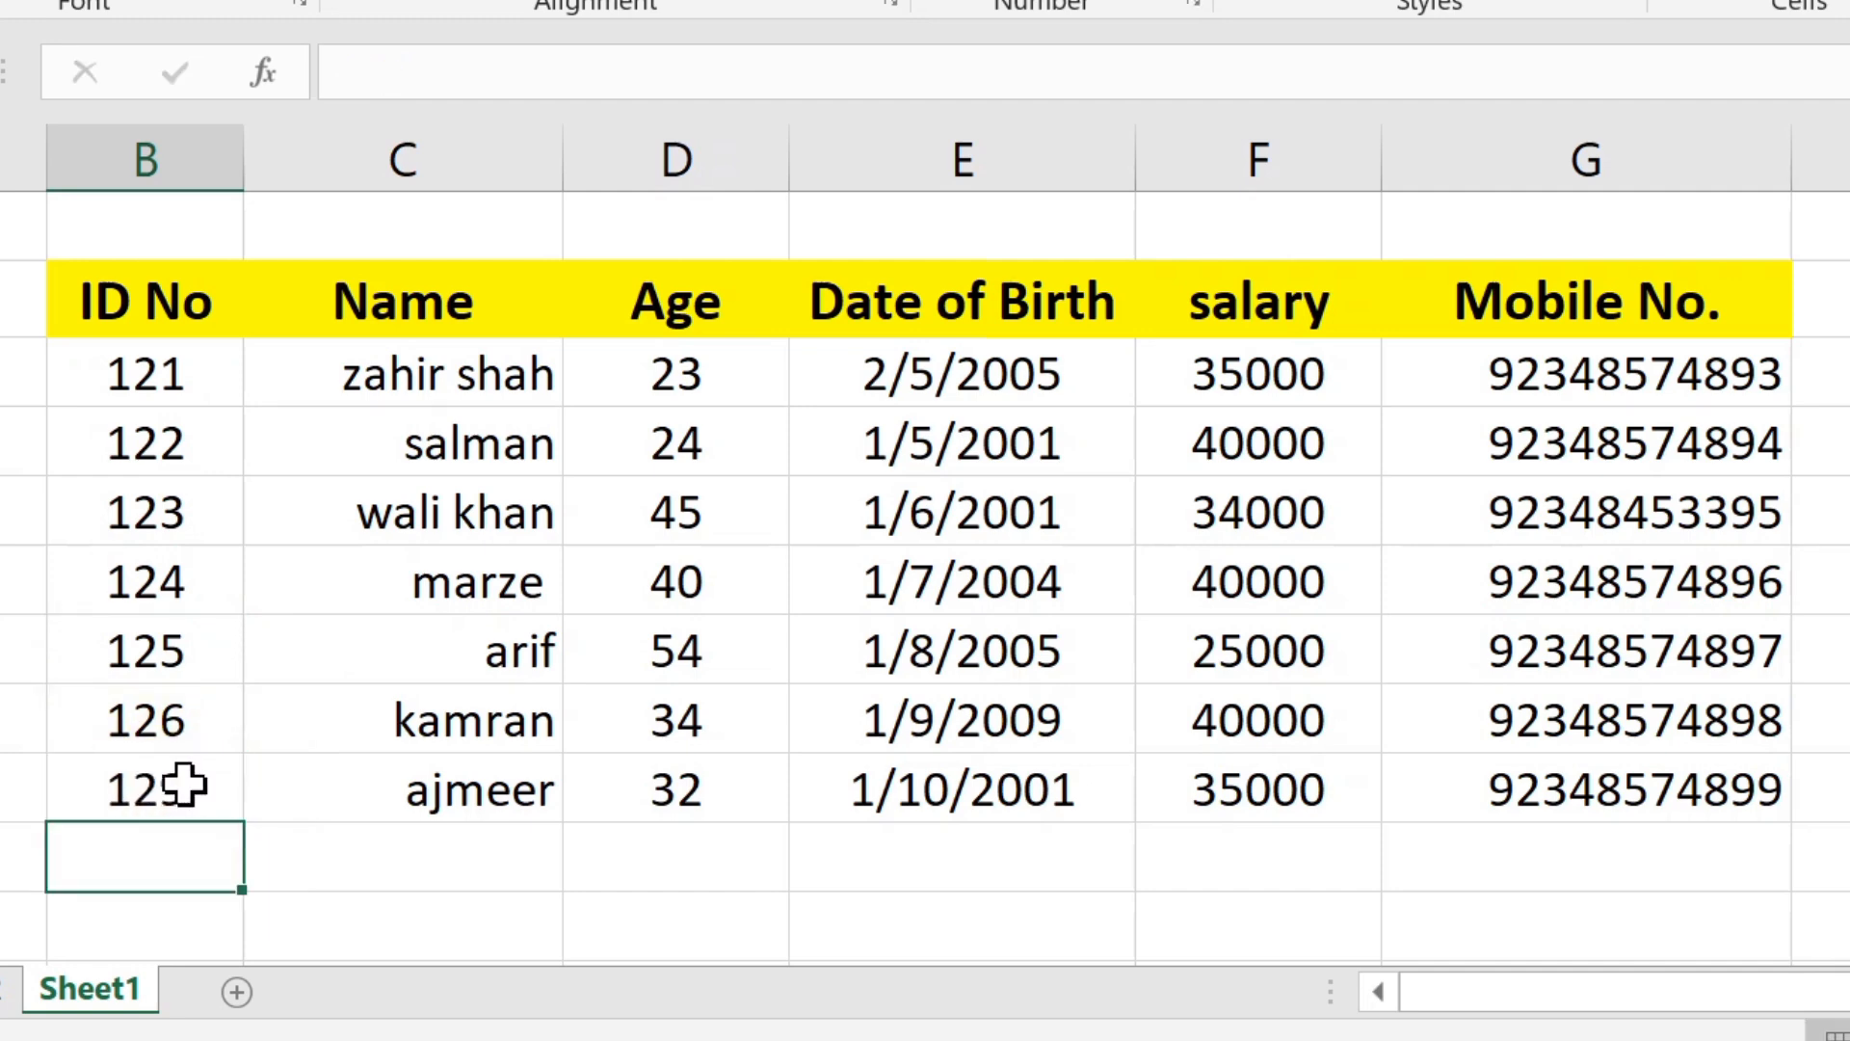
# Step: Try to enter the text "sd" as the ID No in cell B6, and cancel the entry
pyautogui.click(183, 557)
pyautogui.write('sd')
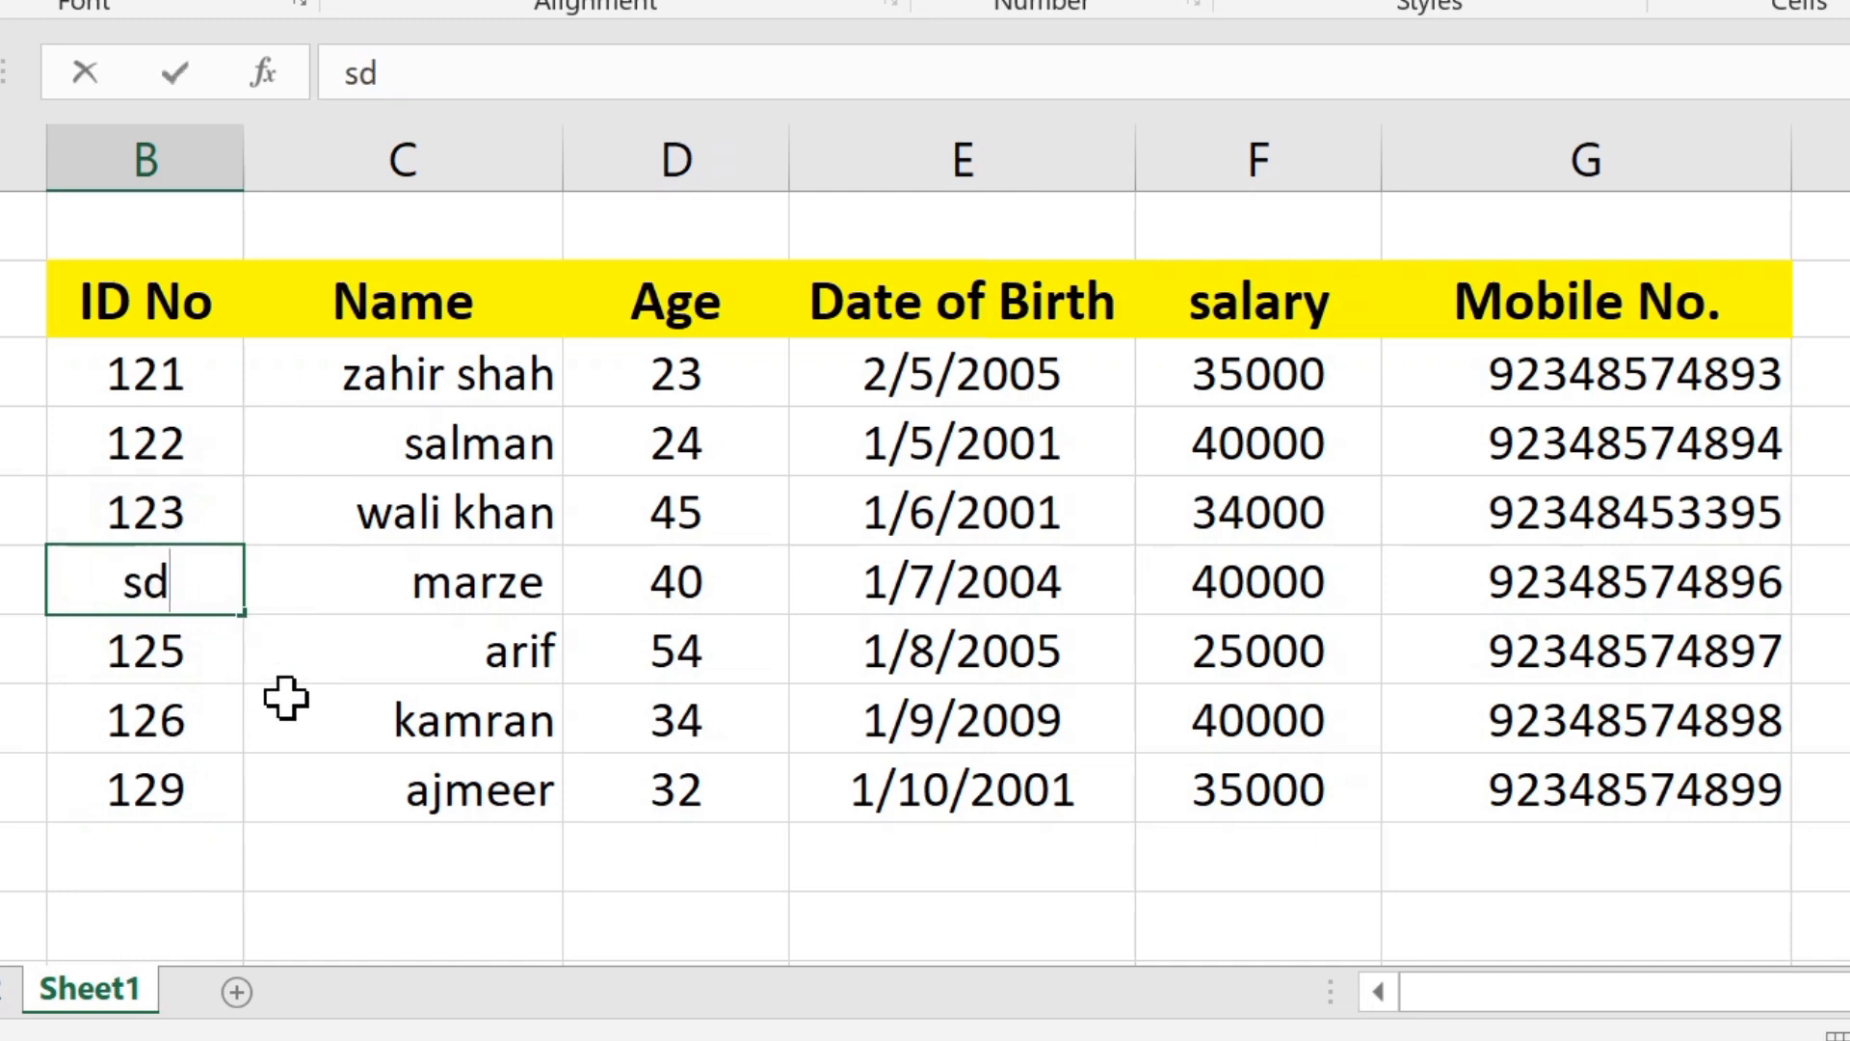
pyautogui.press('Return')
pyautogui.moveTo(1029, 314); pyautogui.dragTo(867, 318)
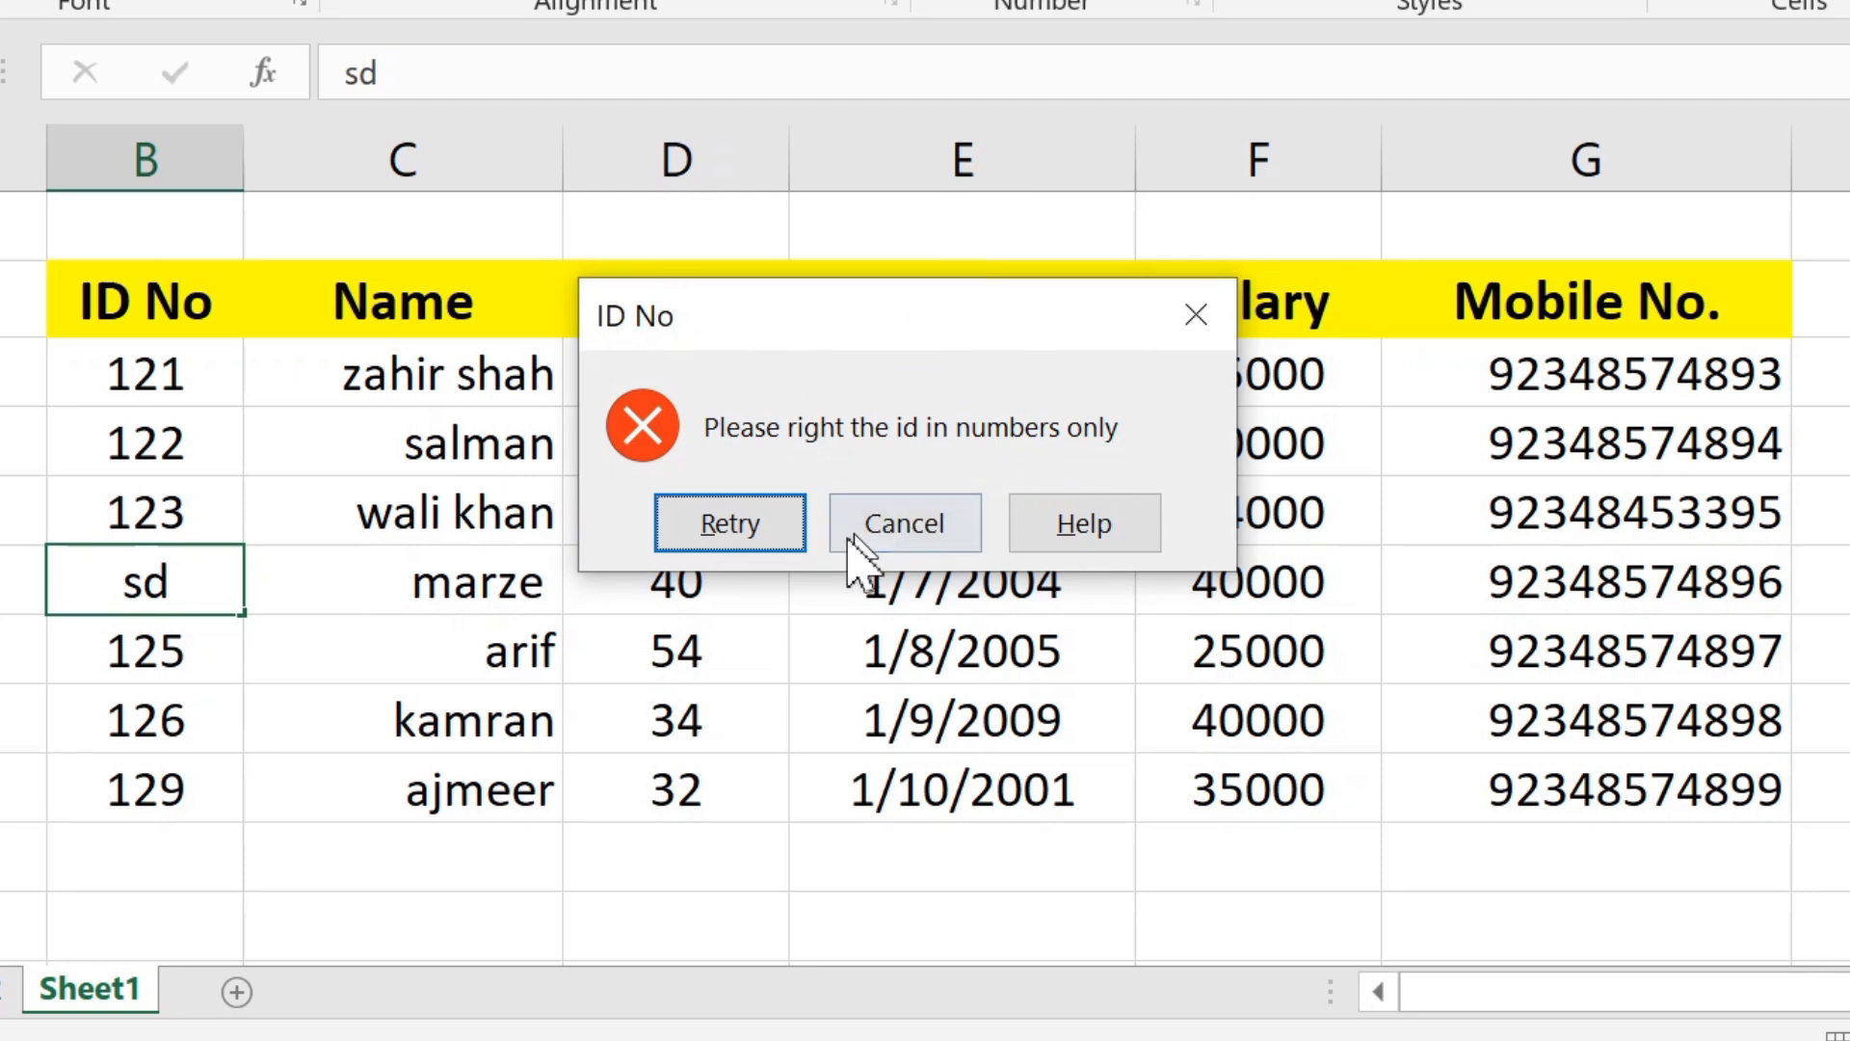
pyautogui.click(906, 525)
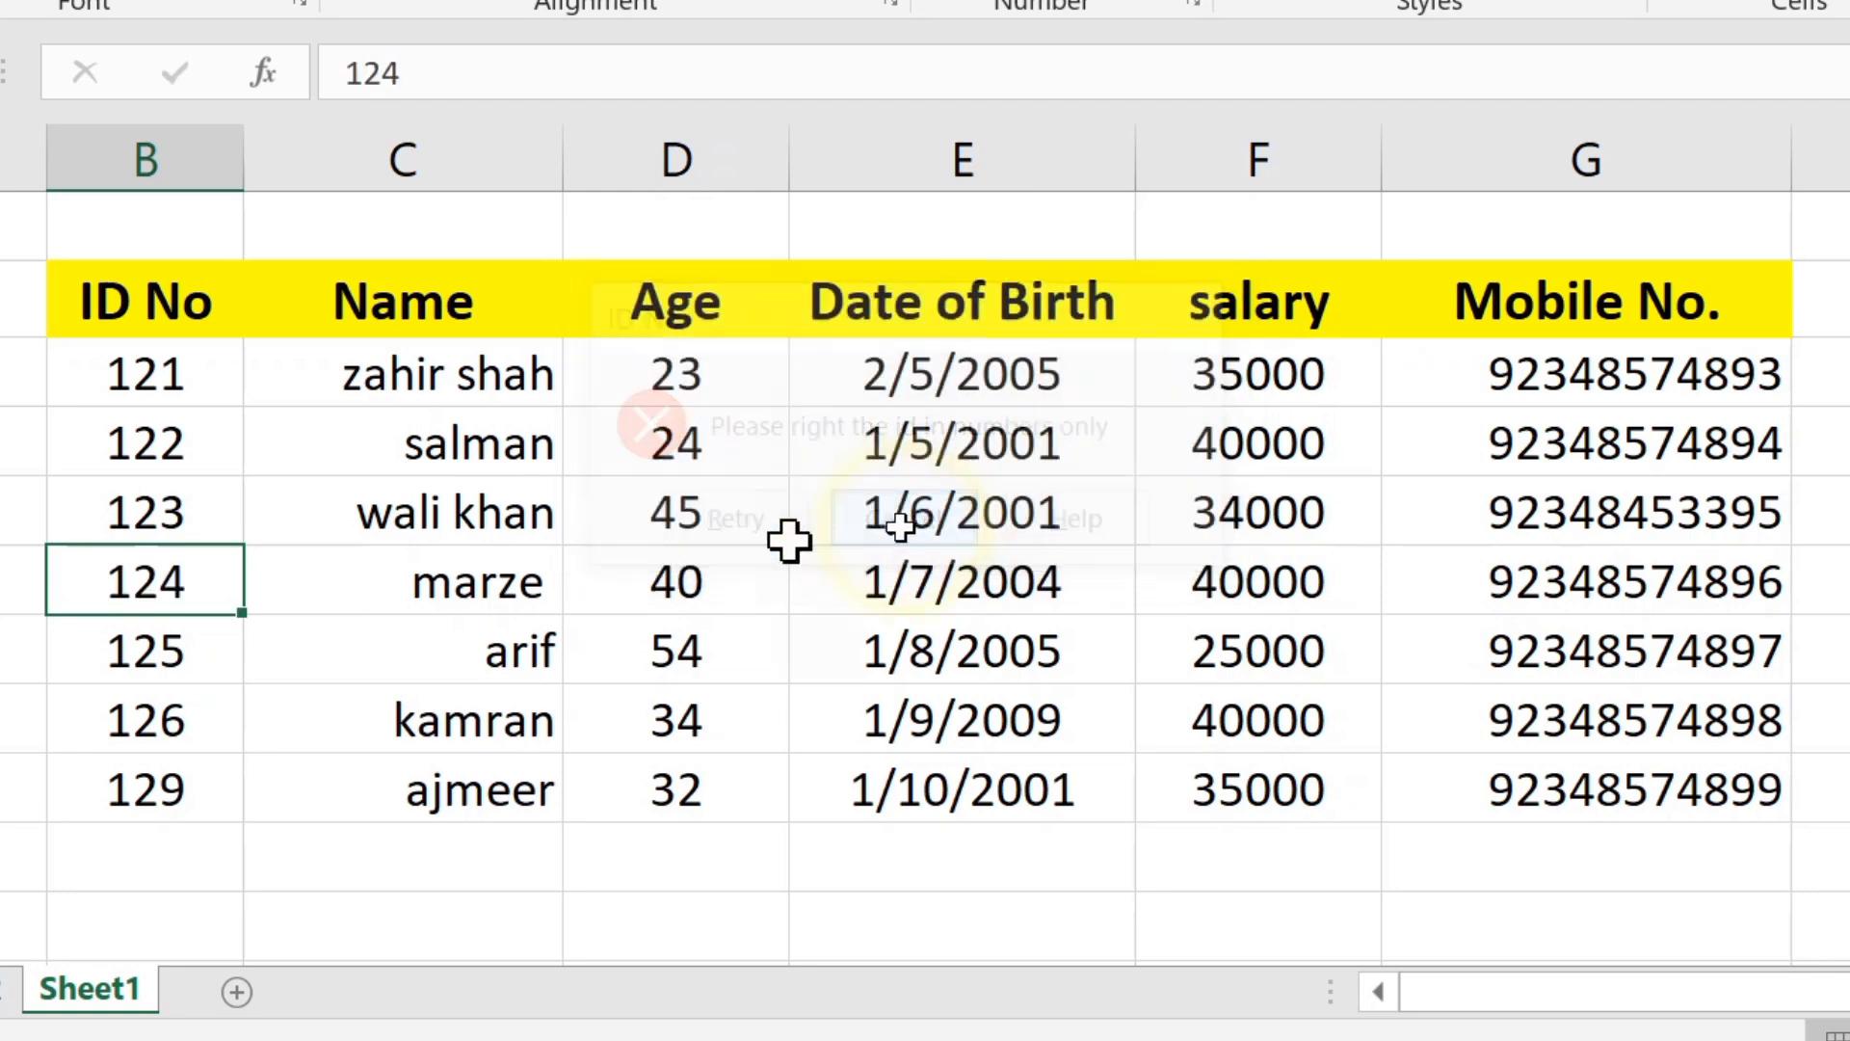
# Step: Check the input message on the Age cells and try to enter 65 as the age in D7, cancelling the entry
pyautogui.click(714, 382)
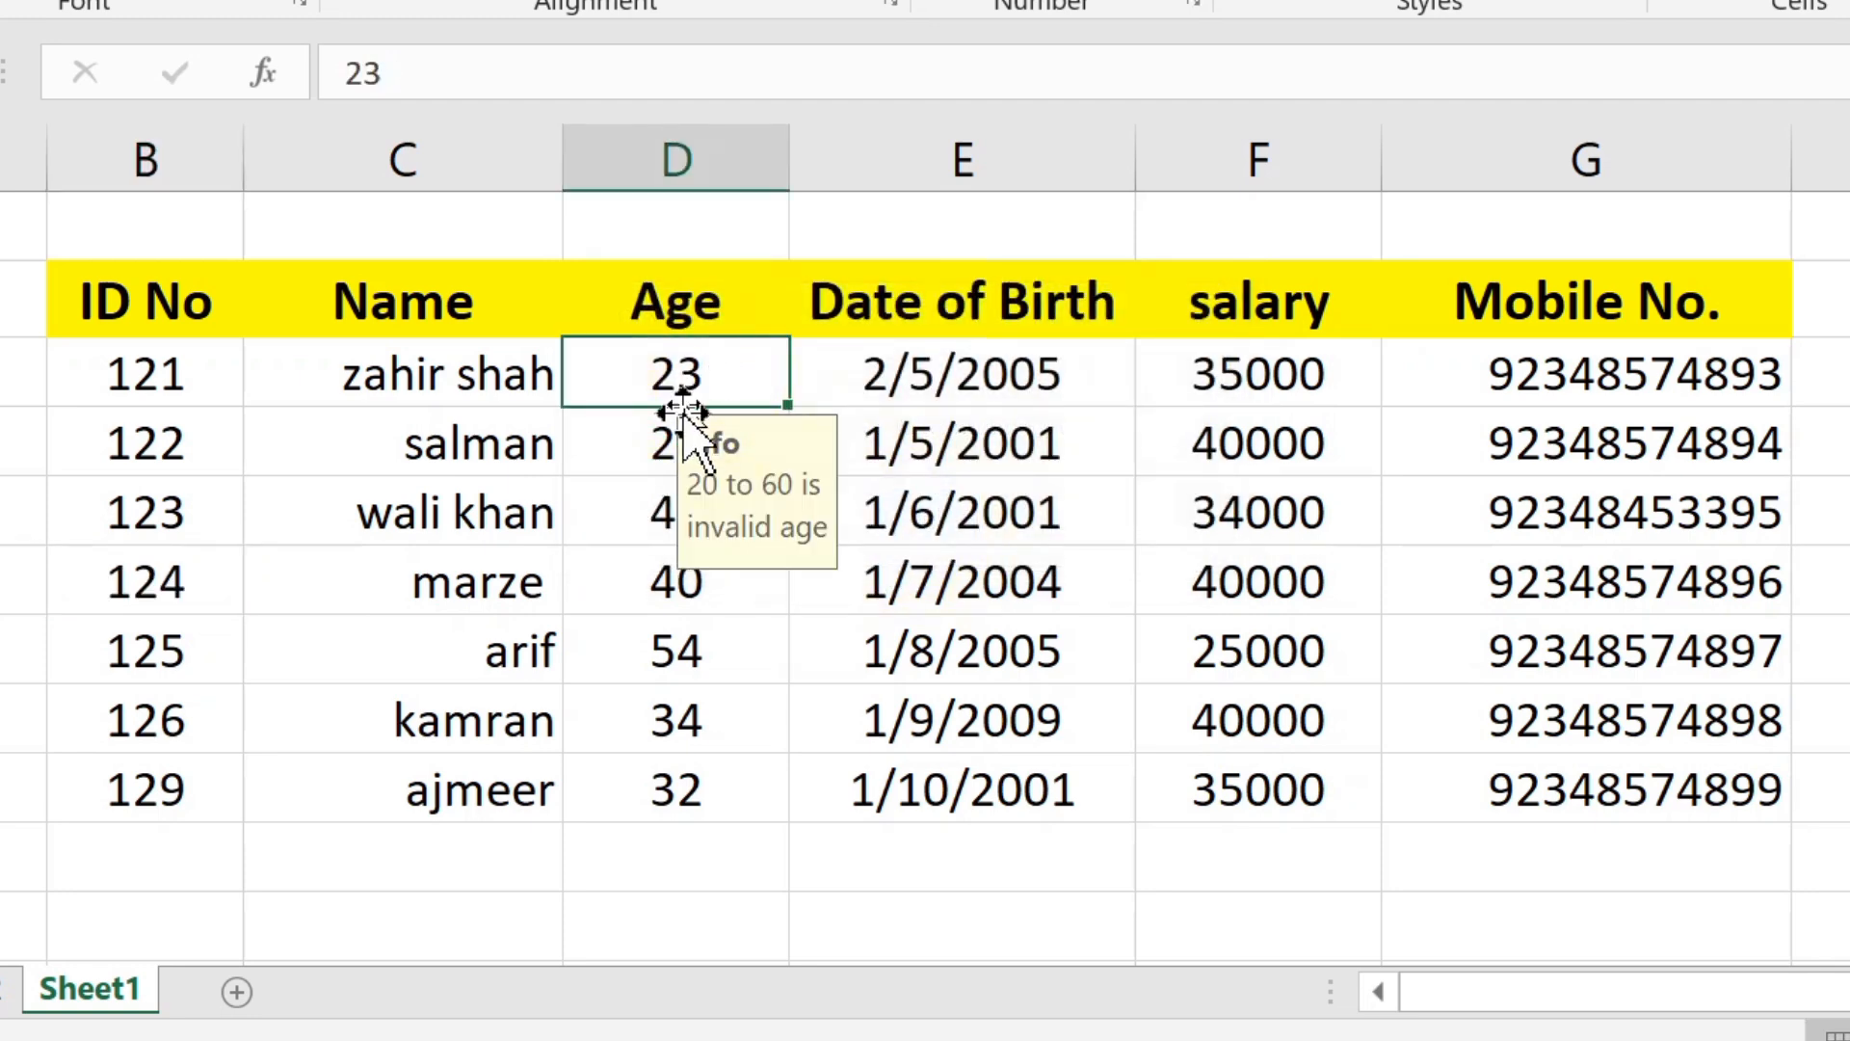
pyautogui.click(641, 456)
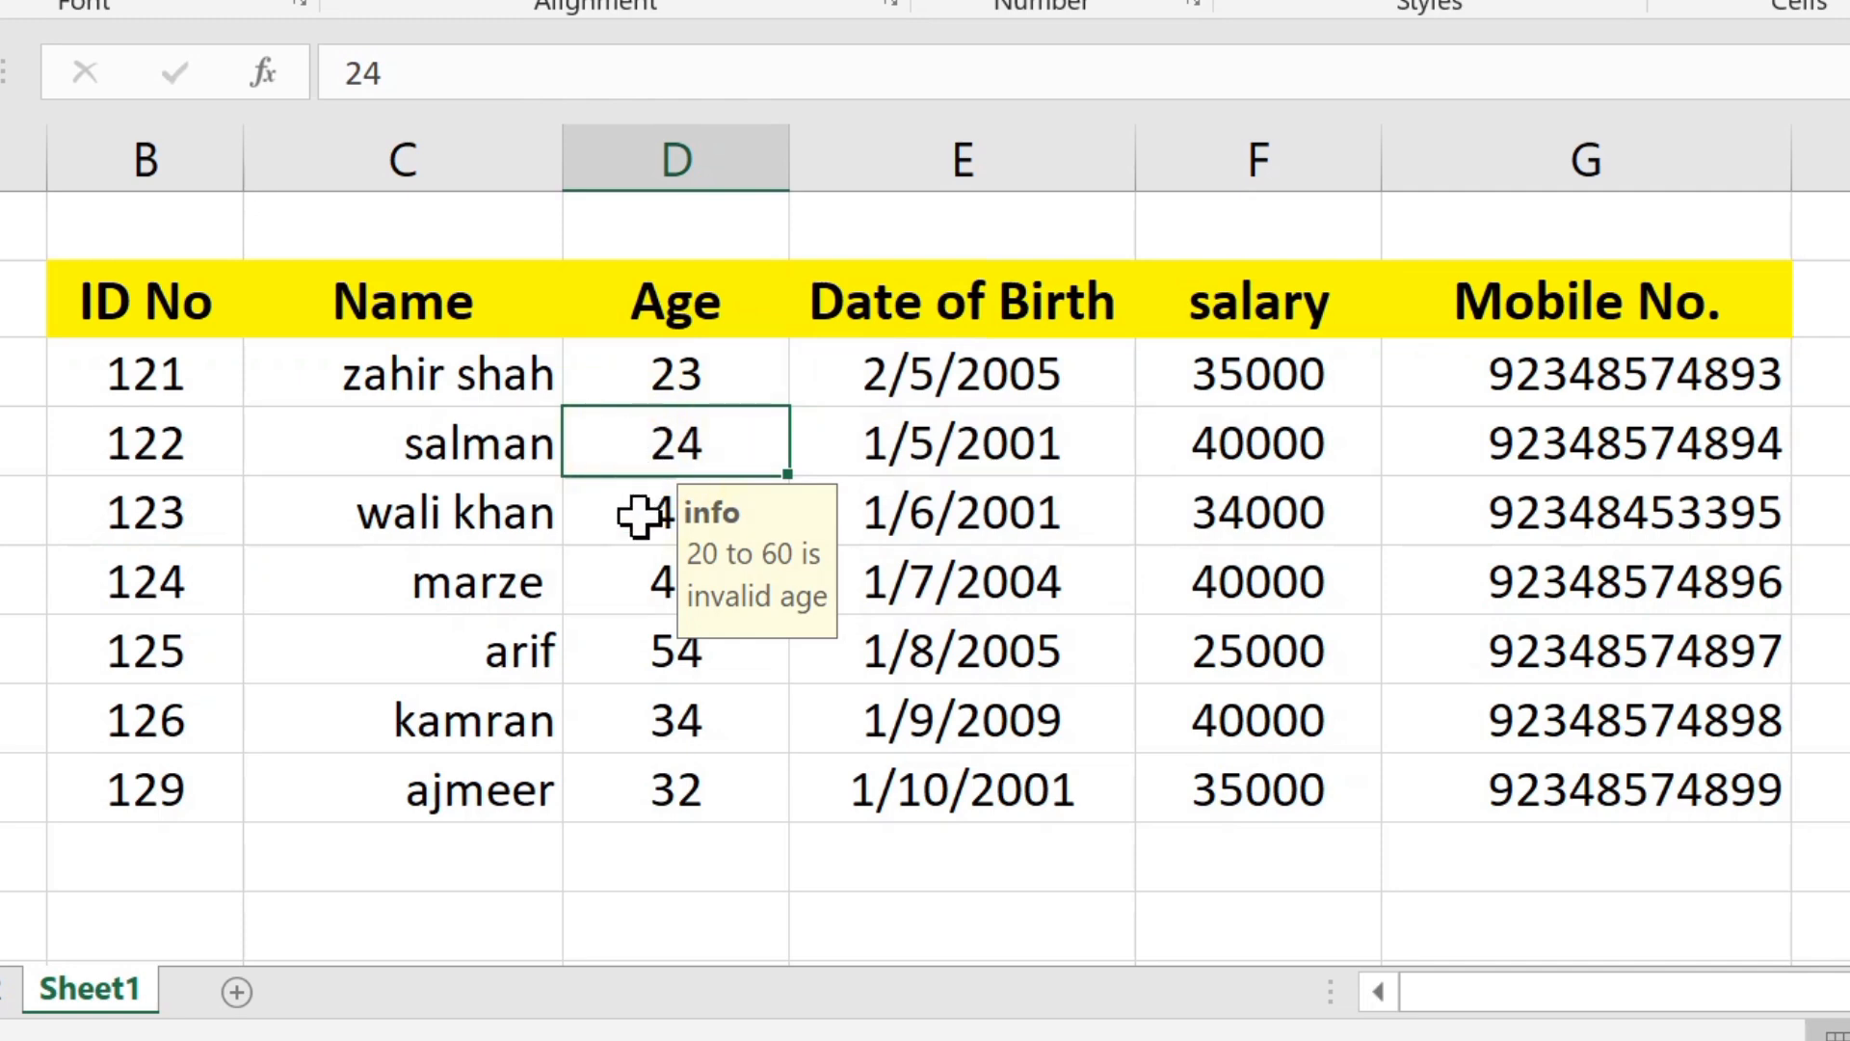
pyautogui.click(634, 516)
pyautogui.click(643, 575)
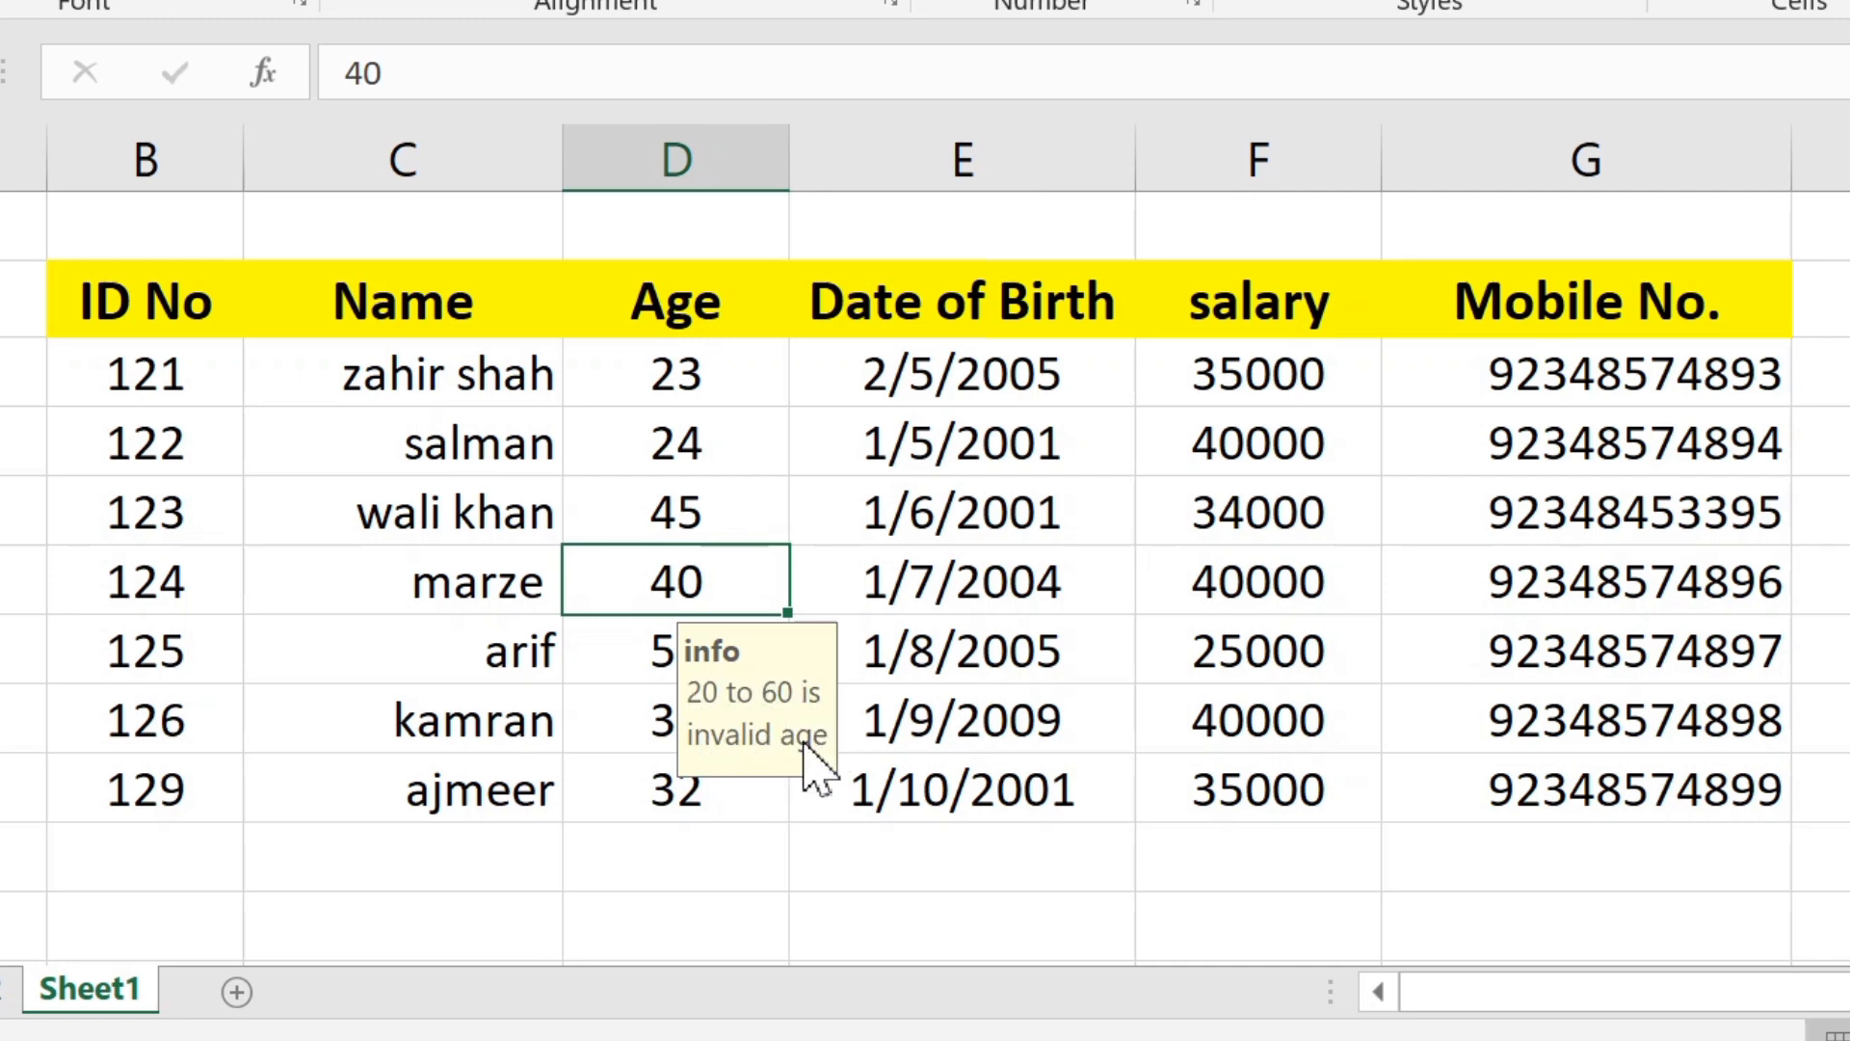
pyautogui.click(632, 497)
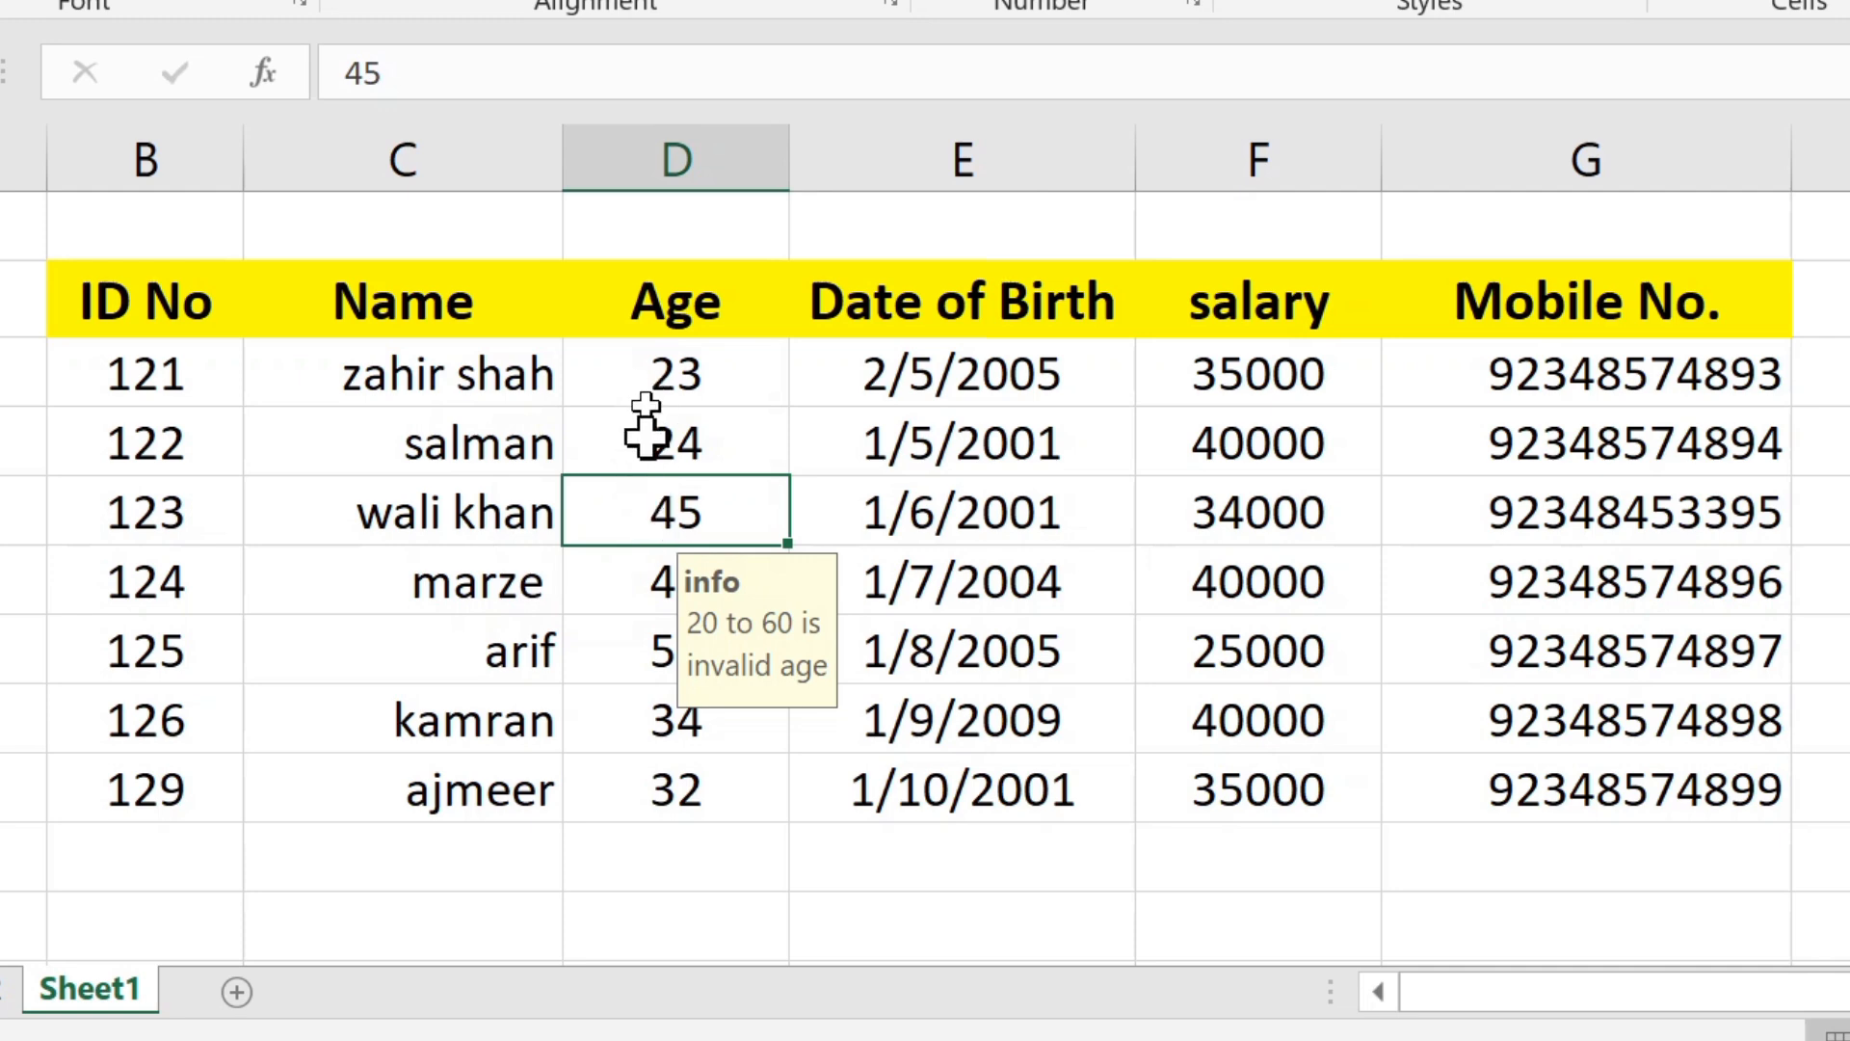
pyautogui.click(653, 653)
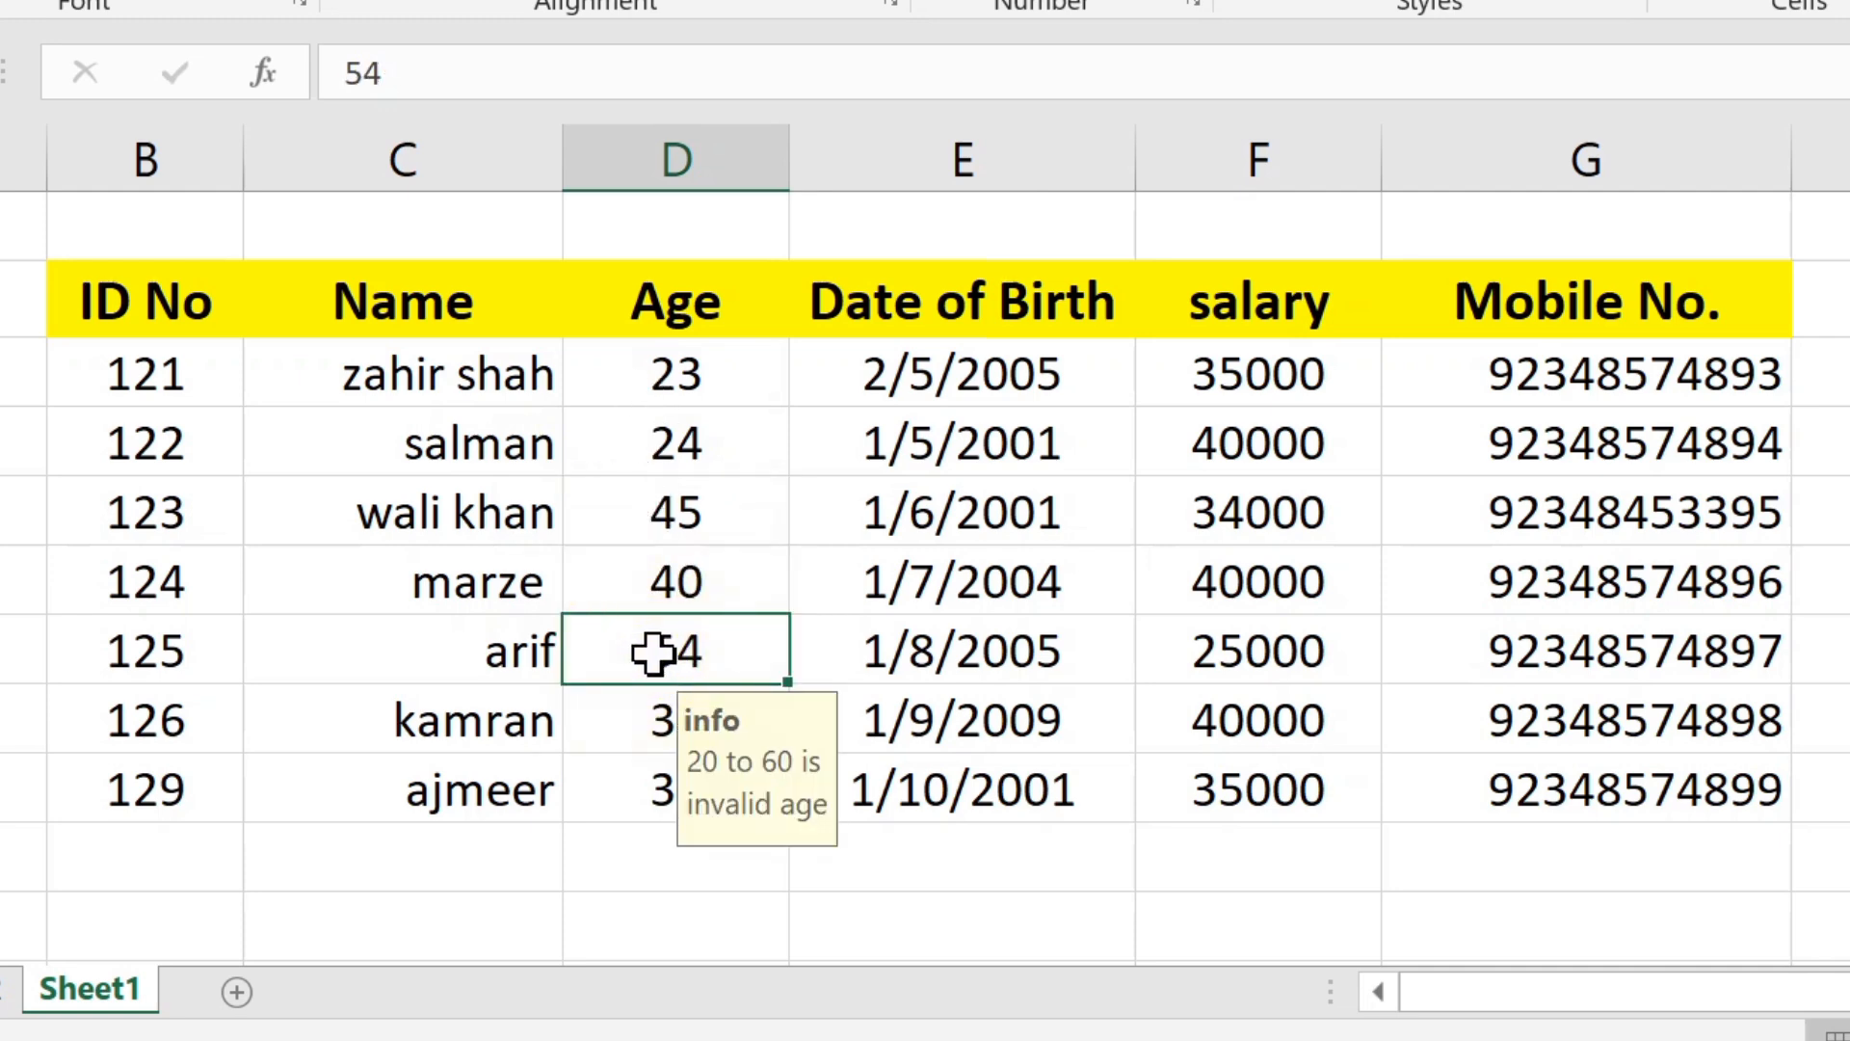
pyautogui.write('65')
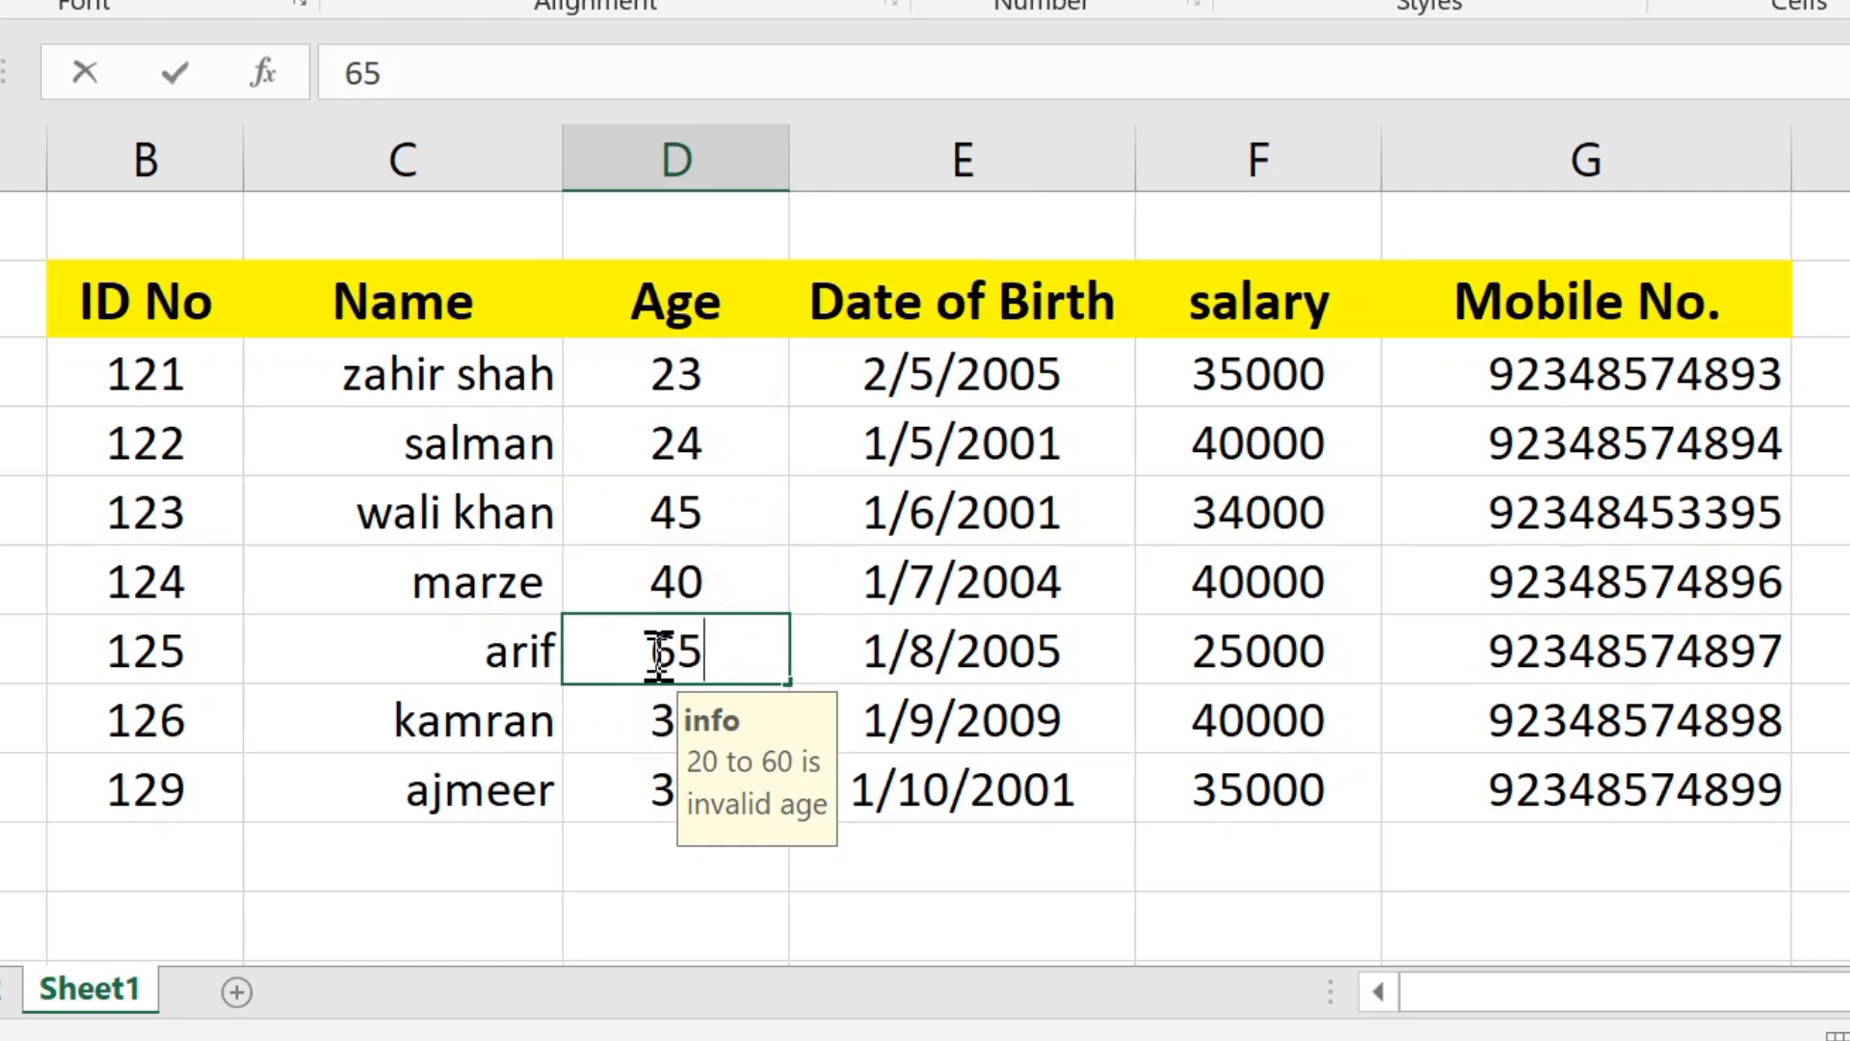
pyautogui.press('Return')
pyautogui.moveTo(1086, 321); pyautogui.dragTo(951, 267)
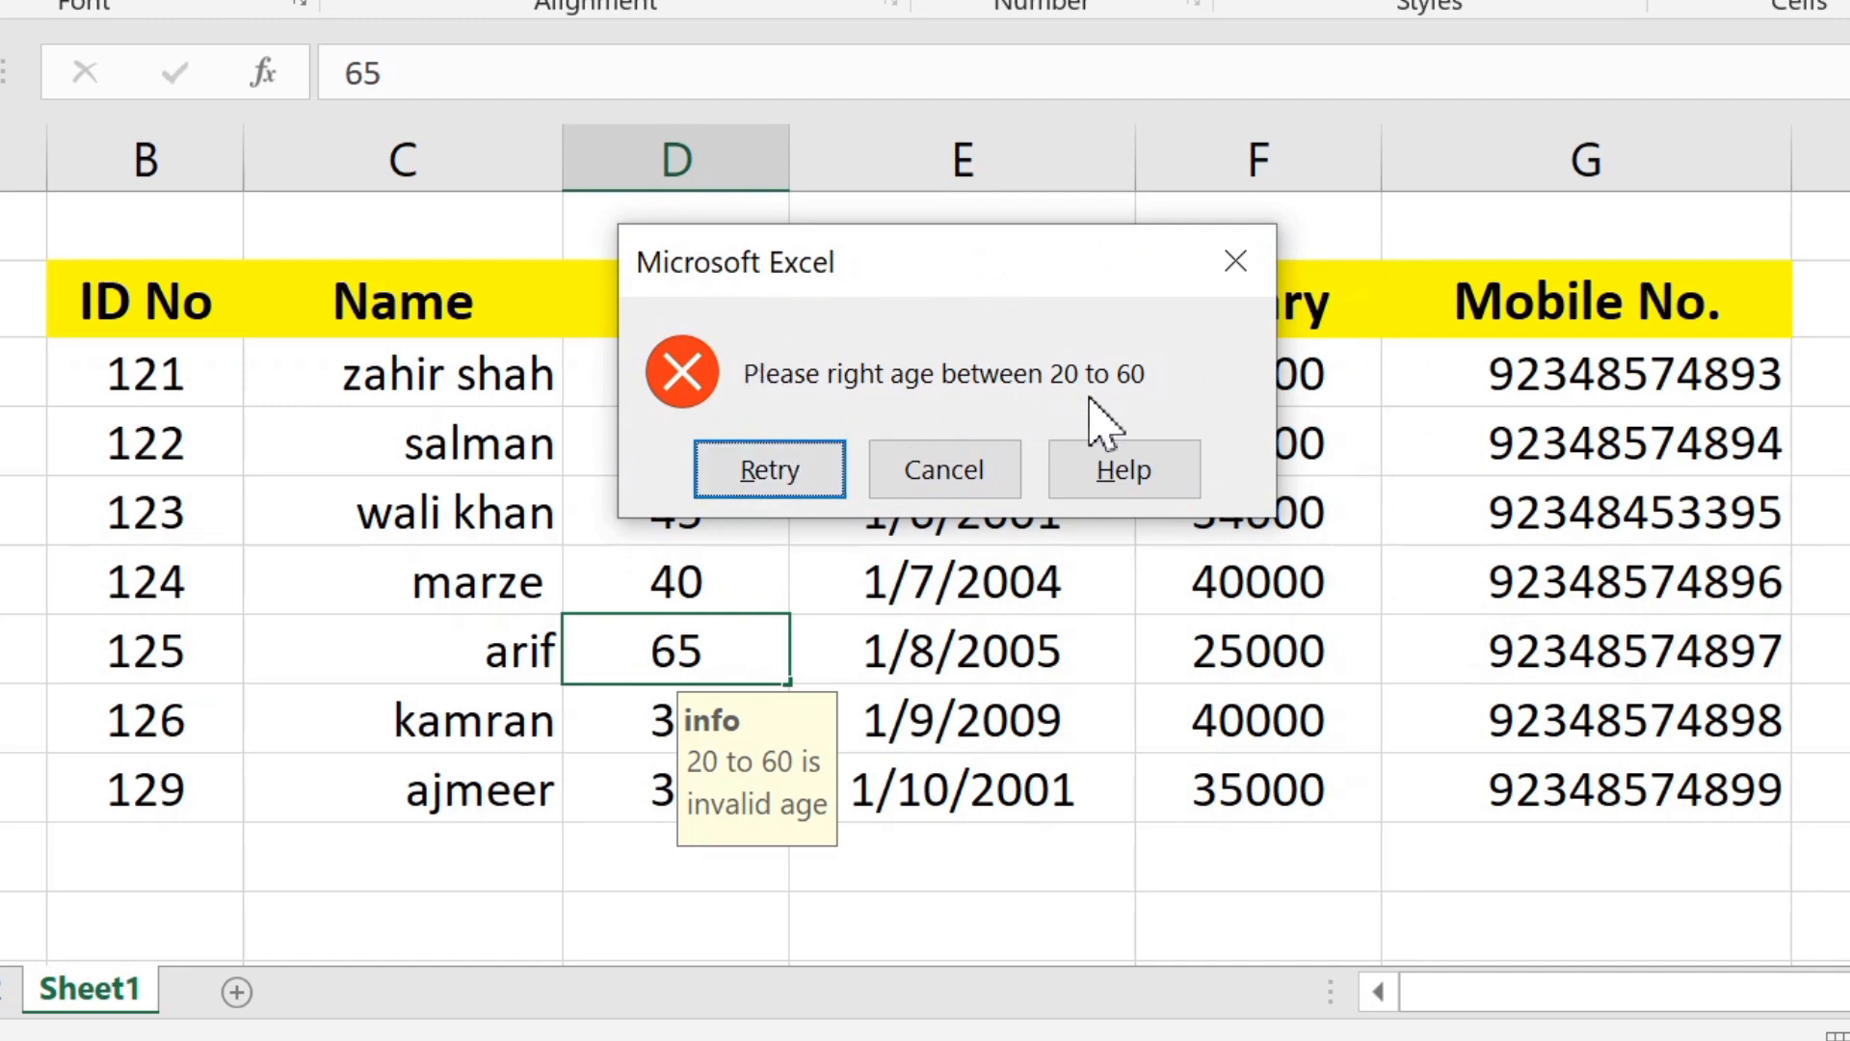
pyautogui.click(934, 482)
pyautogui.click(654, 850)
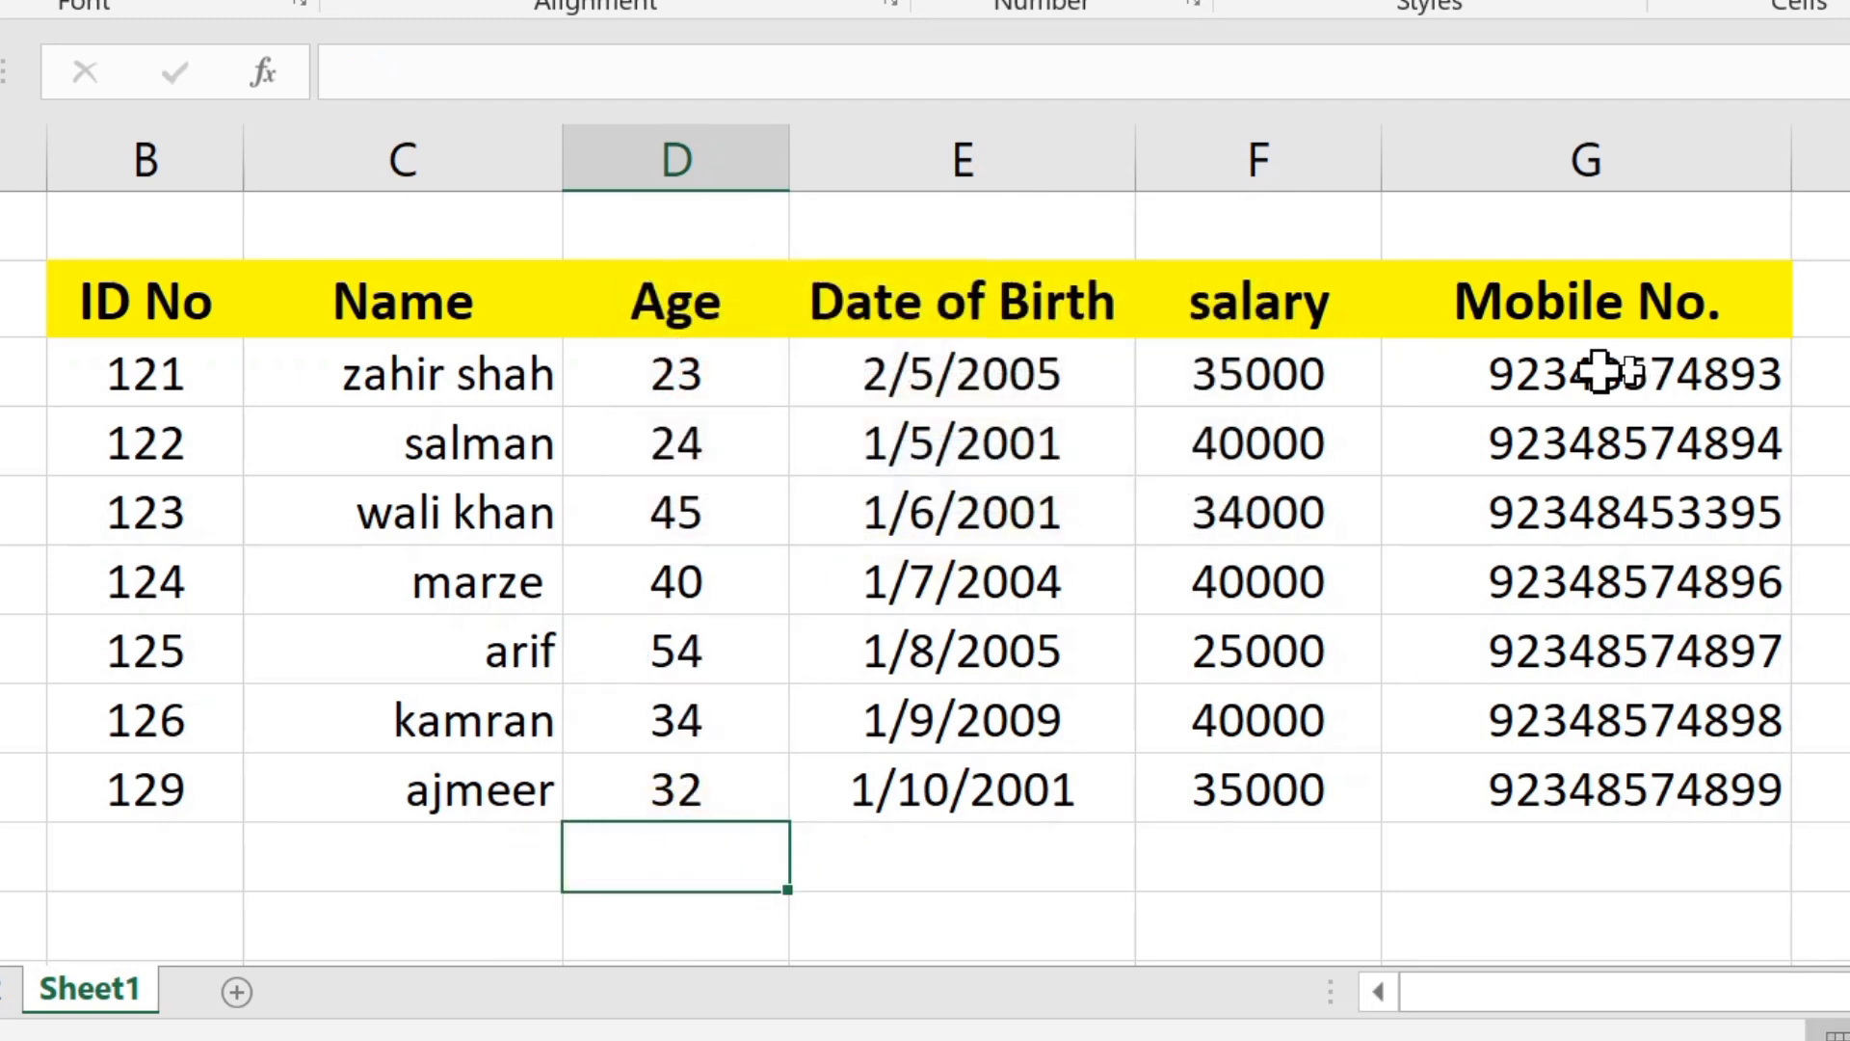
# Step: Switch to Sheet2 and open the data validation settings for B3, the first cell under ID No
pyautogui.click(985, 374)
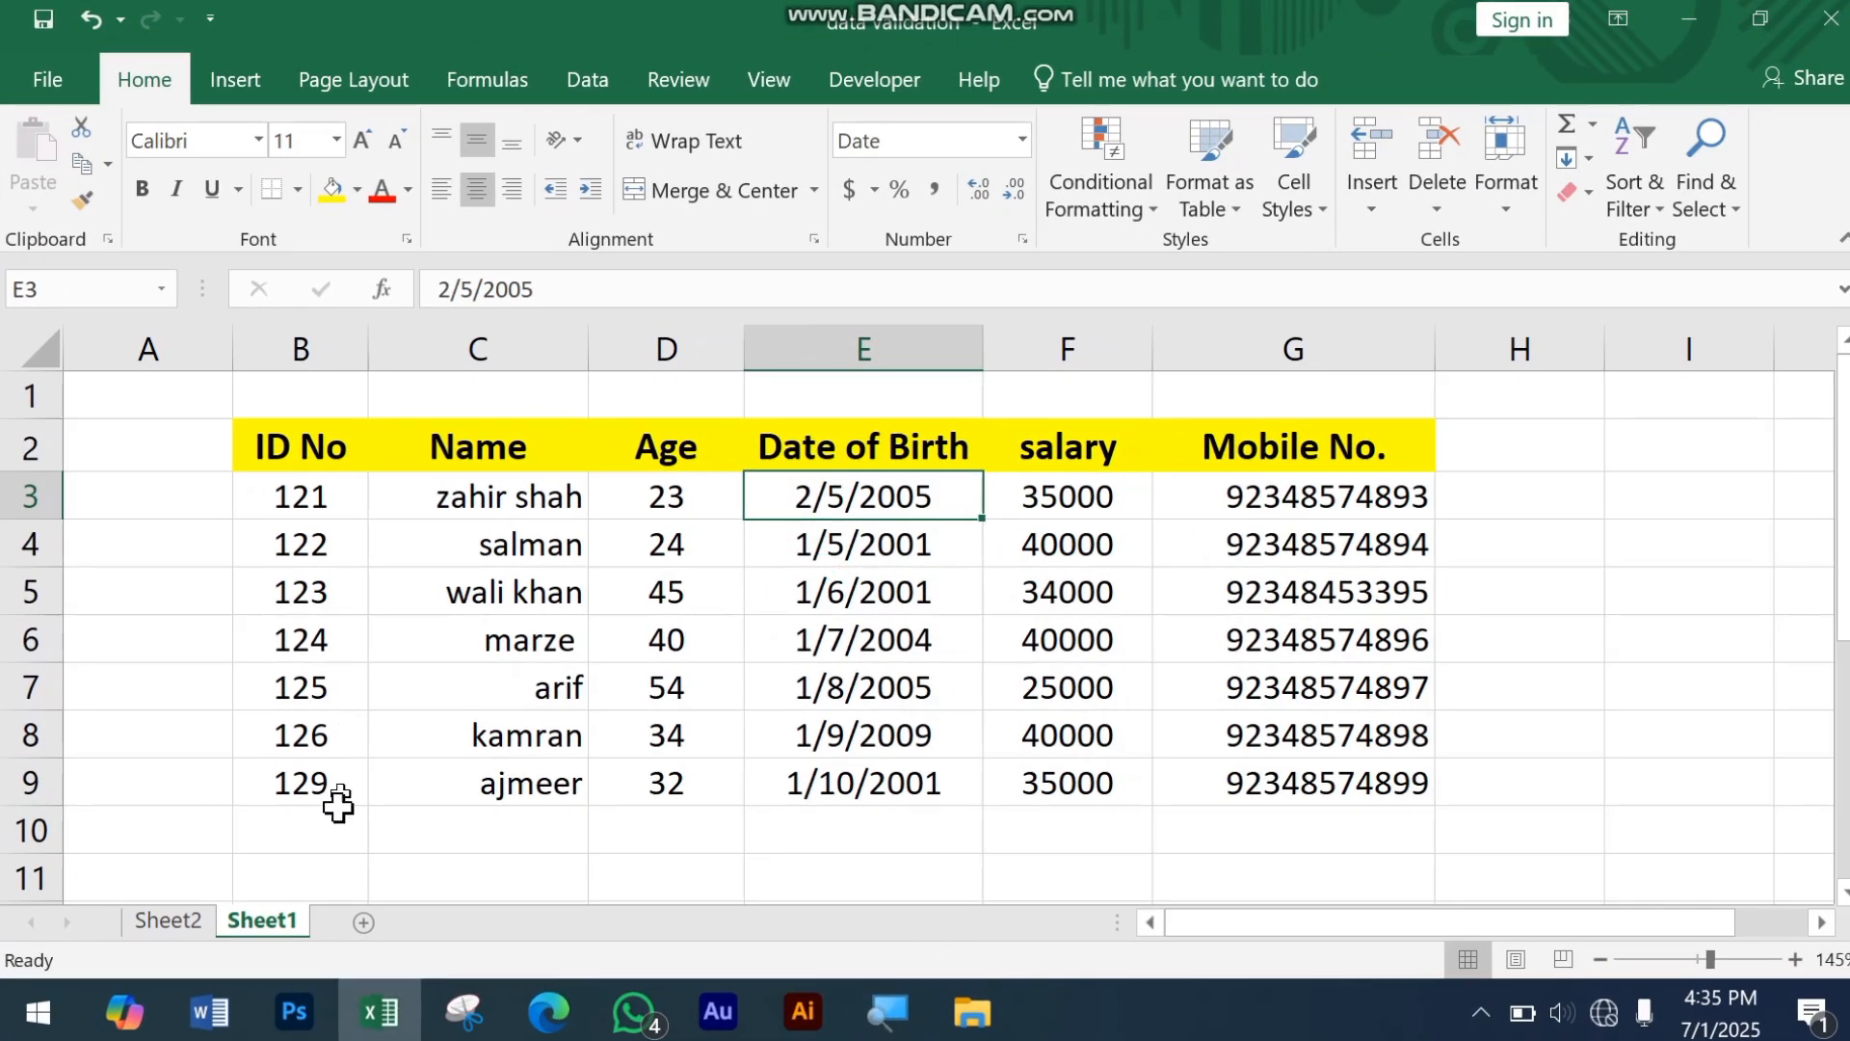
pyautogui.click(162, 917)
pyautogui.keyDown('ctrl'); pyautogui.scroll(1, 306, 640); pyautogui.keyUp('ctrl')
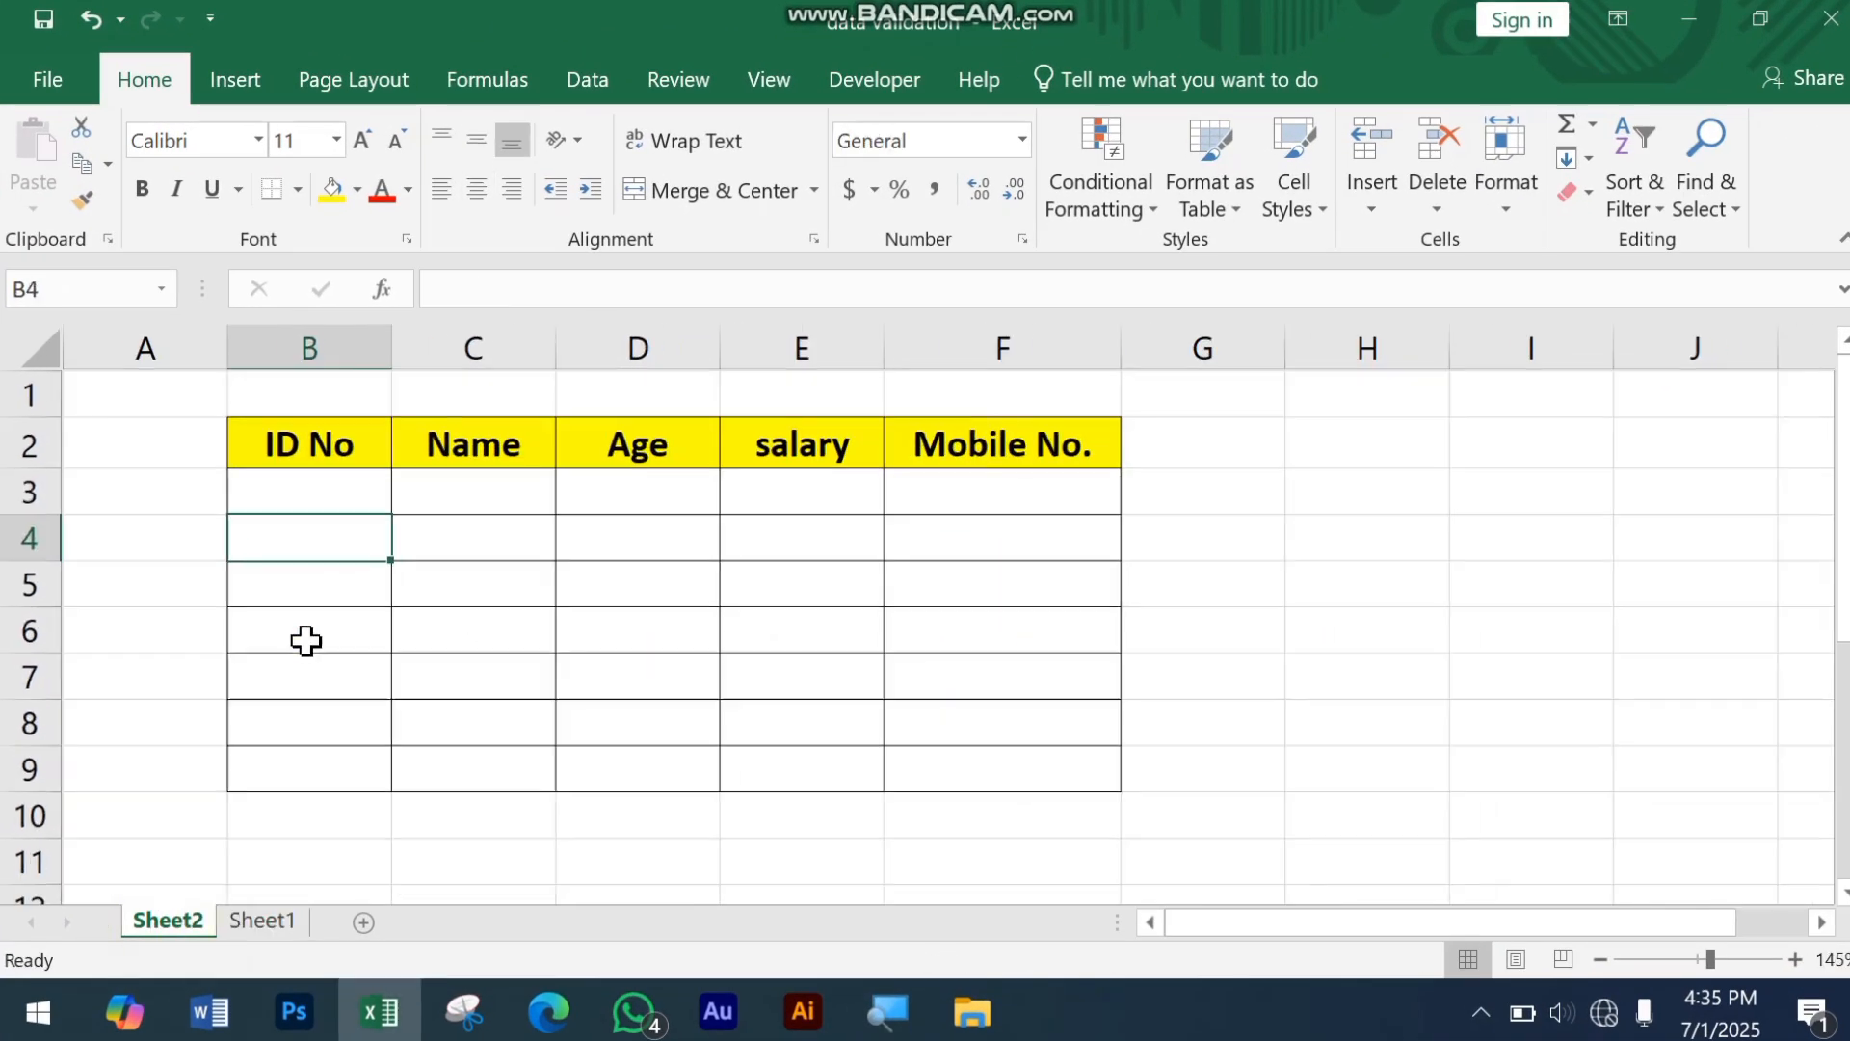
pyautogui.click(358, 450)
pyautogui.moveTo(352, 491); pyautogui.dragTo(1016, 768)
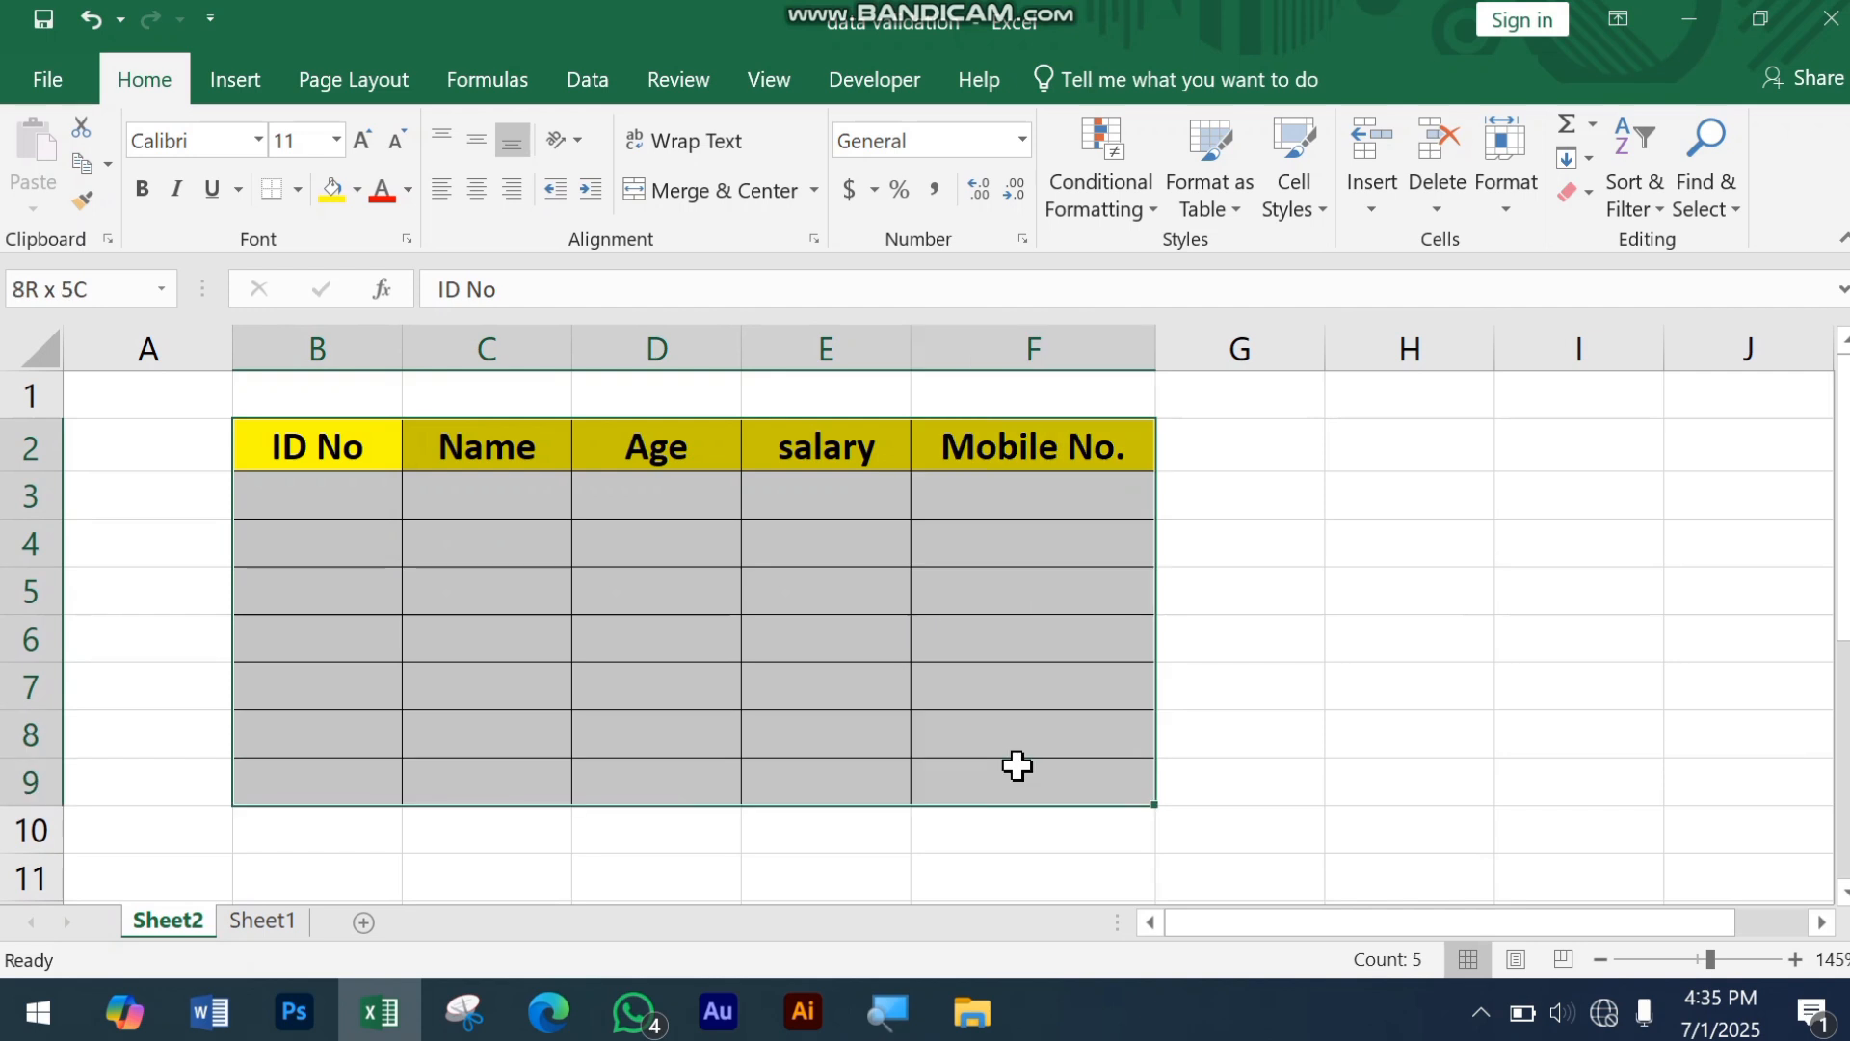
pyautogui.click(991, 739)
pyautogui.moveTo(344, 453); pyautogui.dragTo(343, 684)
pyautogui.click(339, 500)
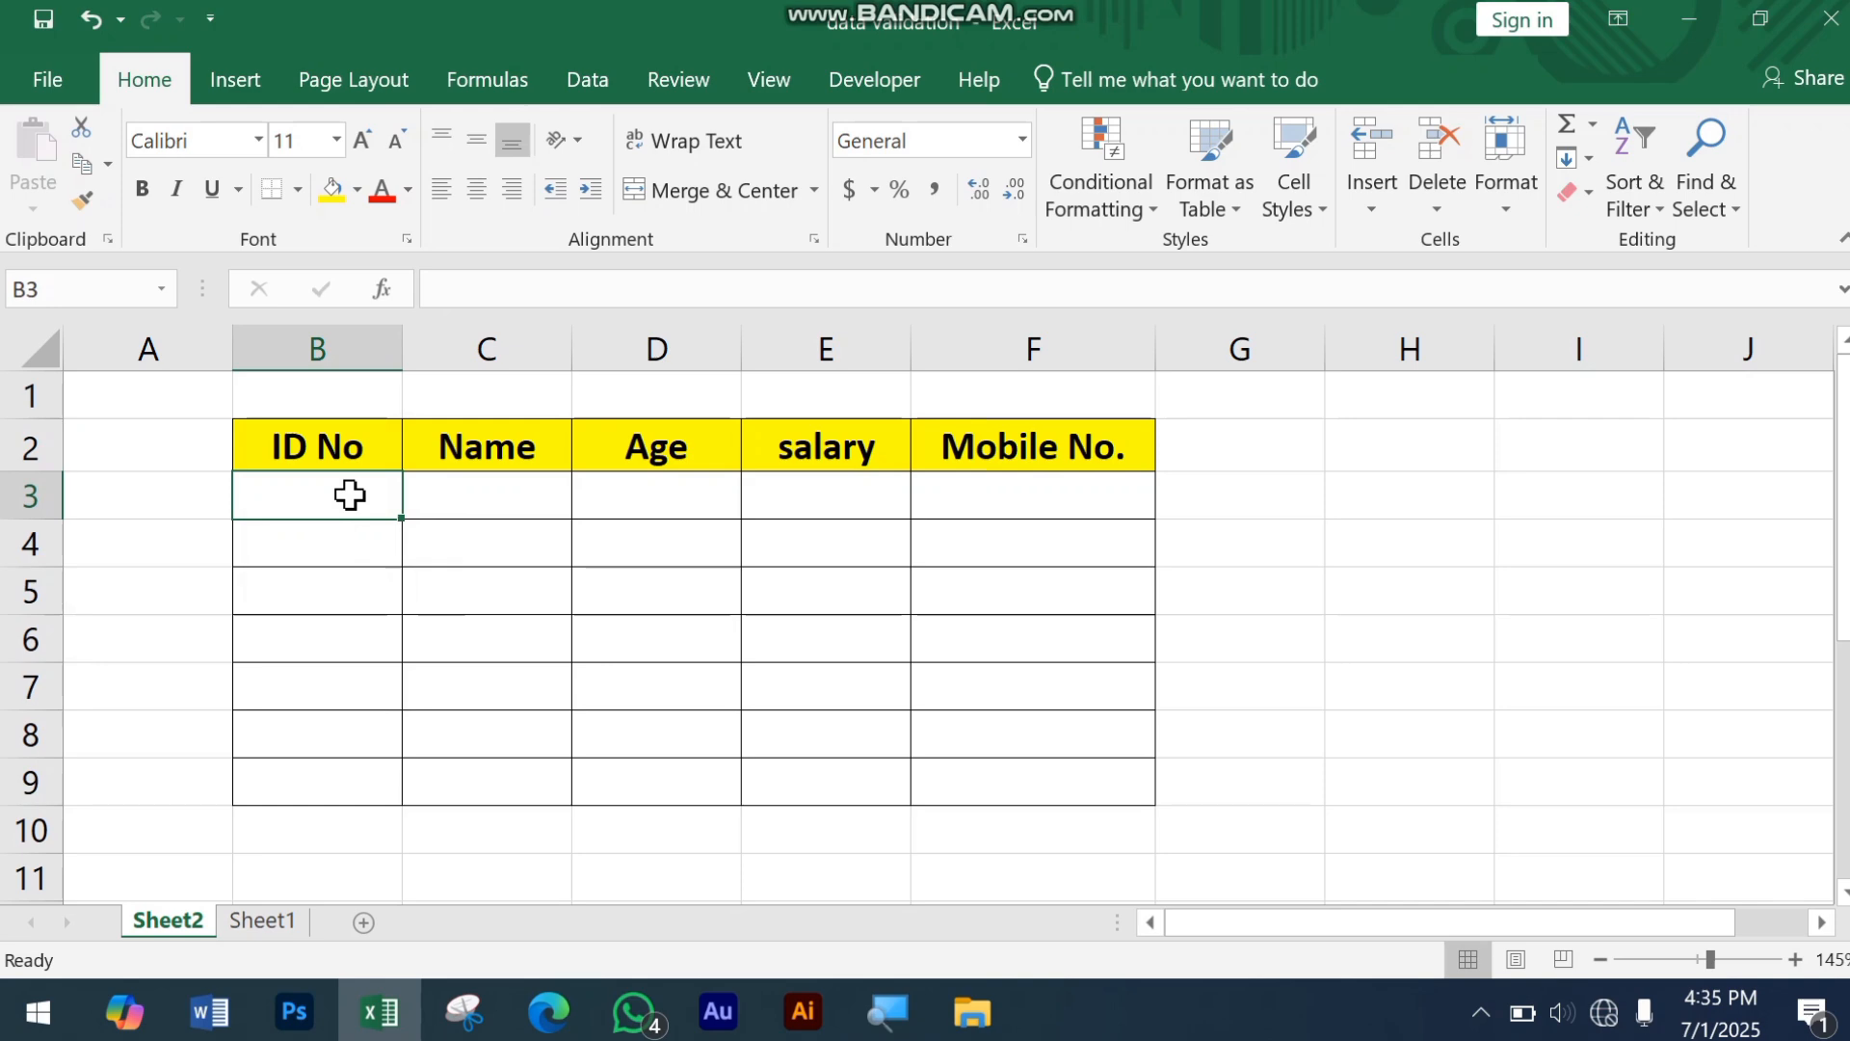
pyautogui.click(609, 68)
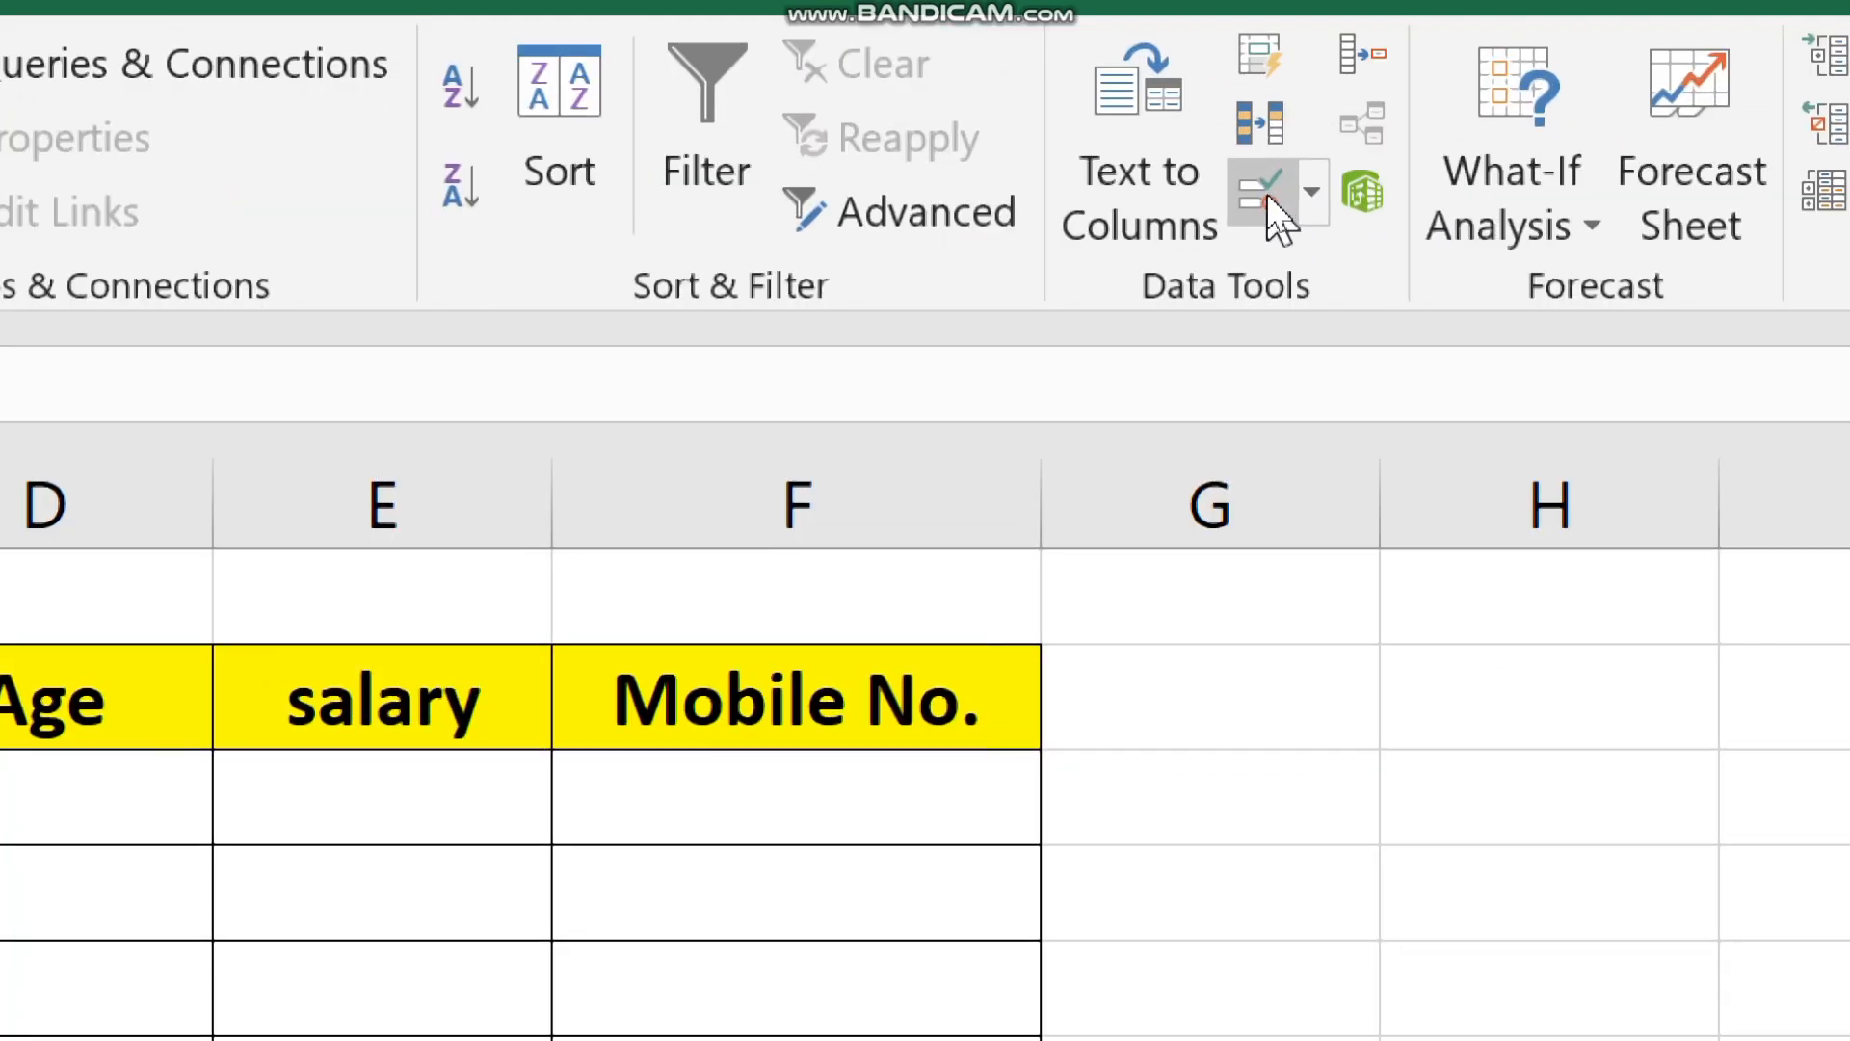
pyautogui.click(1270, 202)
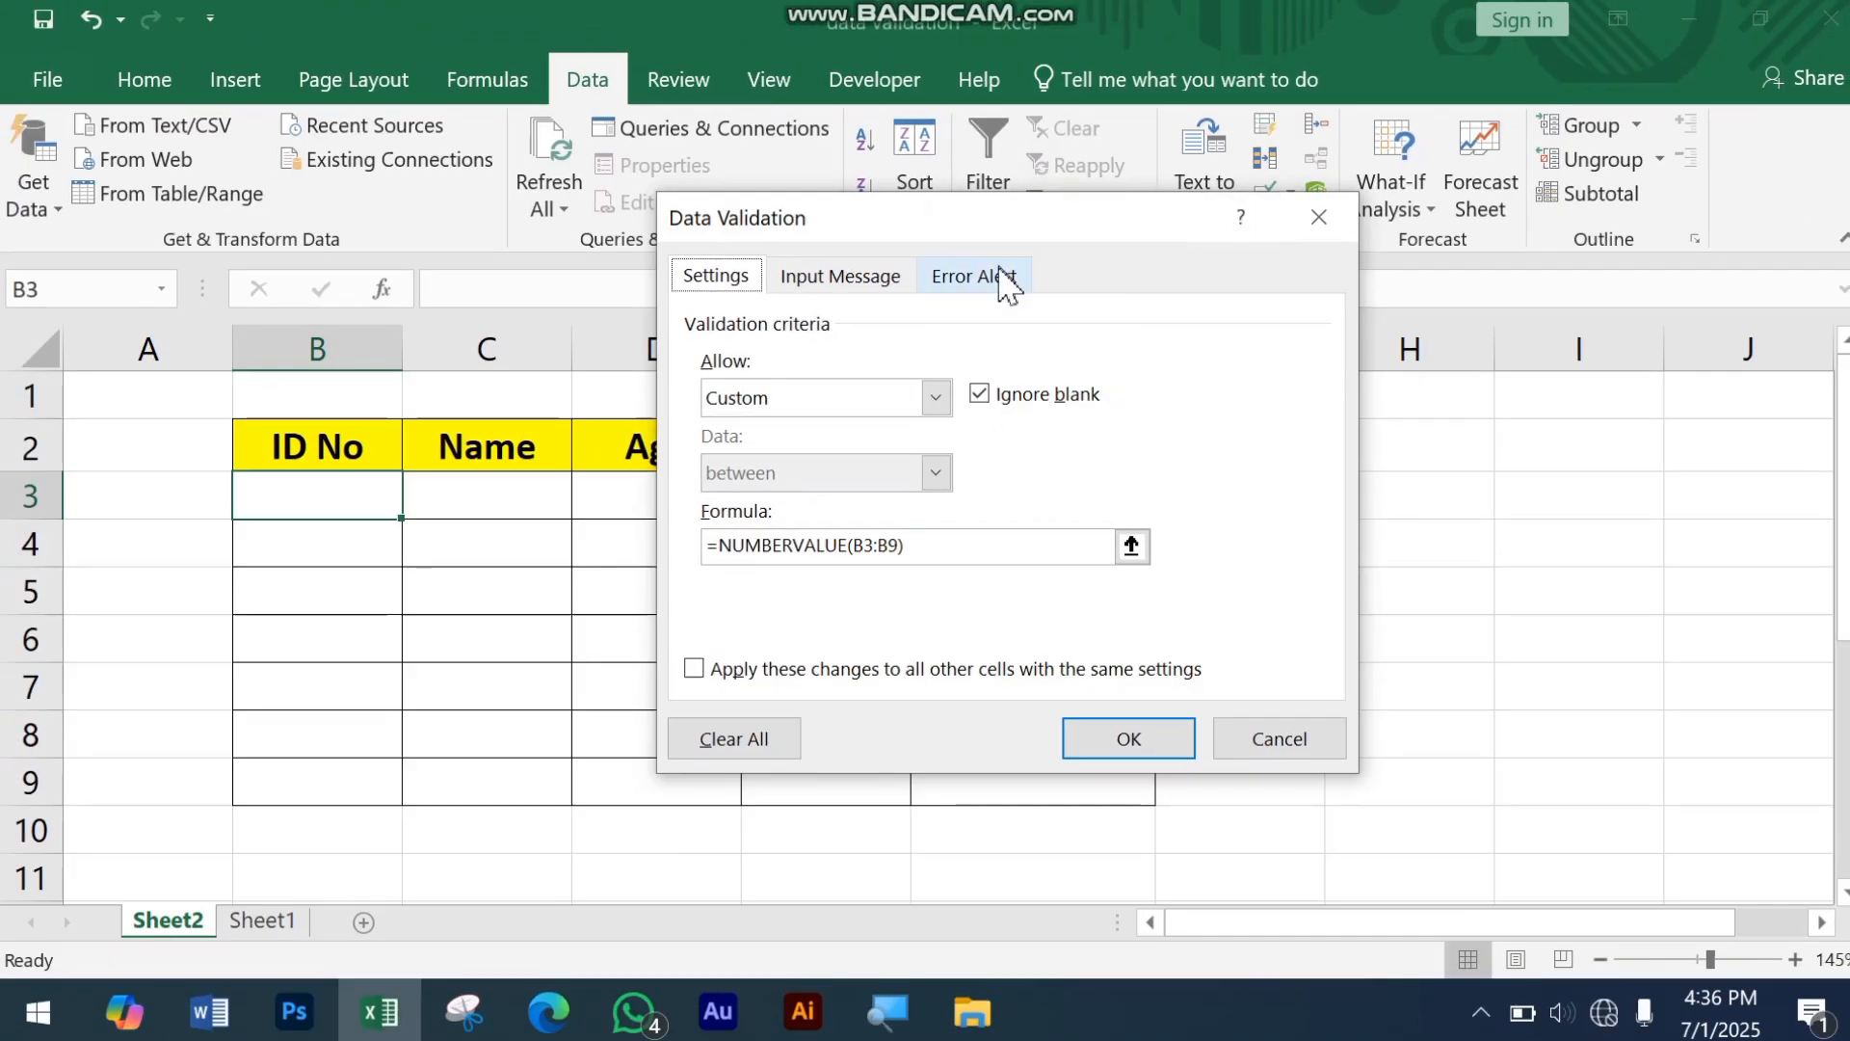
# Step: Look through the validation criteria, input message and error alert settings for B3
pyautogui.moveTo(1026, 222); pyautogui.dragTo(1156, 273)
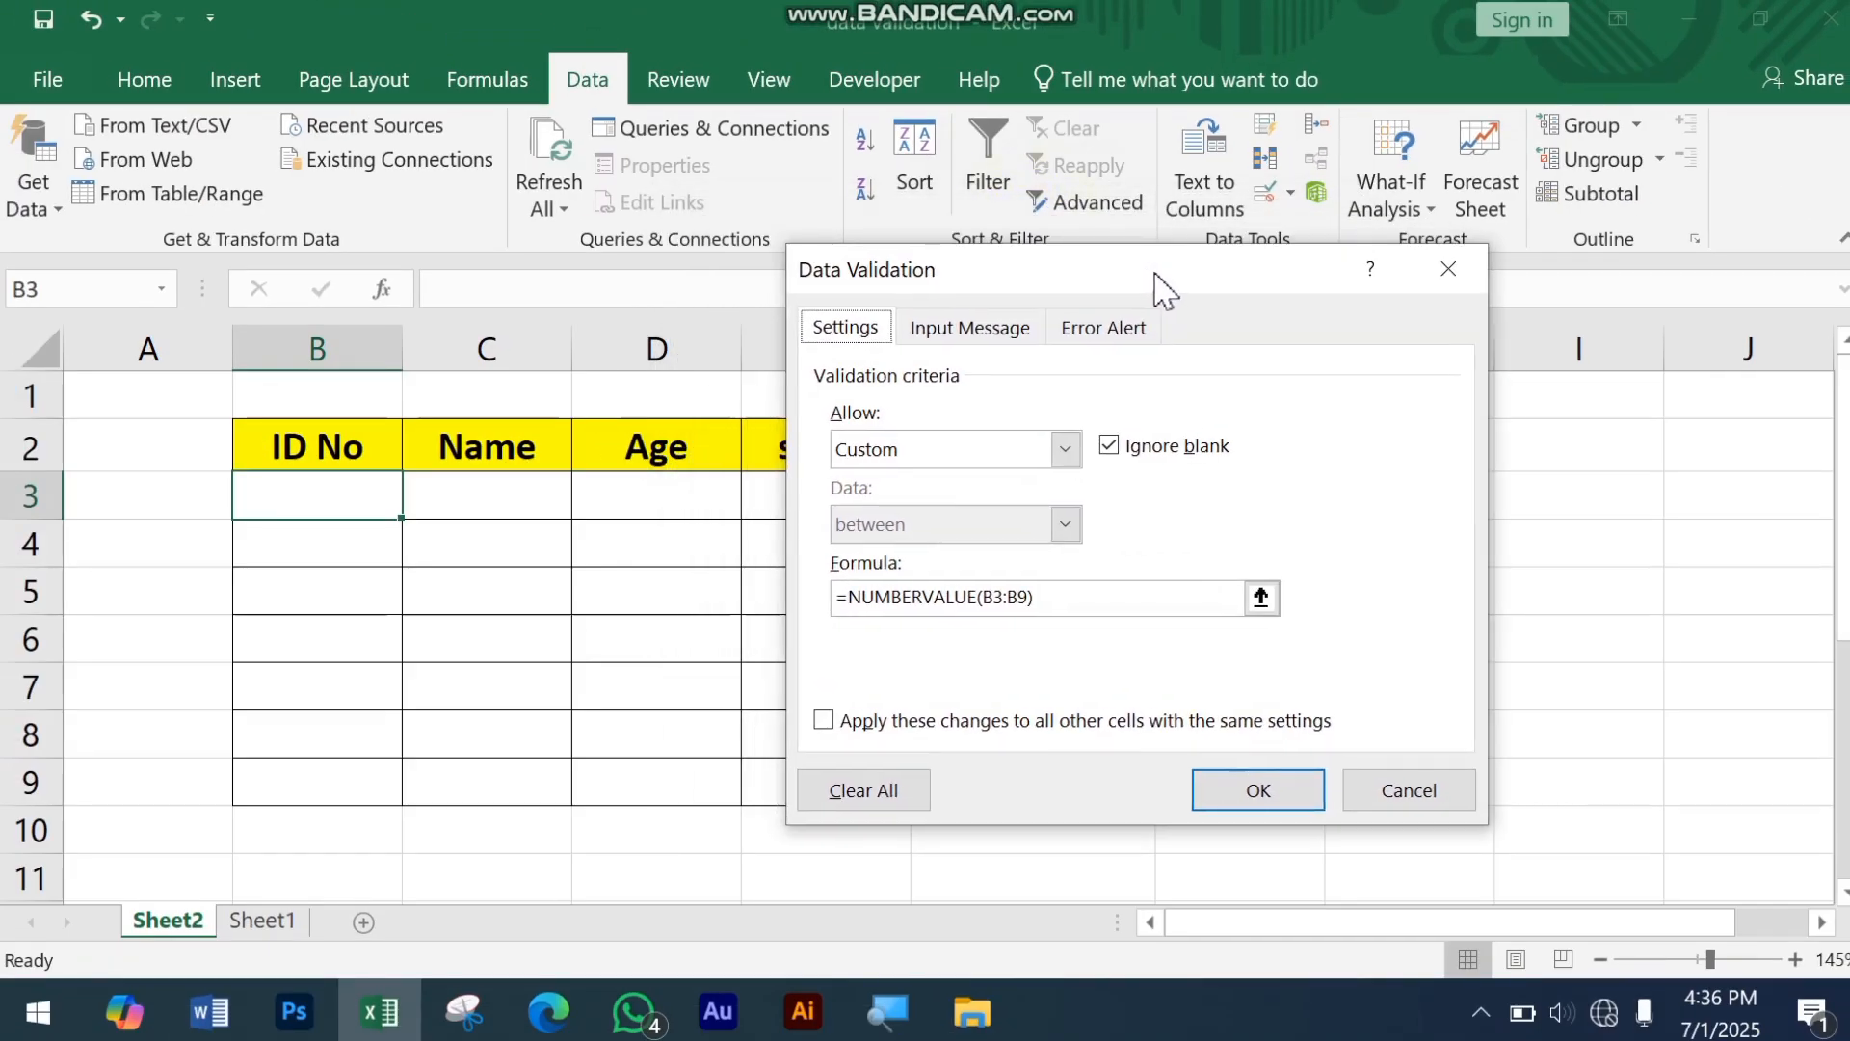
pyautogui.click(939, 330)
pyautogui.click(1069, 330)
pyautogui.click(863, 333)
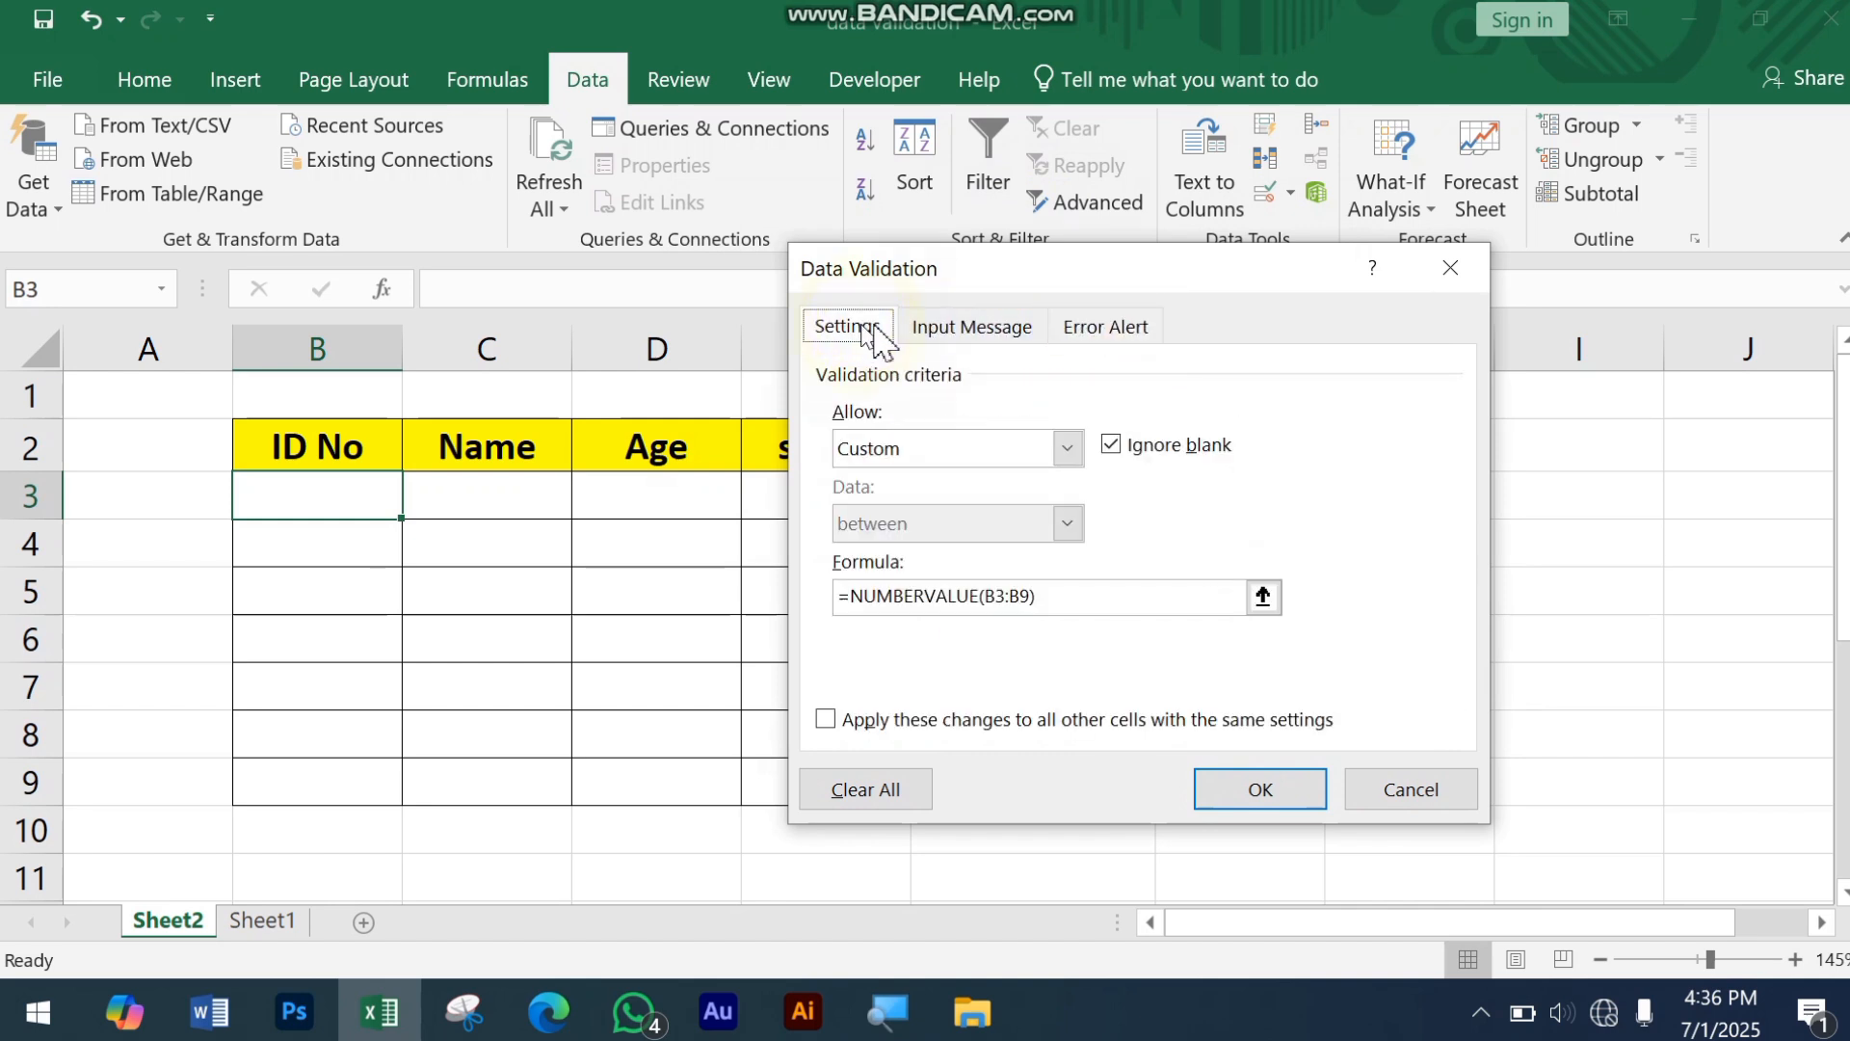
pyautogui.click(940, 331)
pyautogui.click(854, 330)
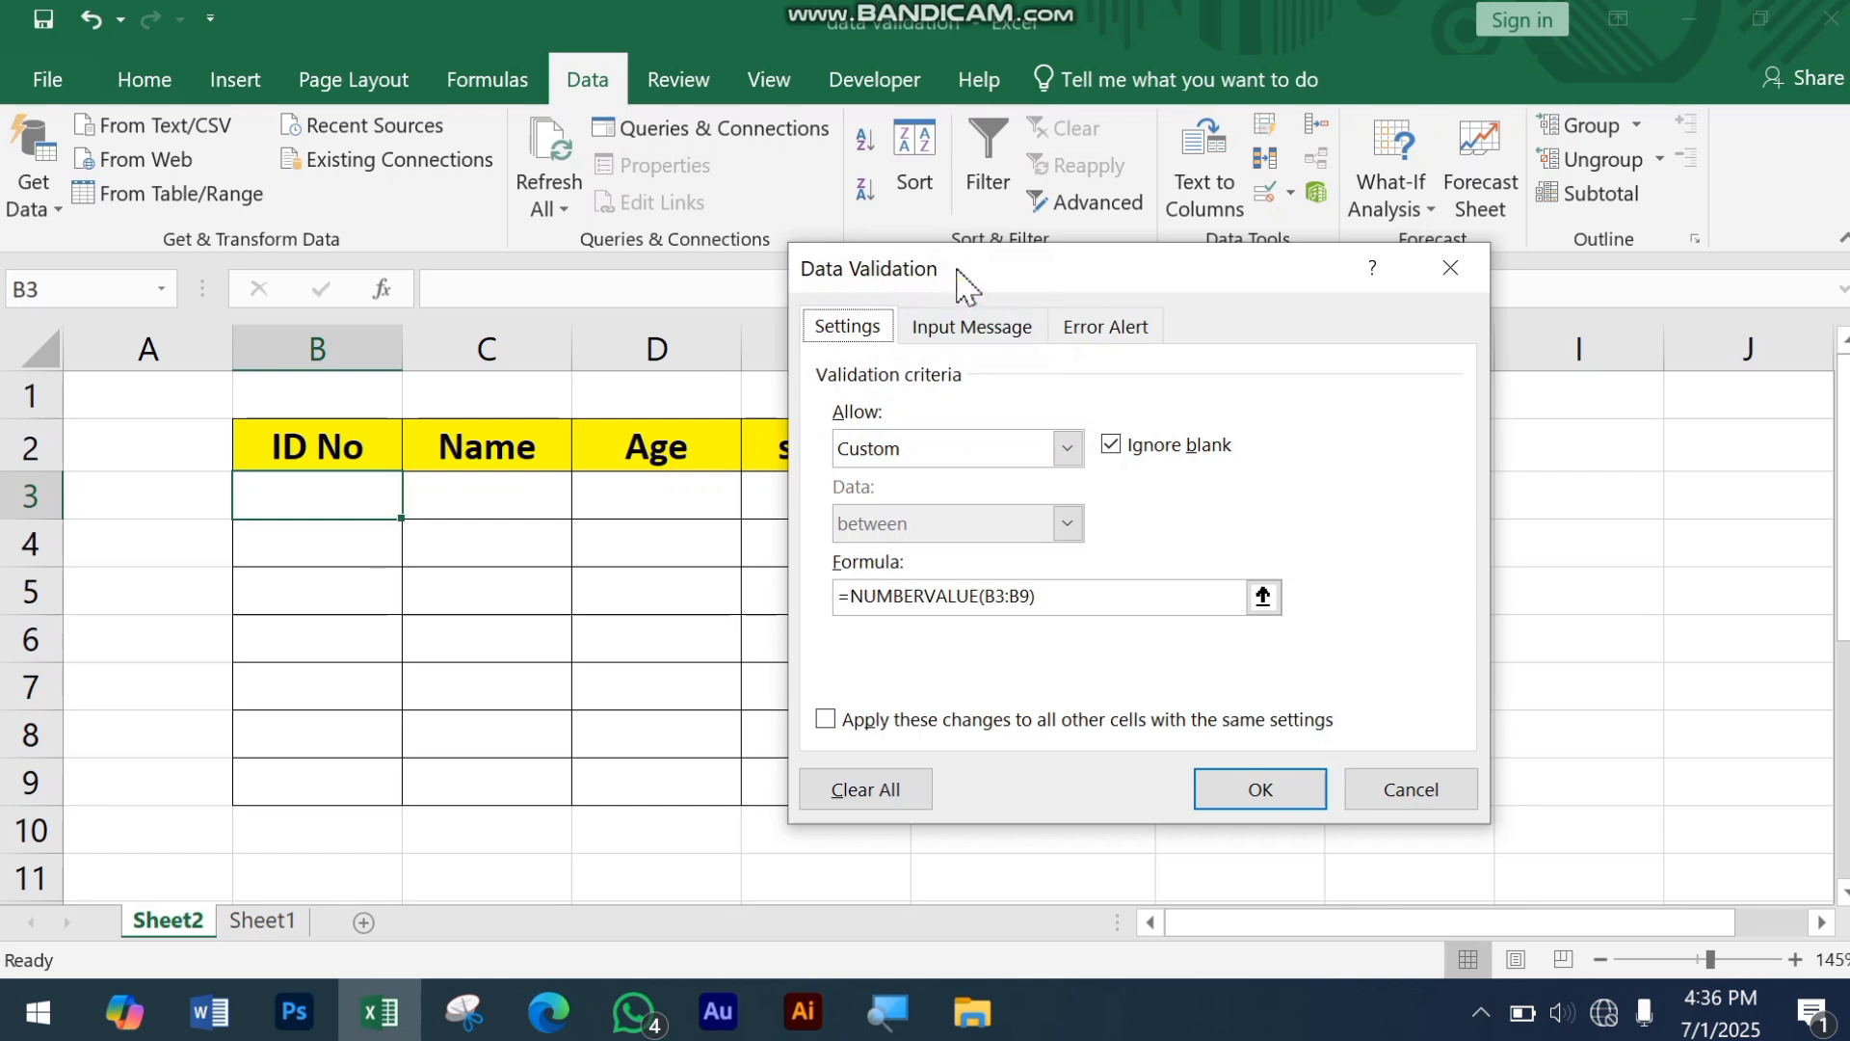
pyautogui.moveTo(961, 273); pyautogui.dragTo(1106, 144)
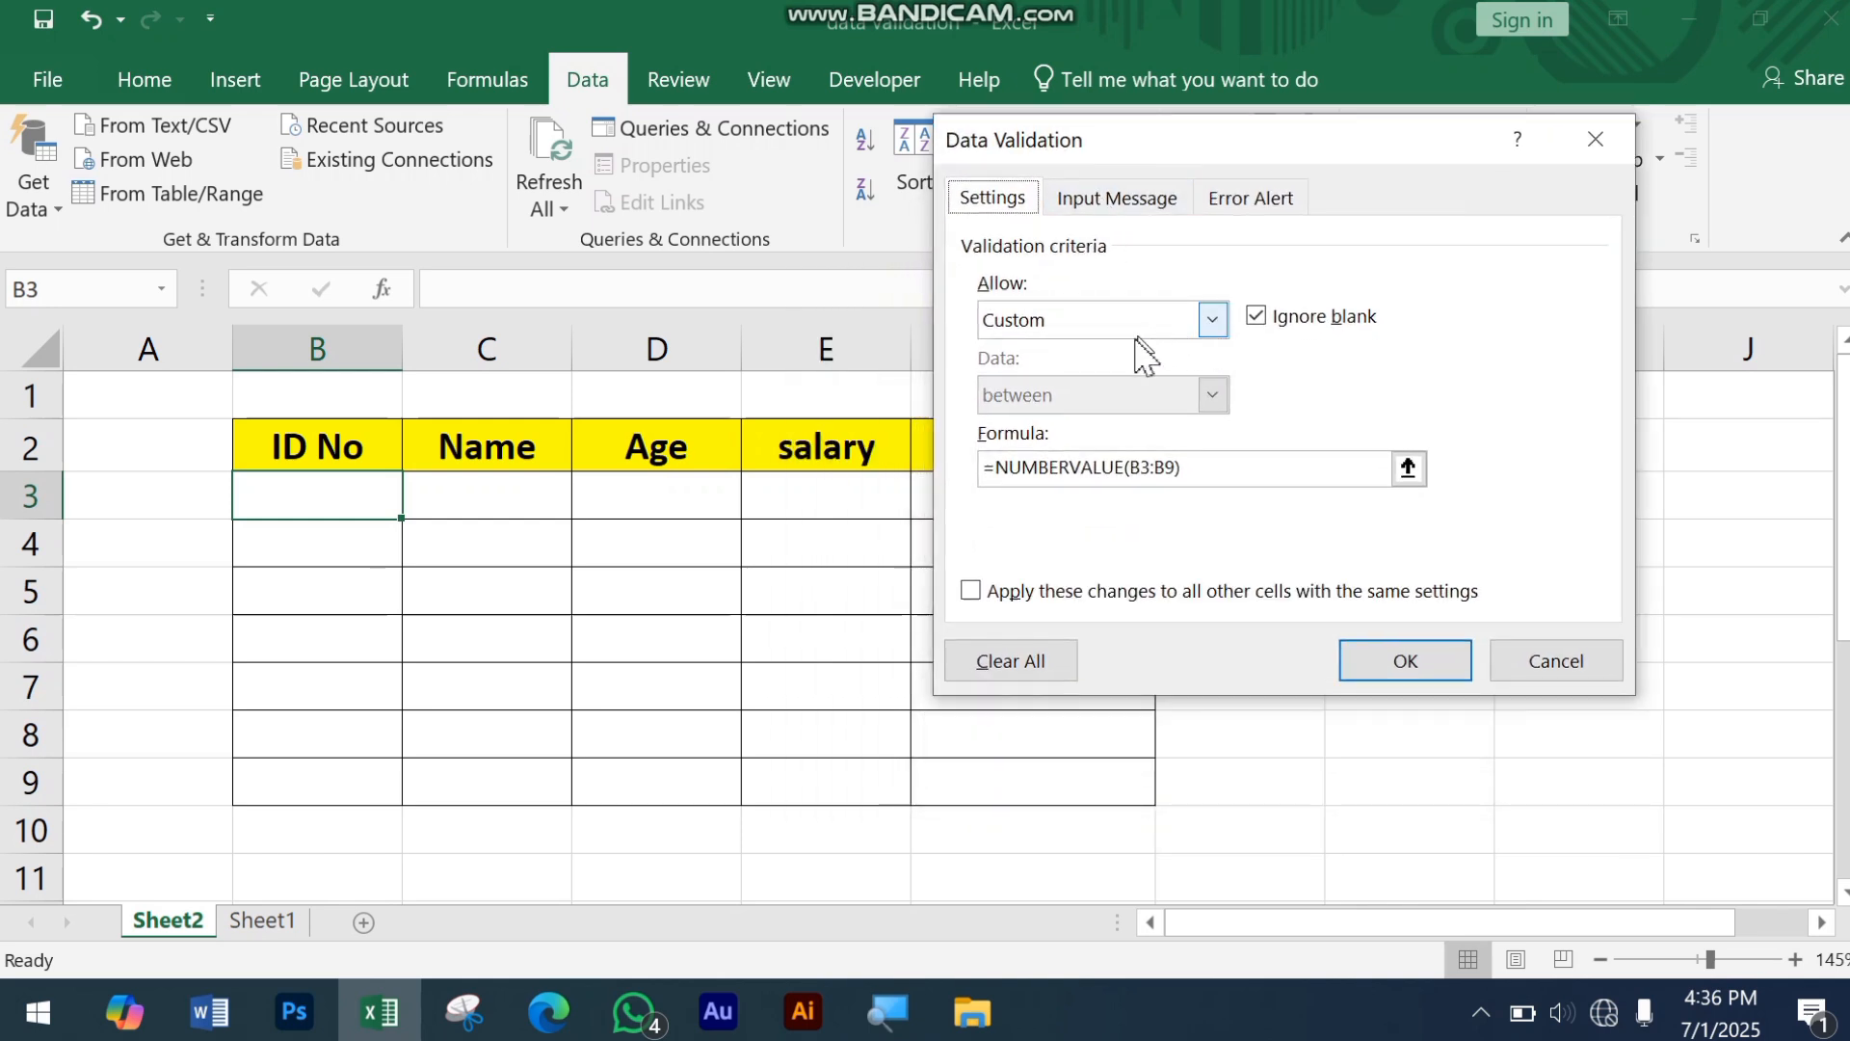
# Step: Give B3 a custom validation rule with the formula =NUMBERVALUE(B3:B9) and apply it
pyautogui.click(1211, 323)
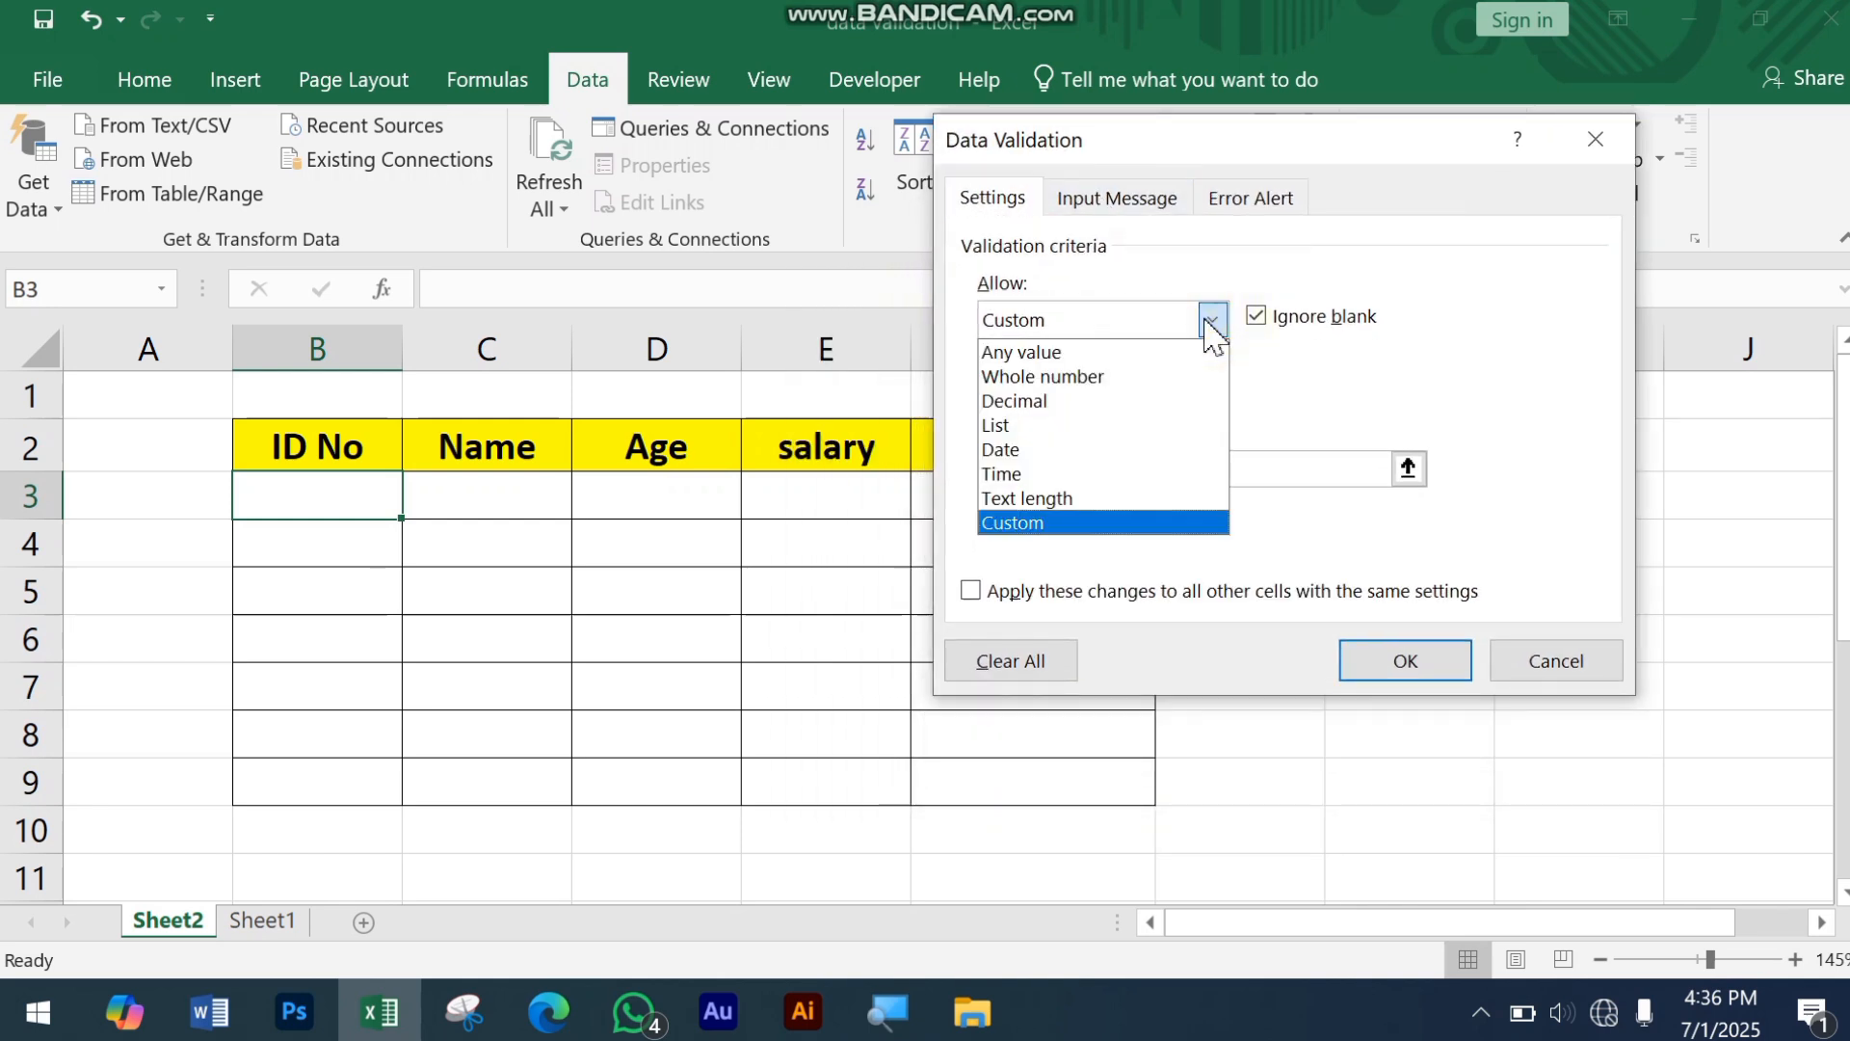
pyautogui.click(1042, 523)
pyautogui.click(1198, 466)
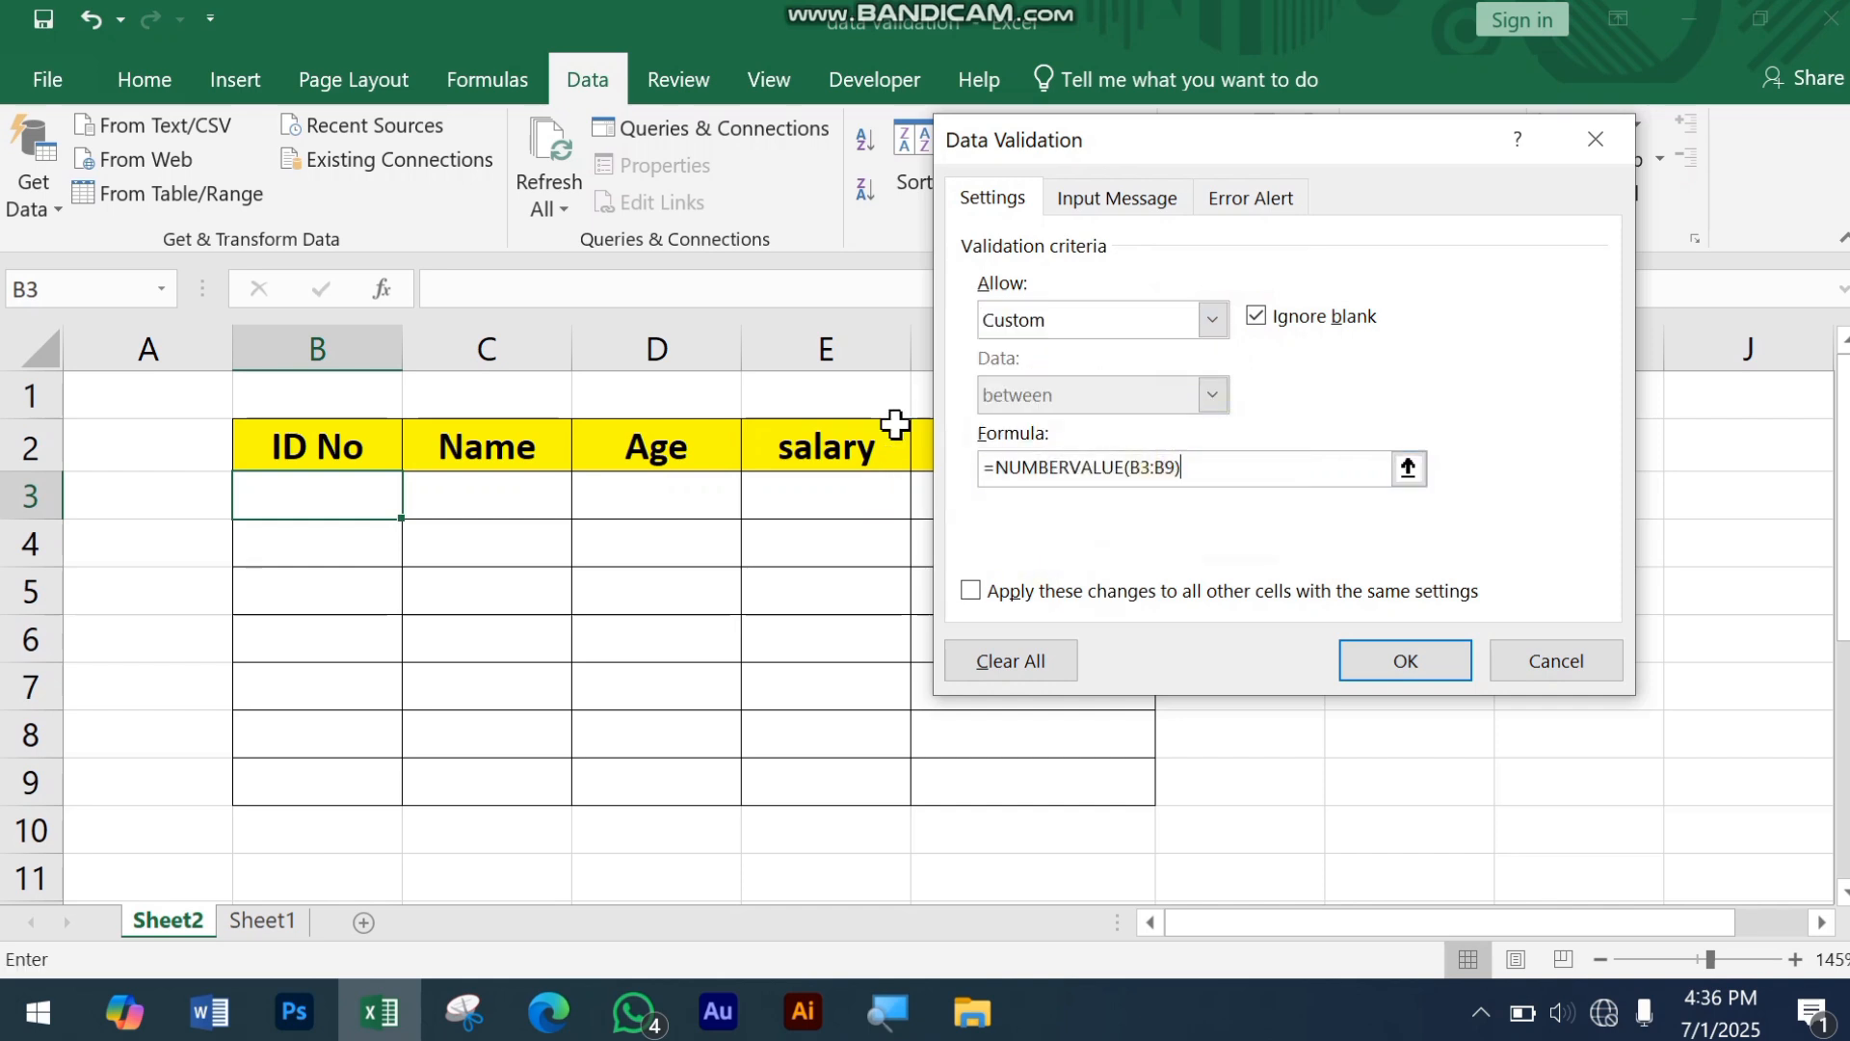
pyautogui.press('BackSpace')
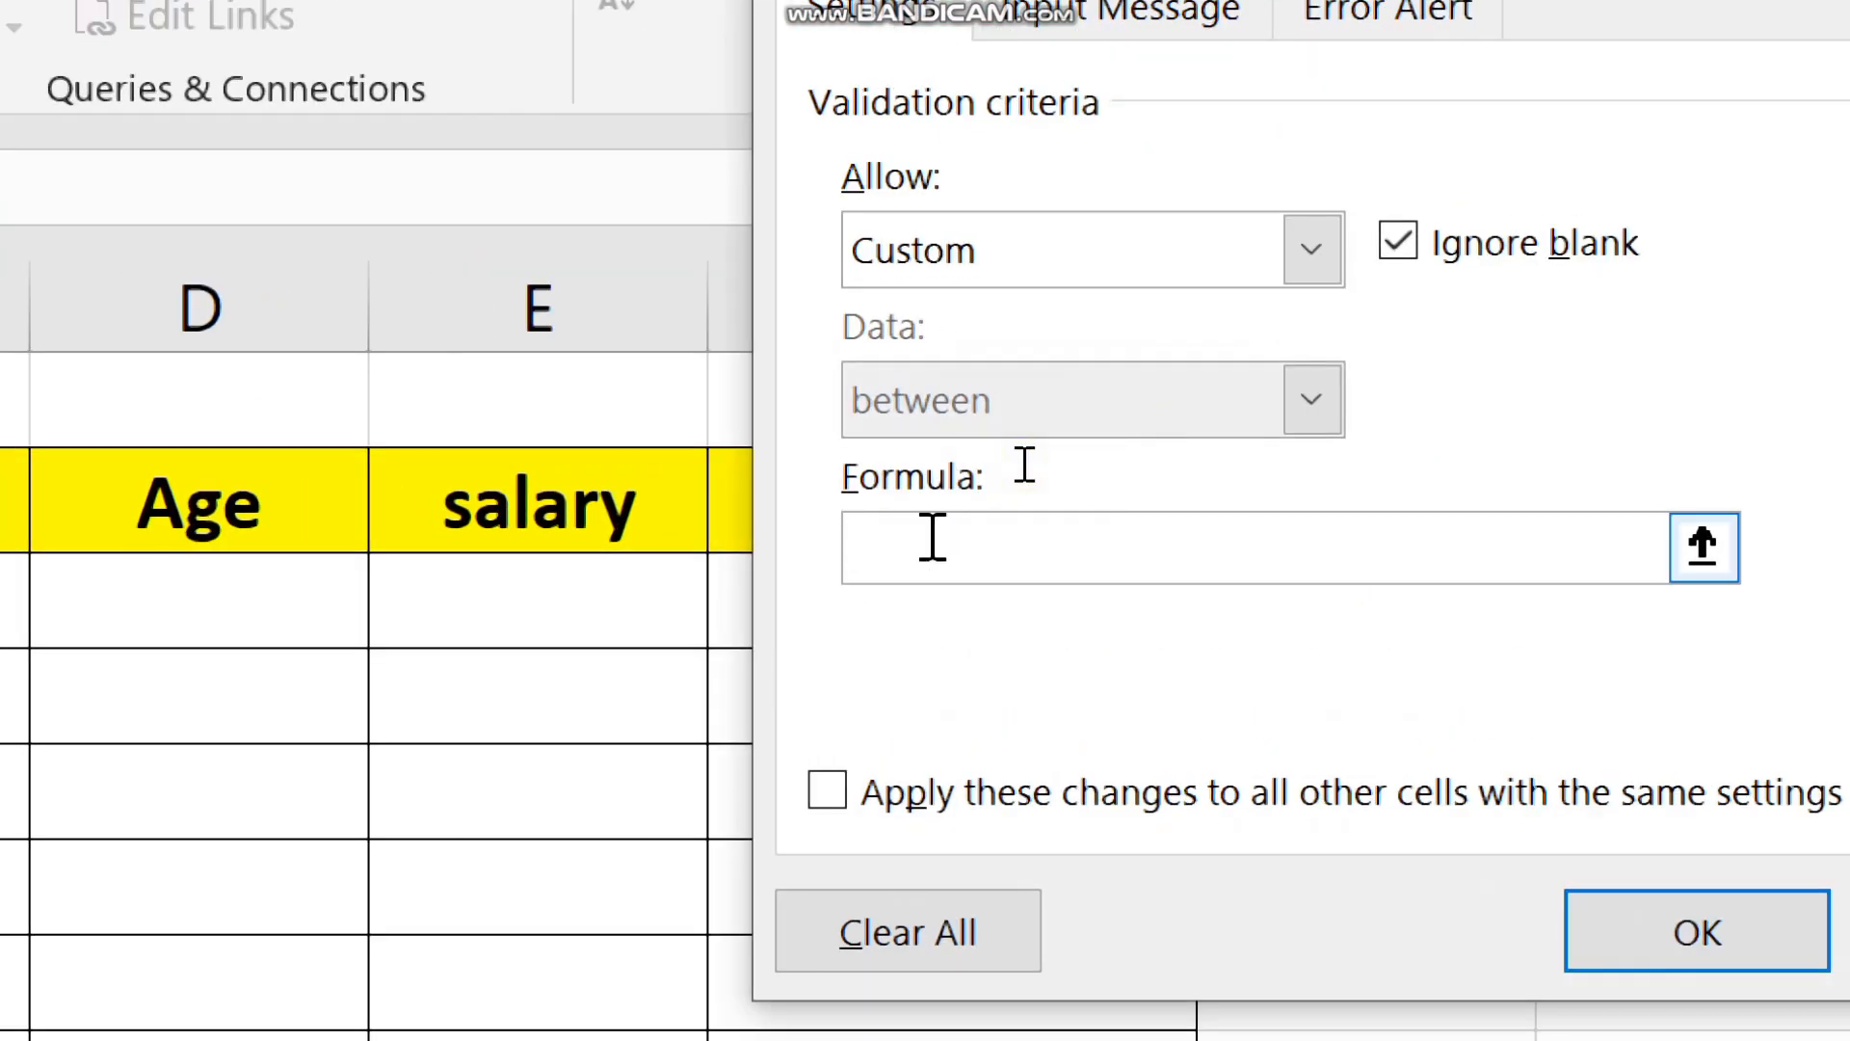
pyautogui.write('=num')
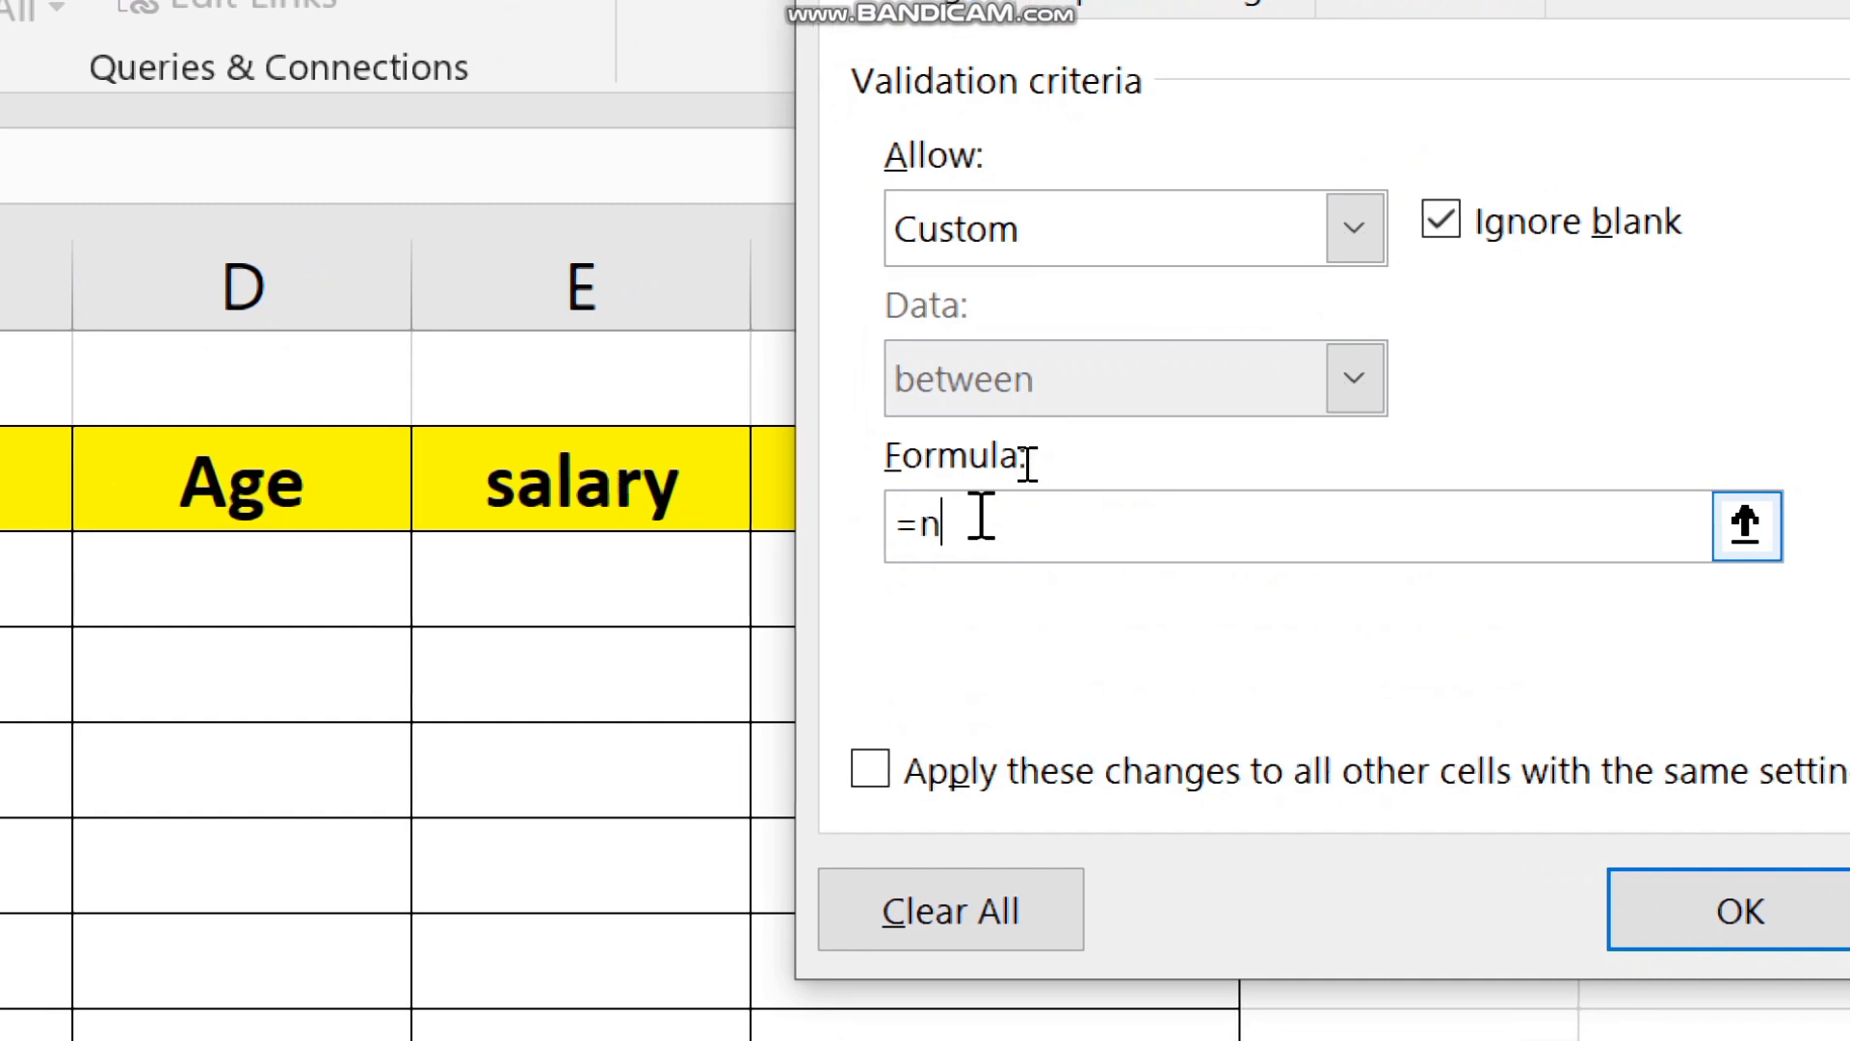
pyautogui.write('ber')
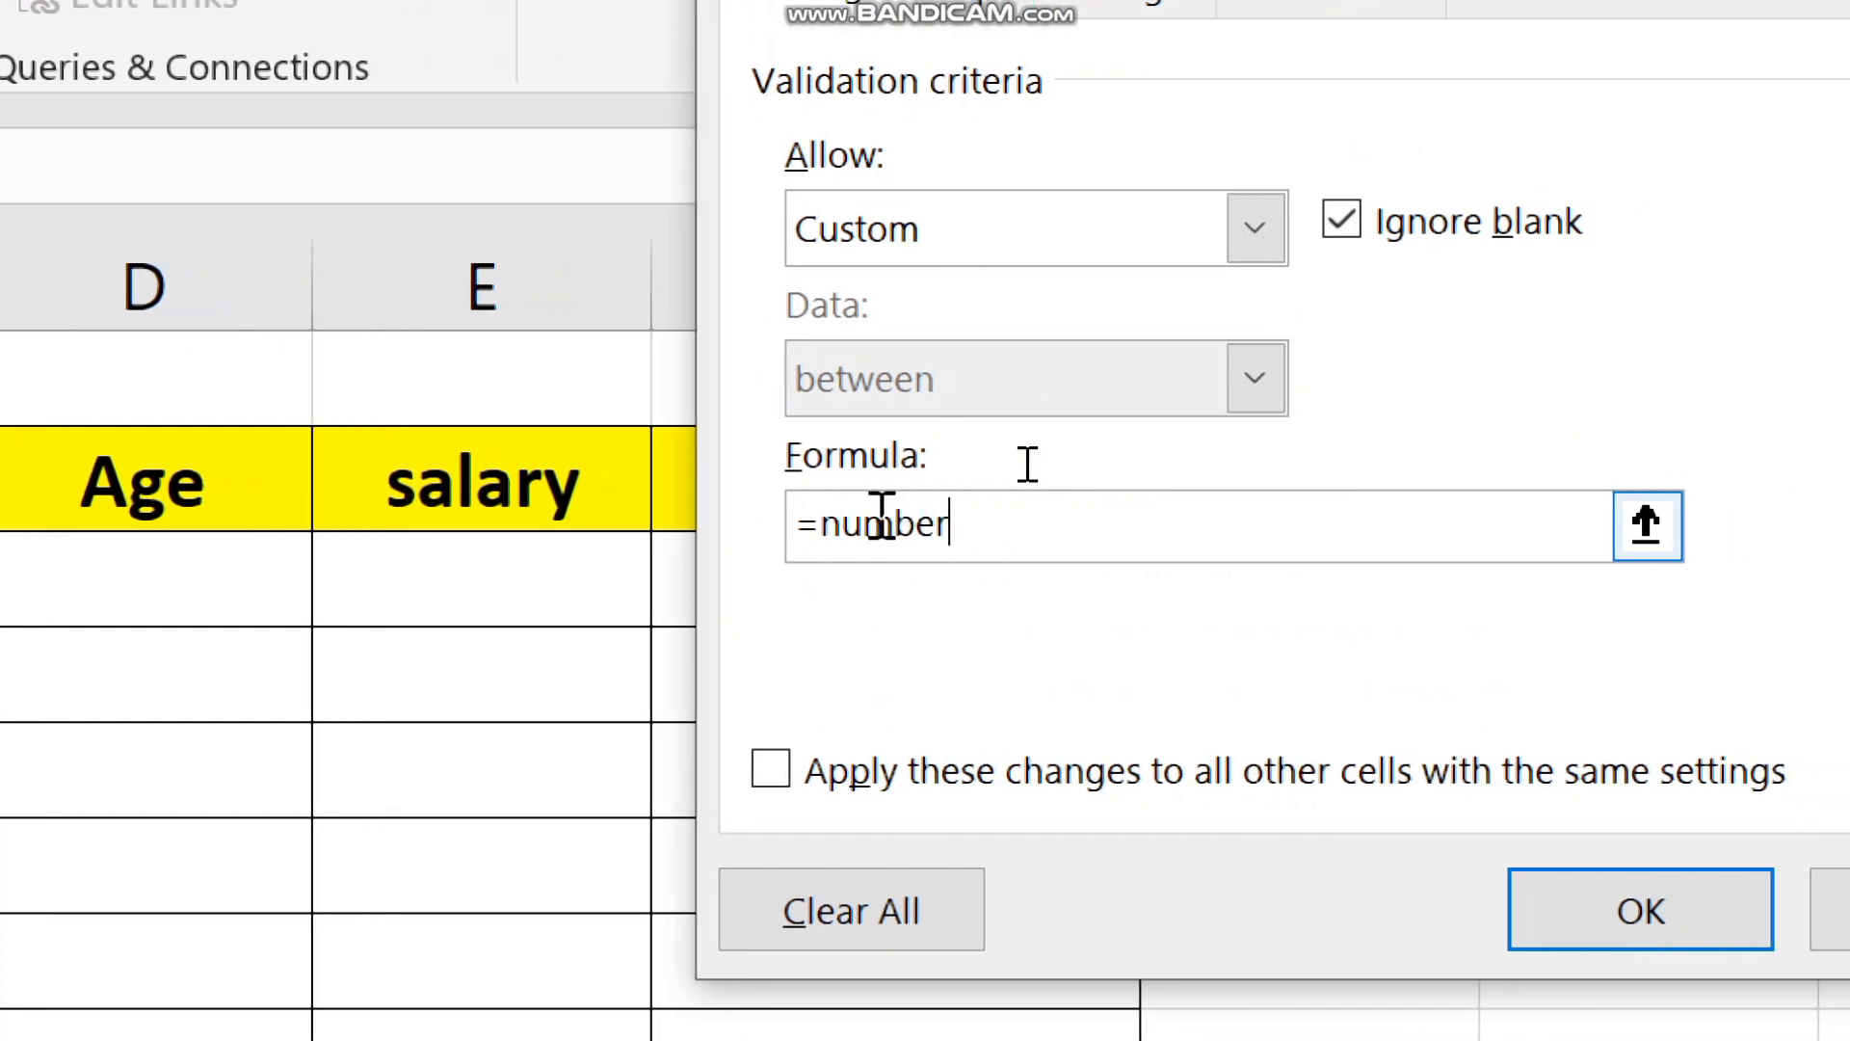
pyautogui.write('value(')
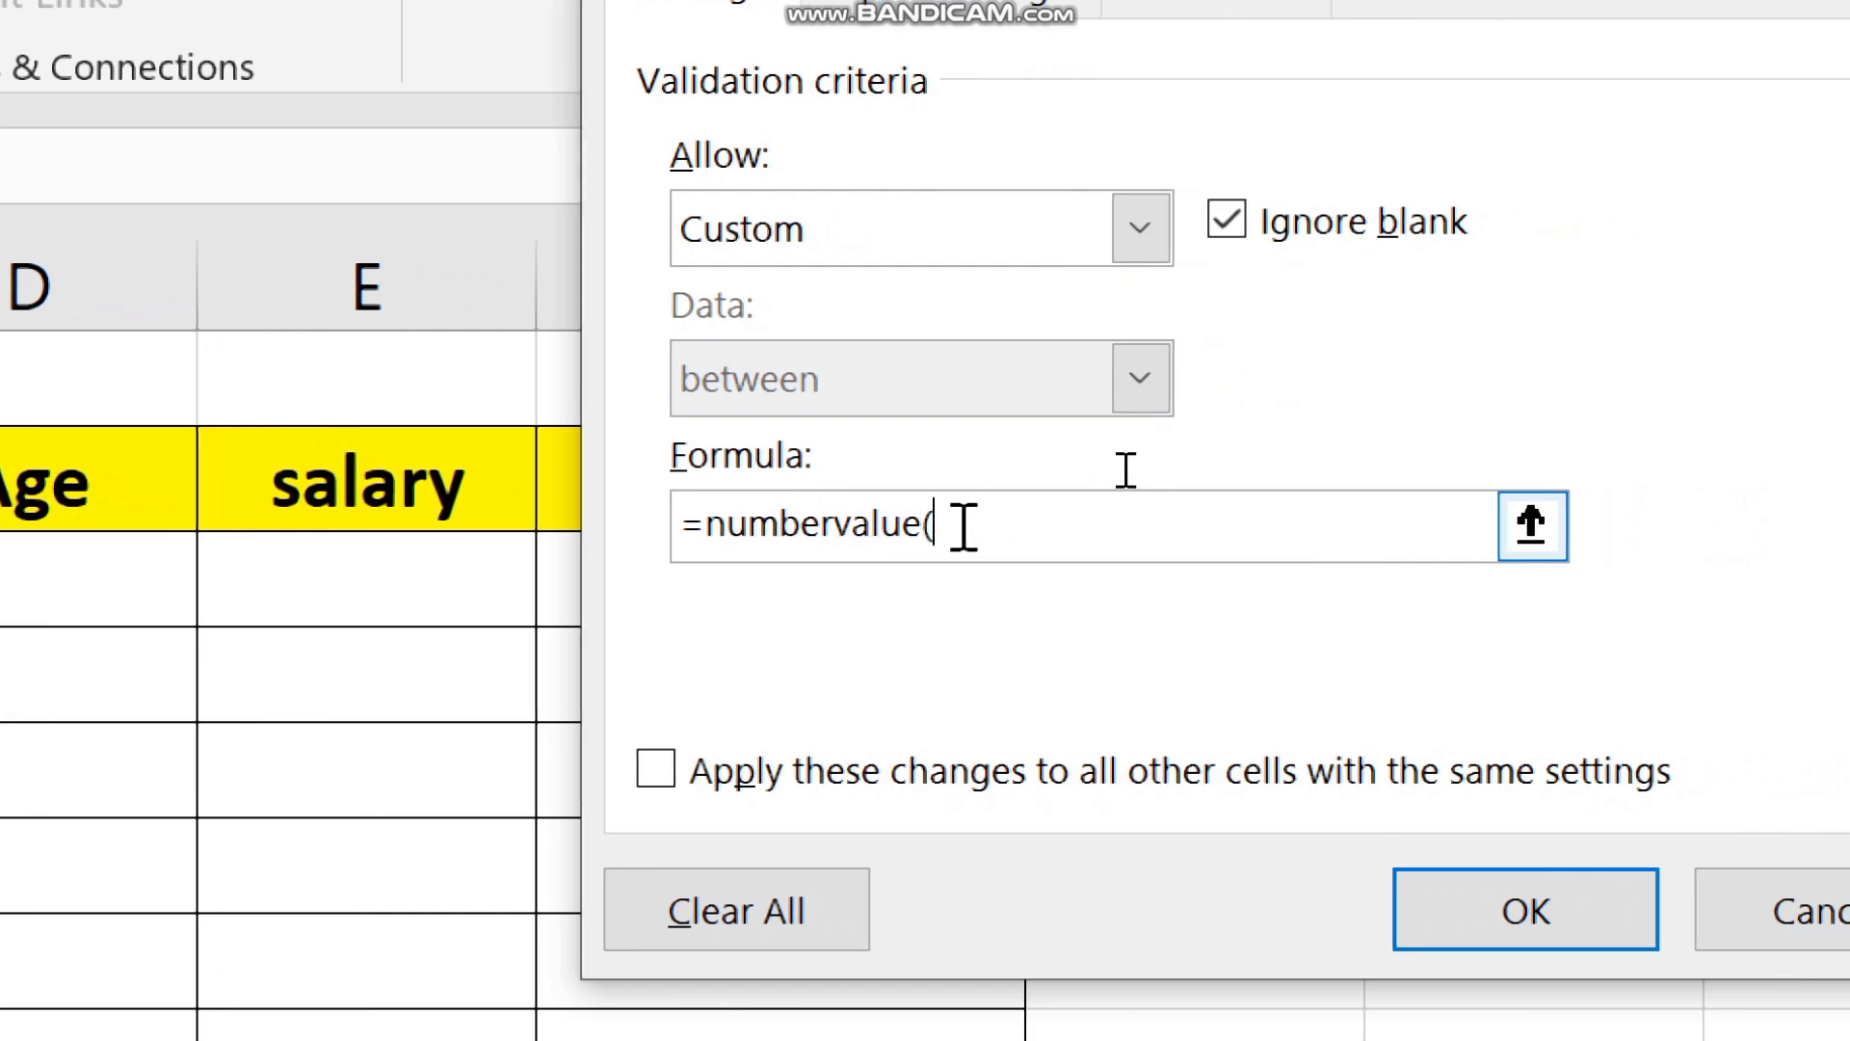
pyautogui.click(964, 527)
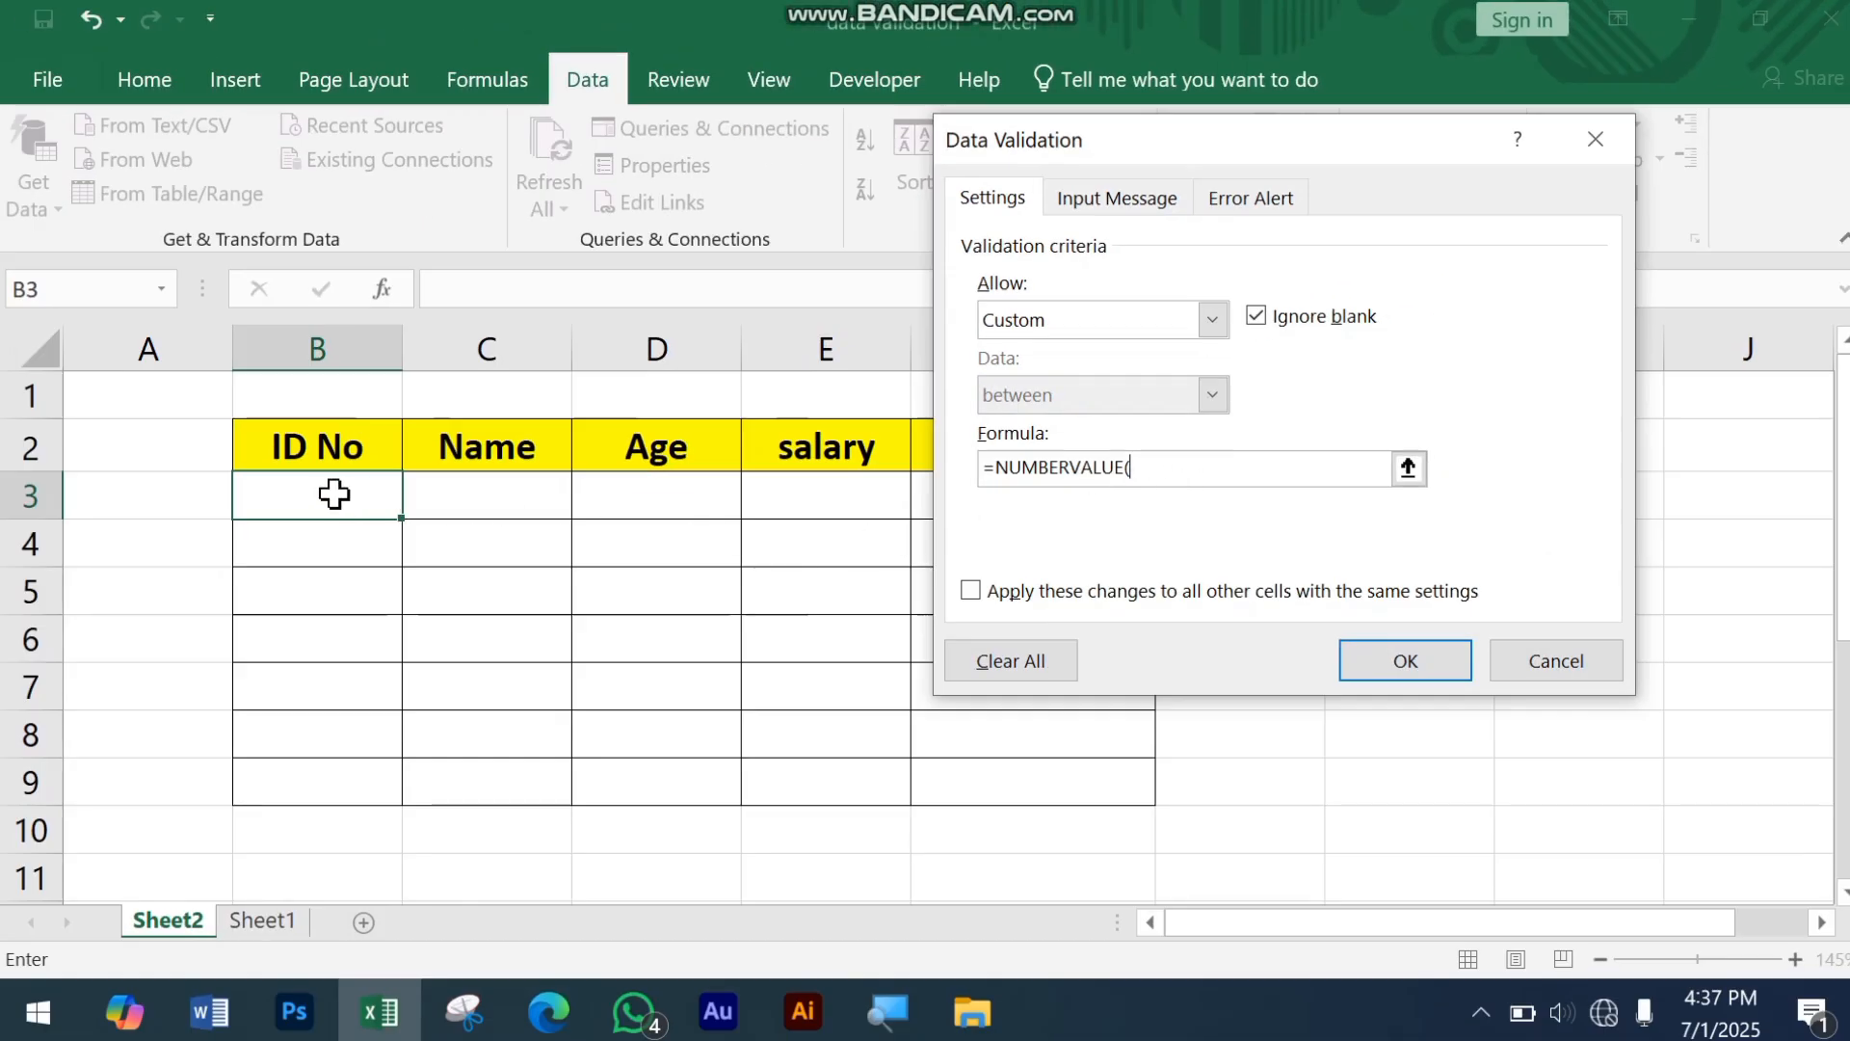
pyautogui.moveTo(334, 494); pyautogui.dragTo(362, 777)
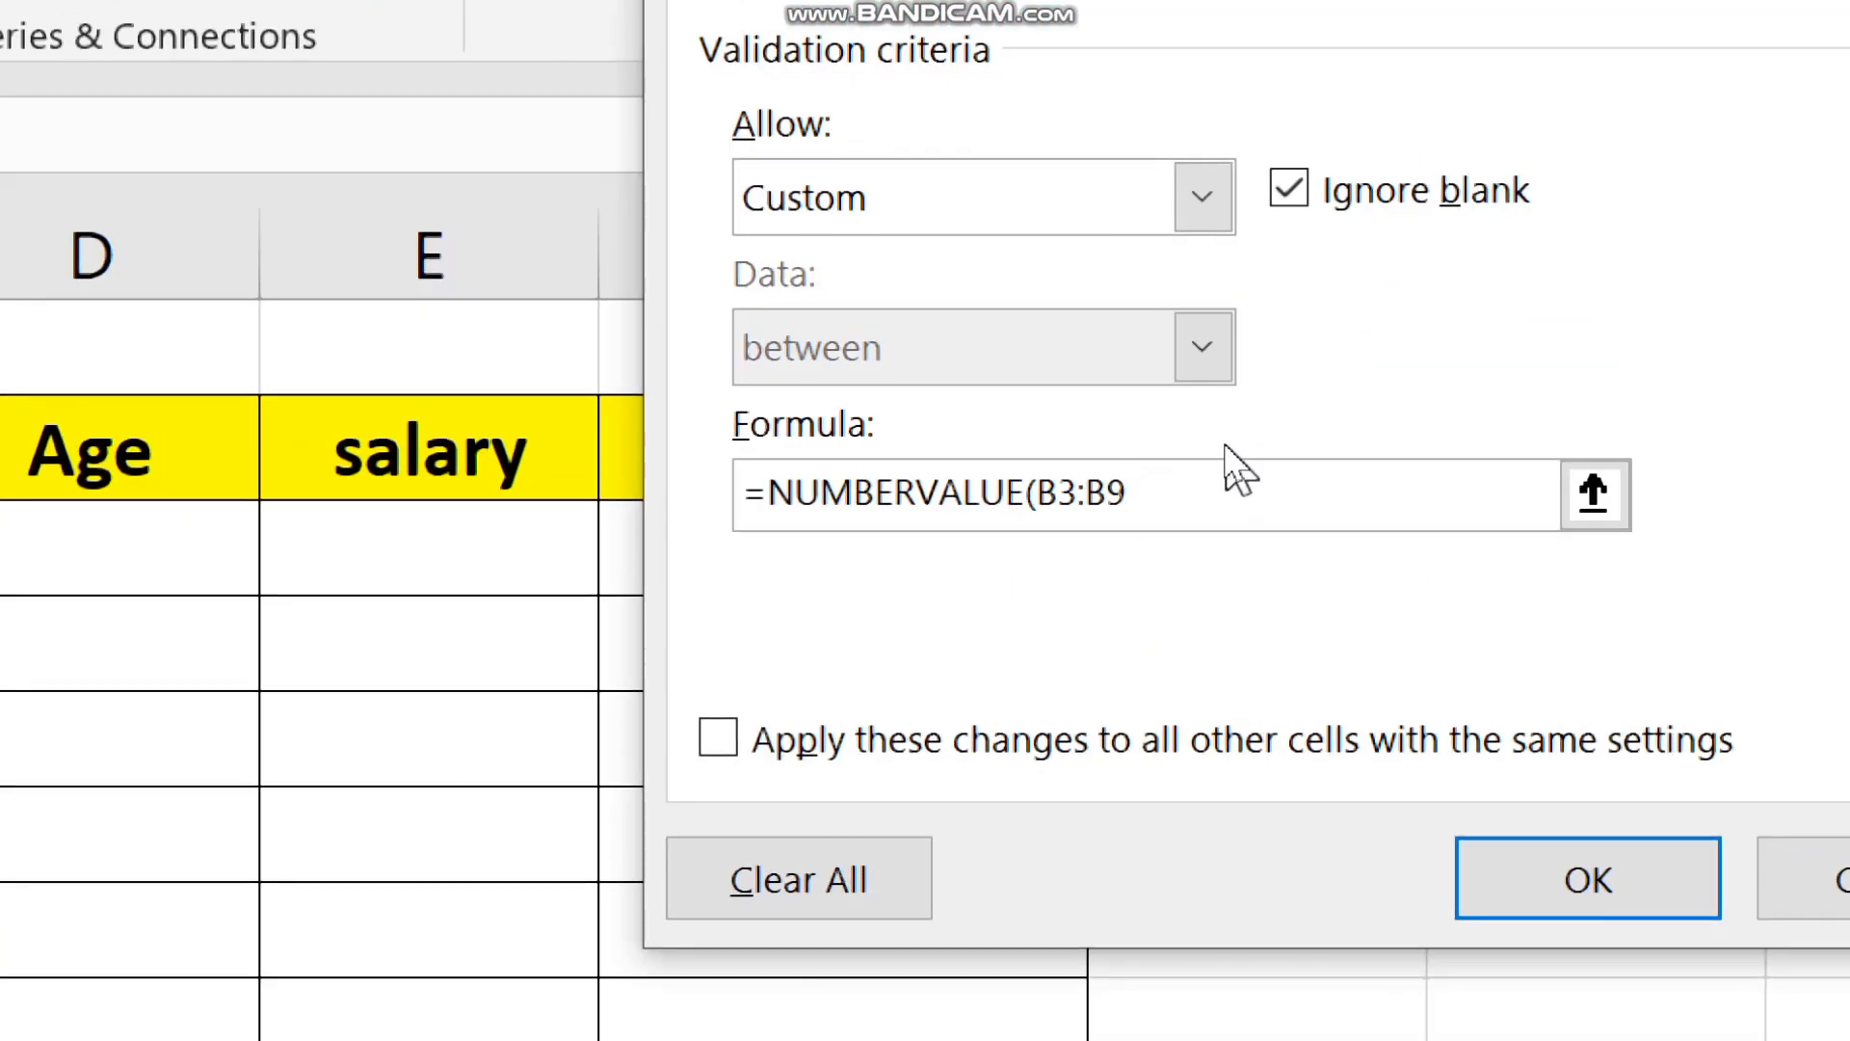
pyautogui.write(')')
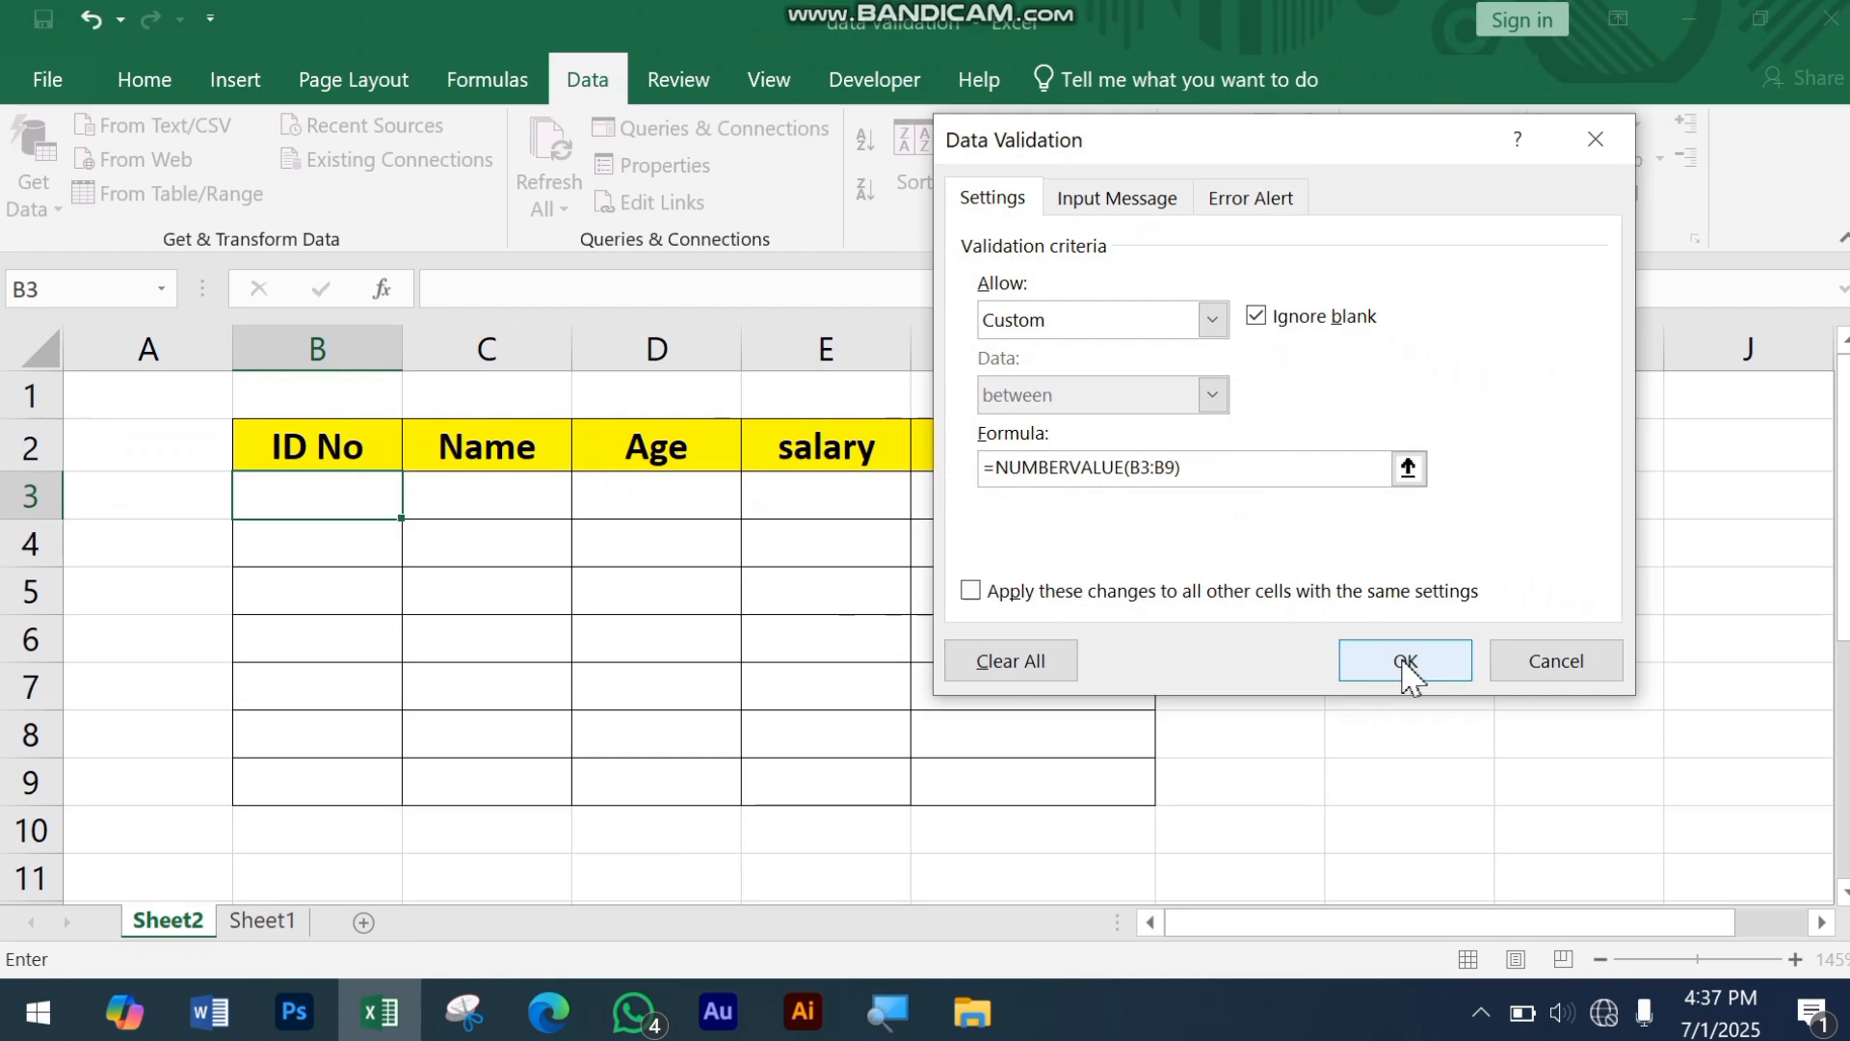
pyautogui.click(1405, 663)
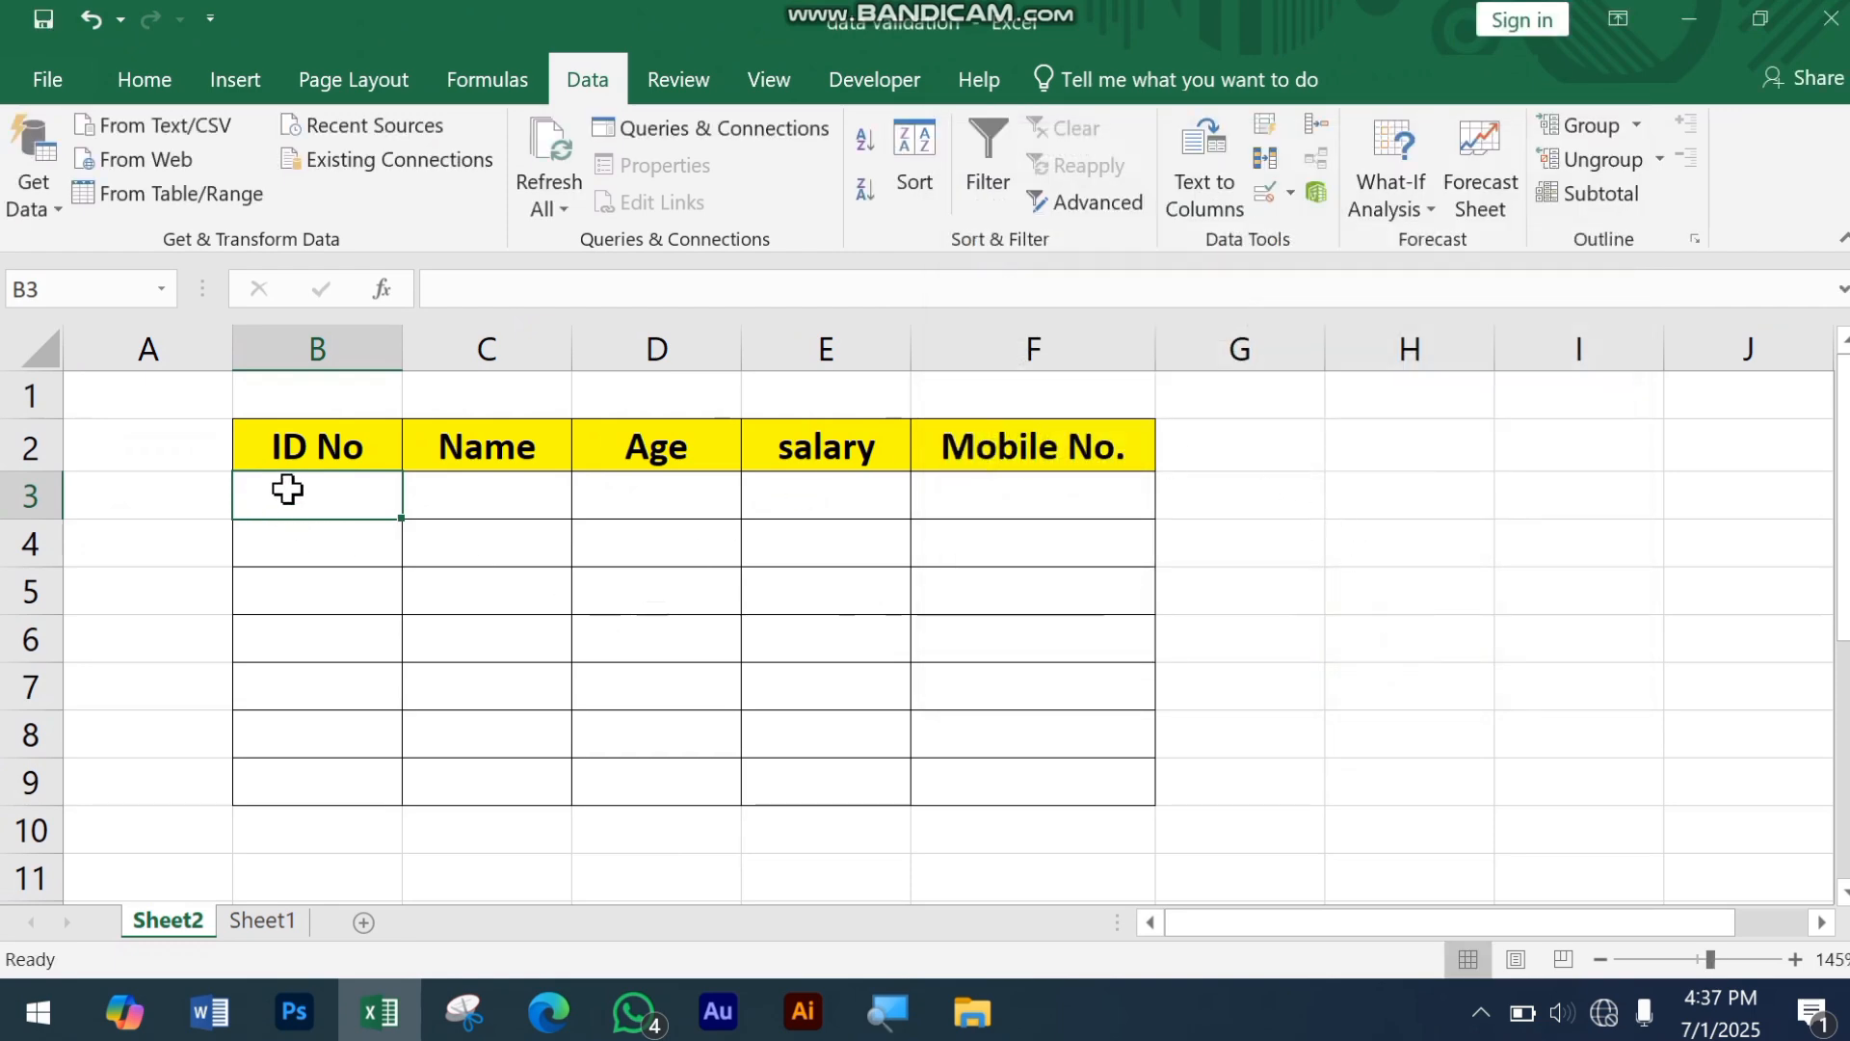
# Step: Enter a three-digit numeric ID in cell B3 to test the validation rule
pyautogui.write('101')
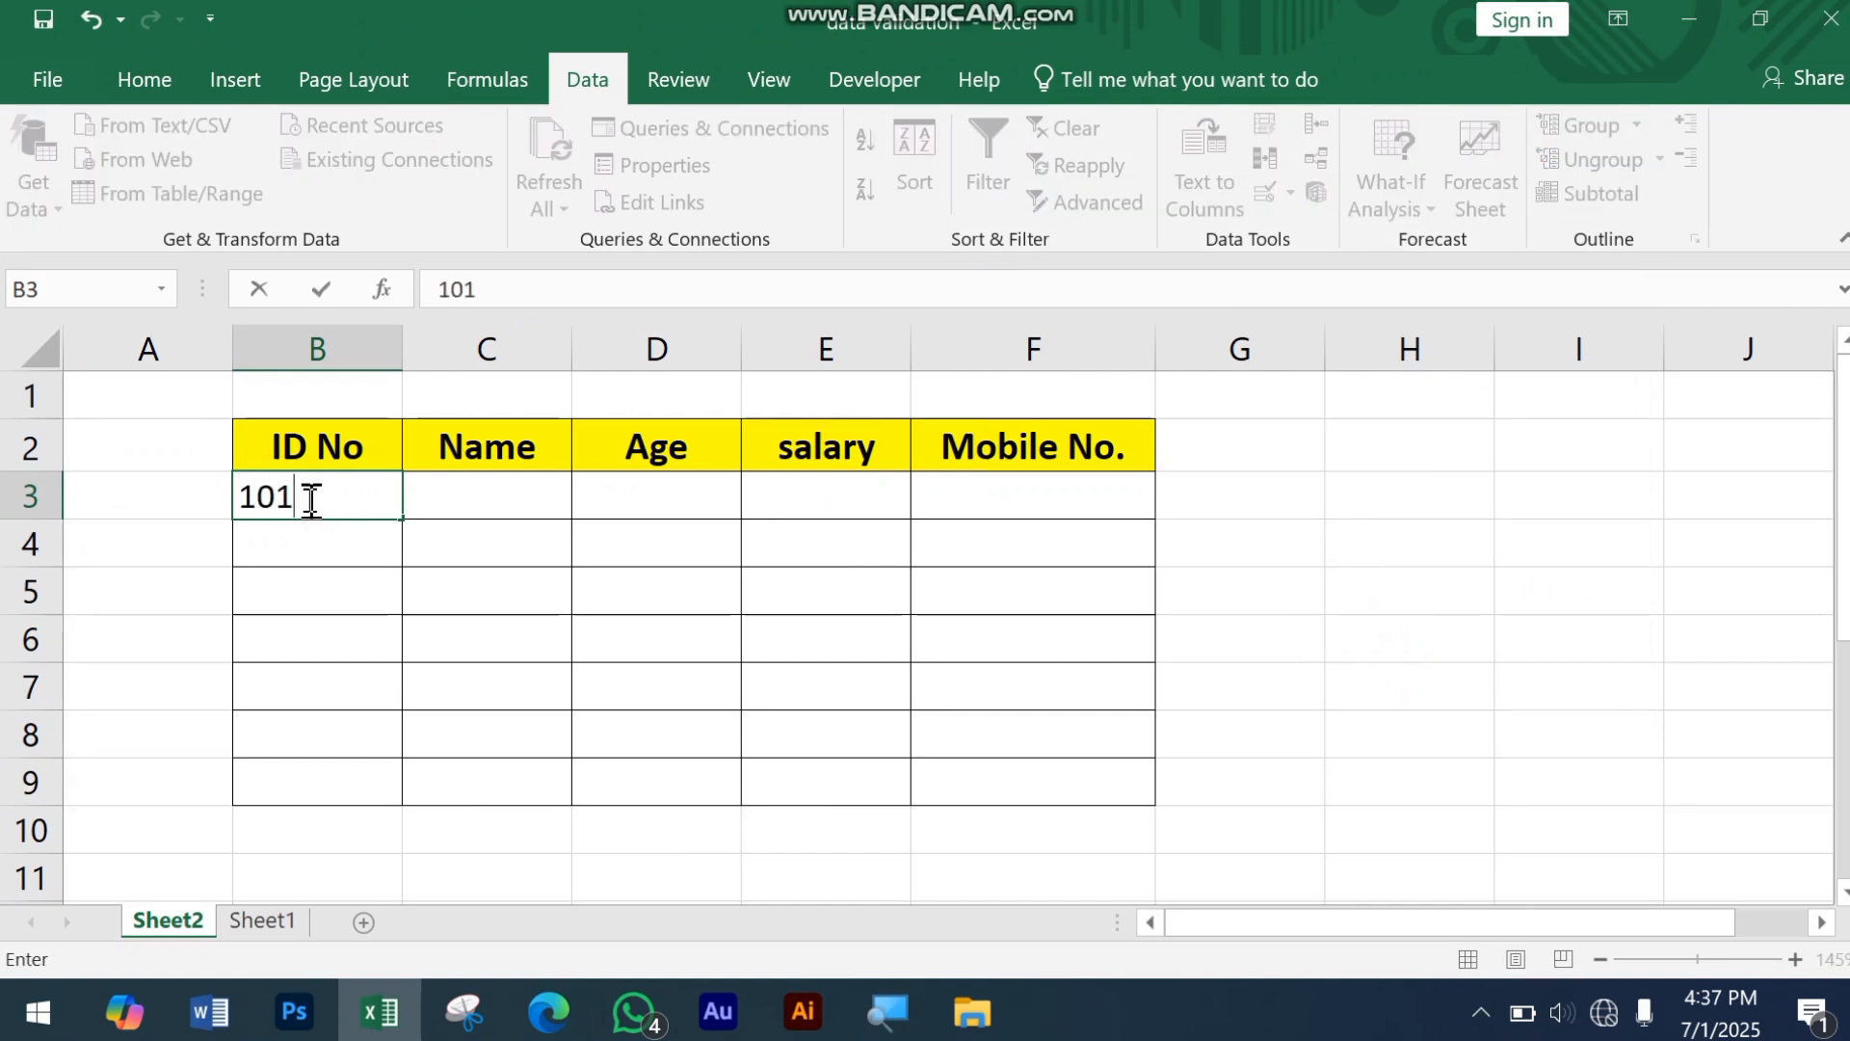
pyautogui.press('Return')
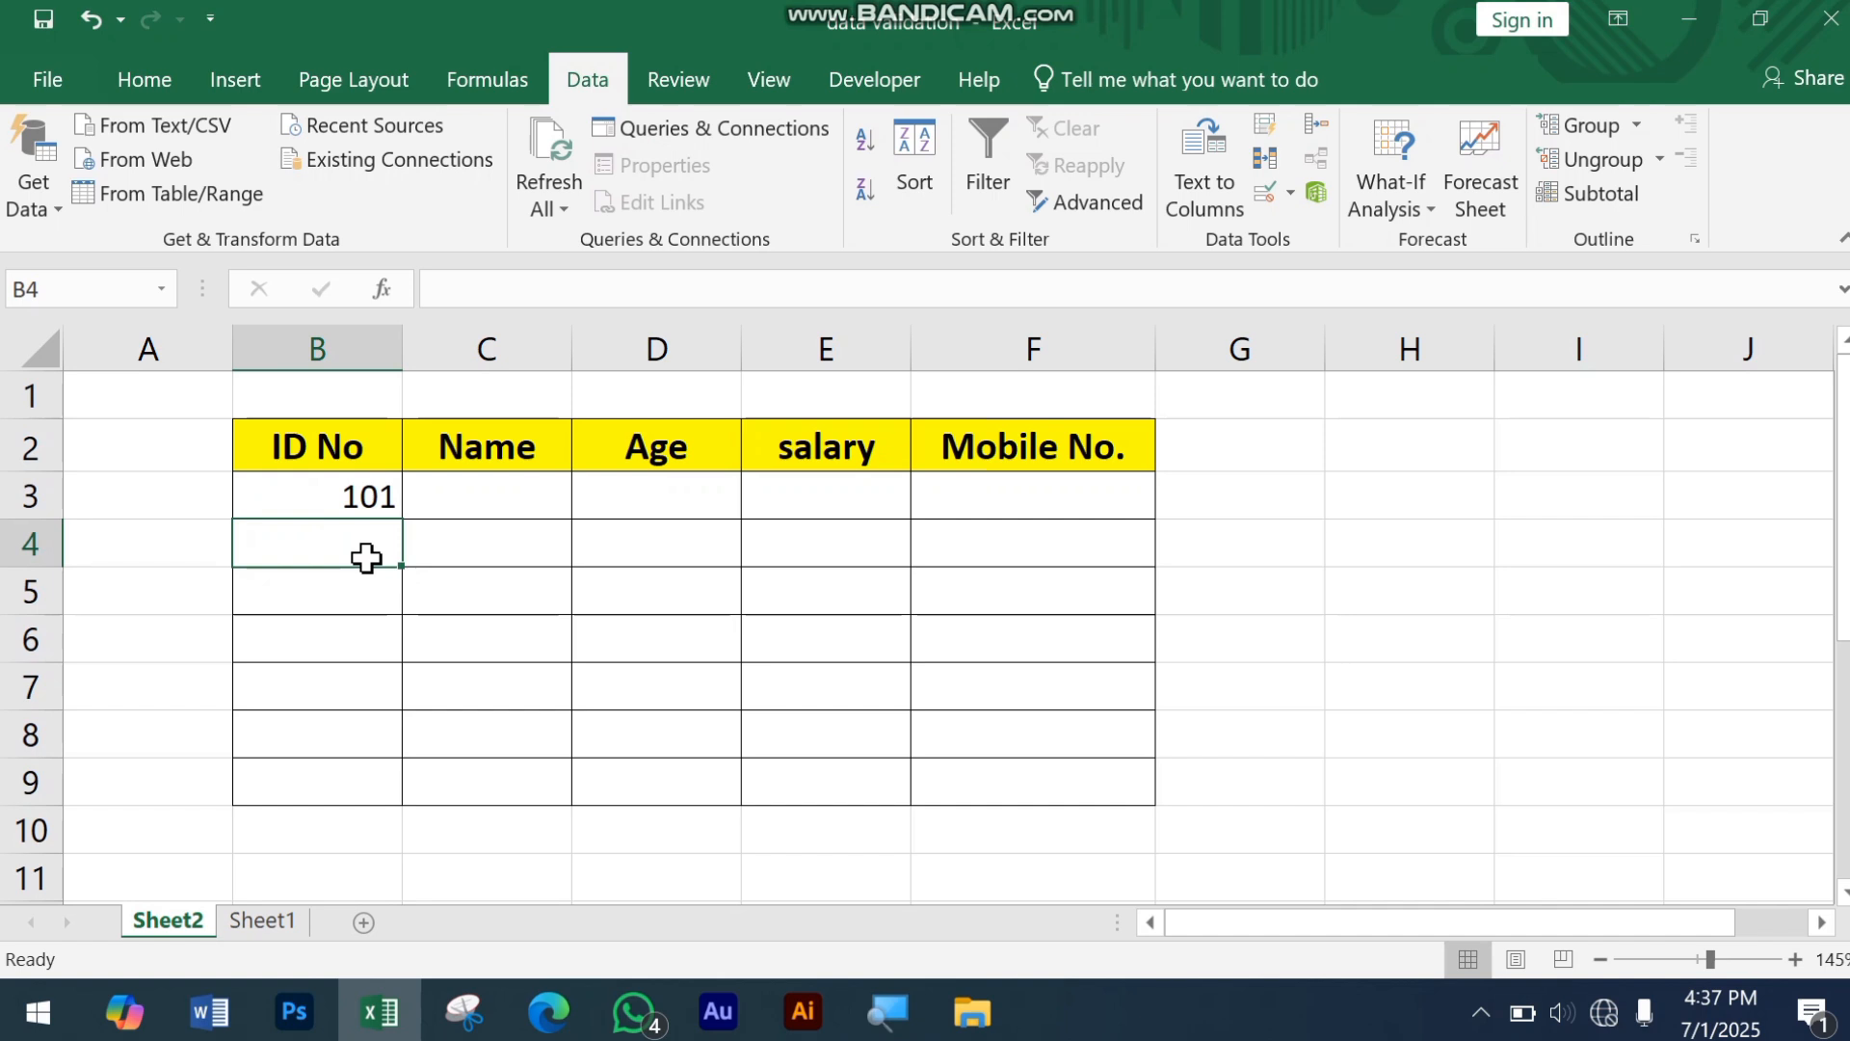
# Step: Enter the next consecutive three-digit ID in cell B4
pyautogui.write('102')
pyautogui.press('Return')
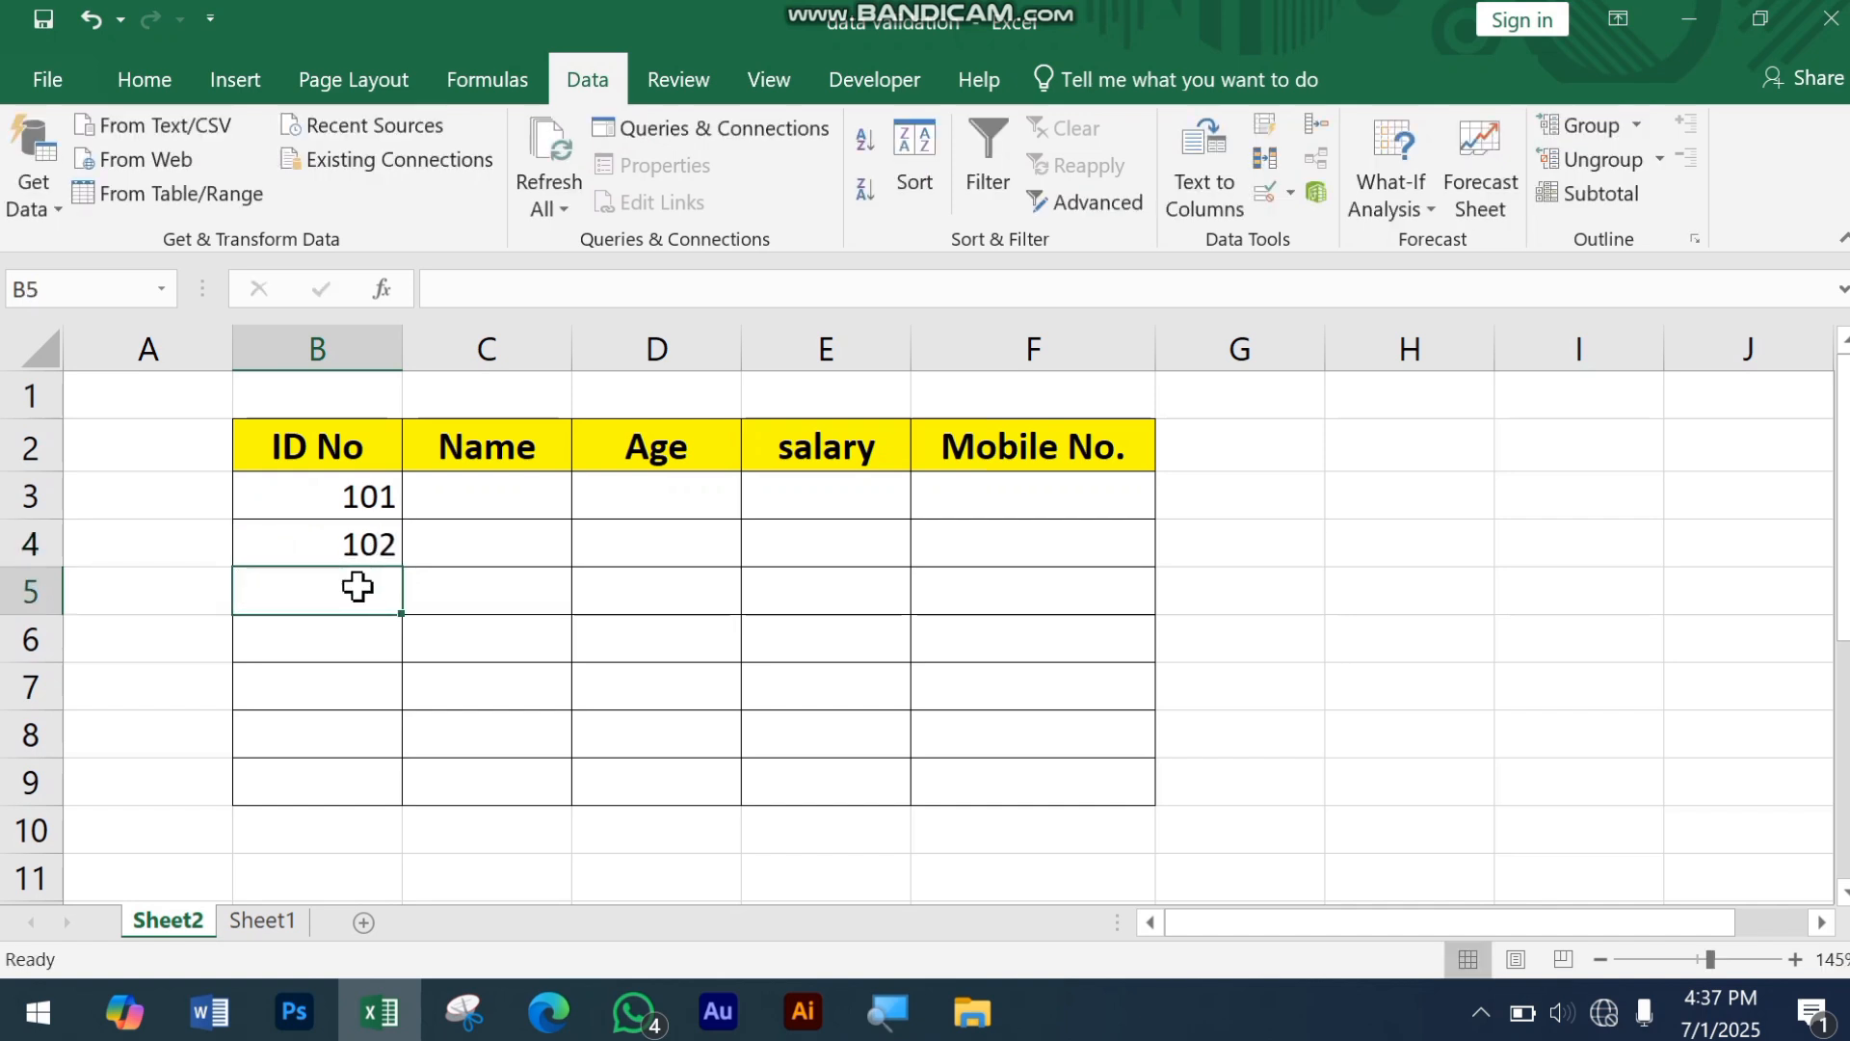
# Step: Test the numbers-only rule by entering the text aa20 in cell B5, and cancel the entry at the alert
pyautogui.write('aa20')
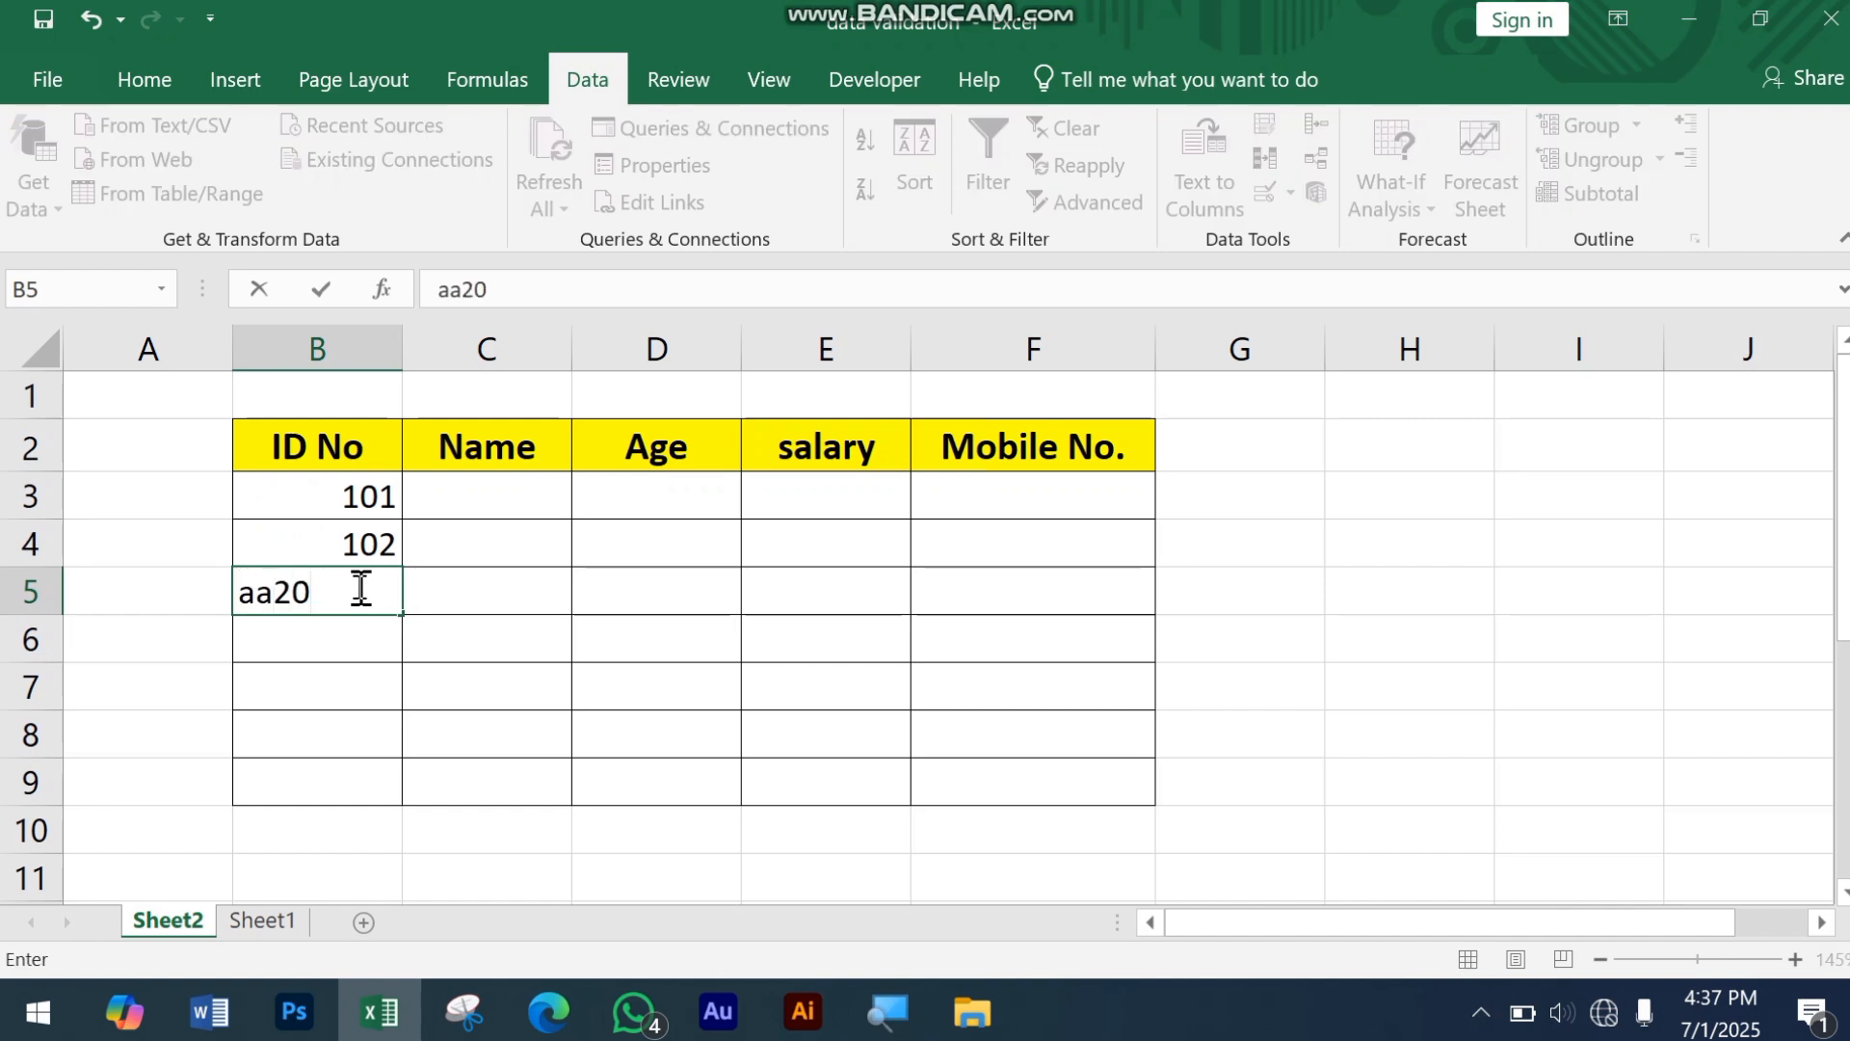
pyautogui.press('Return')
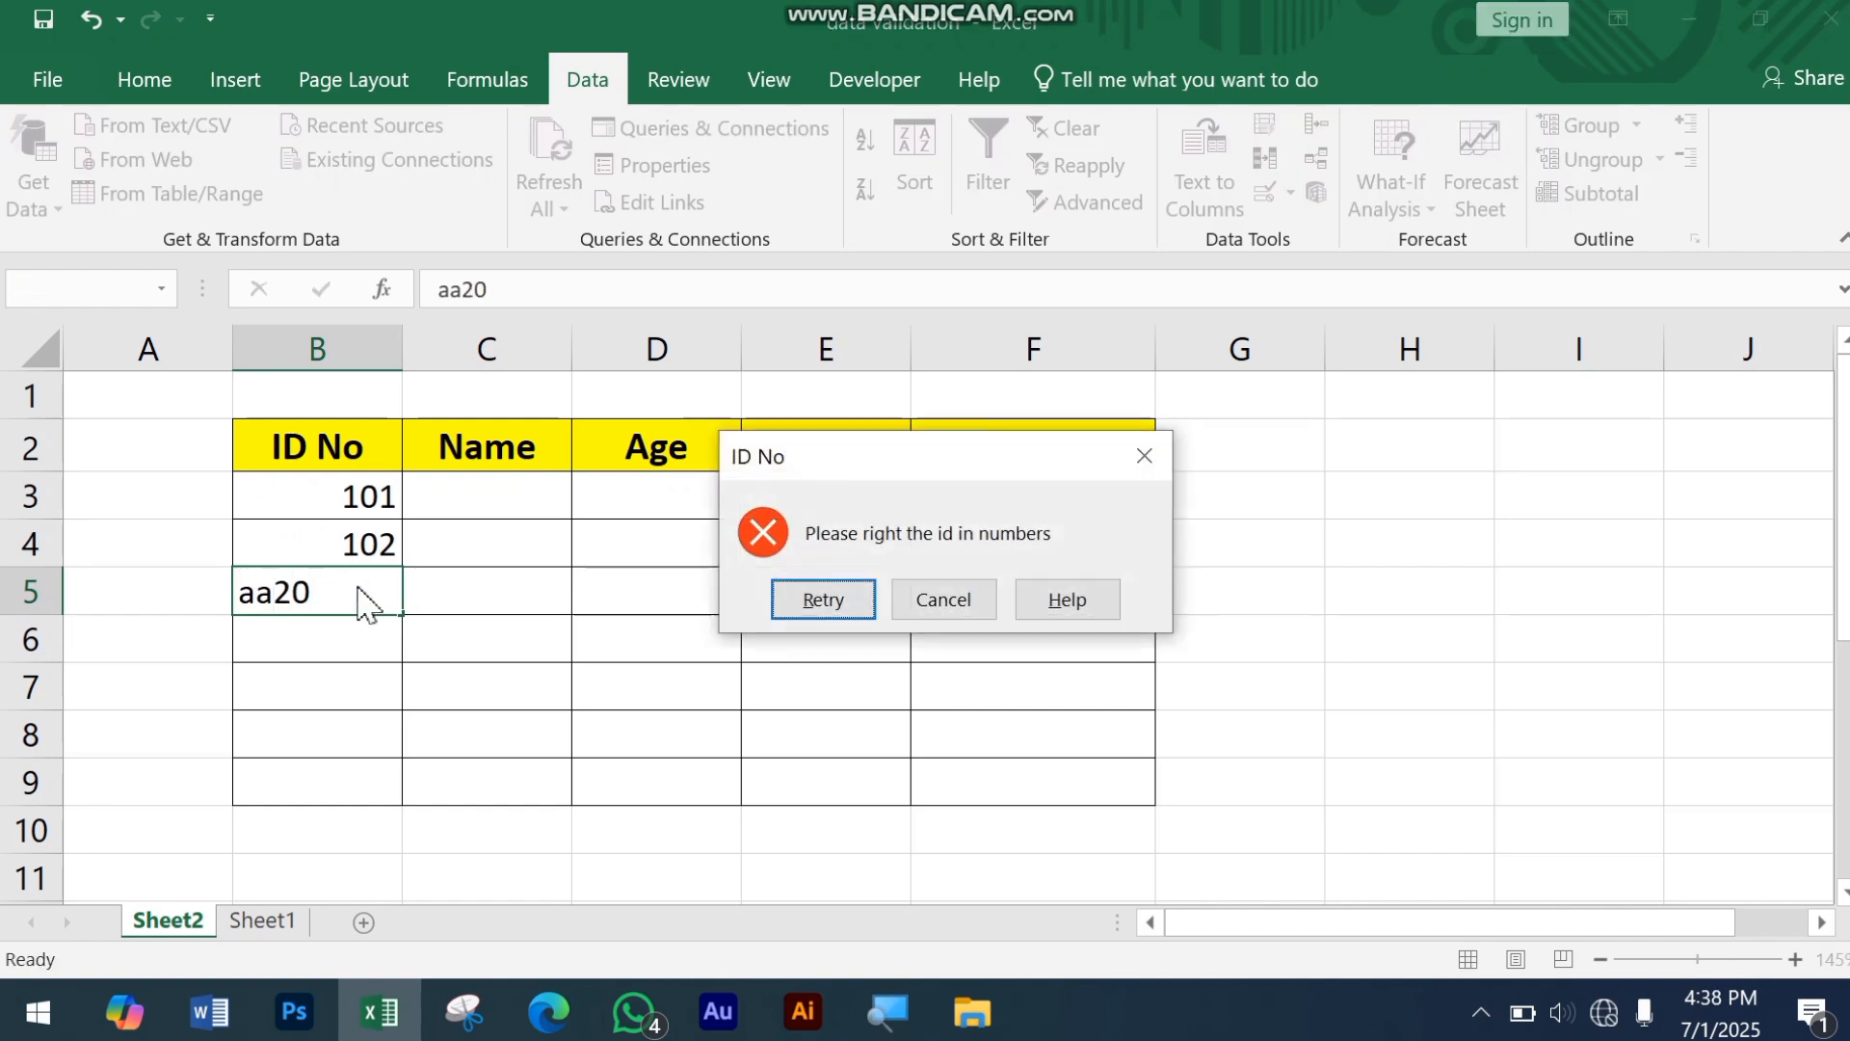
pyautogui.moveTo(903, 451); pyautogui.dragTo(701, 435)
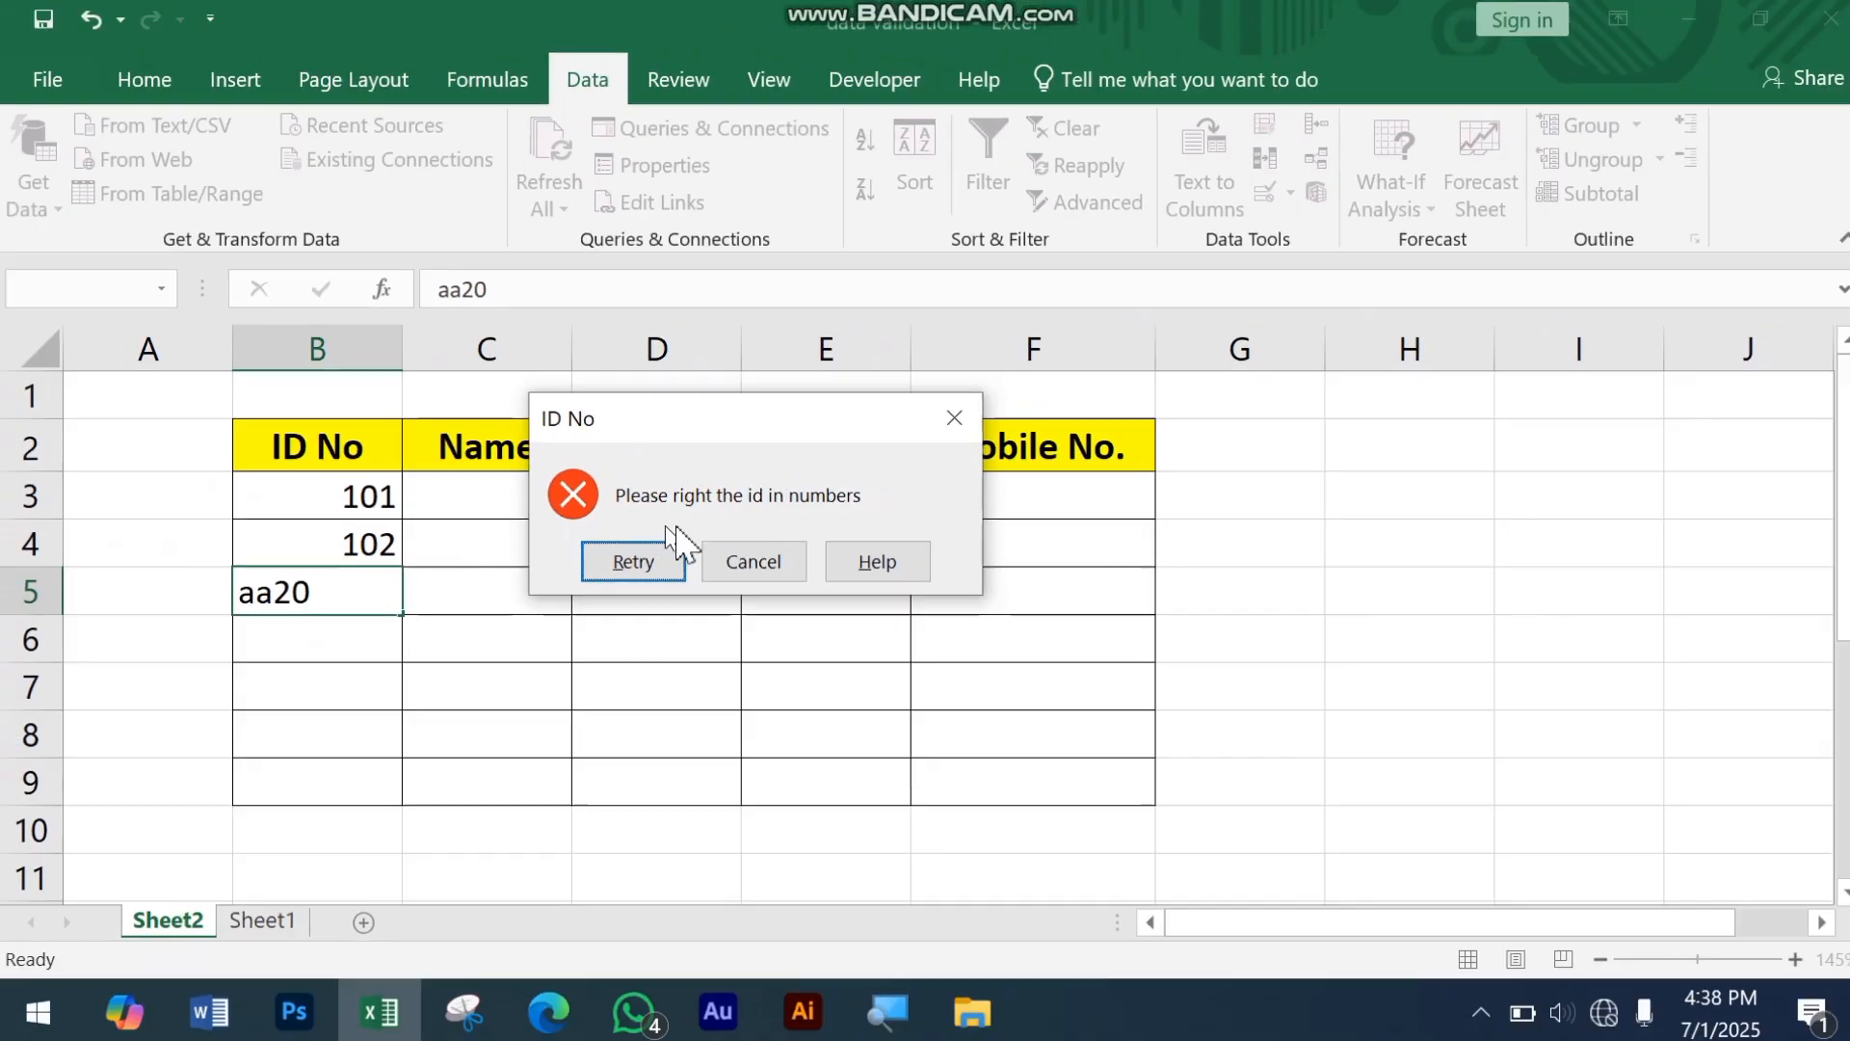
pyautogui.click(750, 578)
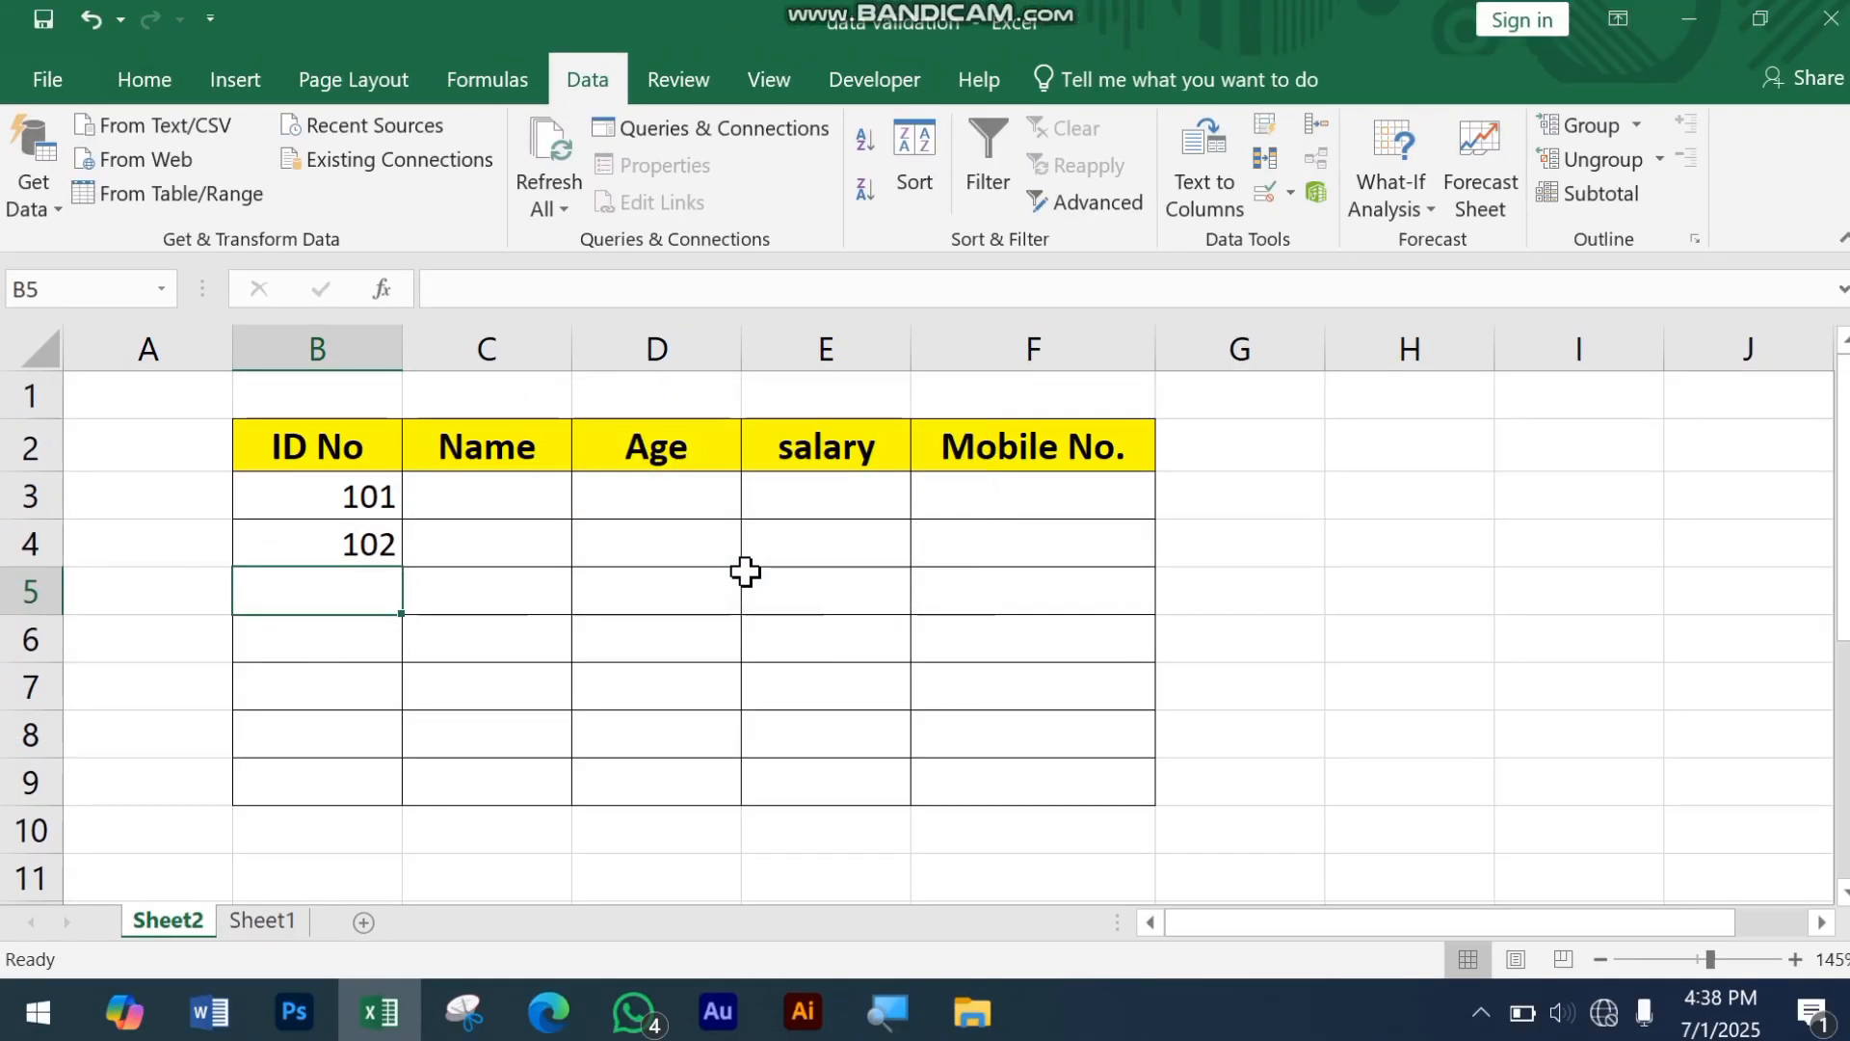
# Step: Replace the error alert message in B5's data validation with ERROR and apply it
pyautogui.click(1265, 192)
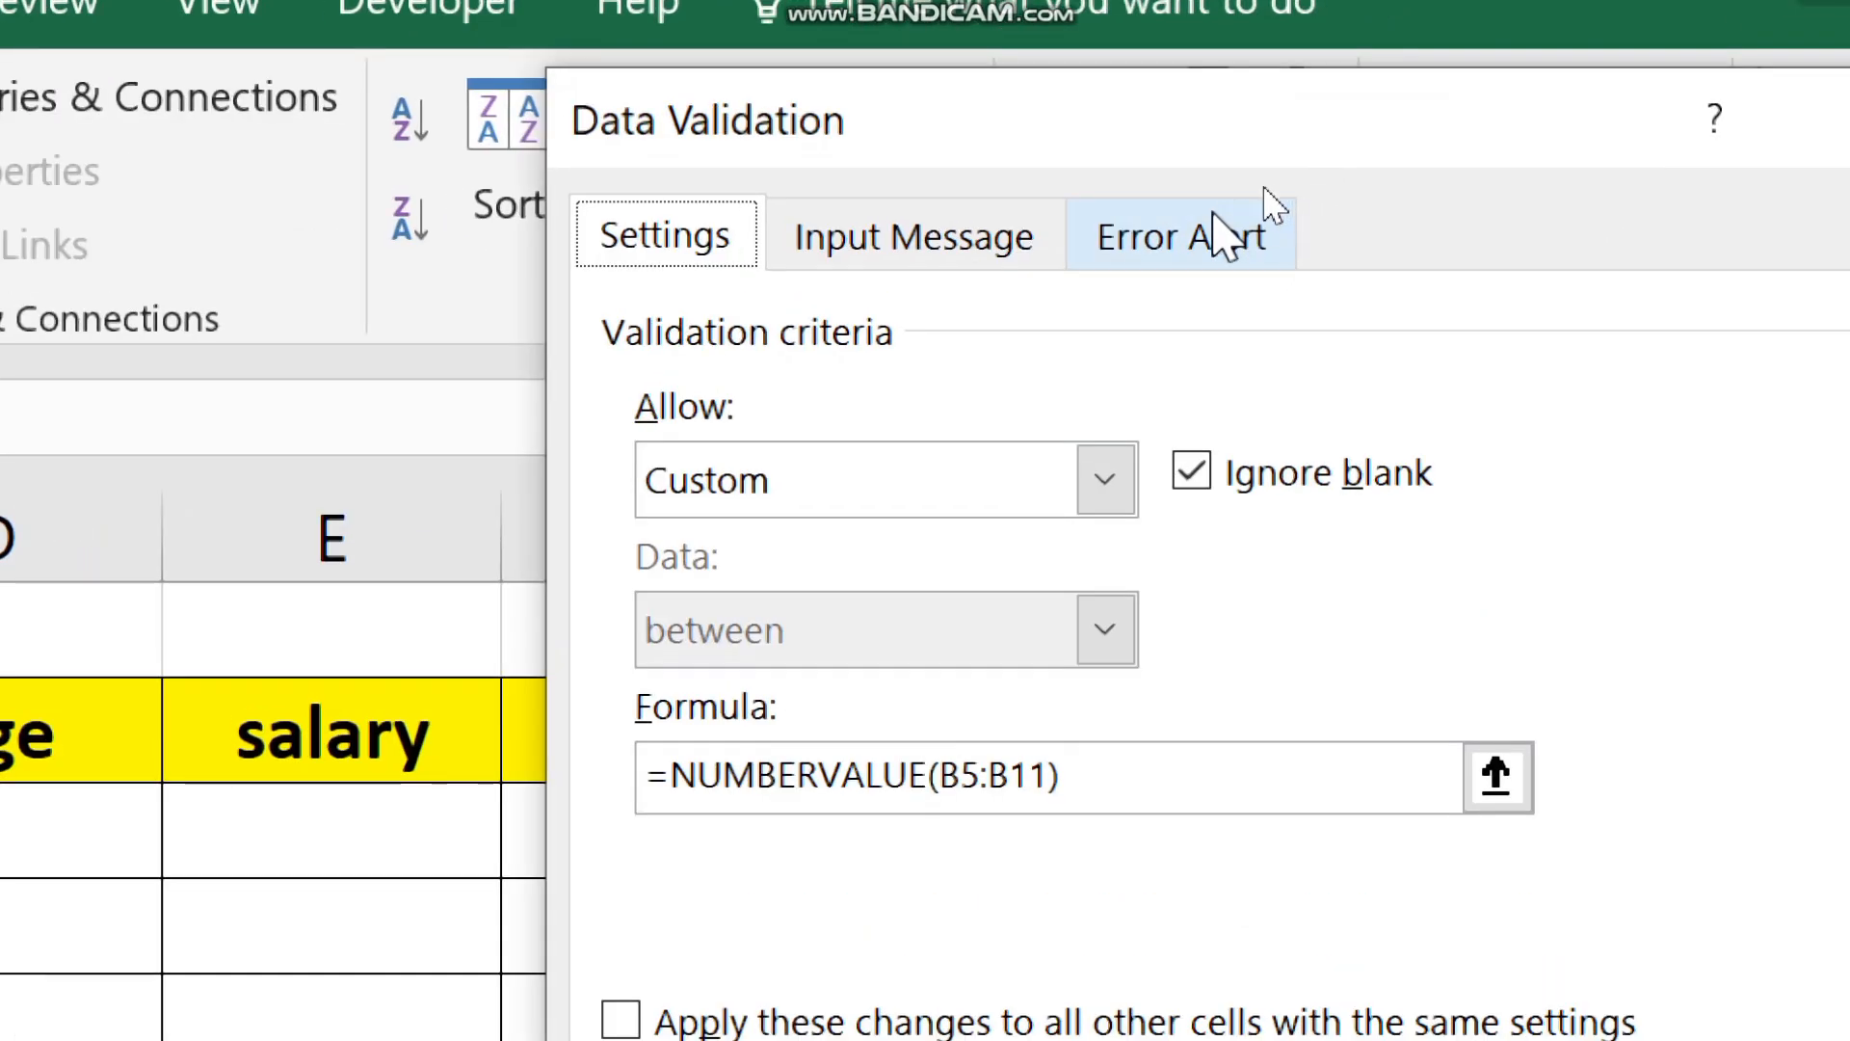
pyautogui.click(1166, 245)
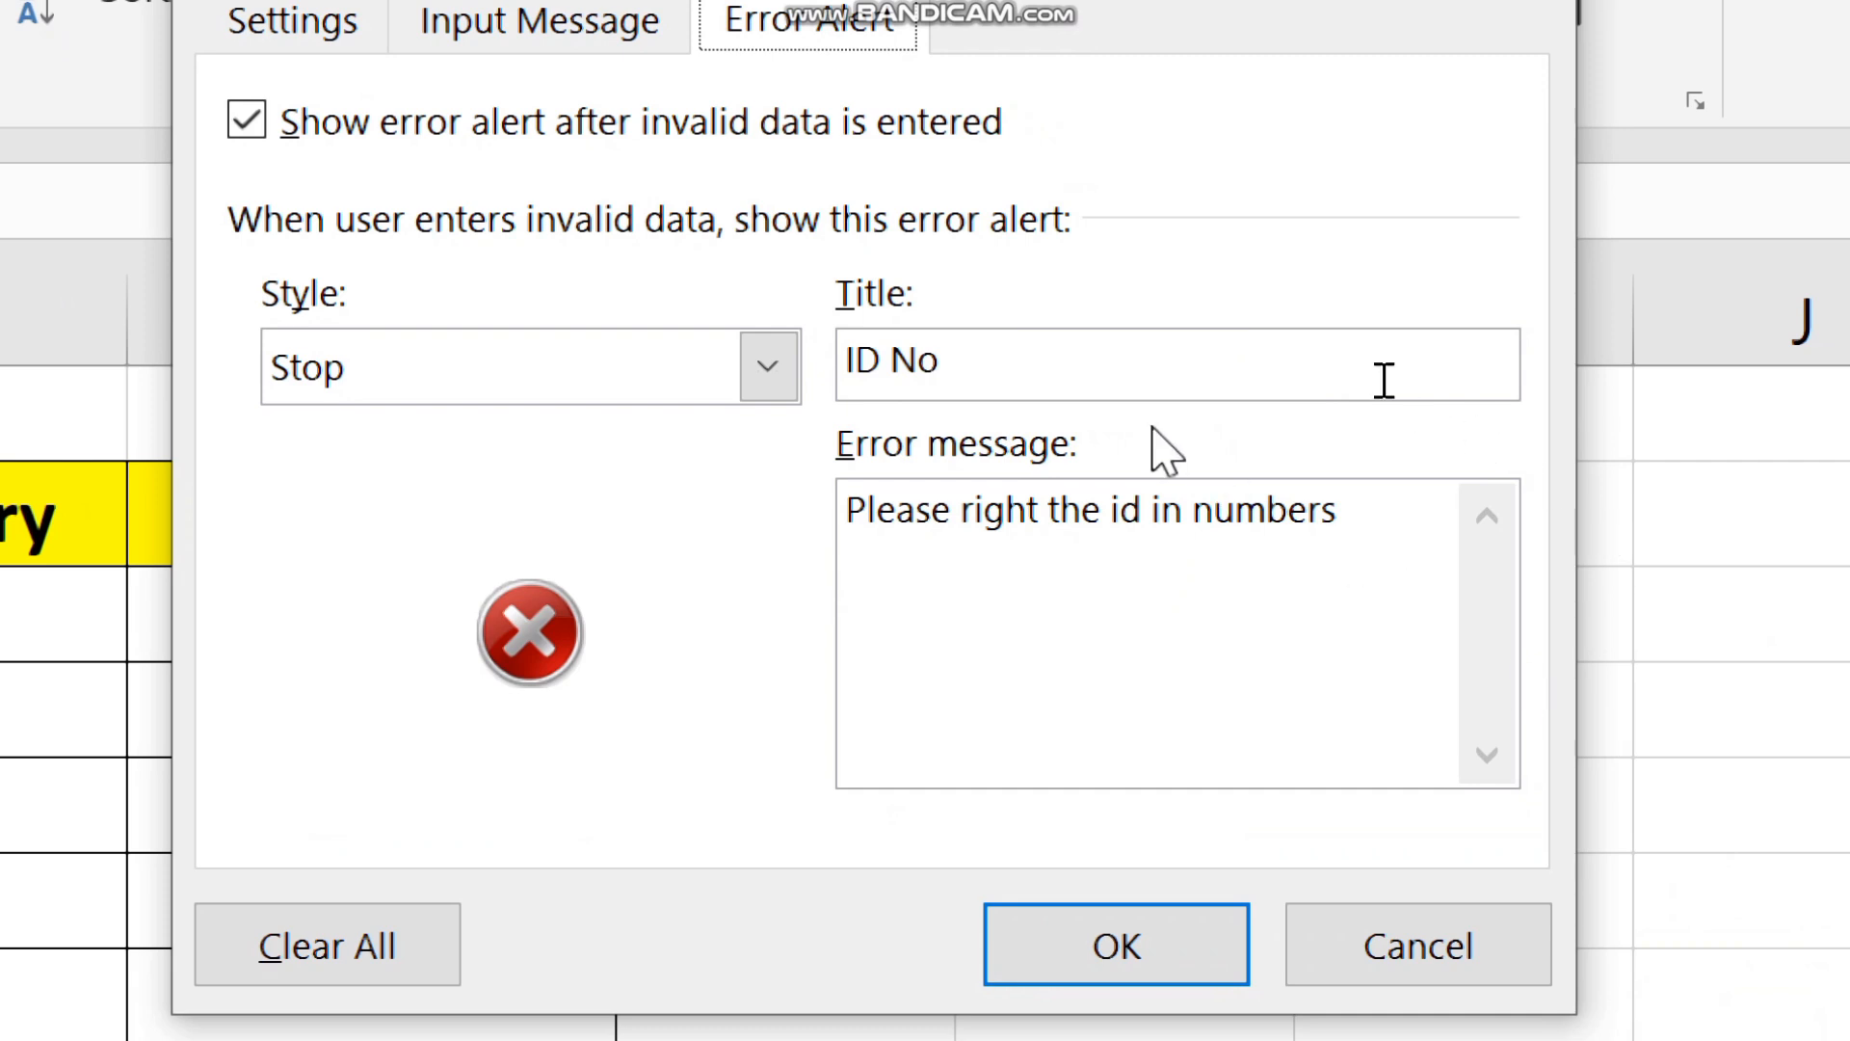
pyautogui.click(1604, 530)
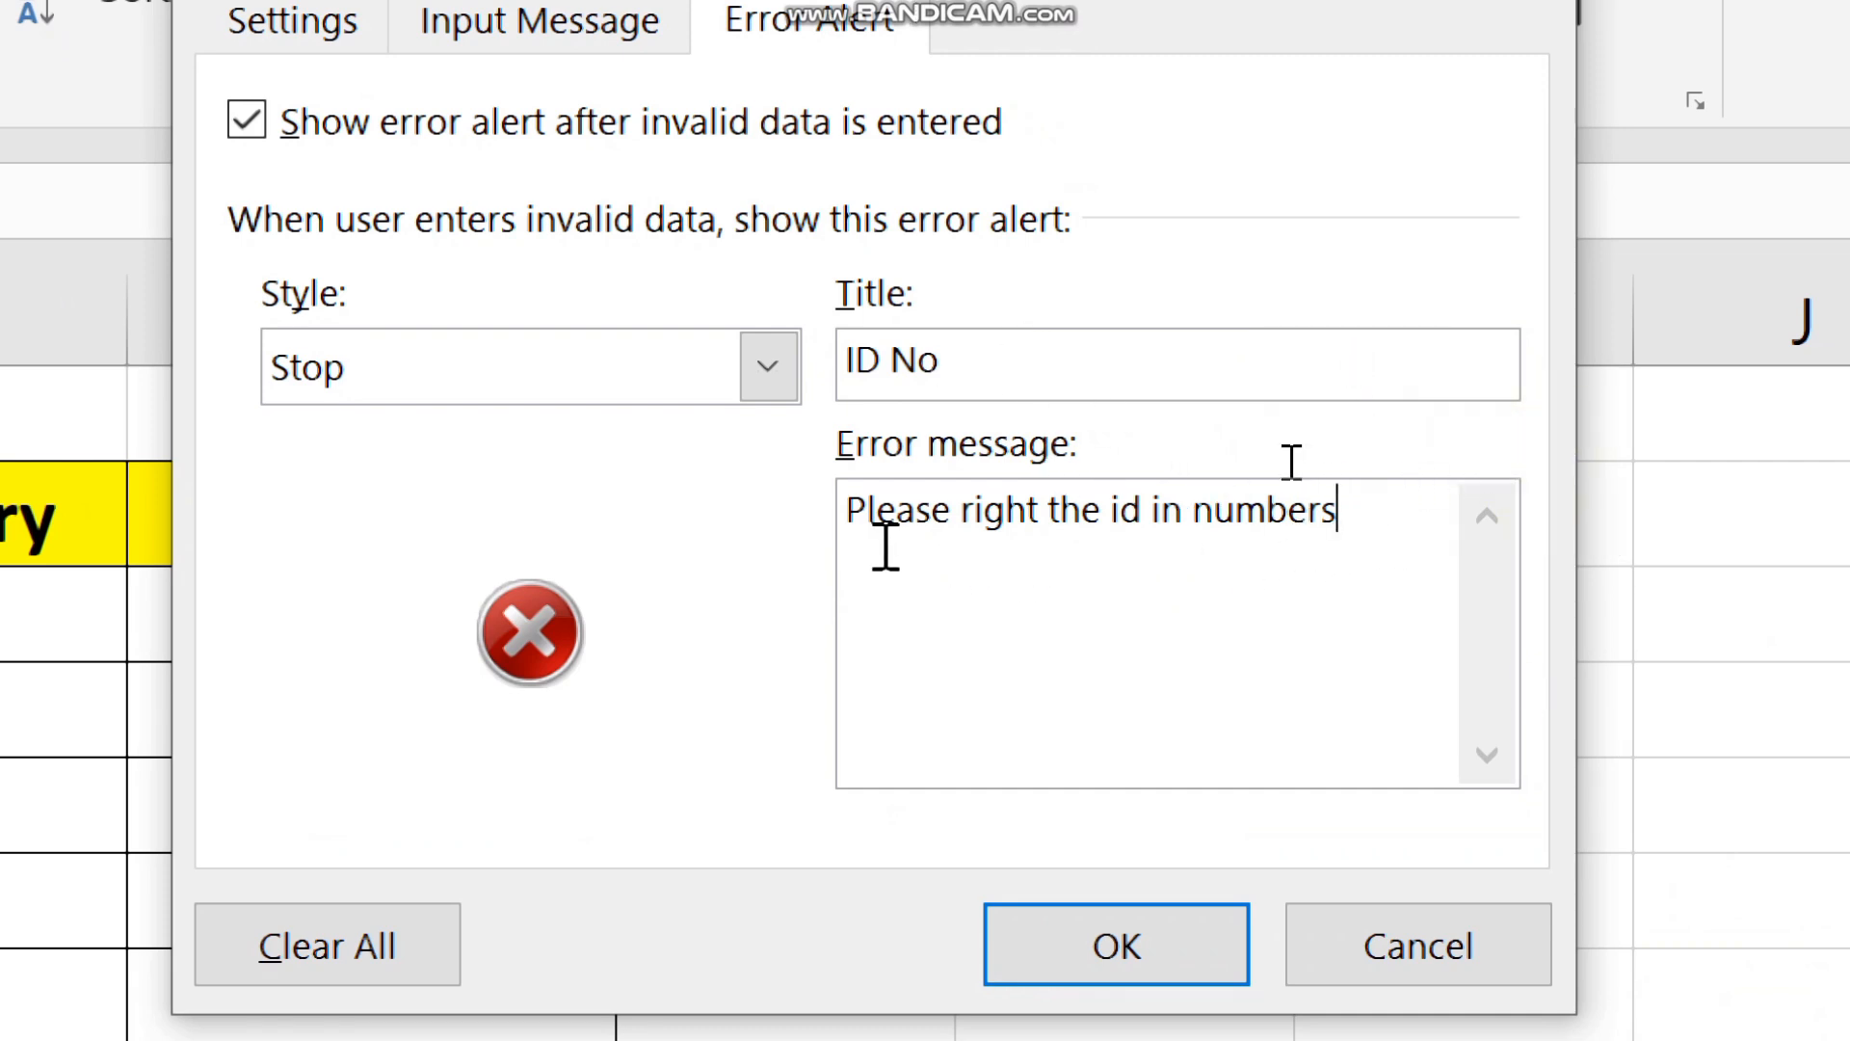
pyautogui.click(1199, 559)
pyautogui.click(1346, 528)
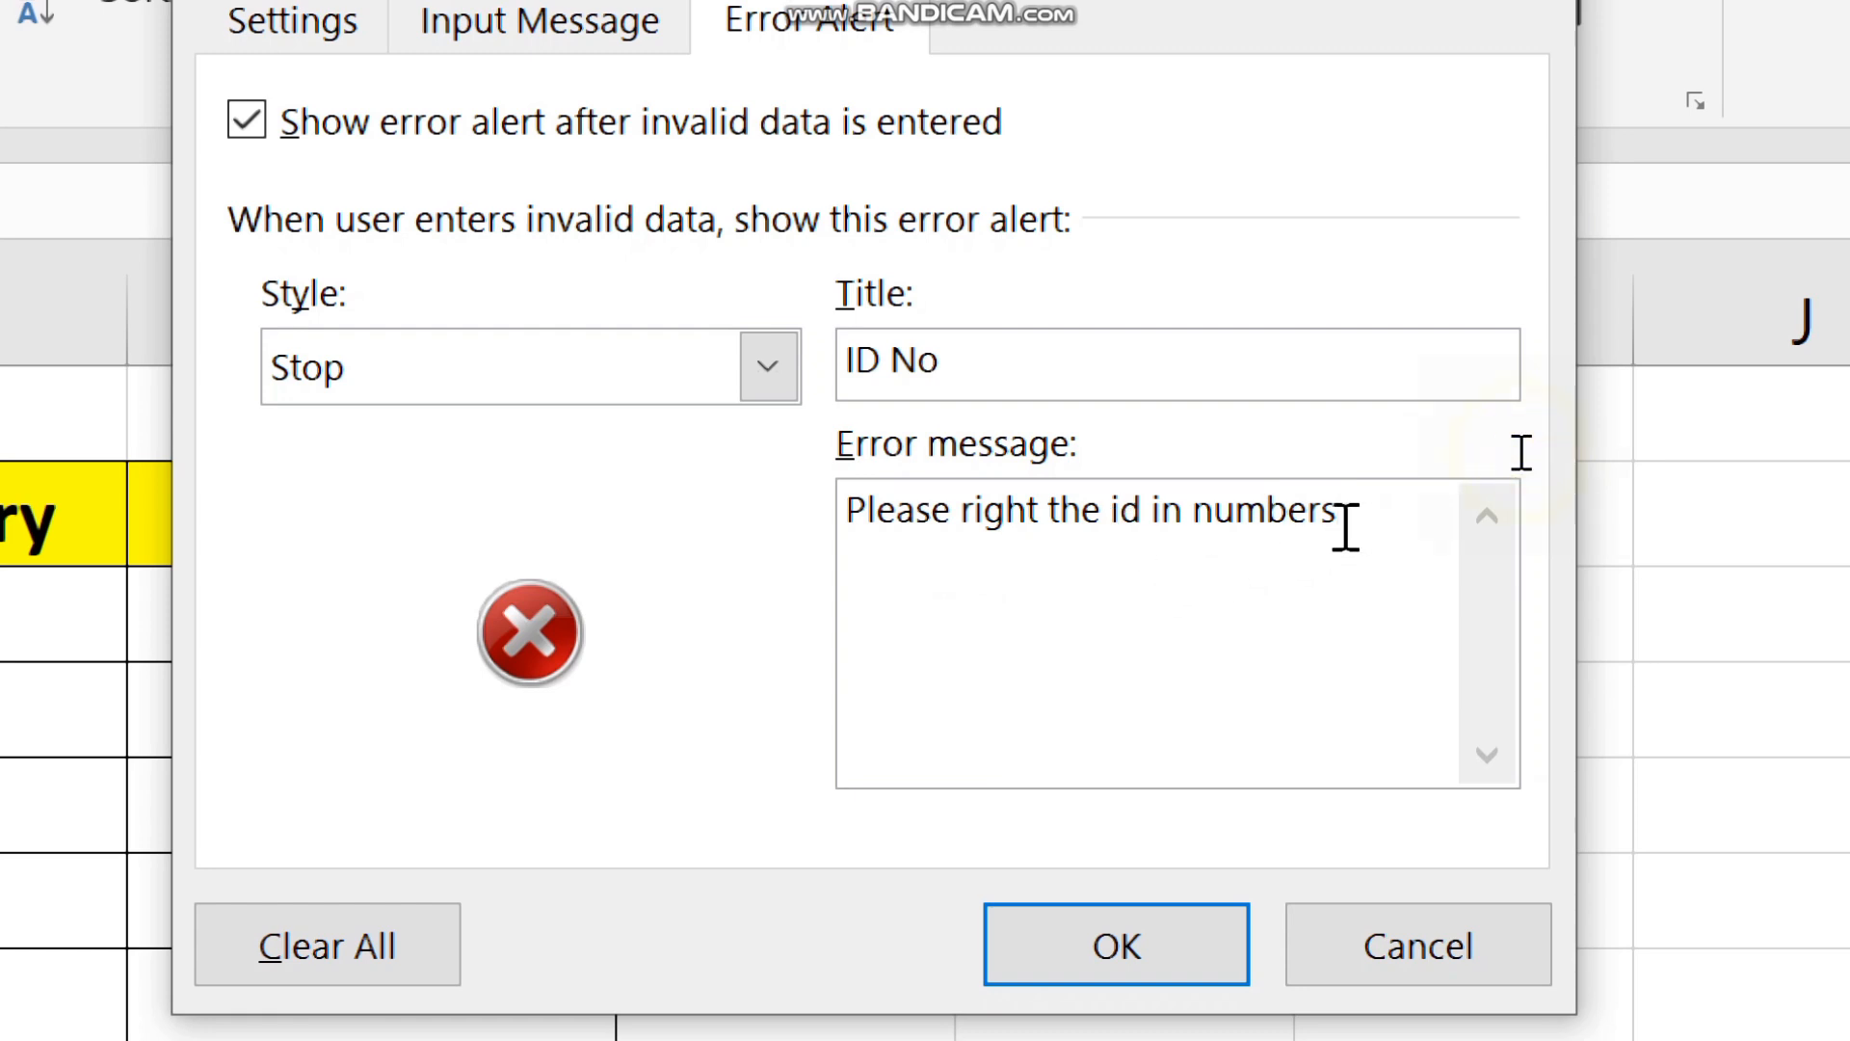
pyautogui.click(1340, 526)
pyautogui.moveTo(1334, 520); pyautogui.dragTo(598, 520)
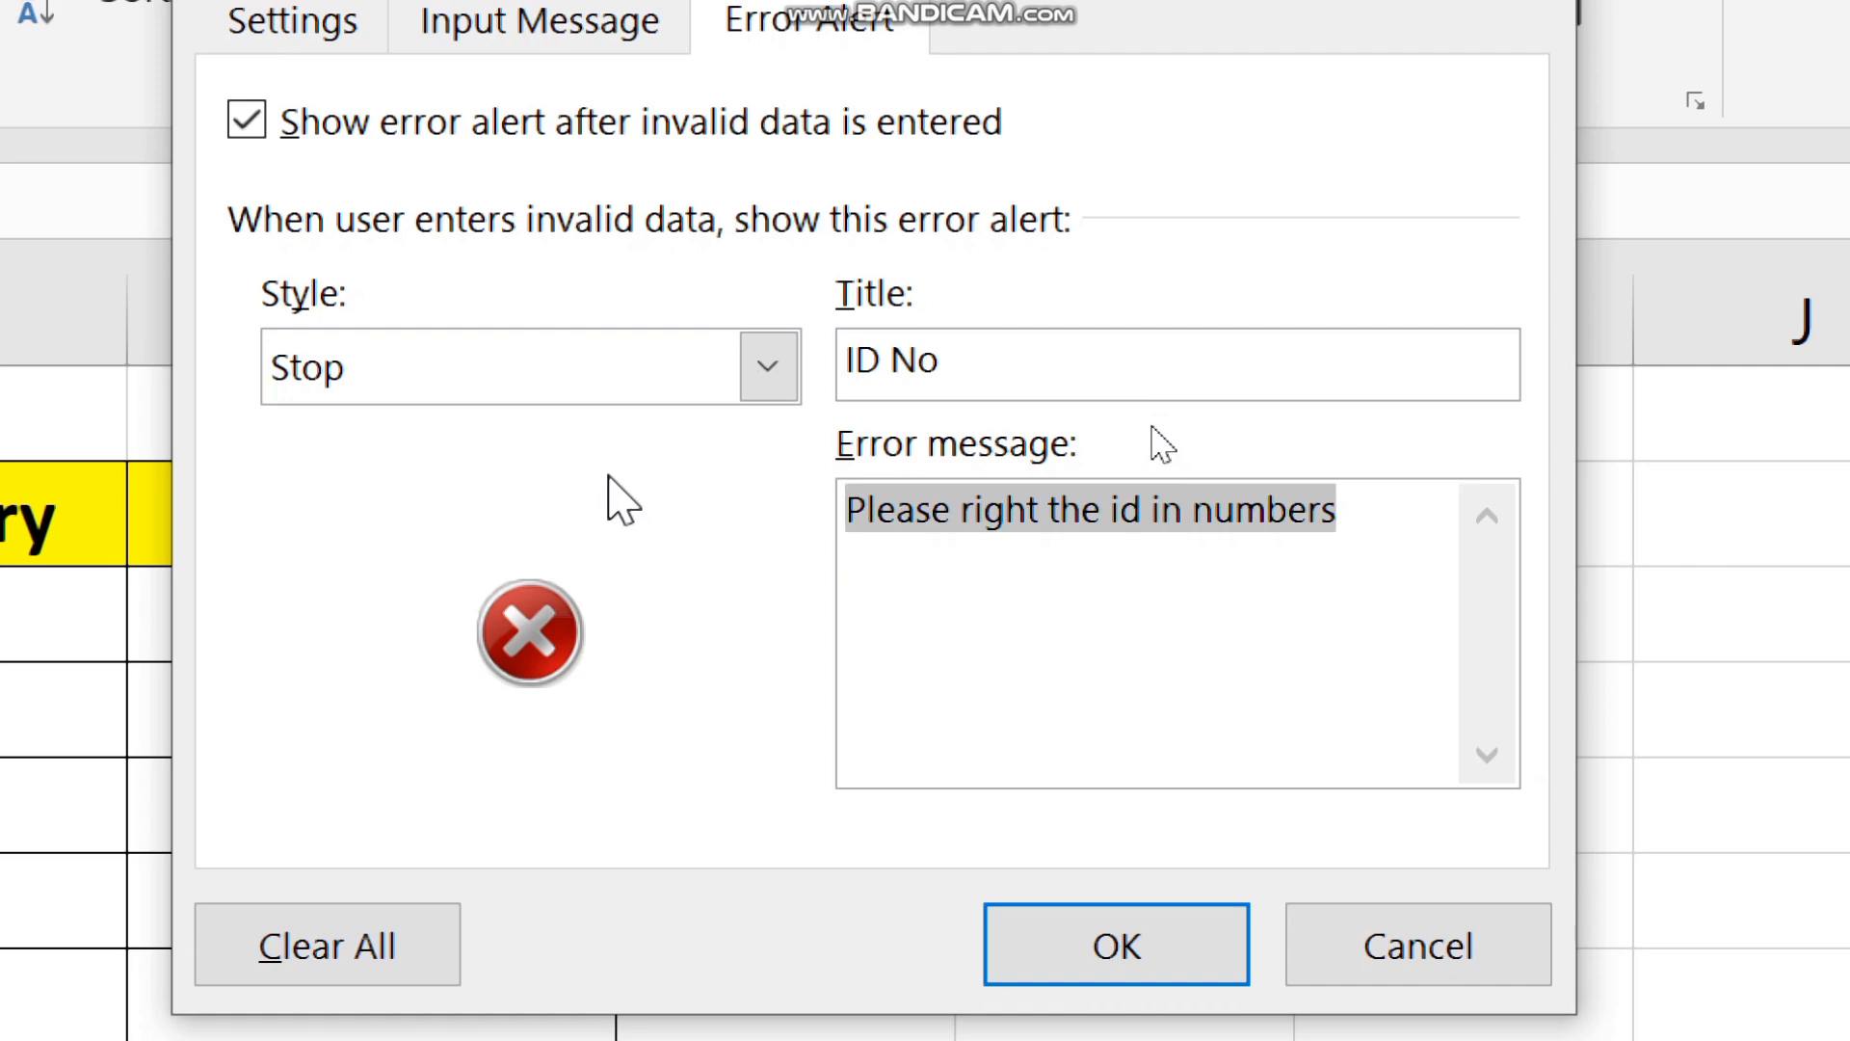
pyautogui.write('ERROR')
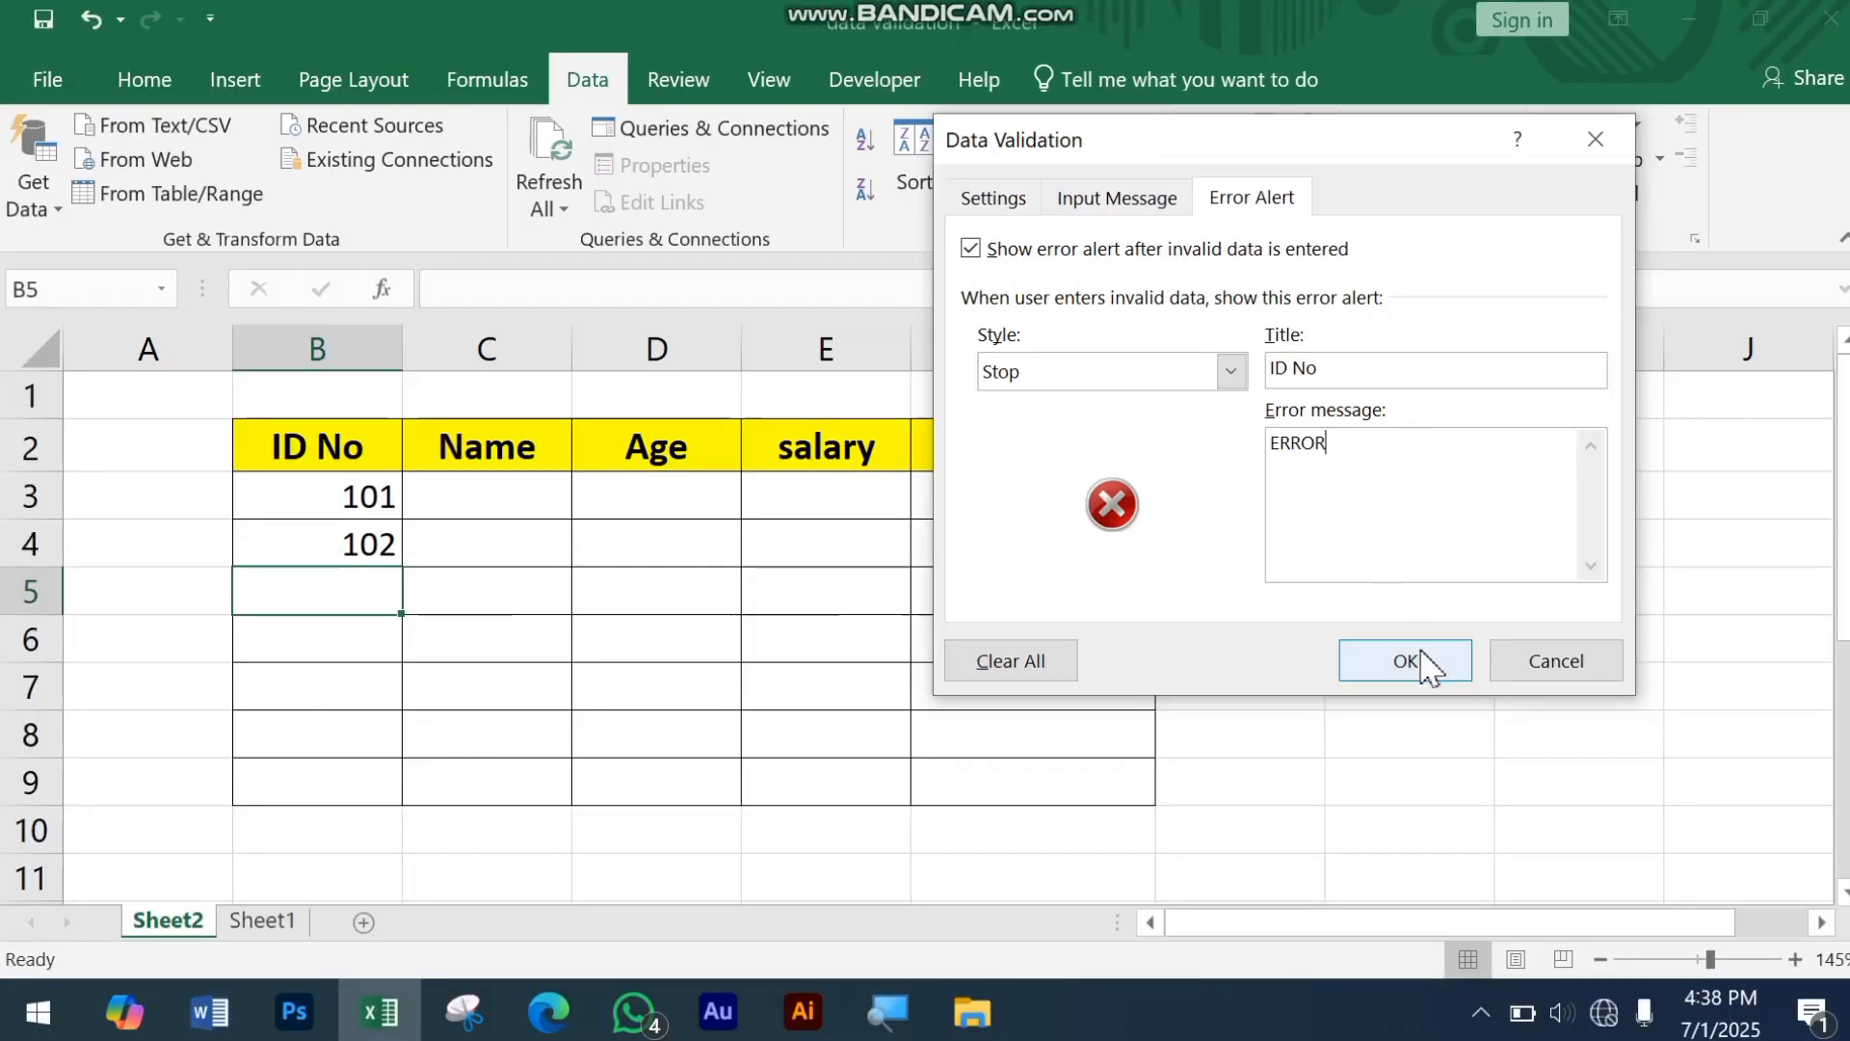
pyautogui.click(1095, 958)
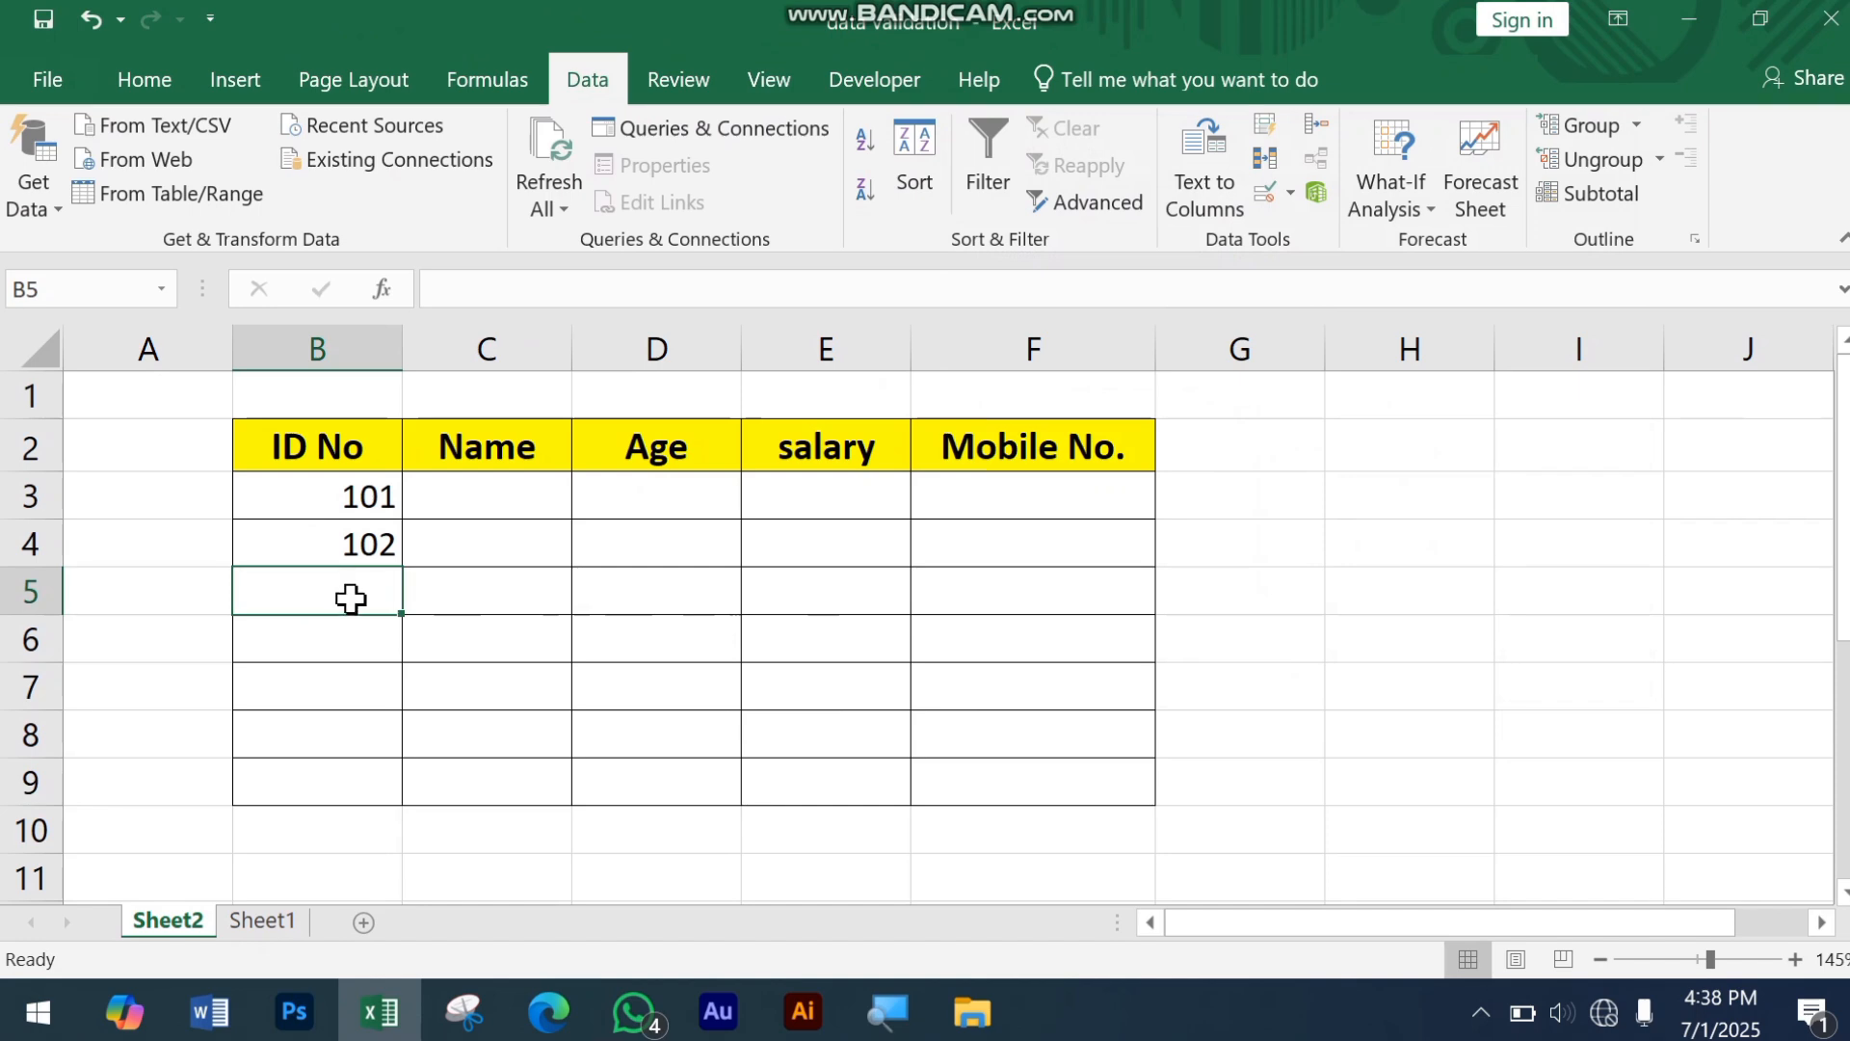
# Step: Test the changed alert by entering the text sad in cell B5, and cancel the entry
pyautogui.write('sad')
pyautogui.press('Return')
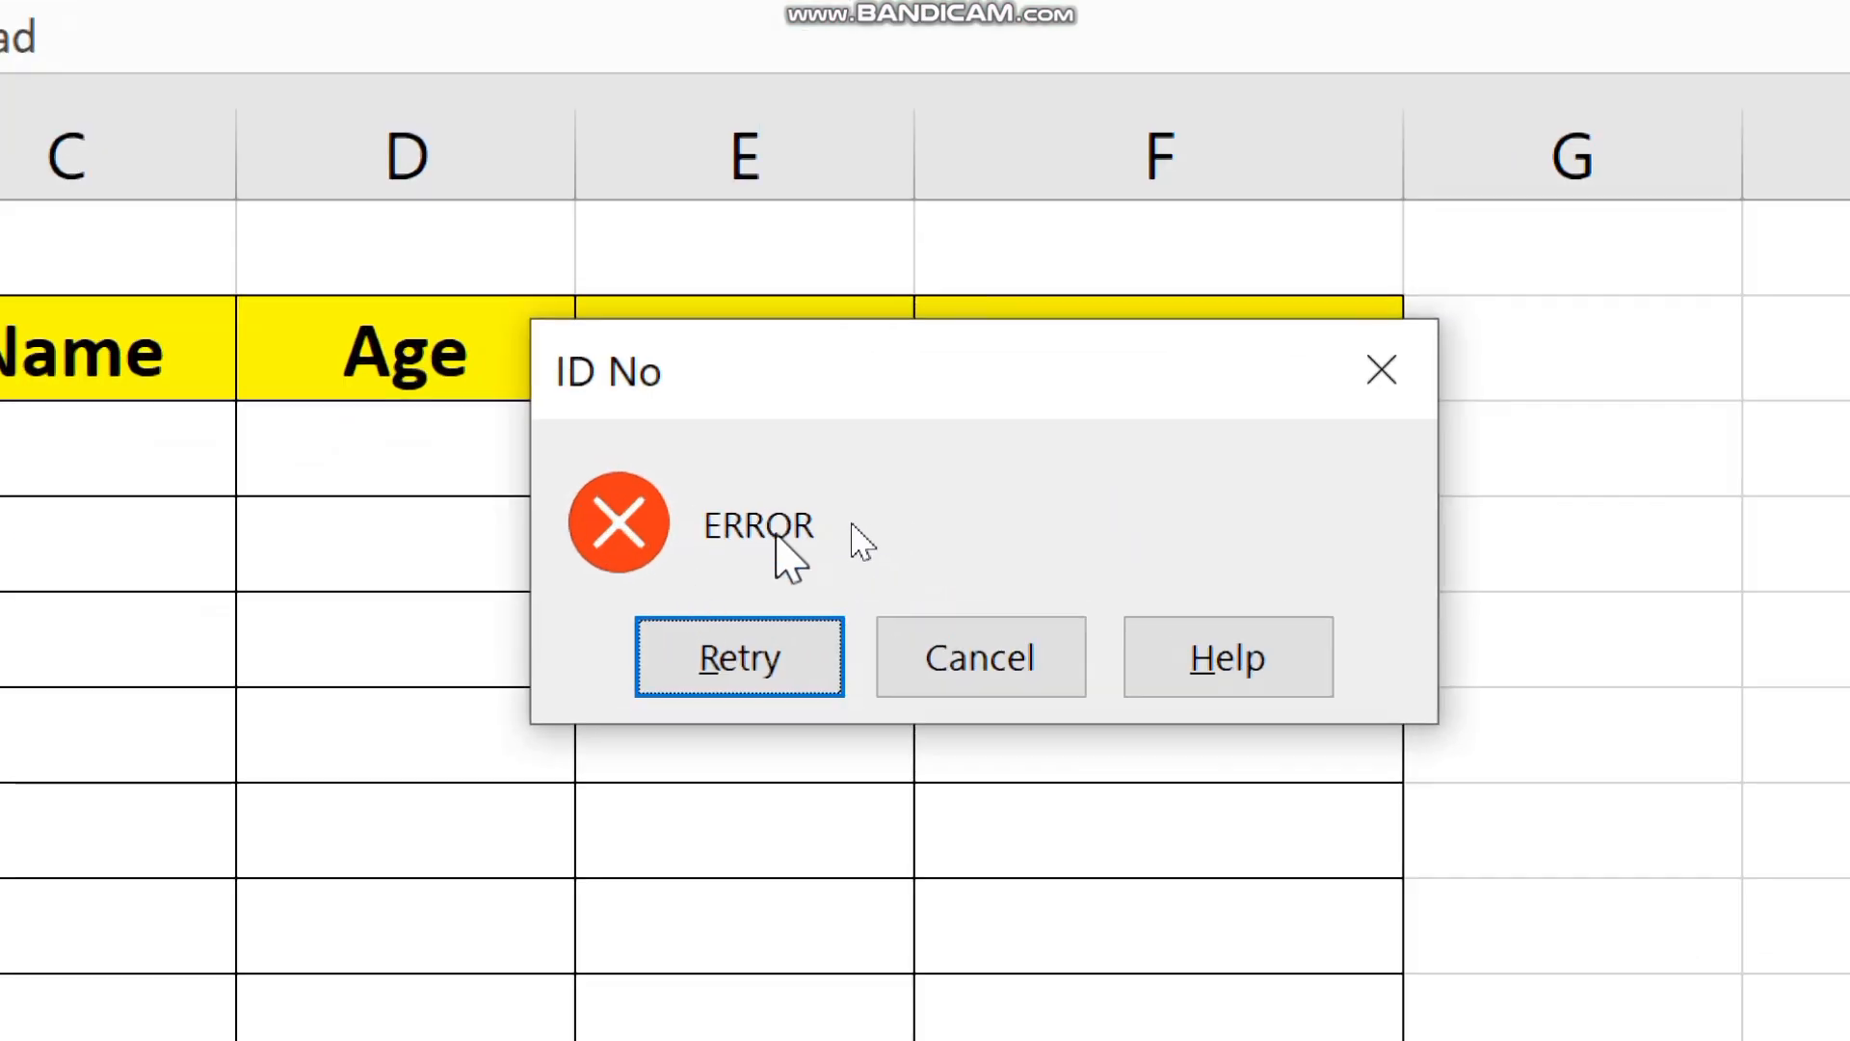
pyautogui.click(987, 657)
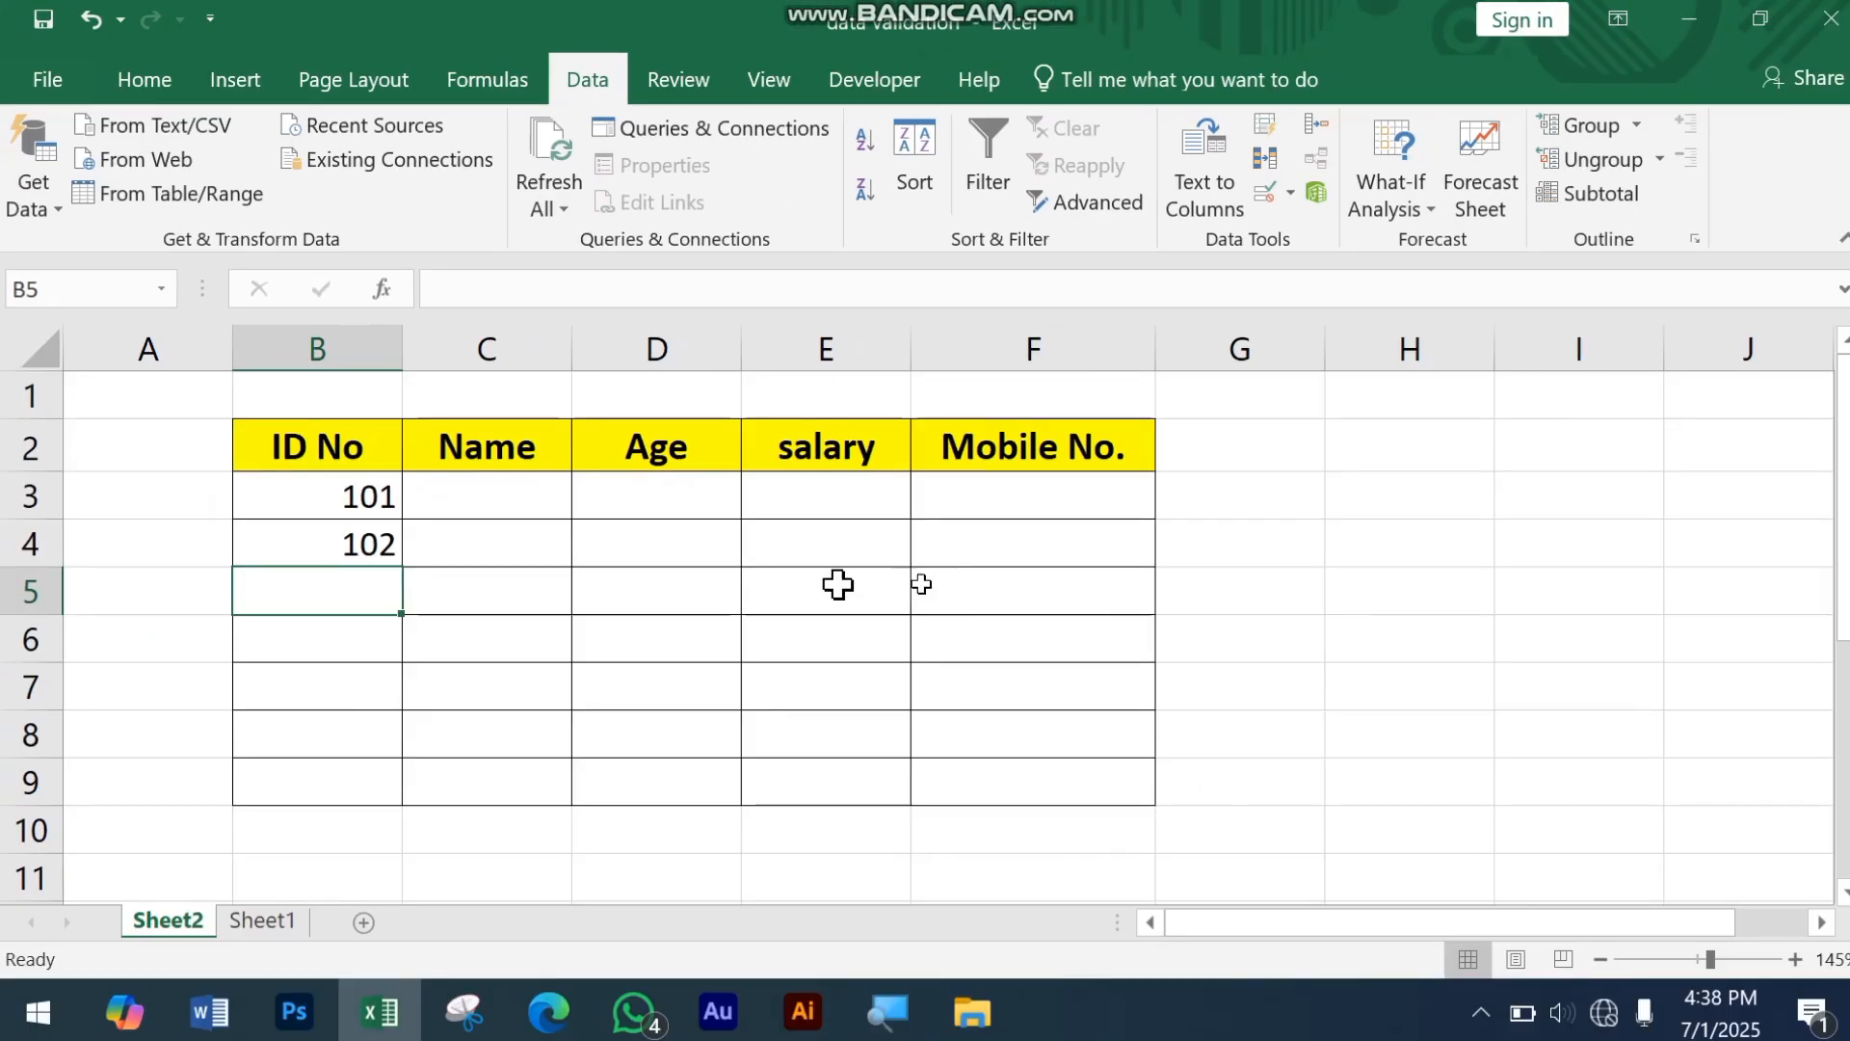
# Step: Enter the next consecutive three-digit ID in cell B5
pyautogui.moveTo(362, 498); pyautogui.dragTo(374, 738)
pyautogui.click(364, 603)
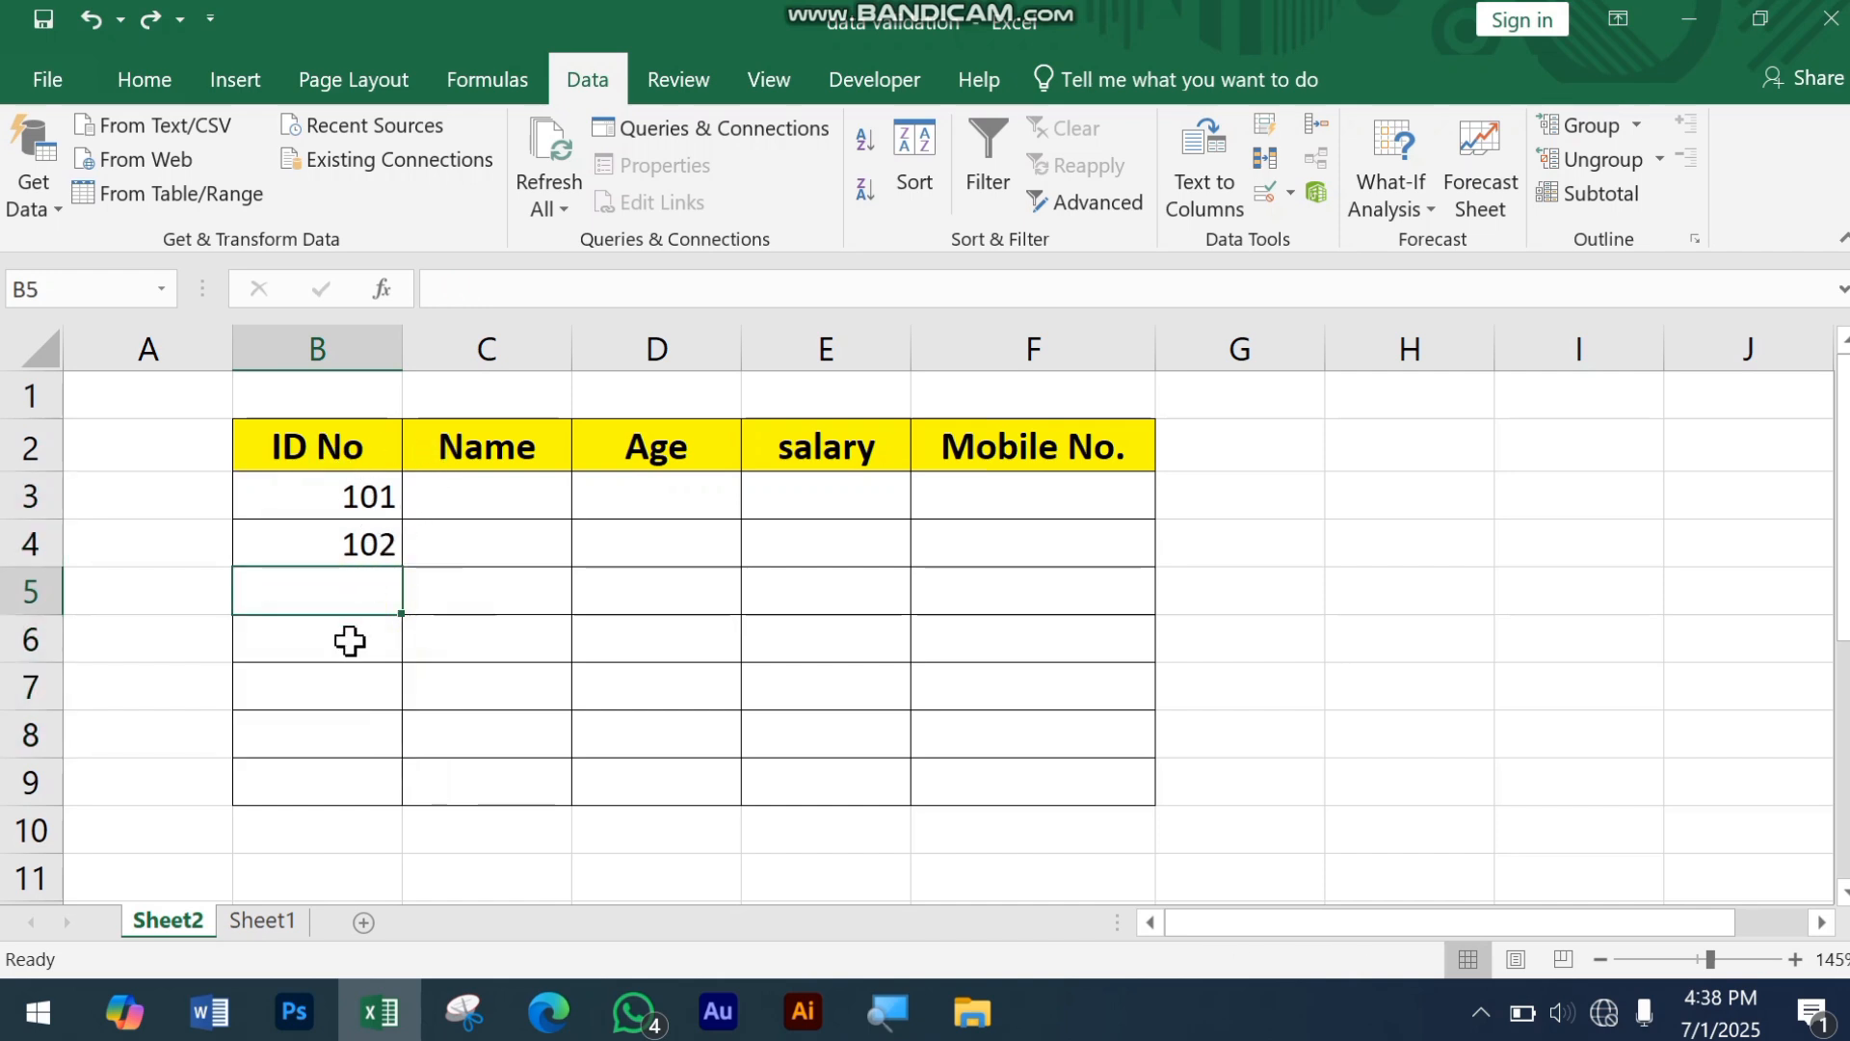
pyautogui.write('0')
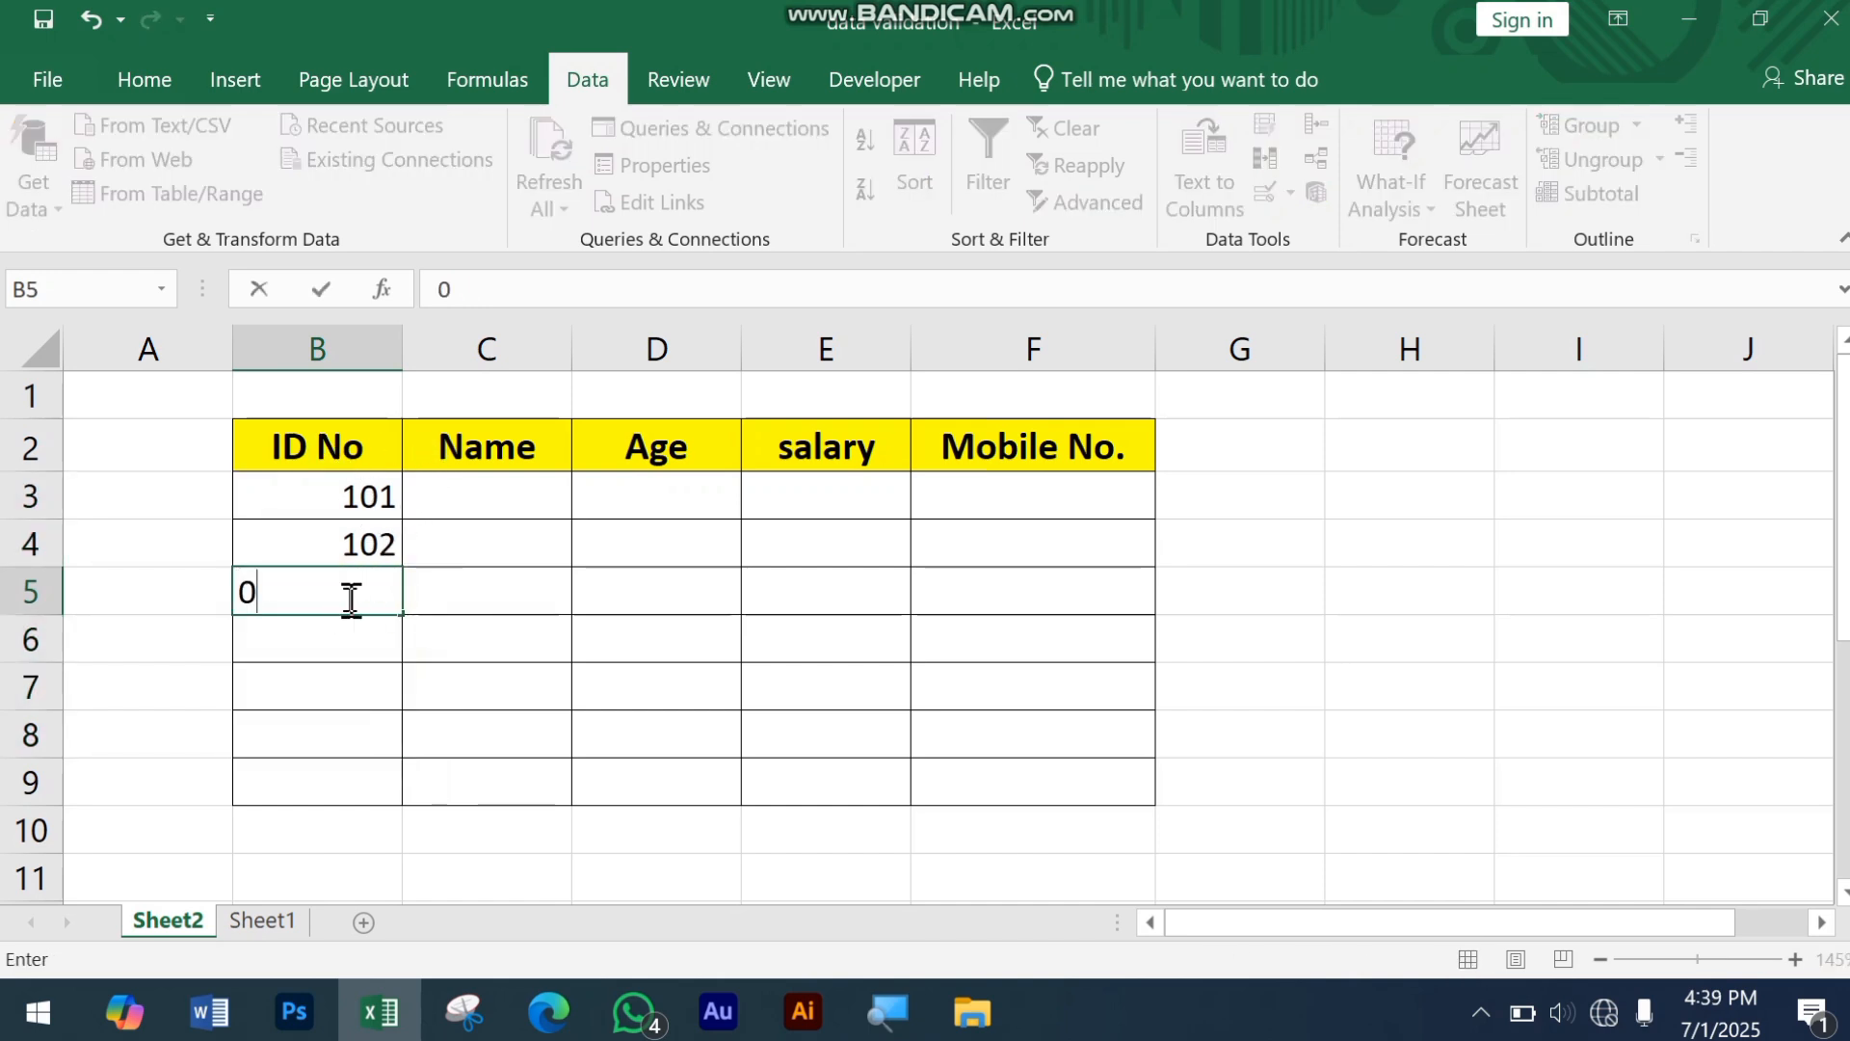
pyautogui.press('BackSpace')
pyautogui.write('103')
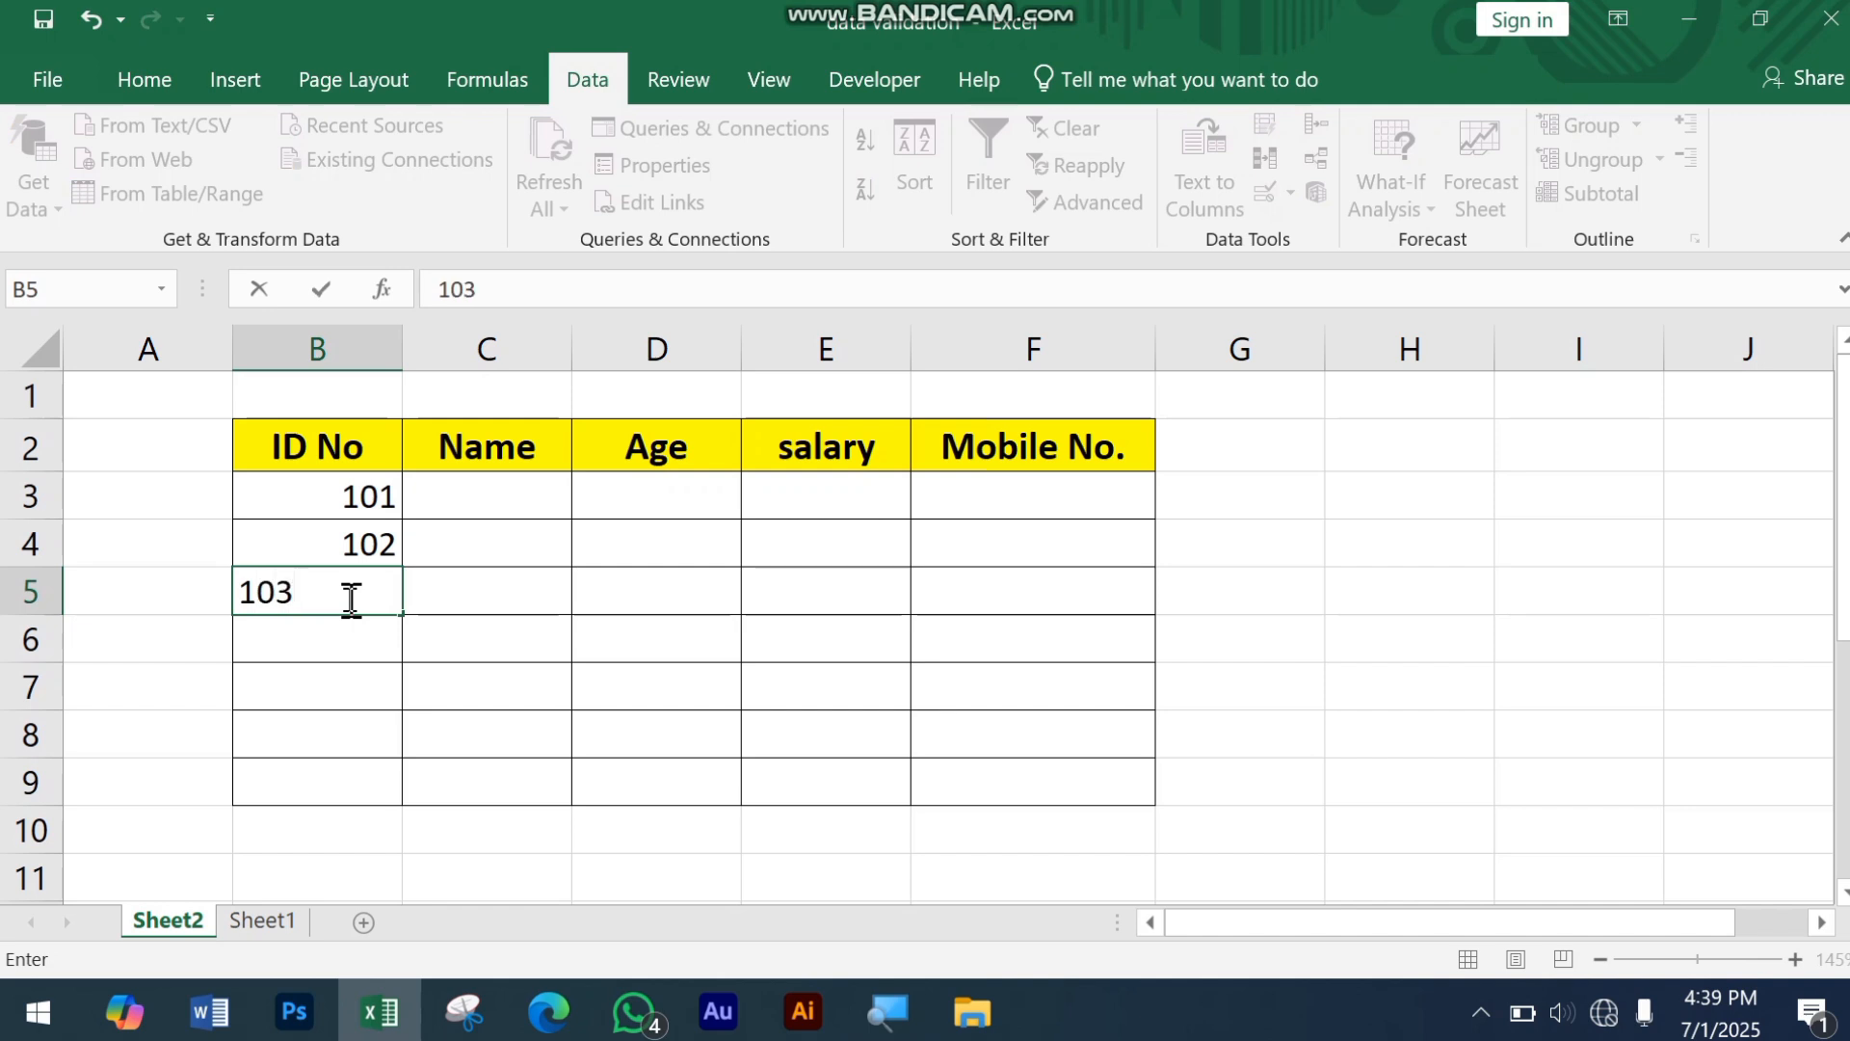
pyautogui.press('Return')
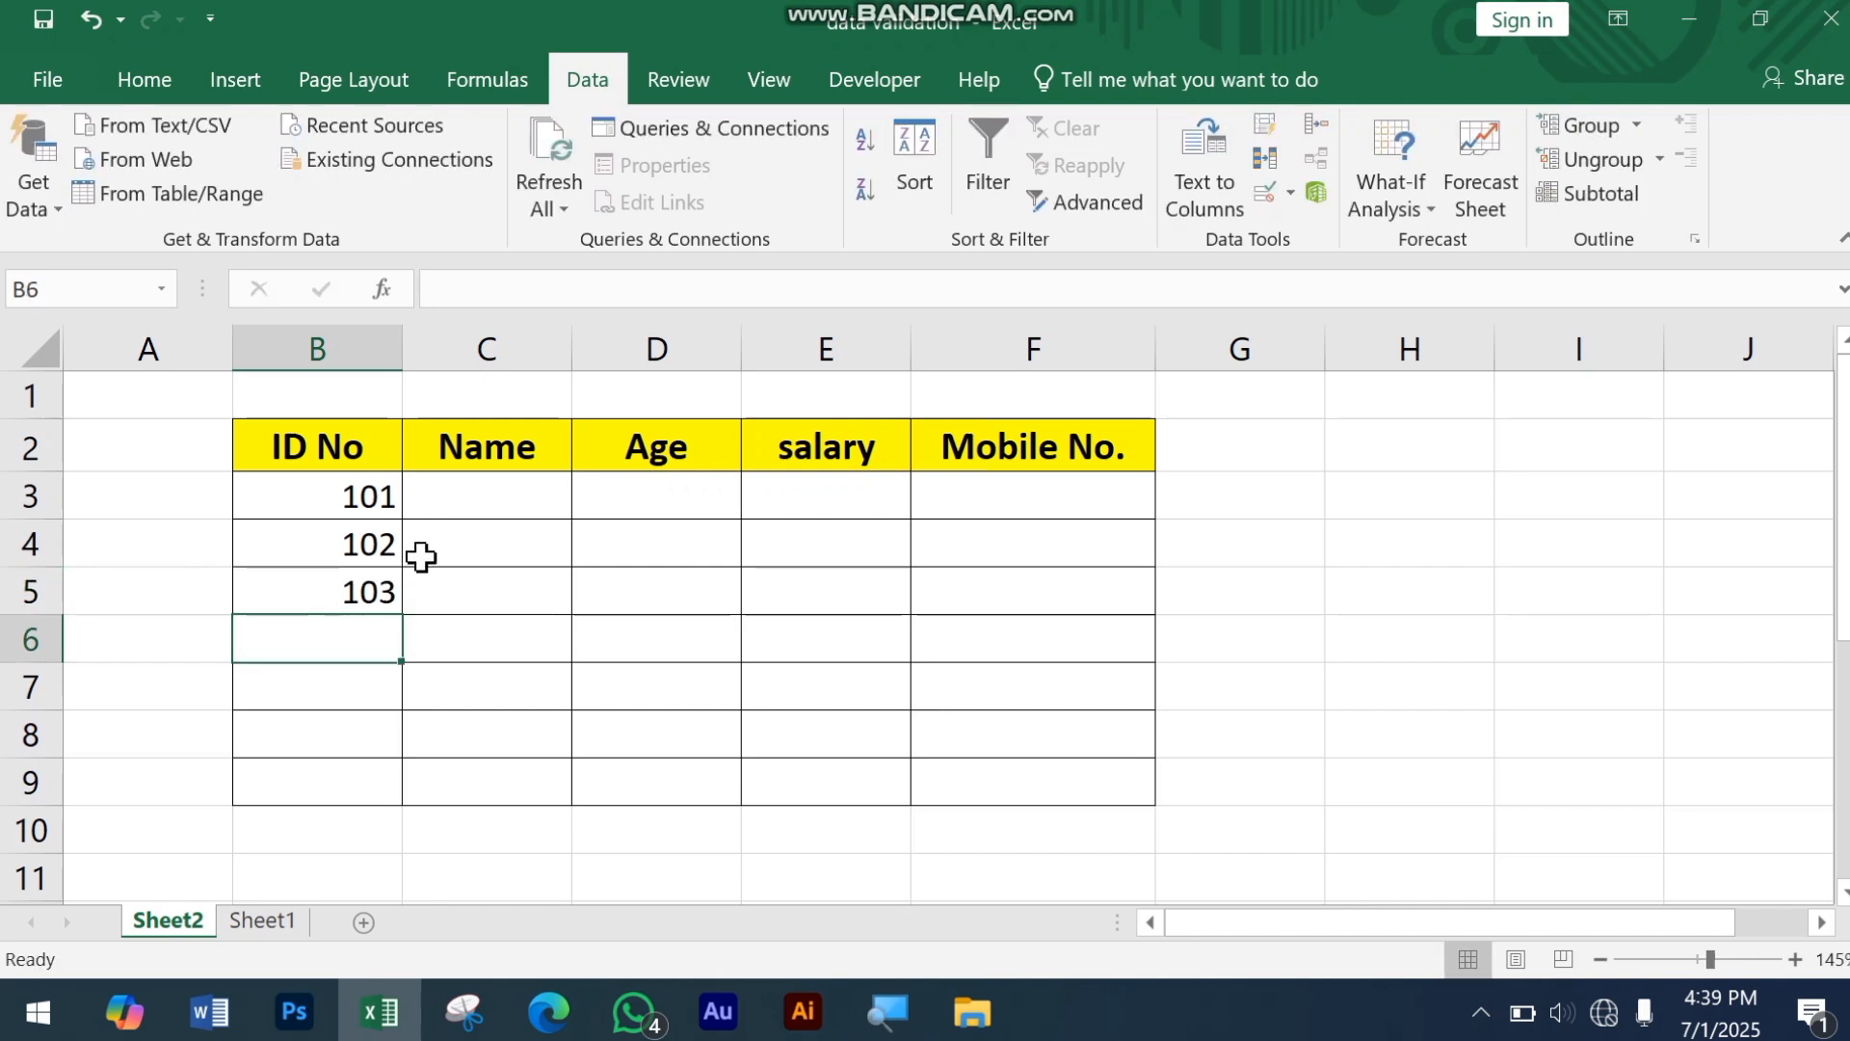
# Step: Widen the Name column slightly to make room for full names
pyautogui.moveTo(338, 491); pyautogui.dragTo(338, 727)
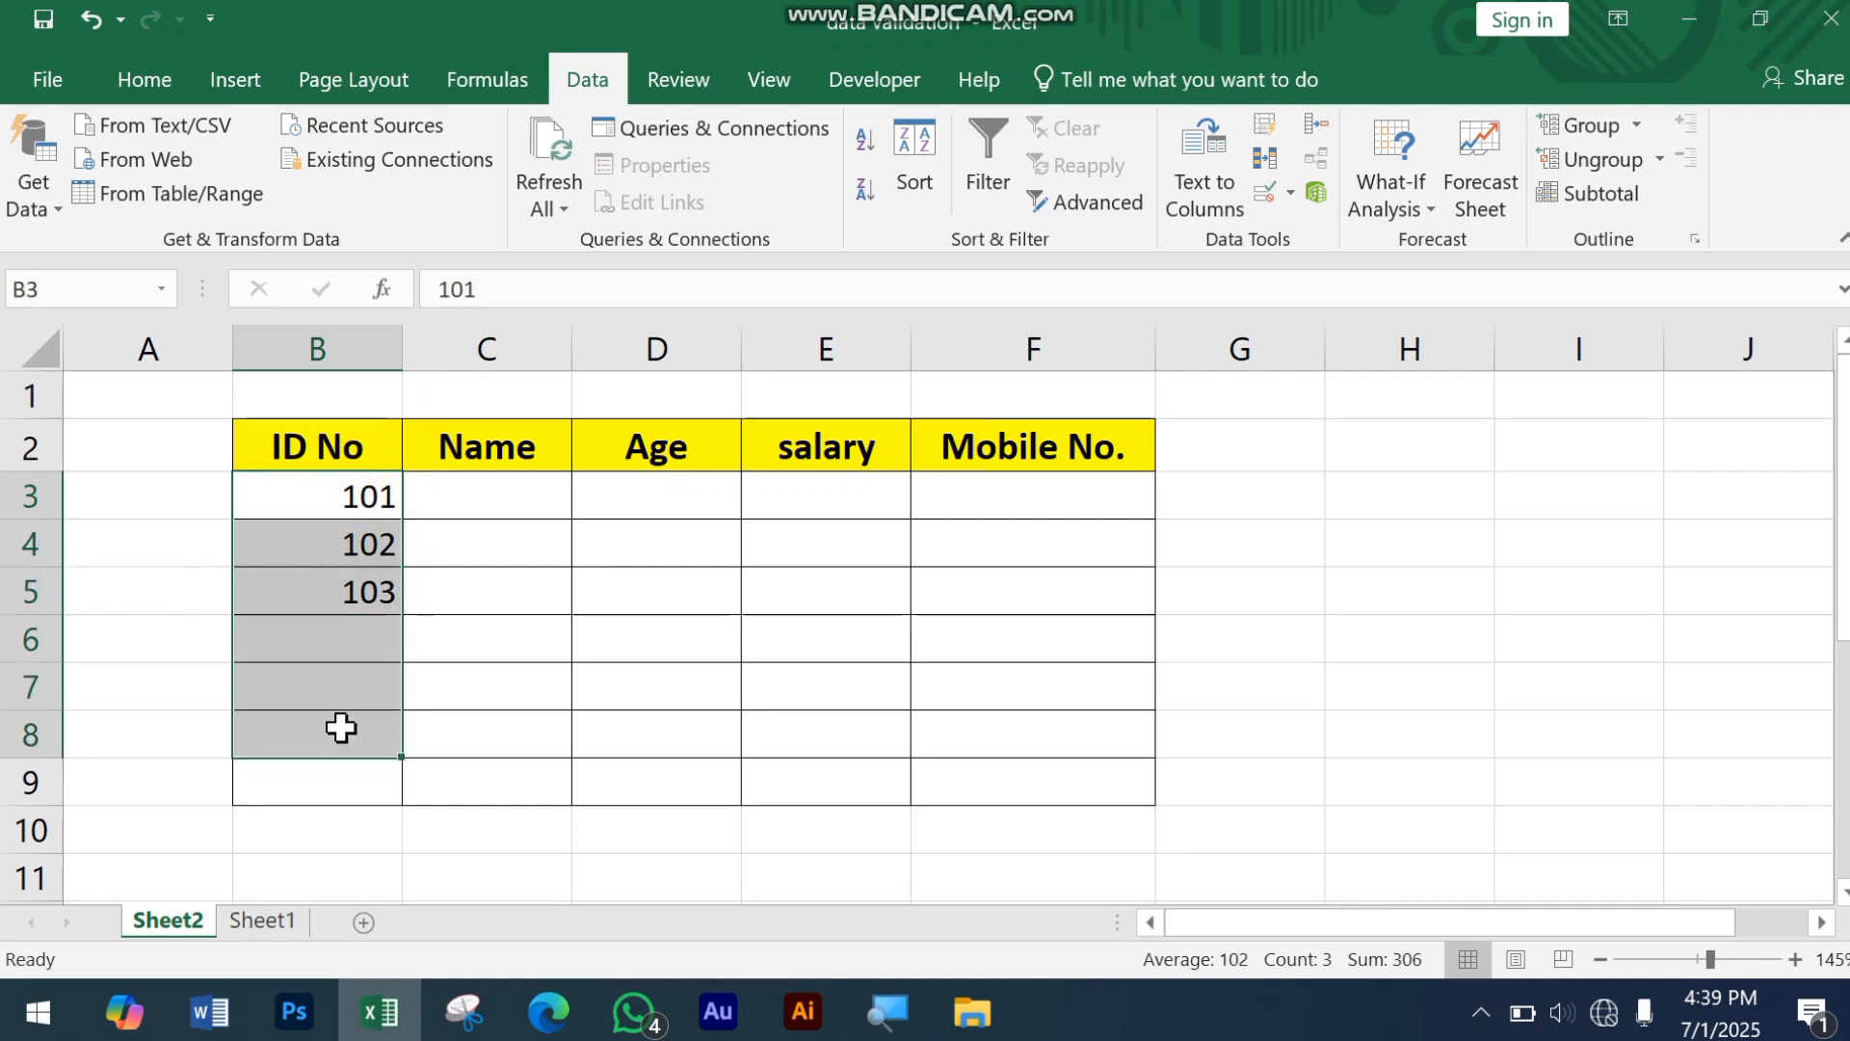
pyautogui.click(534, 494)
pyautogui.moveTo(576, 347); pyautogui.dragTo(622, 361)
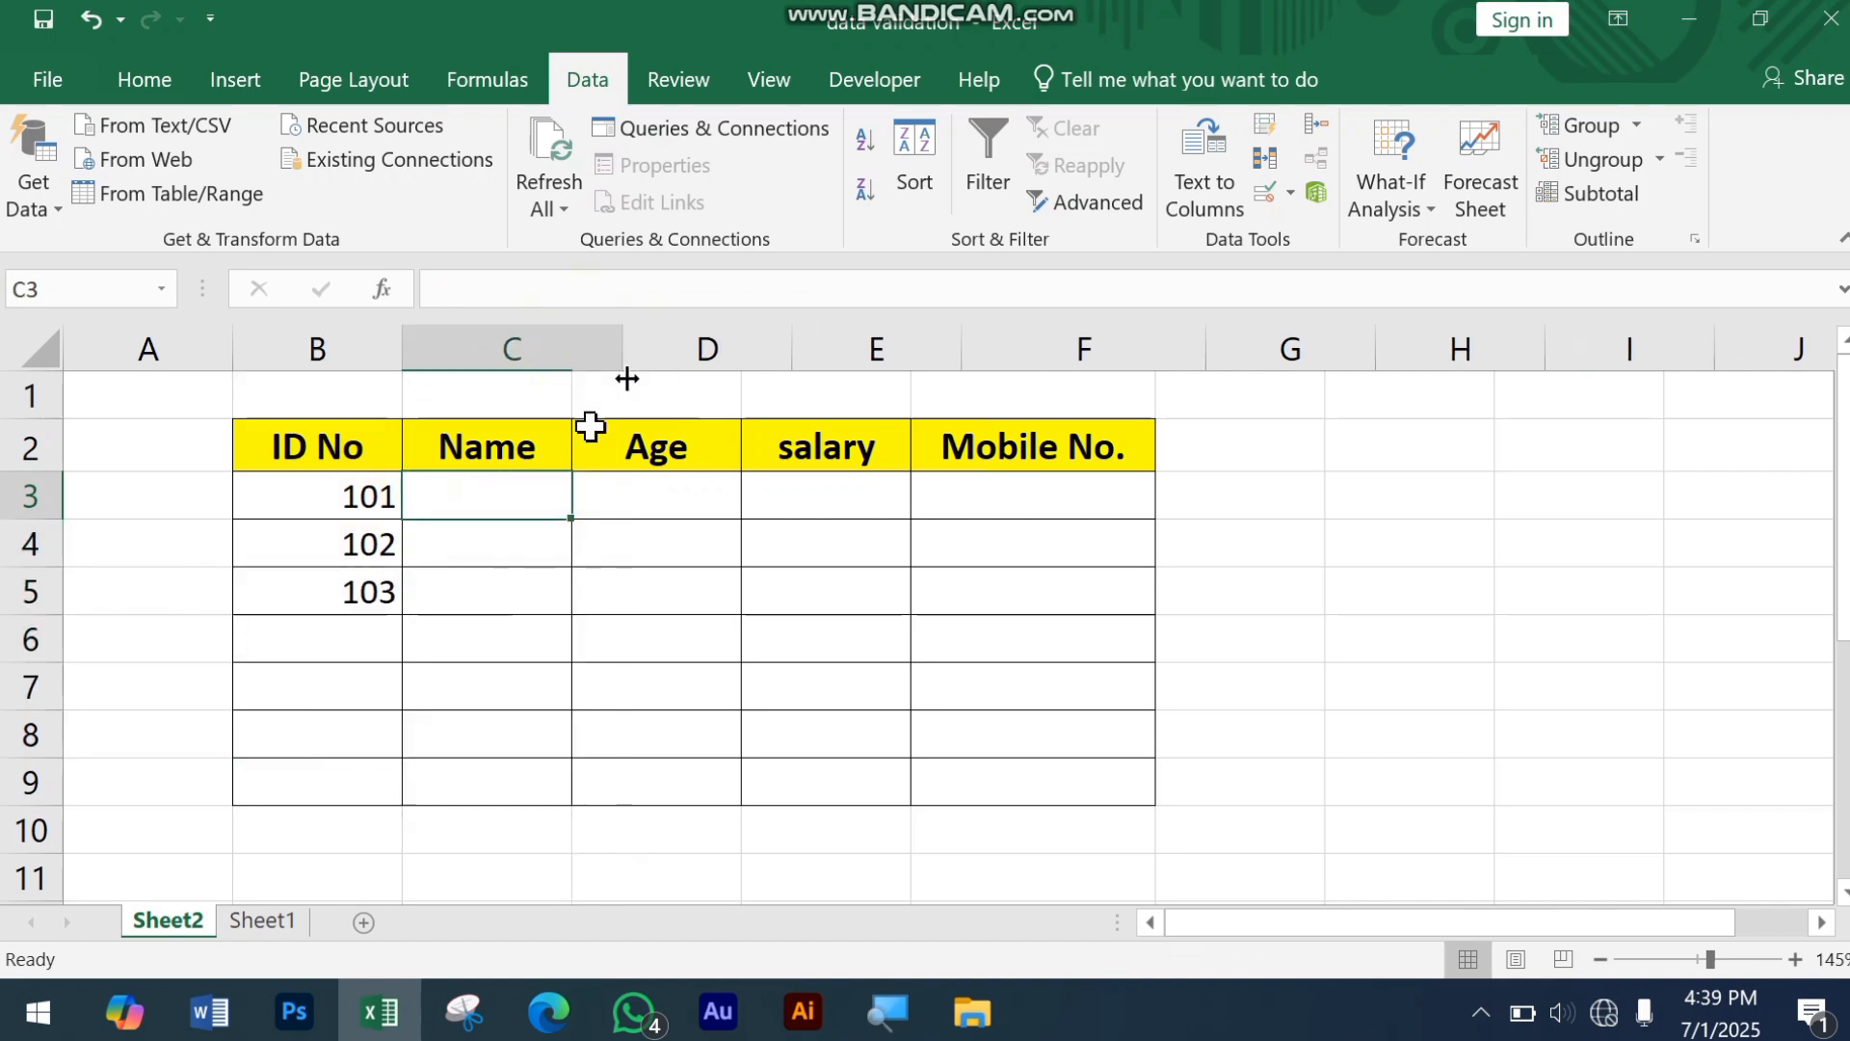
# Step: Fill in the Name column for the first three employees in cells C3 to C5
pyautogui.doubleClick(557, 482)
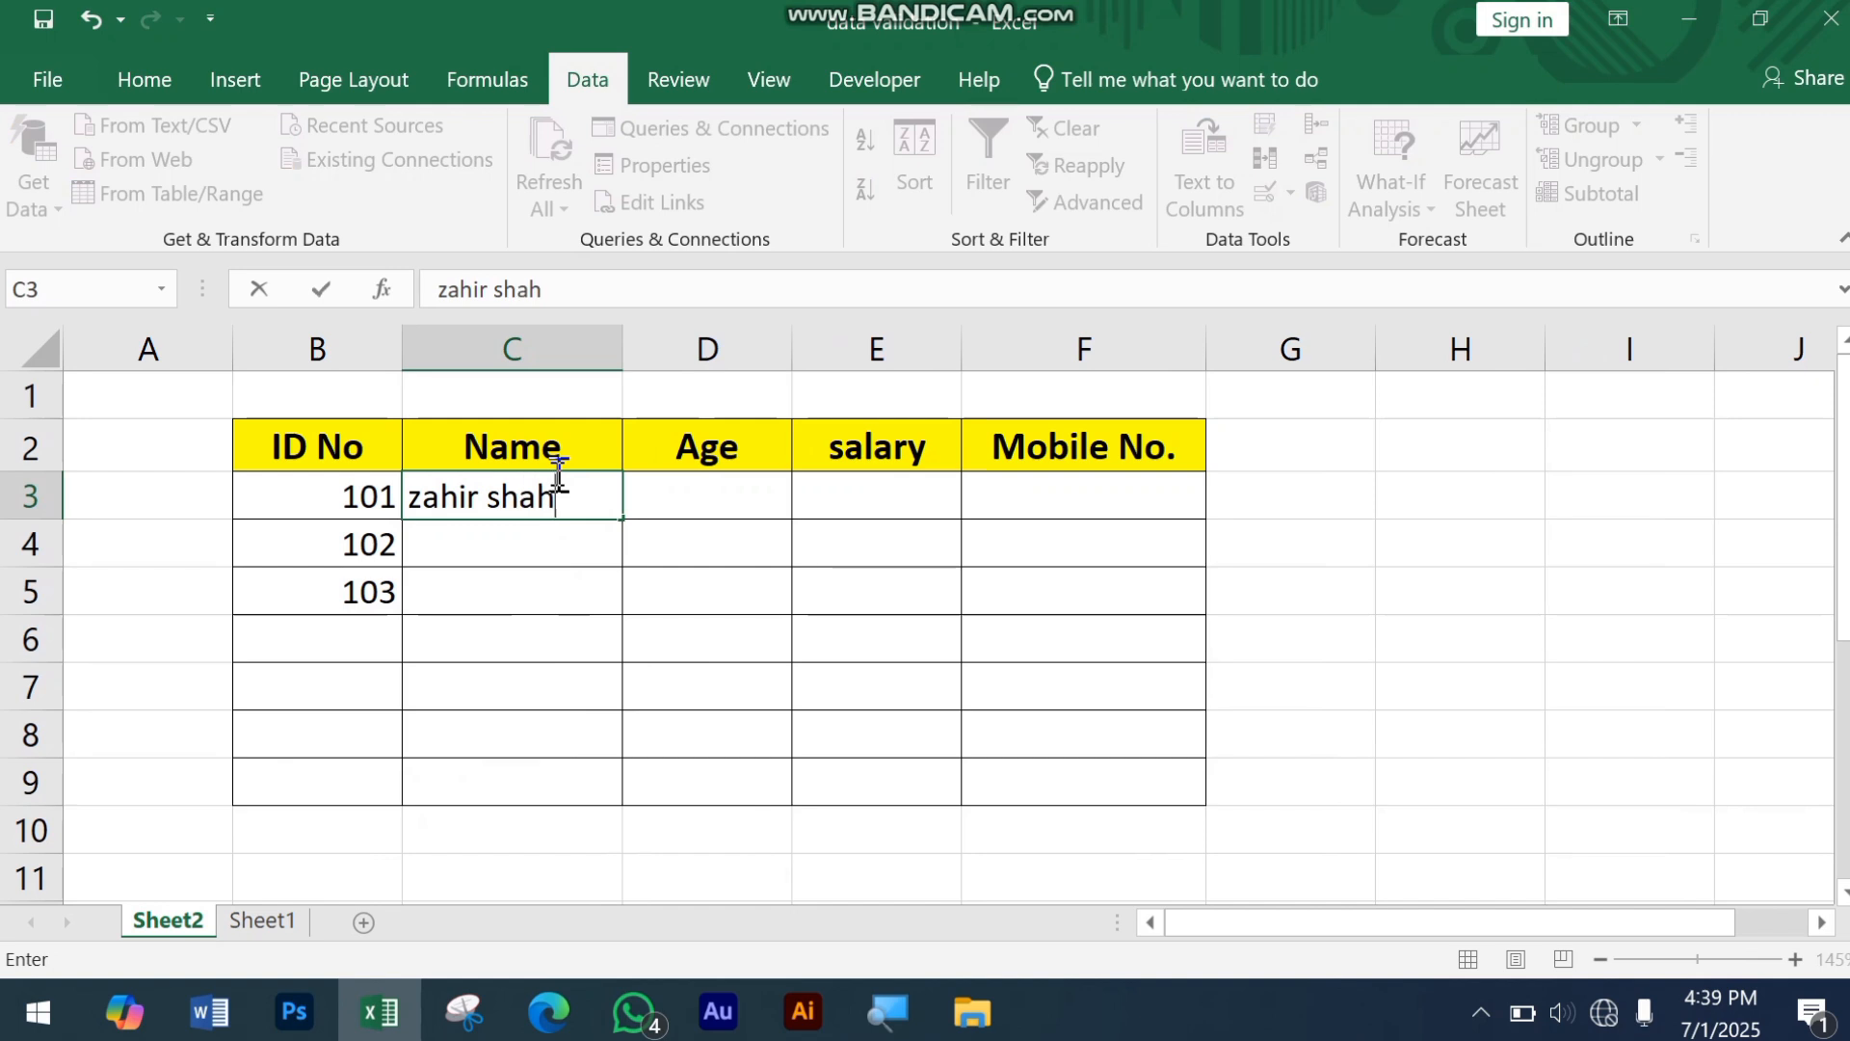
pyautogui.press('Return')
pyautogui.write('a ')
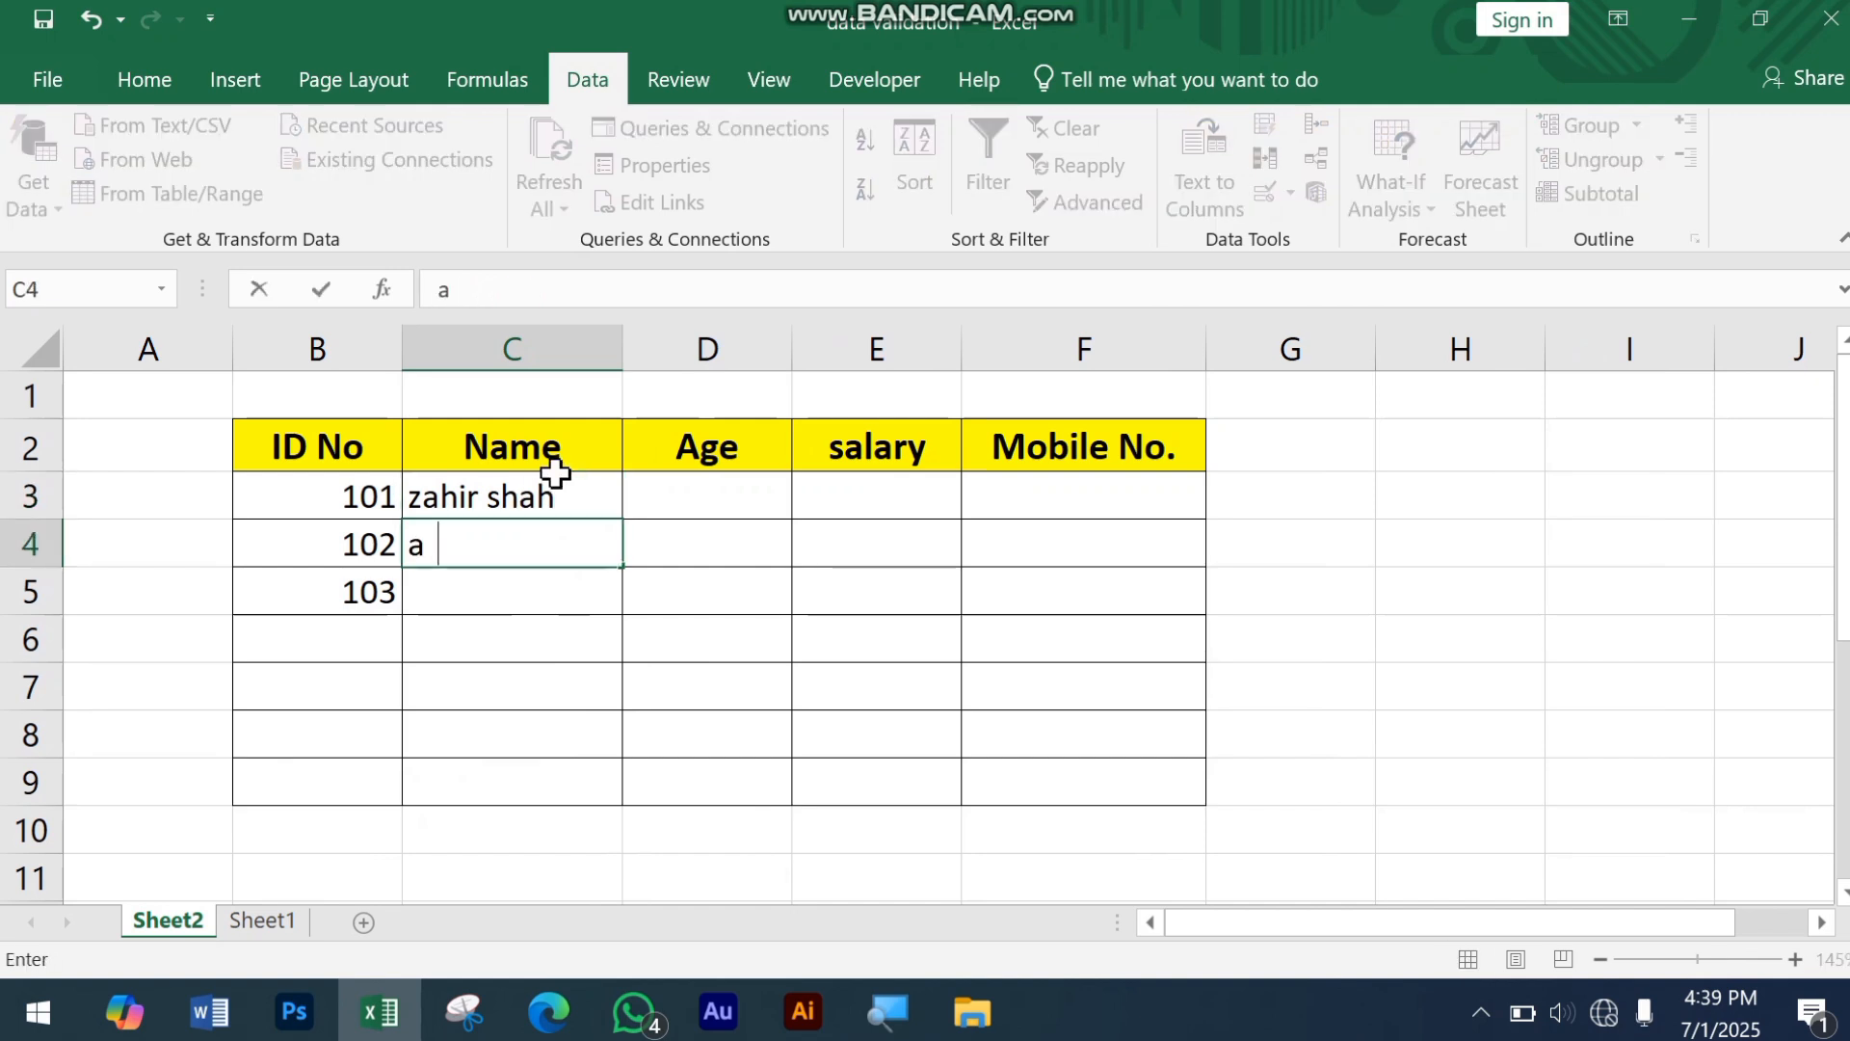
pyautogui.write('if')
pyautogui.press('Return')
pyautogui.write('aba')
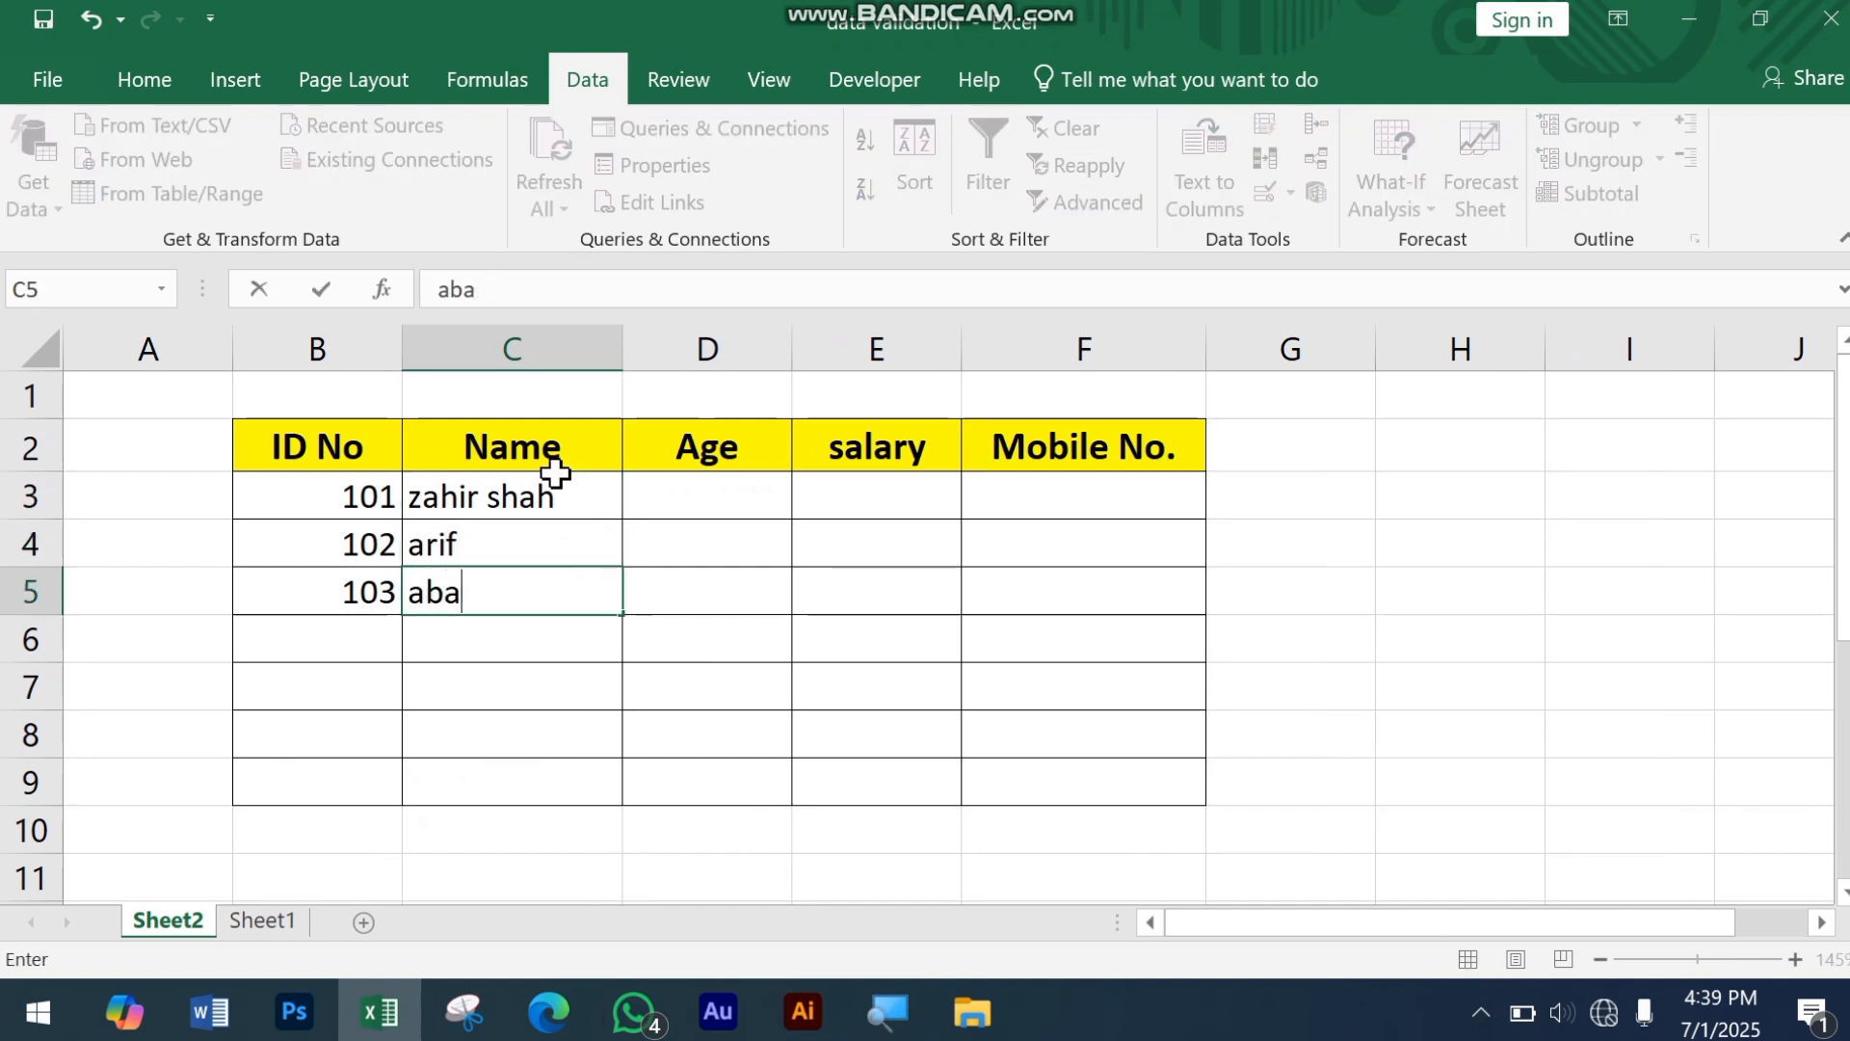
pyautogui.write('s')
pyautogui.click(696, 503)
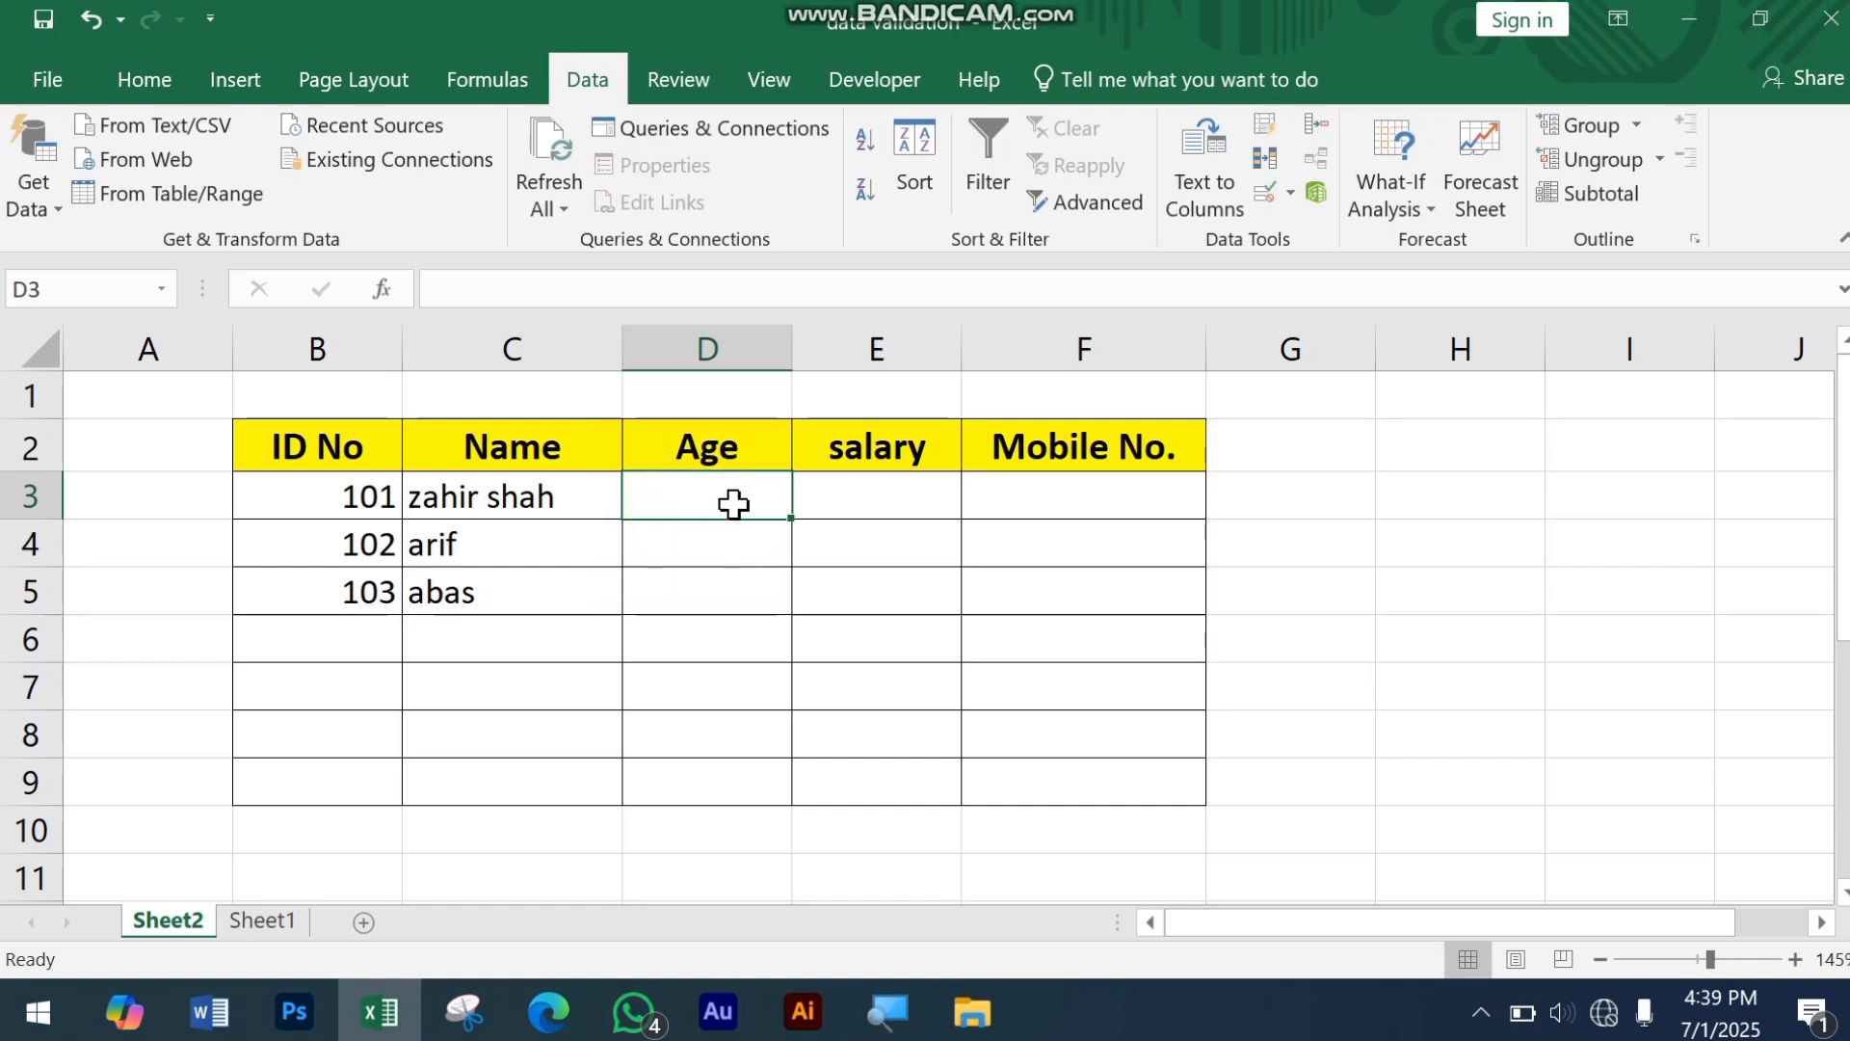
# Step: Set the data validation criteria for the Age cell D3 to whole numbers between 20 and 60
pyautogui.moveTo(736, 505); pyautogui.dragTo(713, 783)
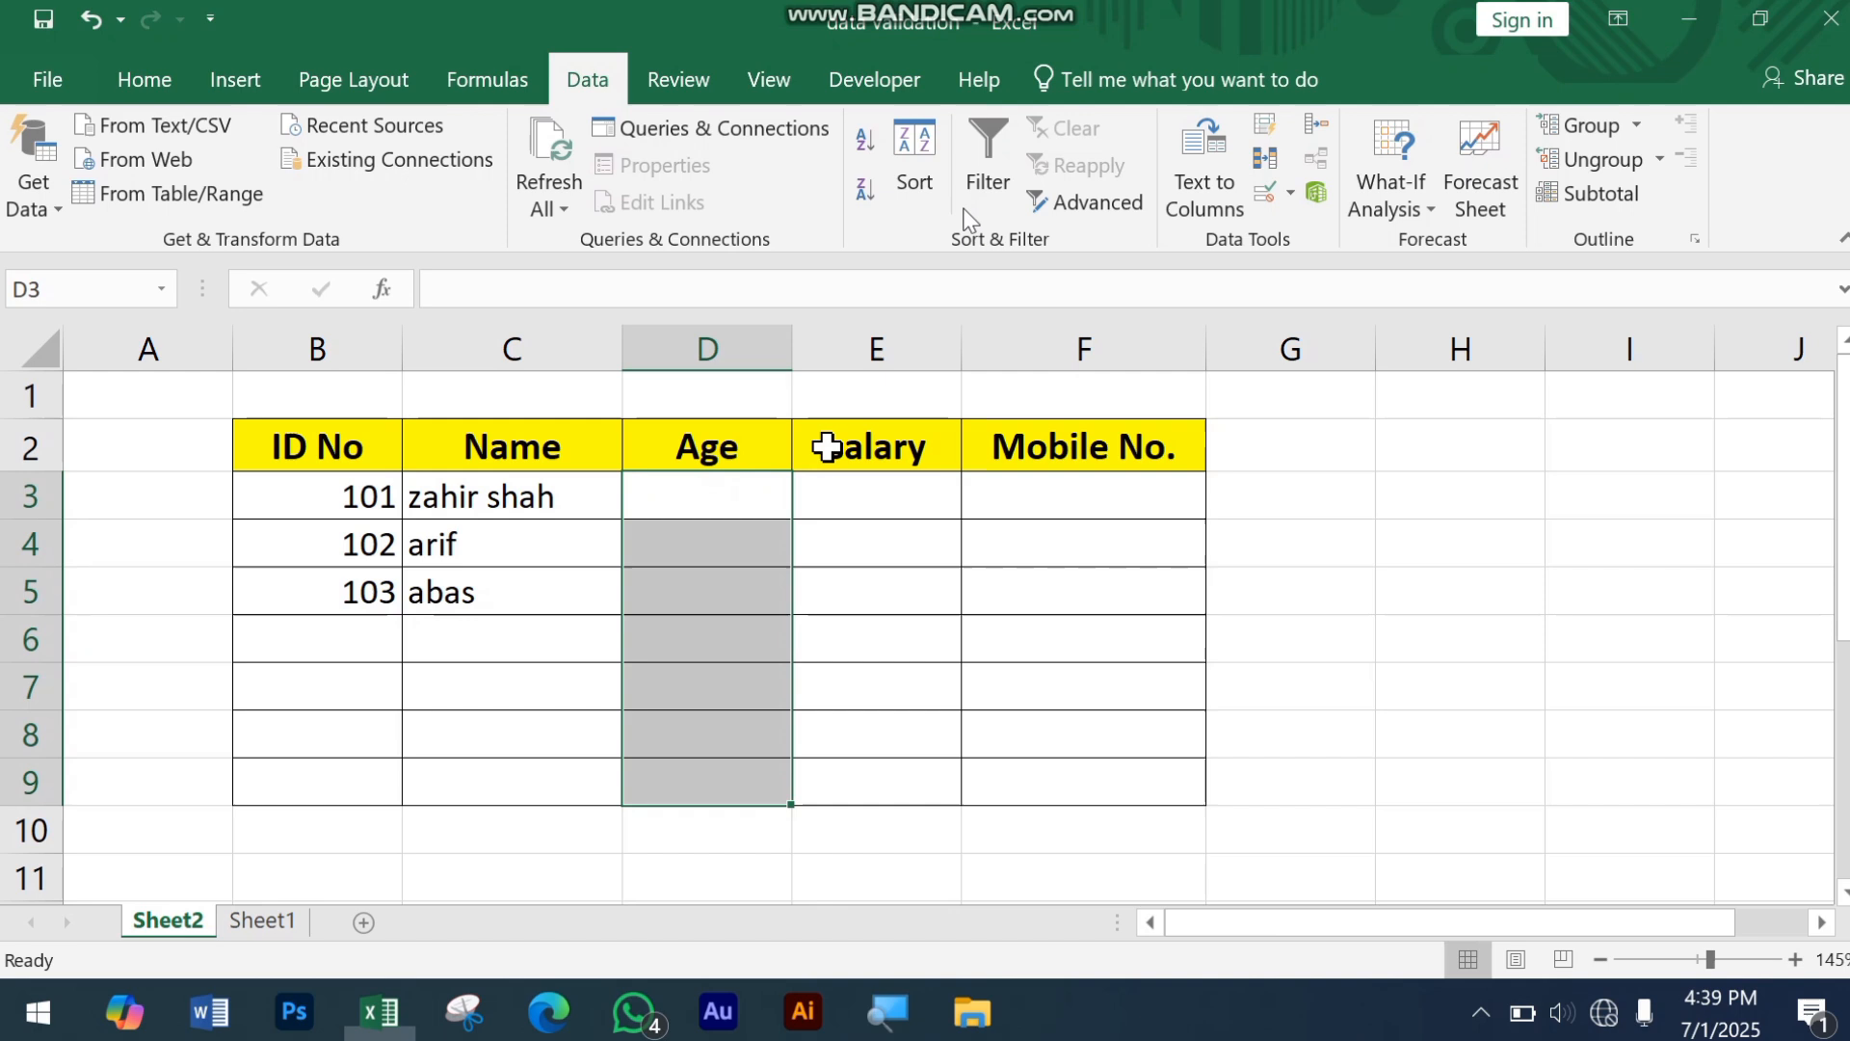
pyautogui.click(735, 508)
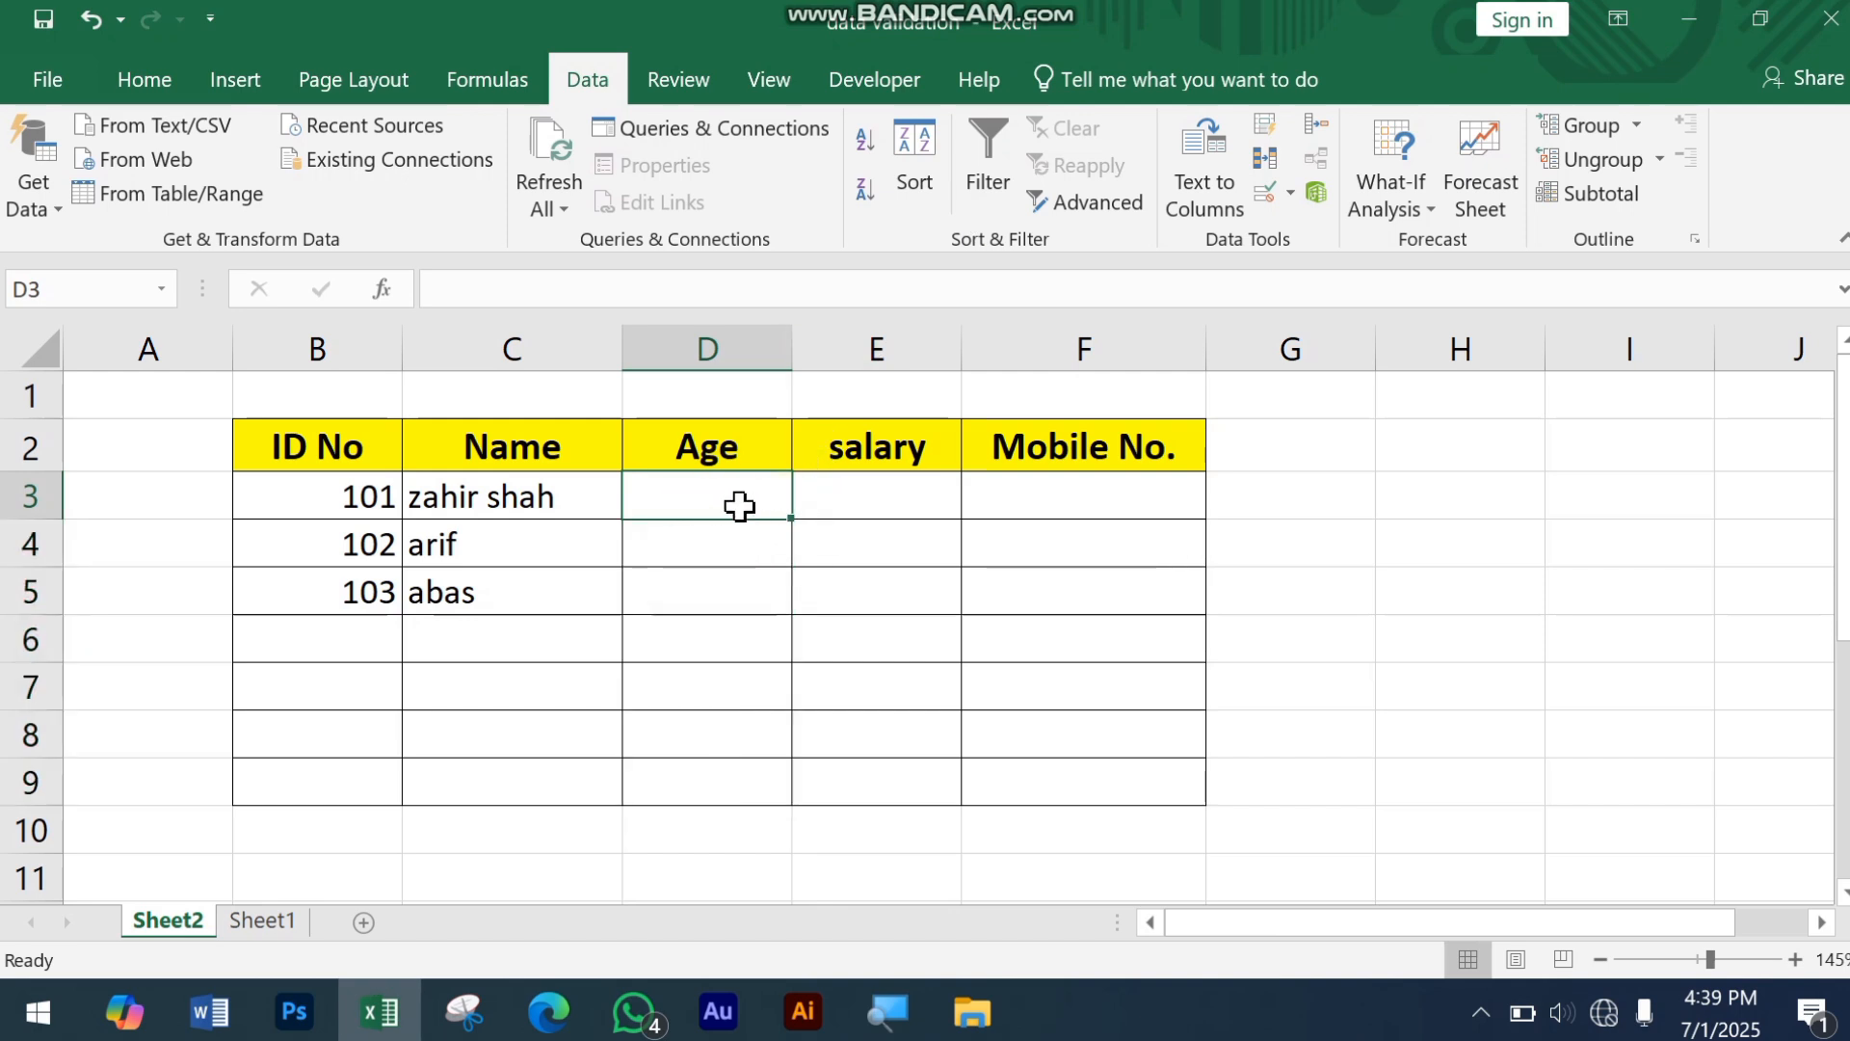
pyautogui.click(1268, 196)
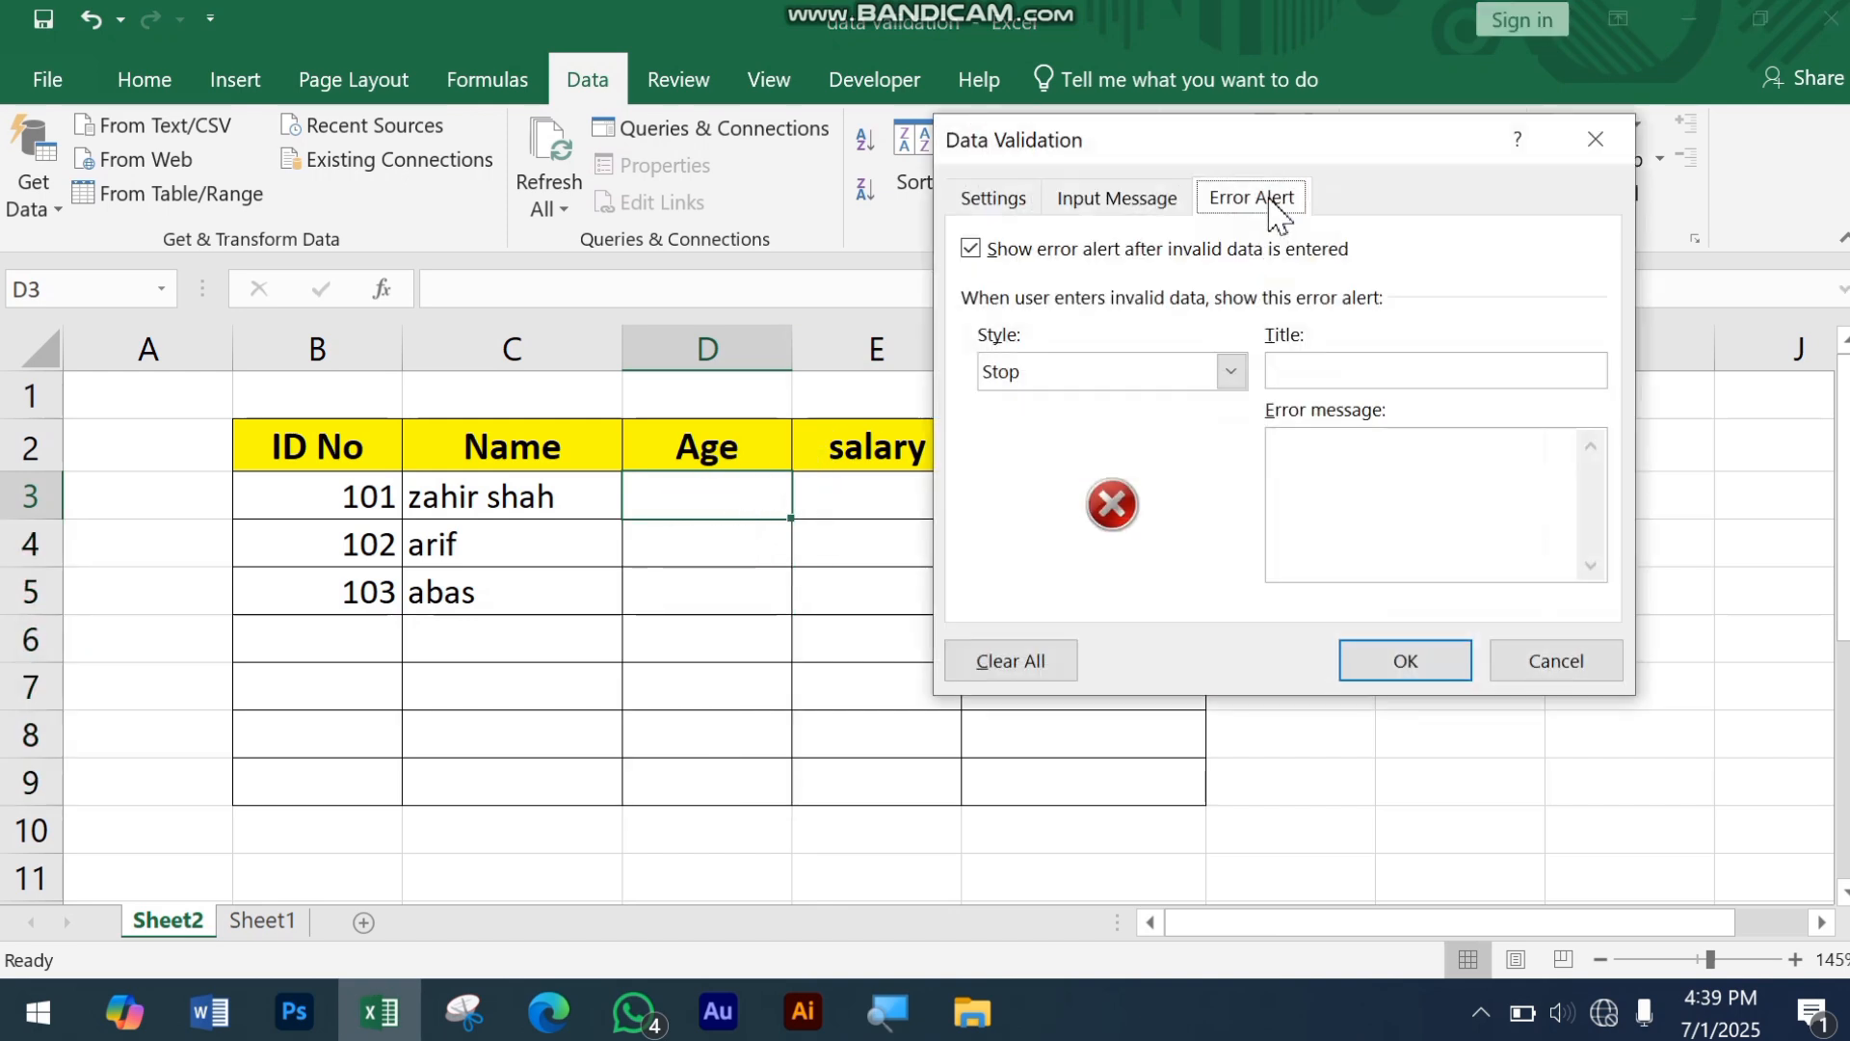
pyautogui.moveTo(1246, 137); pyautogui.dragTo(1095, 186)
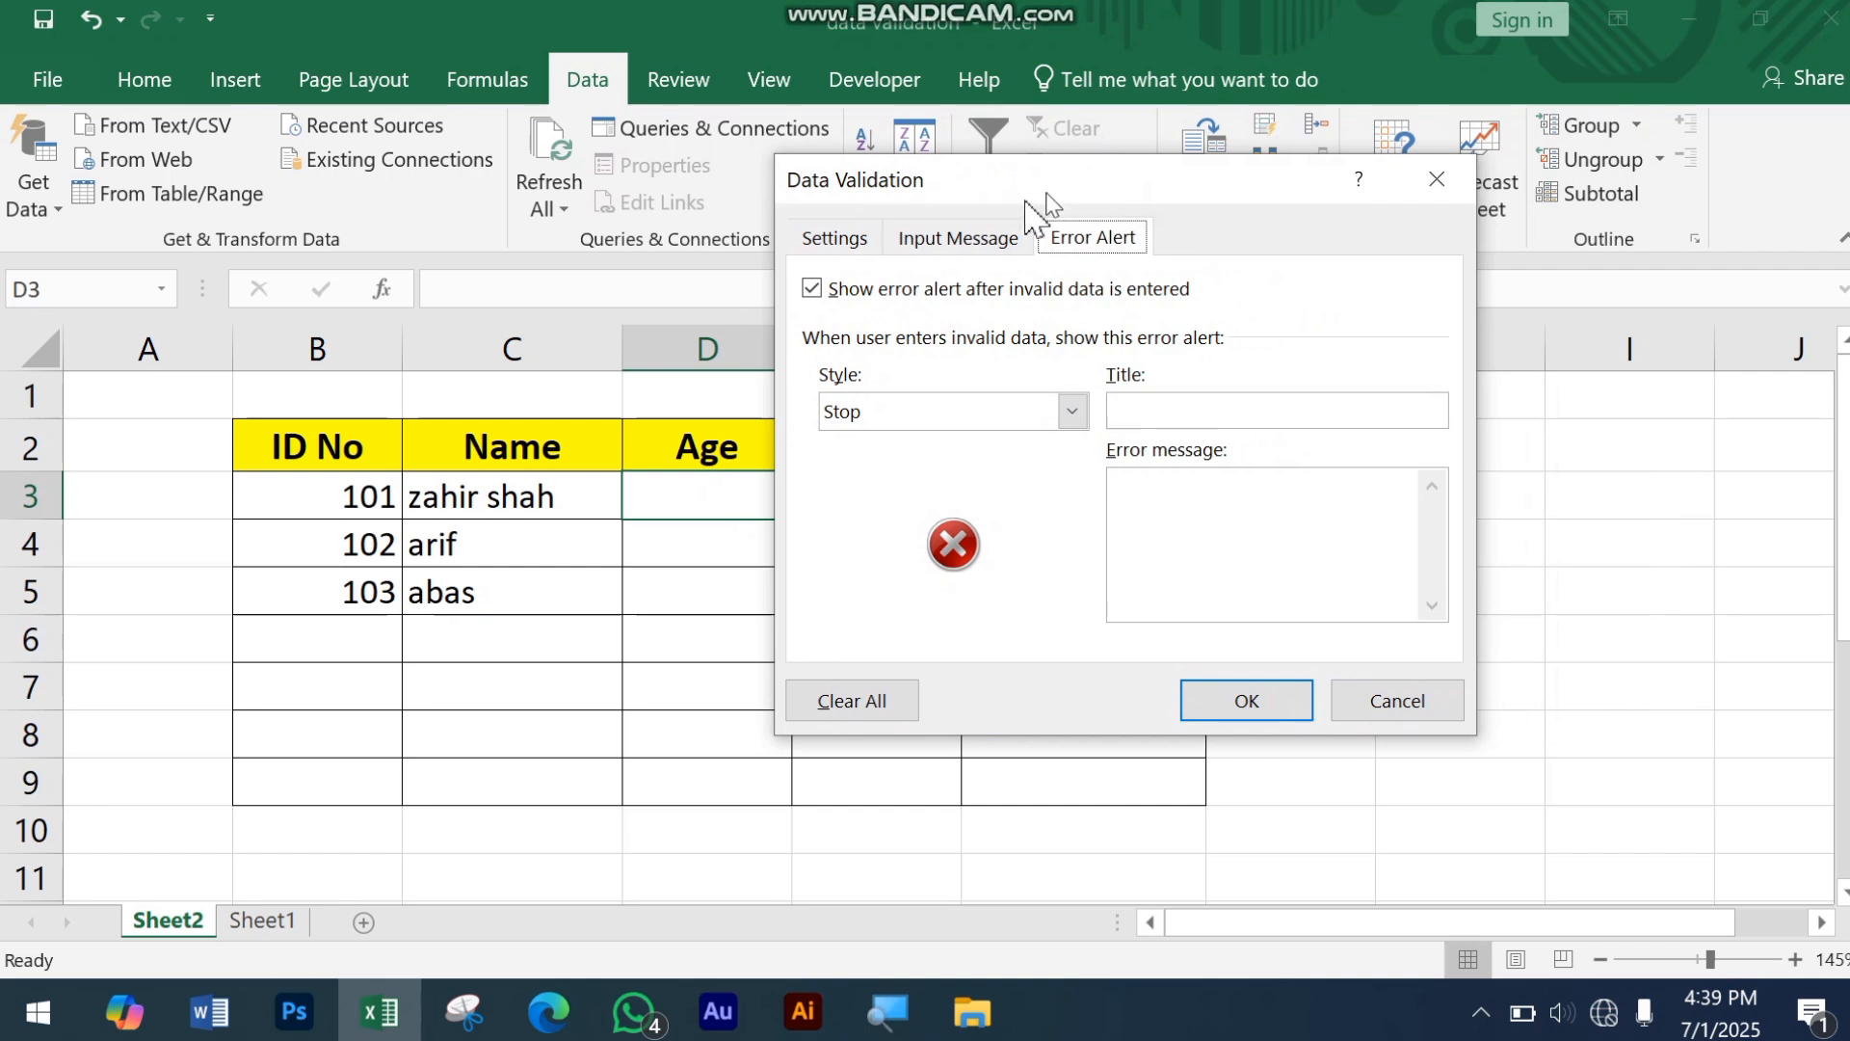
pyautogui.click(837, 243)
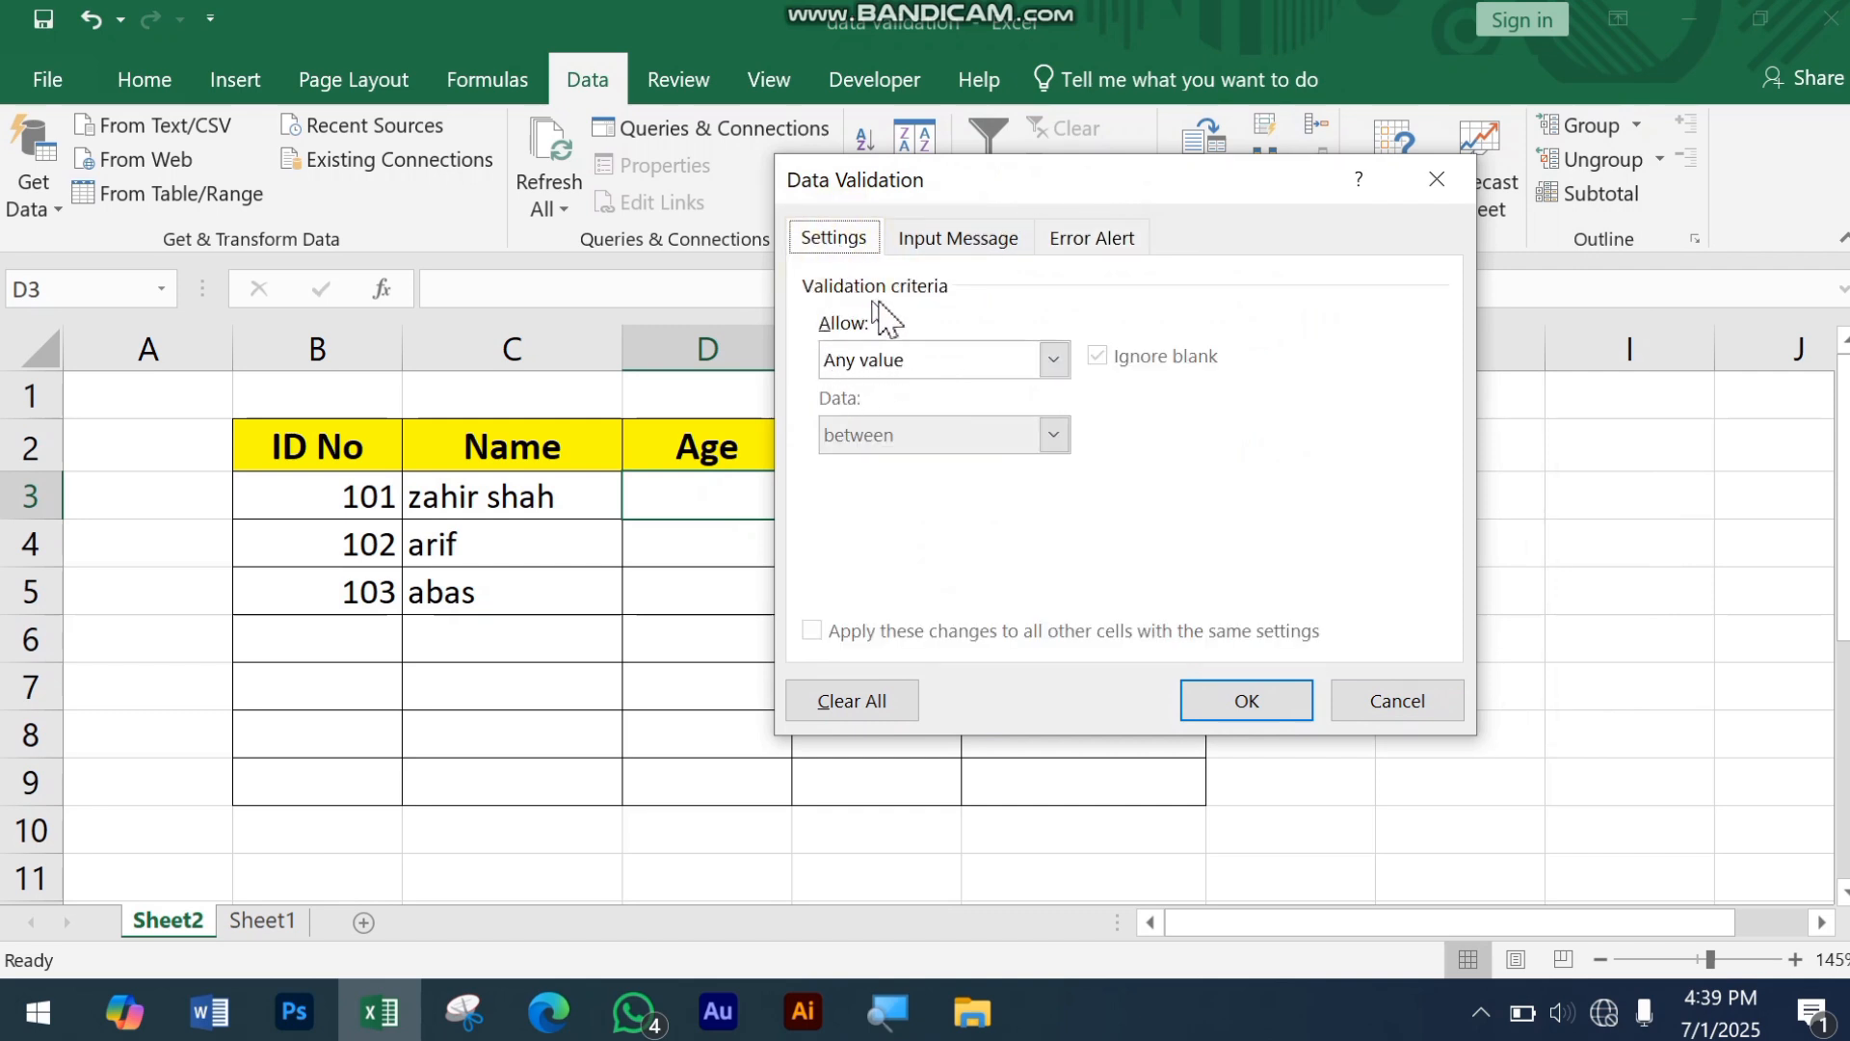
pyautogui.moveTo(988, 181); pyautogui.dragTo(1183, 133)
pyautogui.click(1253, 310)
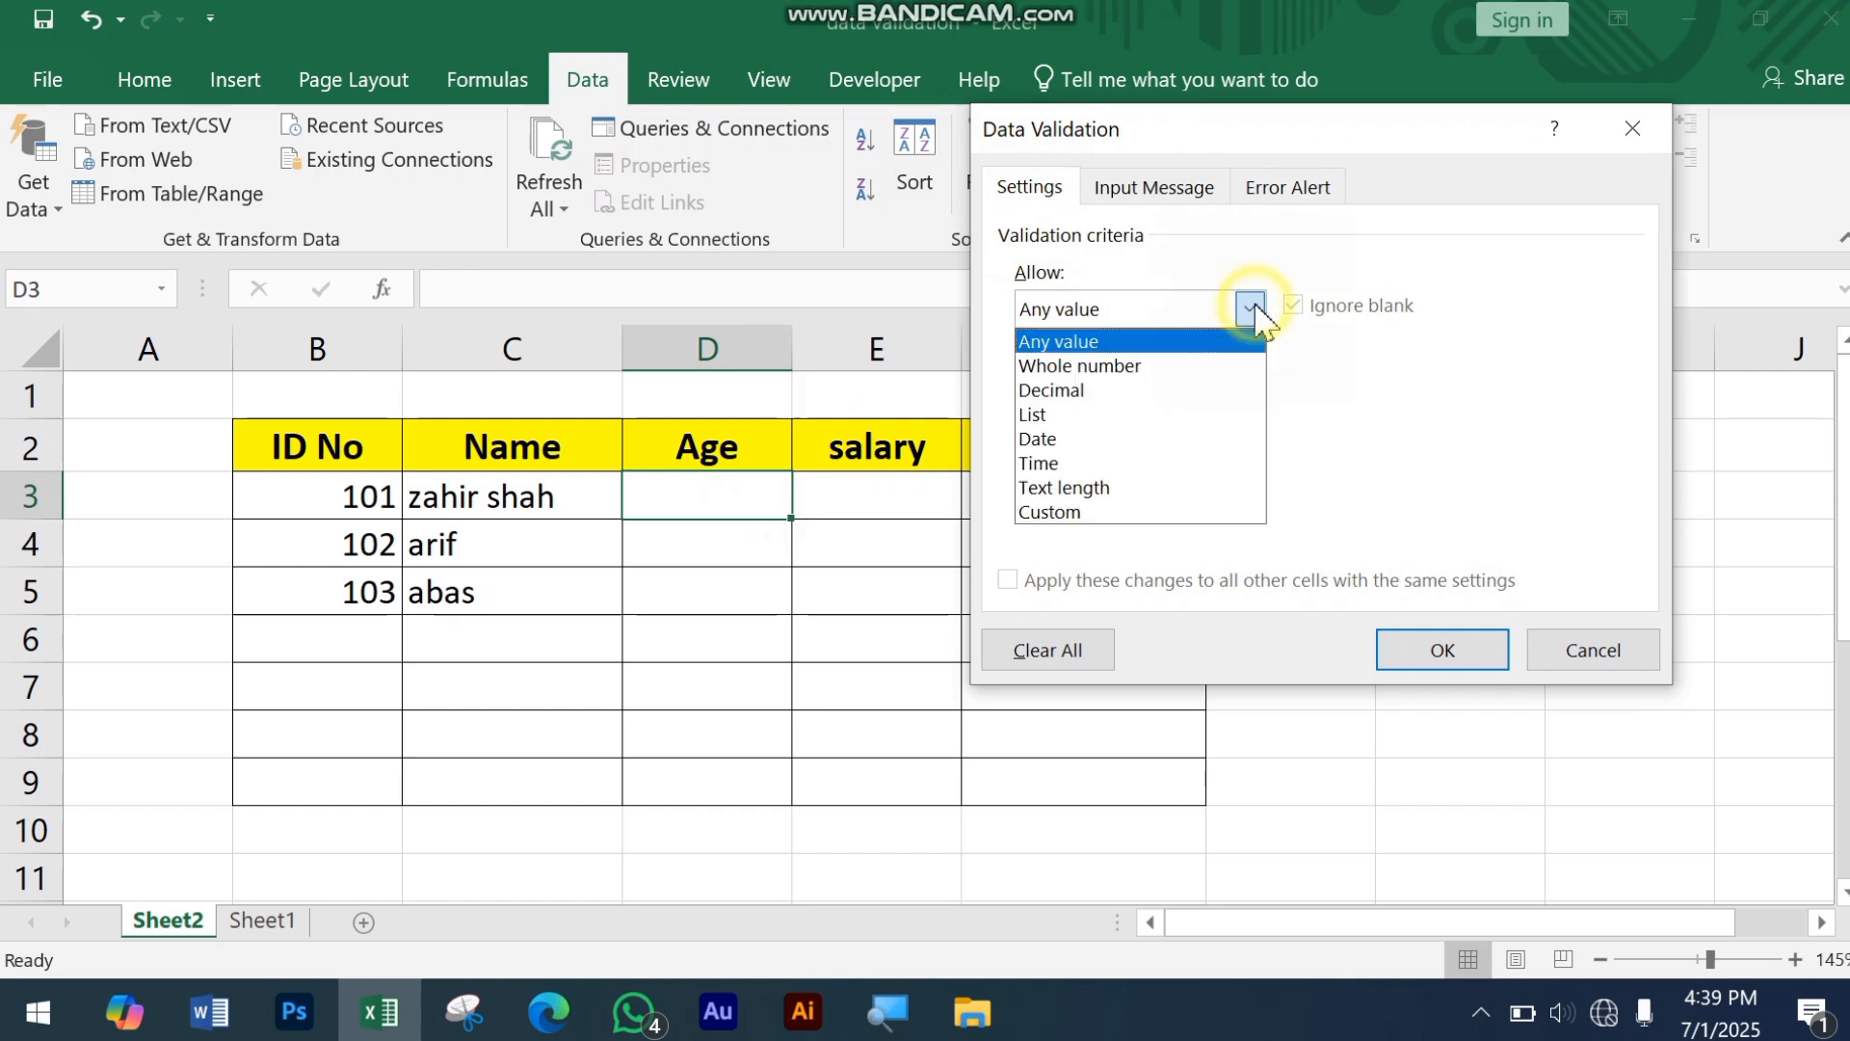
pyautogui.click(1184, 371)
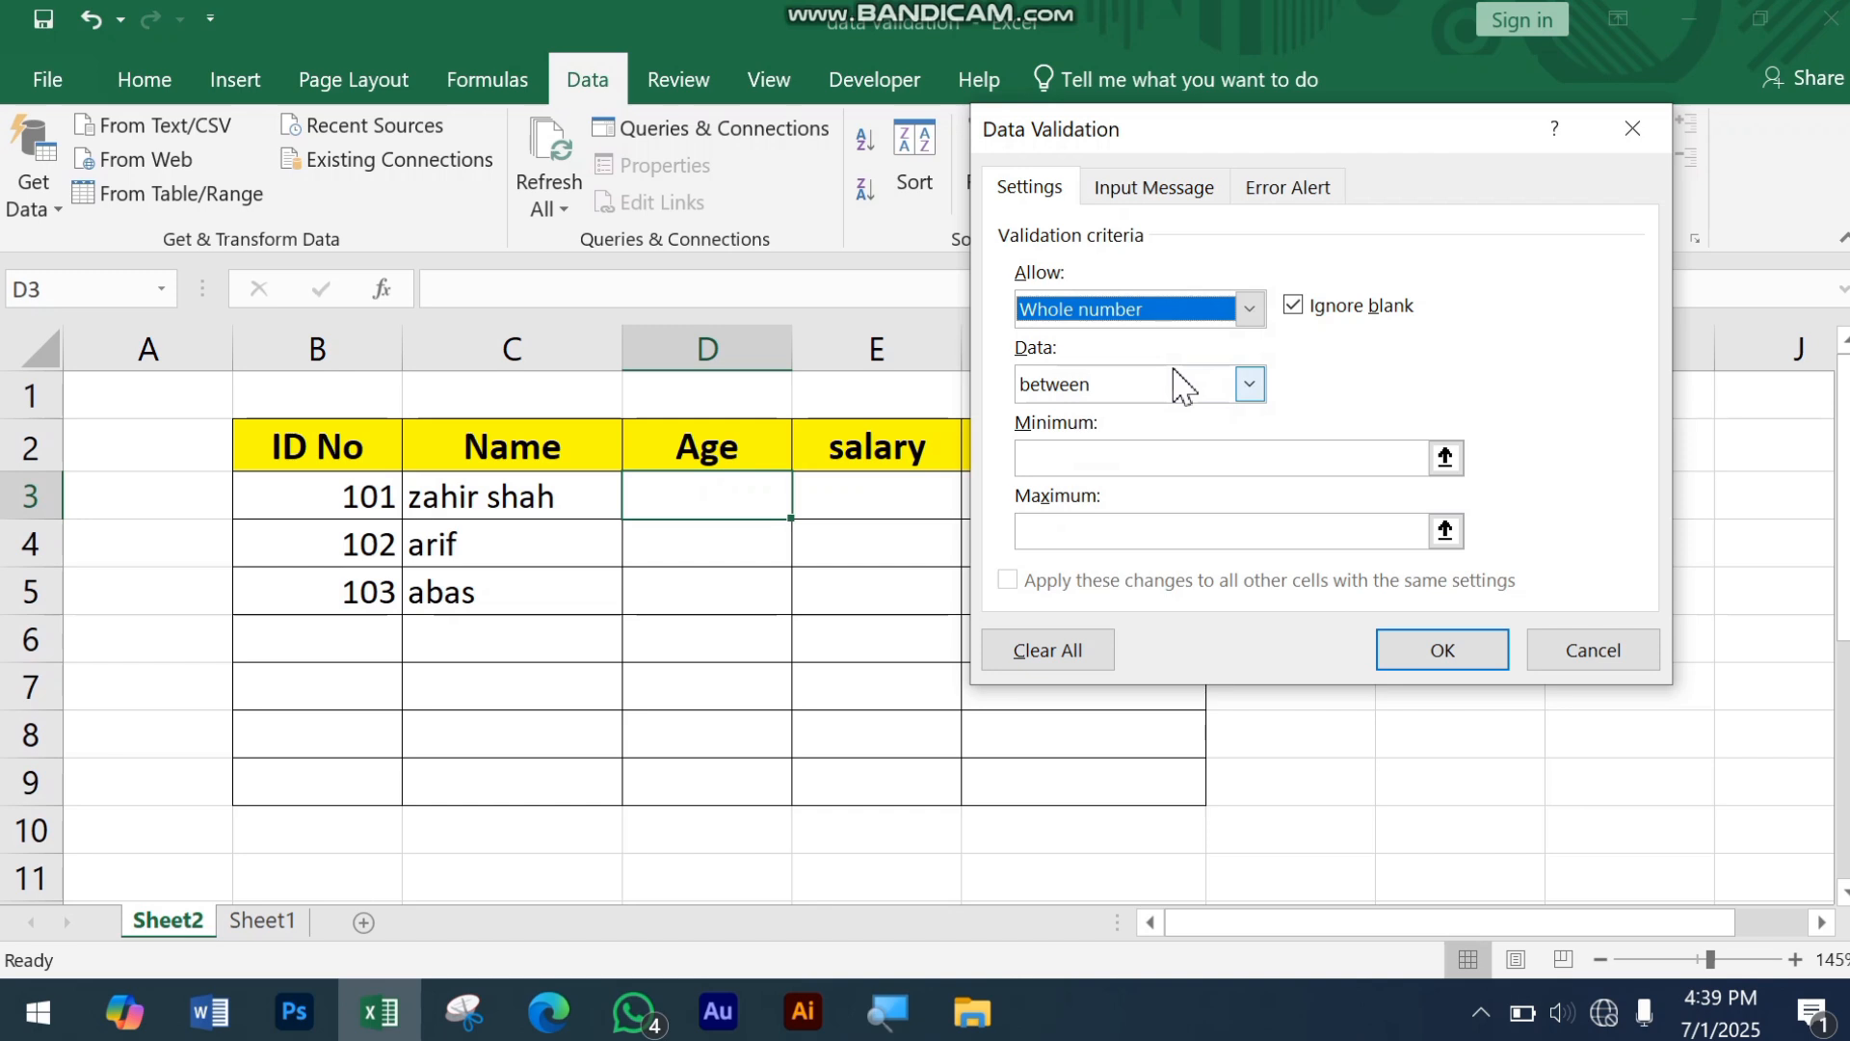
pyautogui.click(1144, 459)
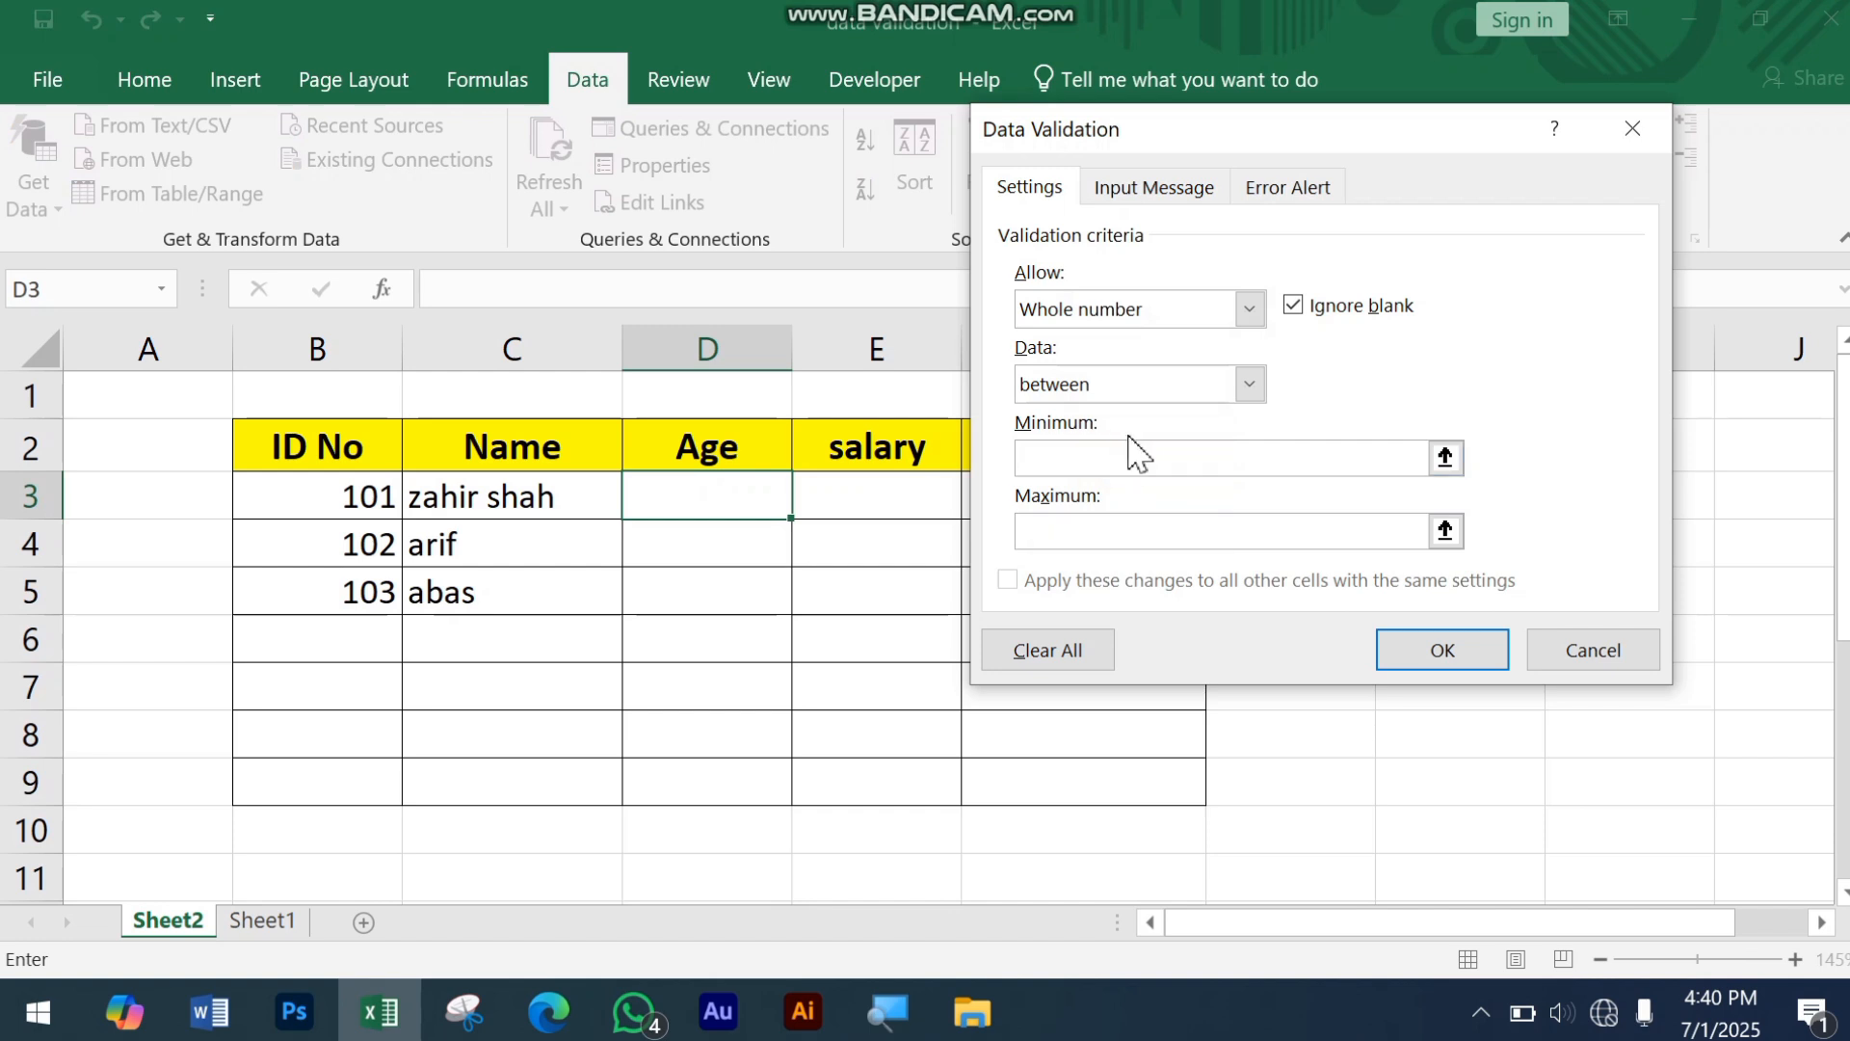
pyautogui.click(1085, 525)
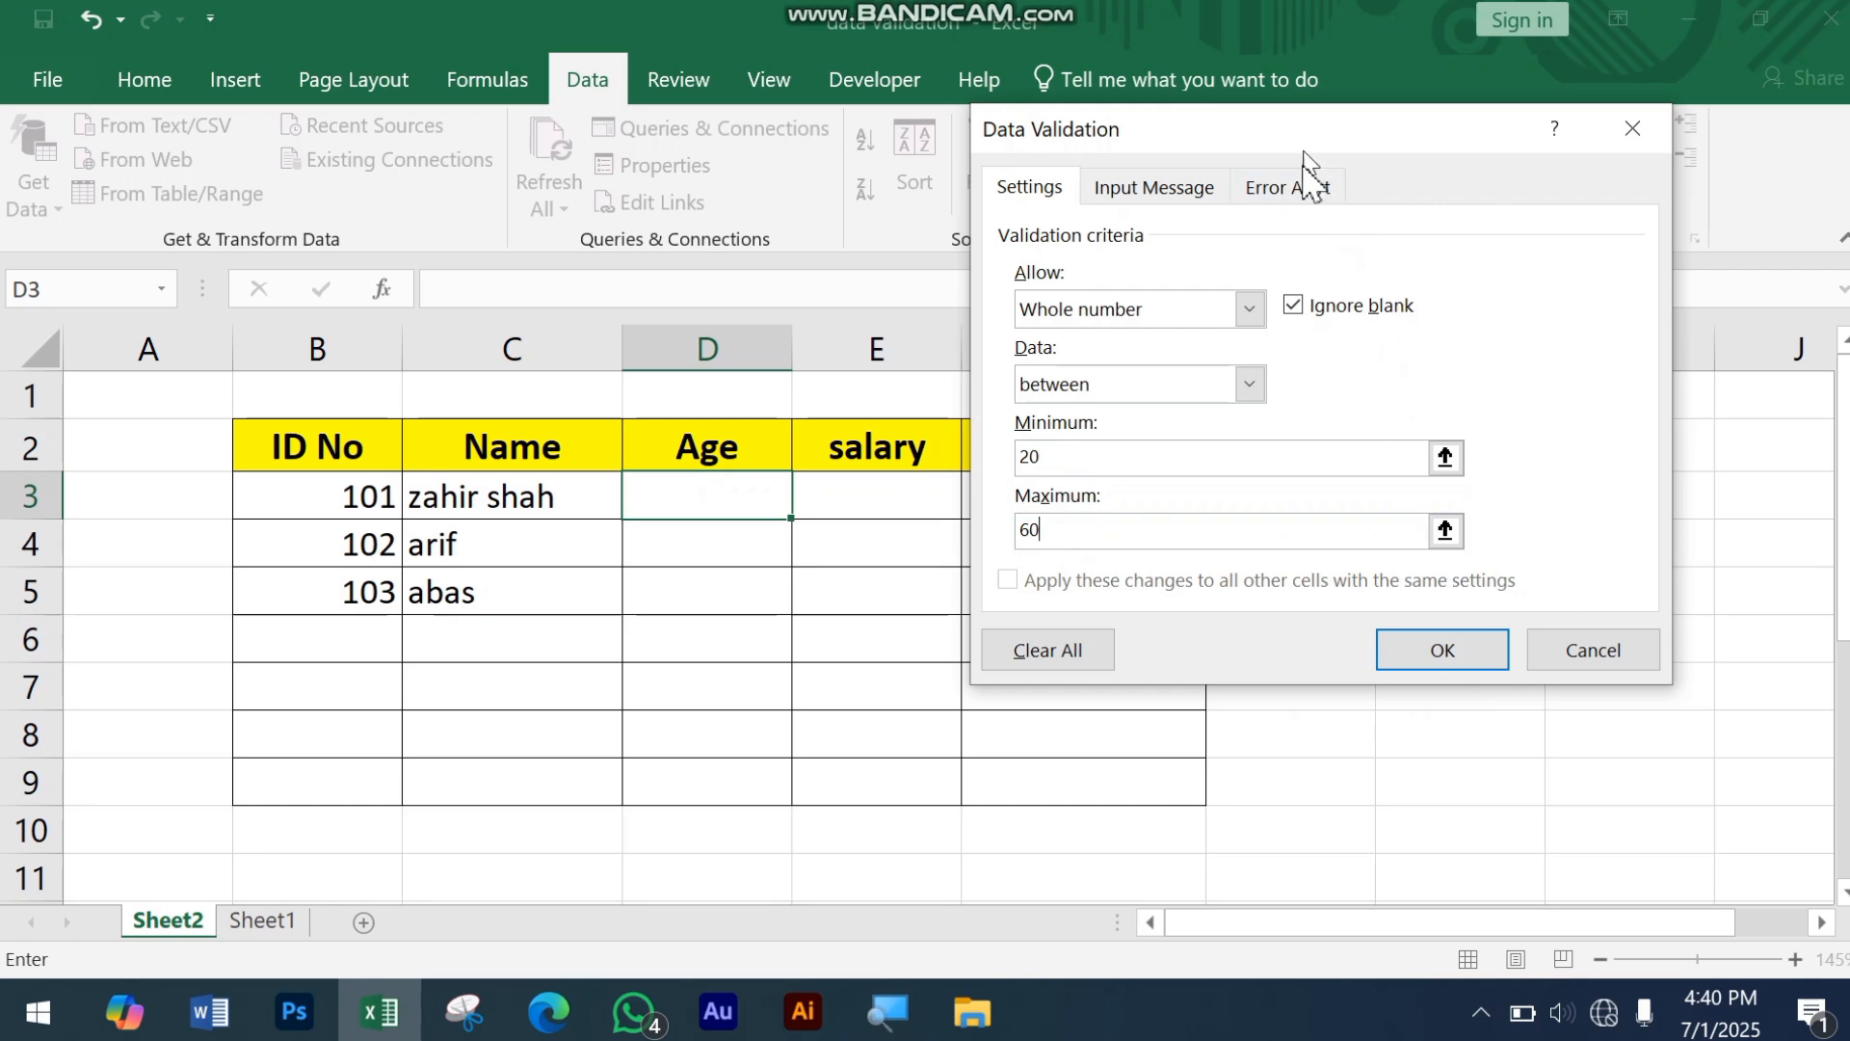
# Step: Give the Age validation an error alert titled "Age" with the message "Please only right 20 to 6 0 age" and apply it
pyautogui.click(1324, 205)
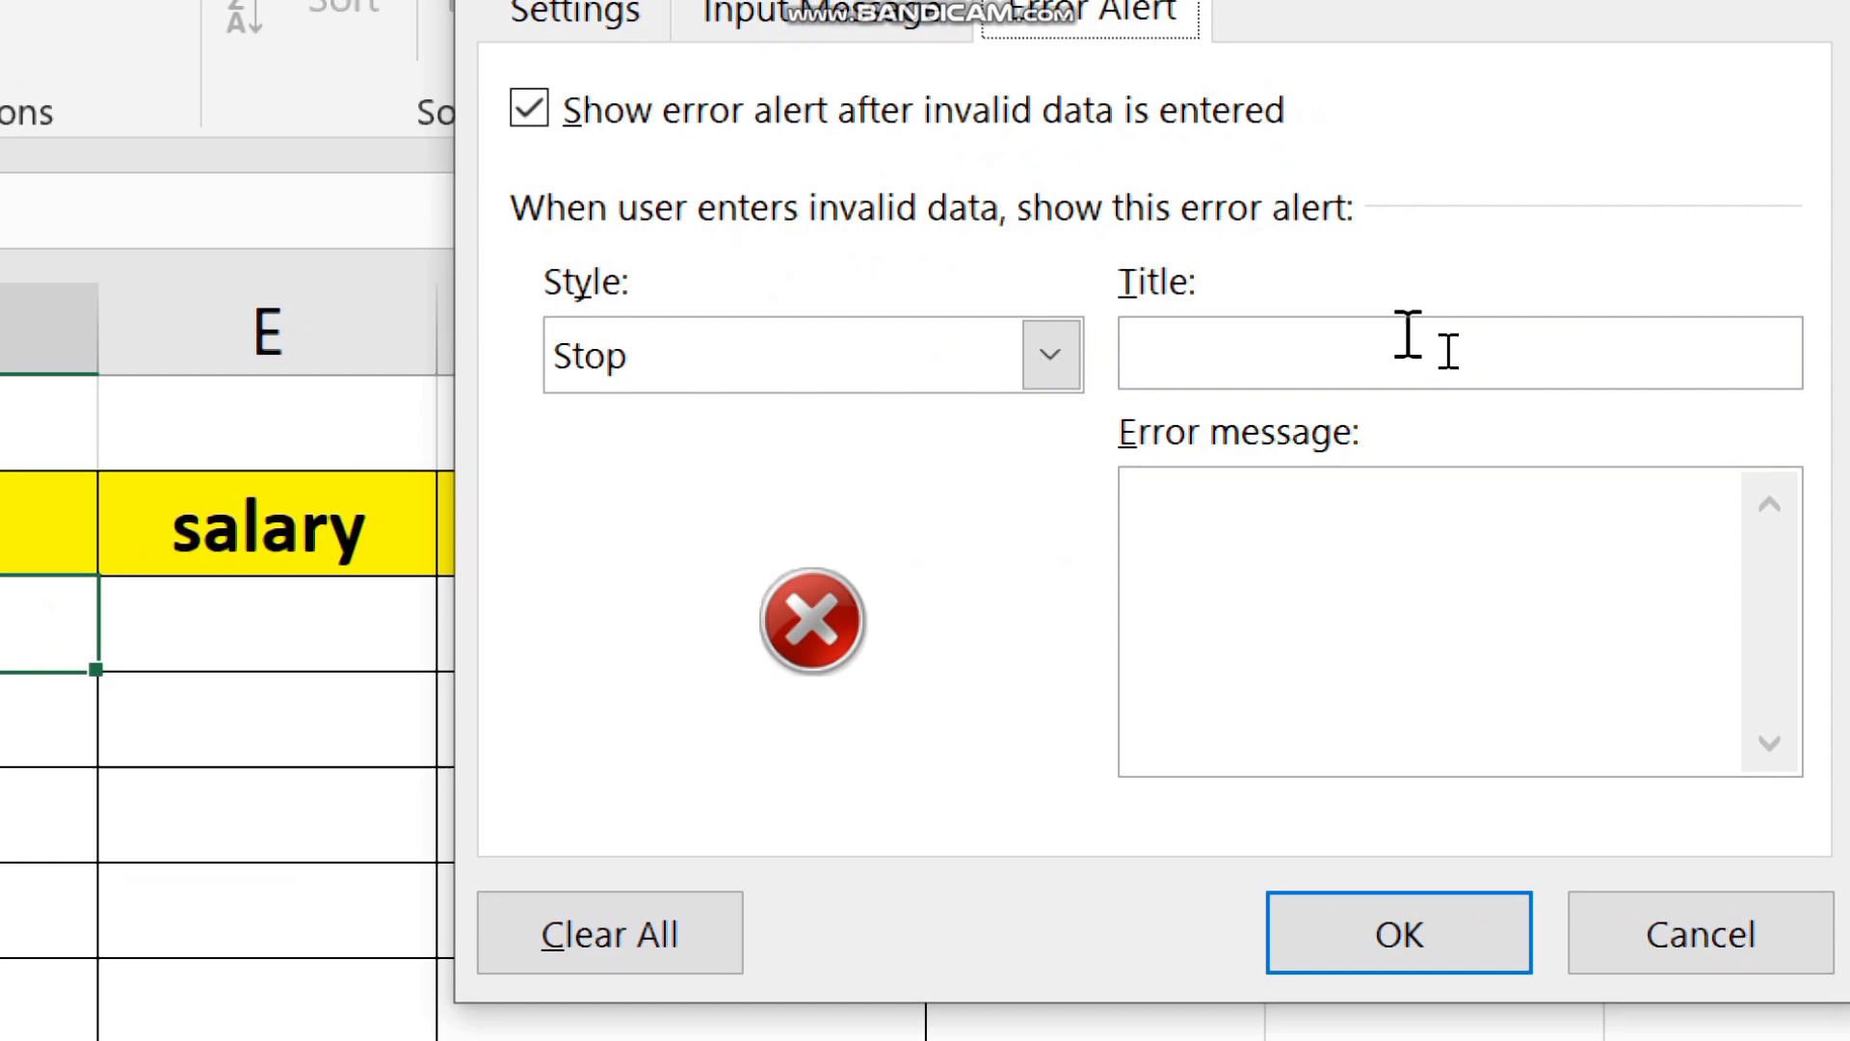
pyautogui.click(1434, 357)
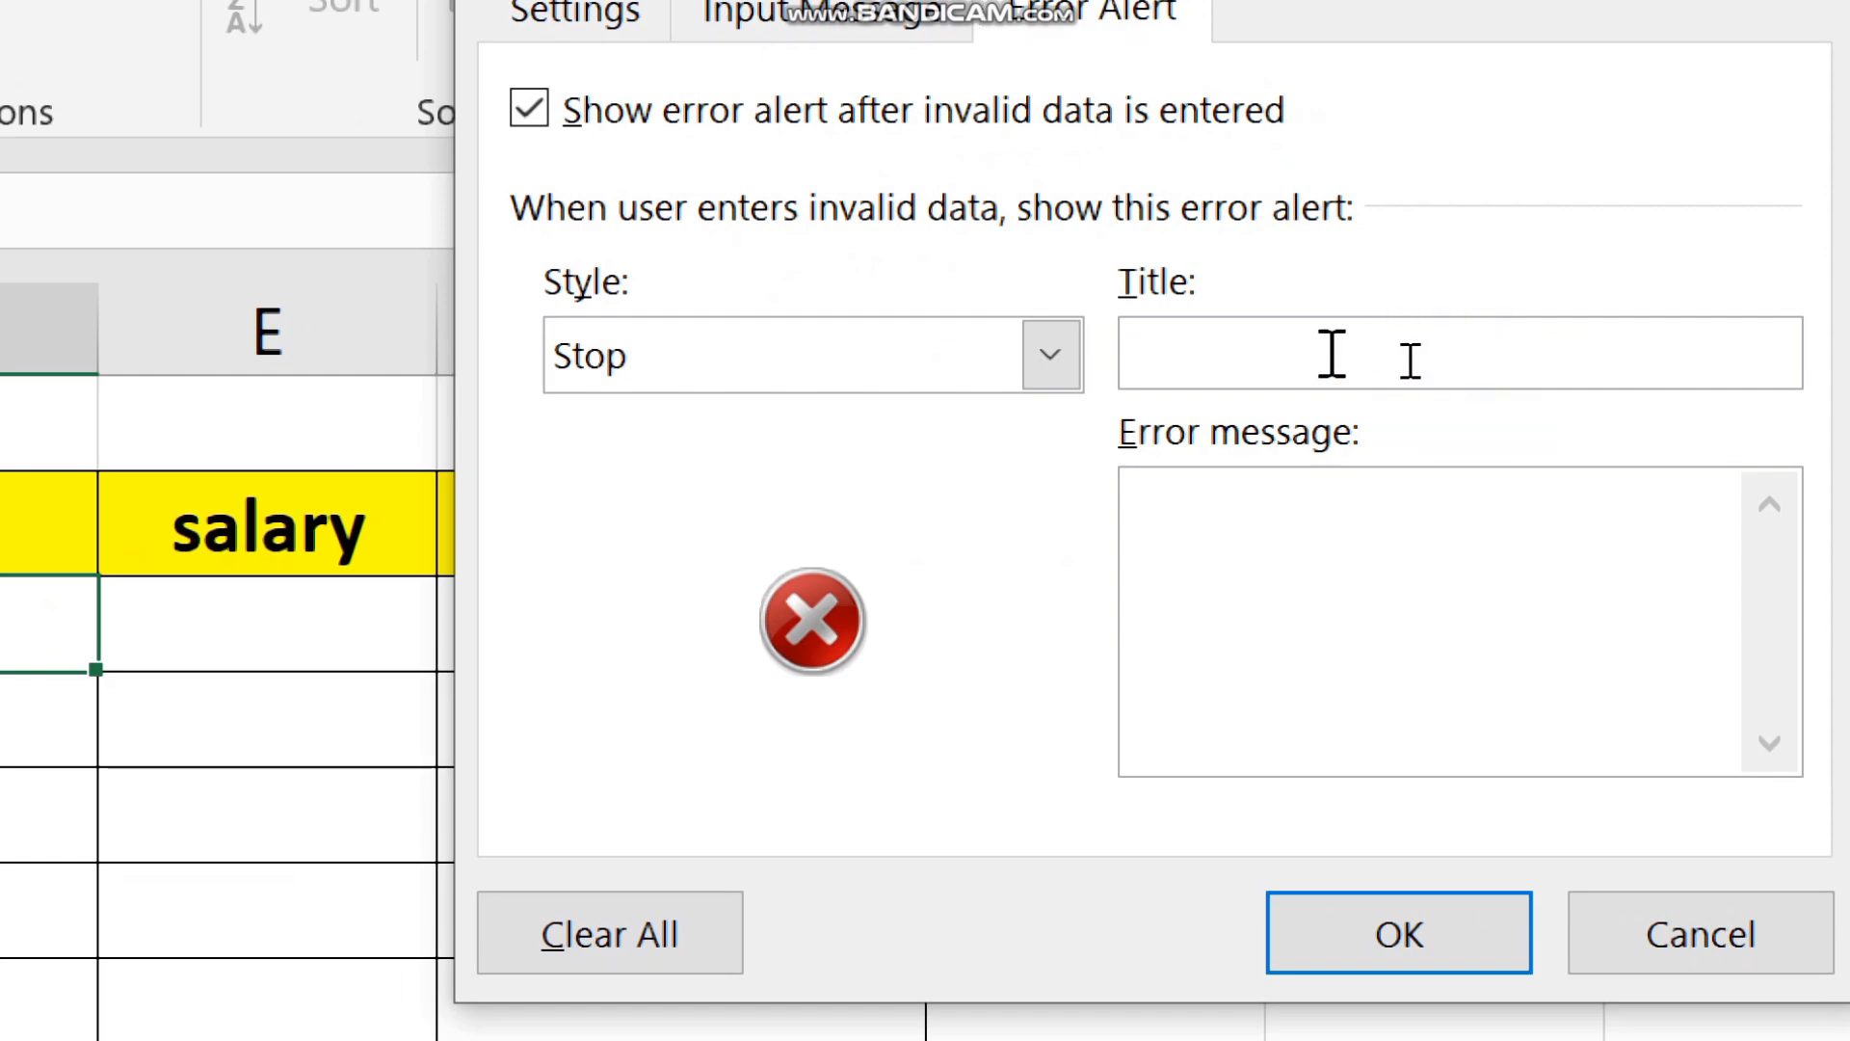
pyautogui.write('Age')
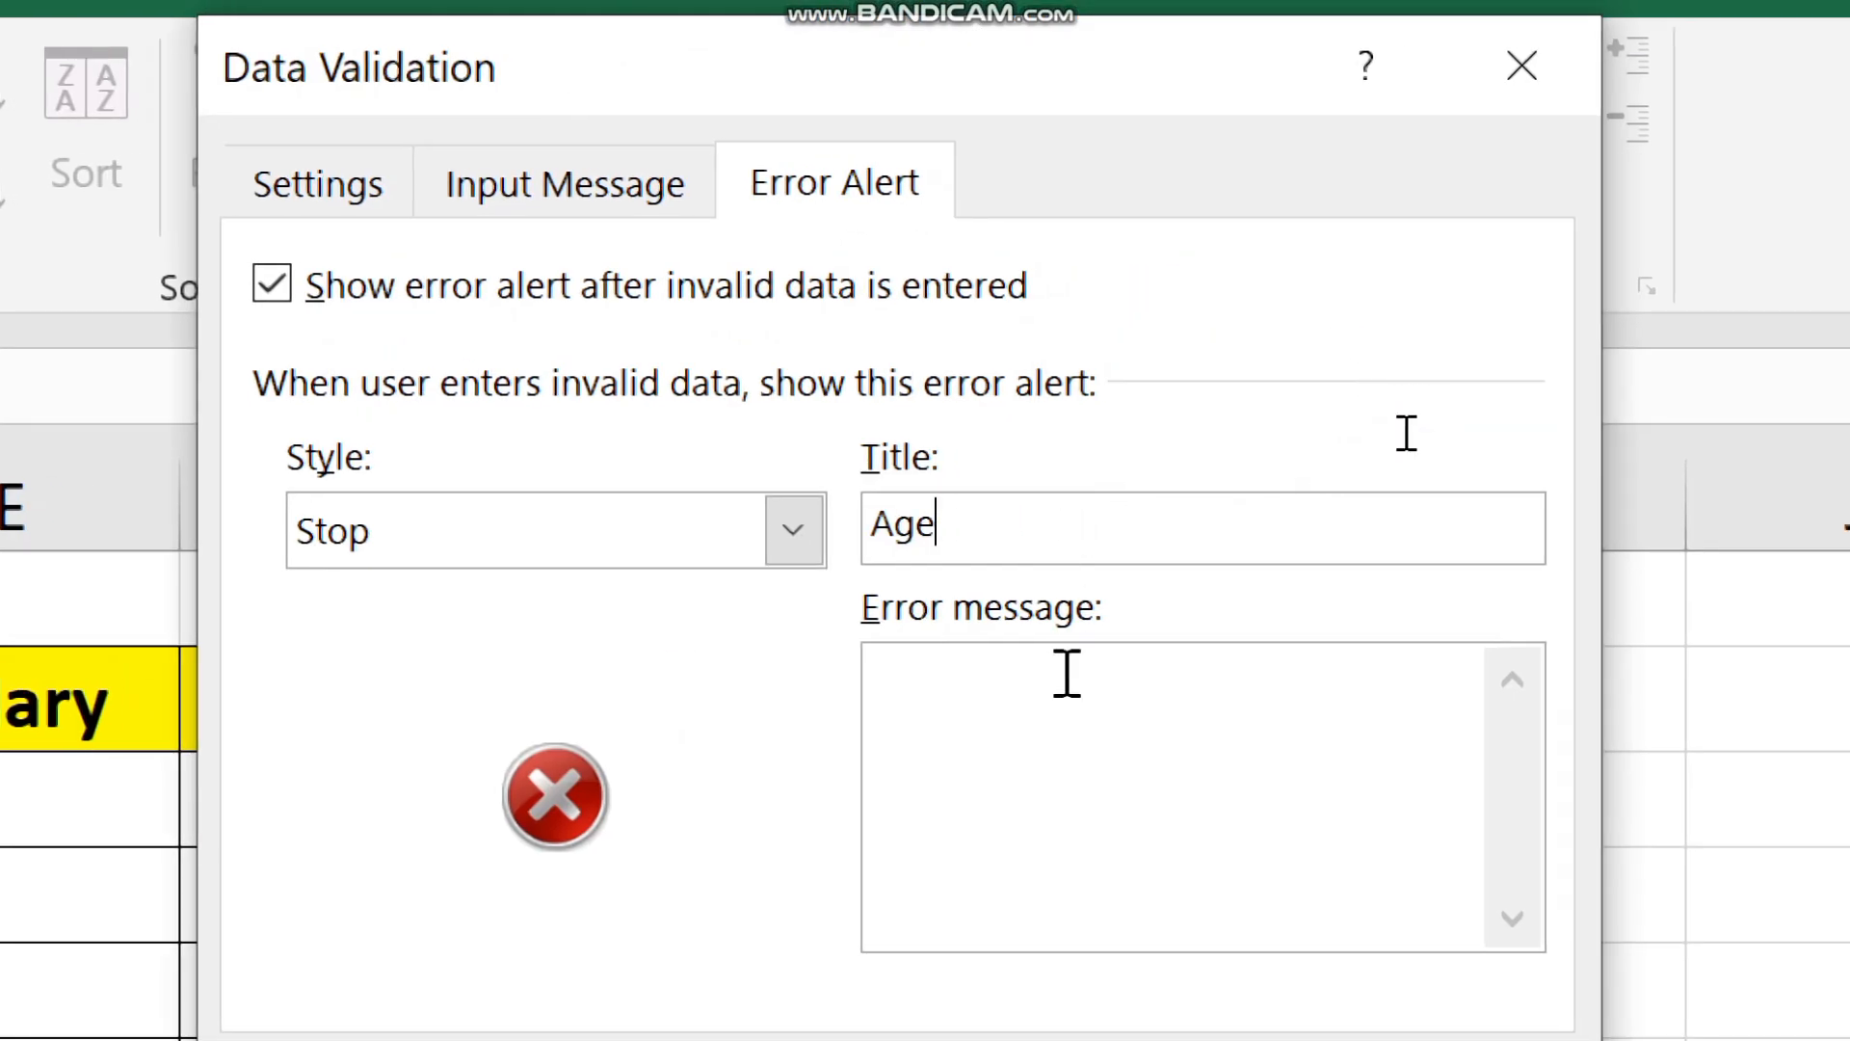
pyautogui.click(1065, 694)
pyautogui.write('Please ')
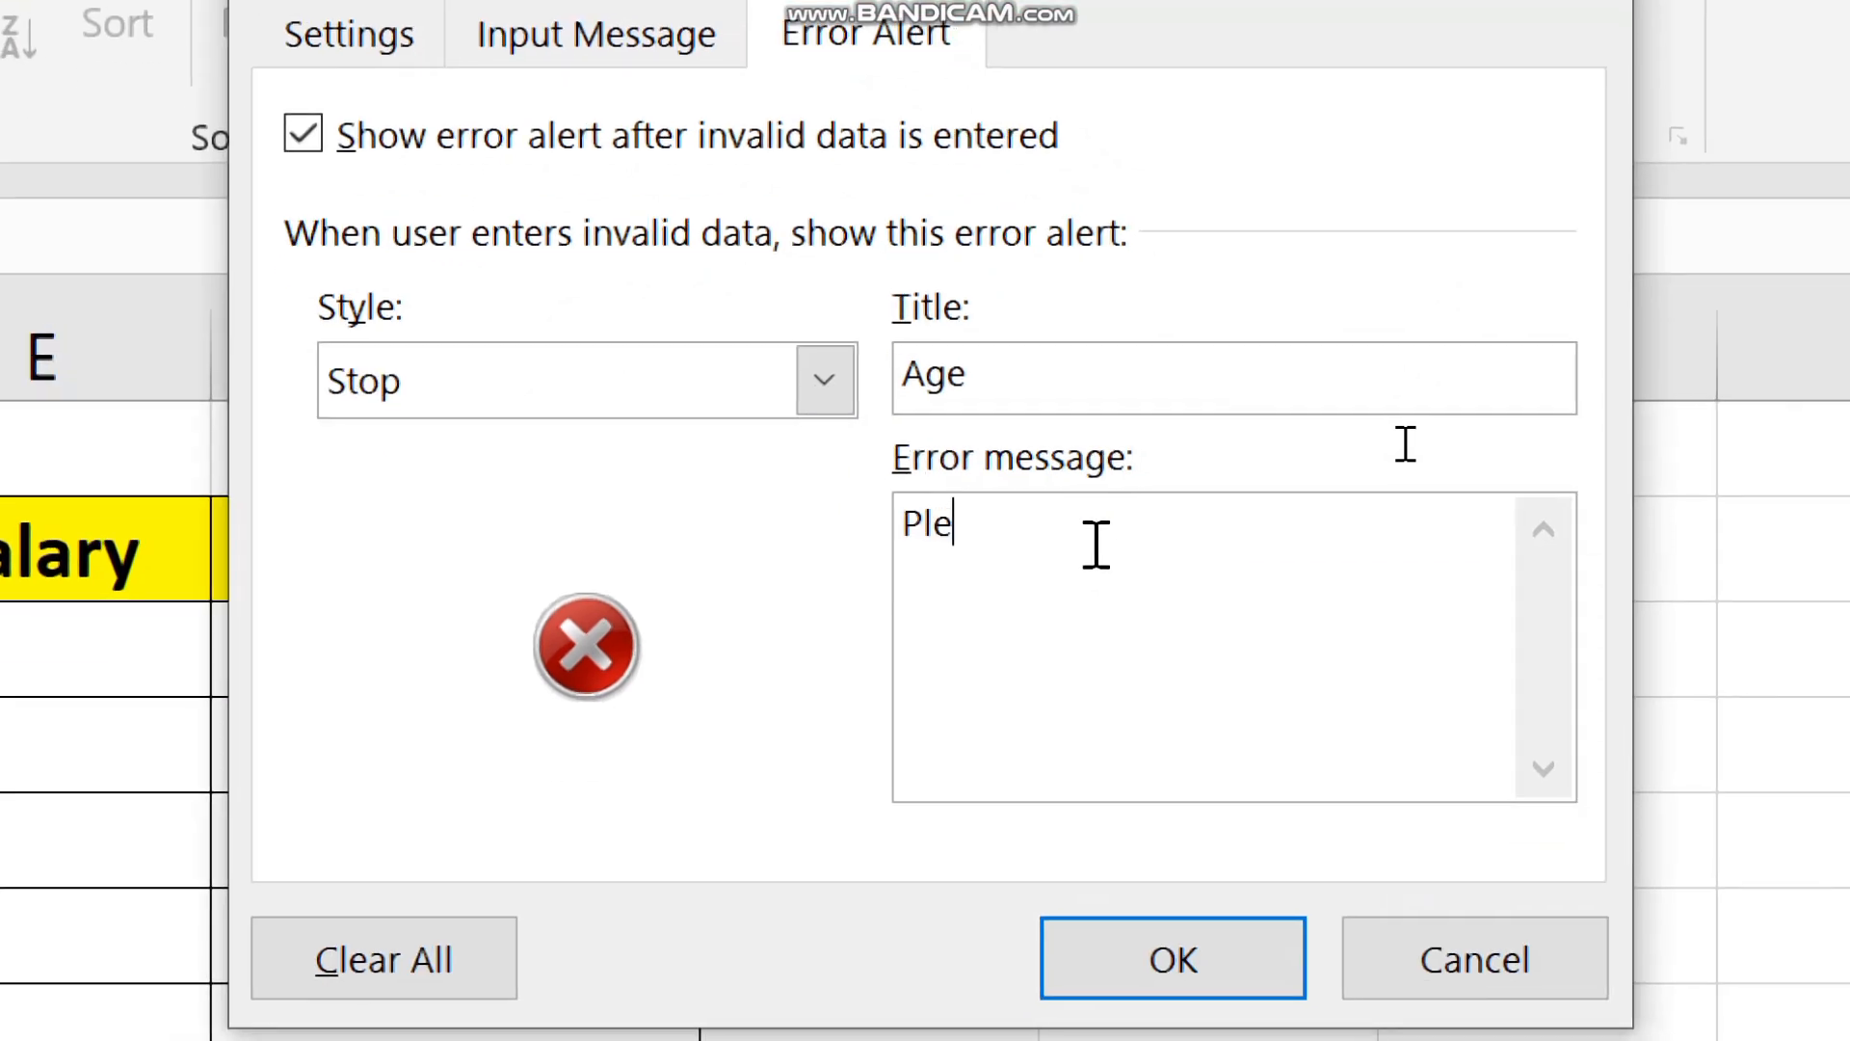
pyautogui.write('ri')
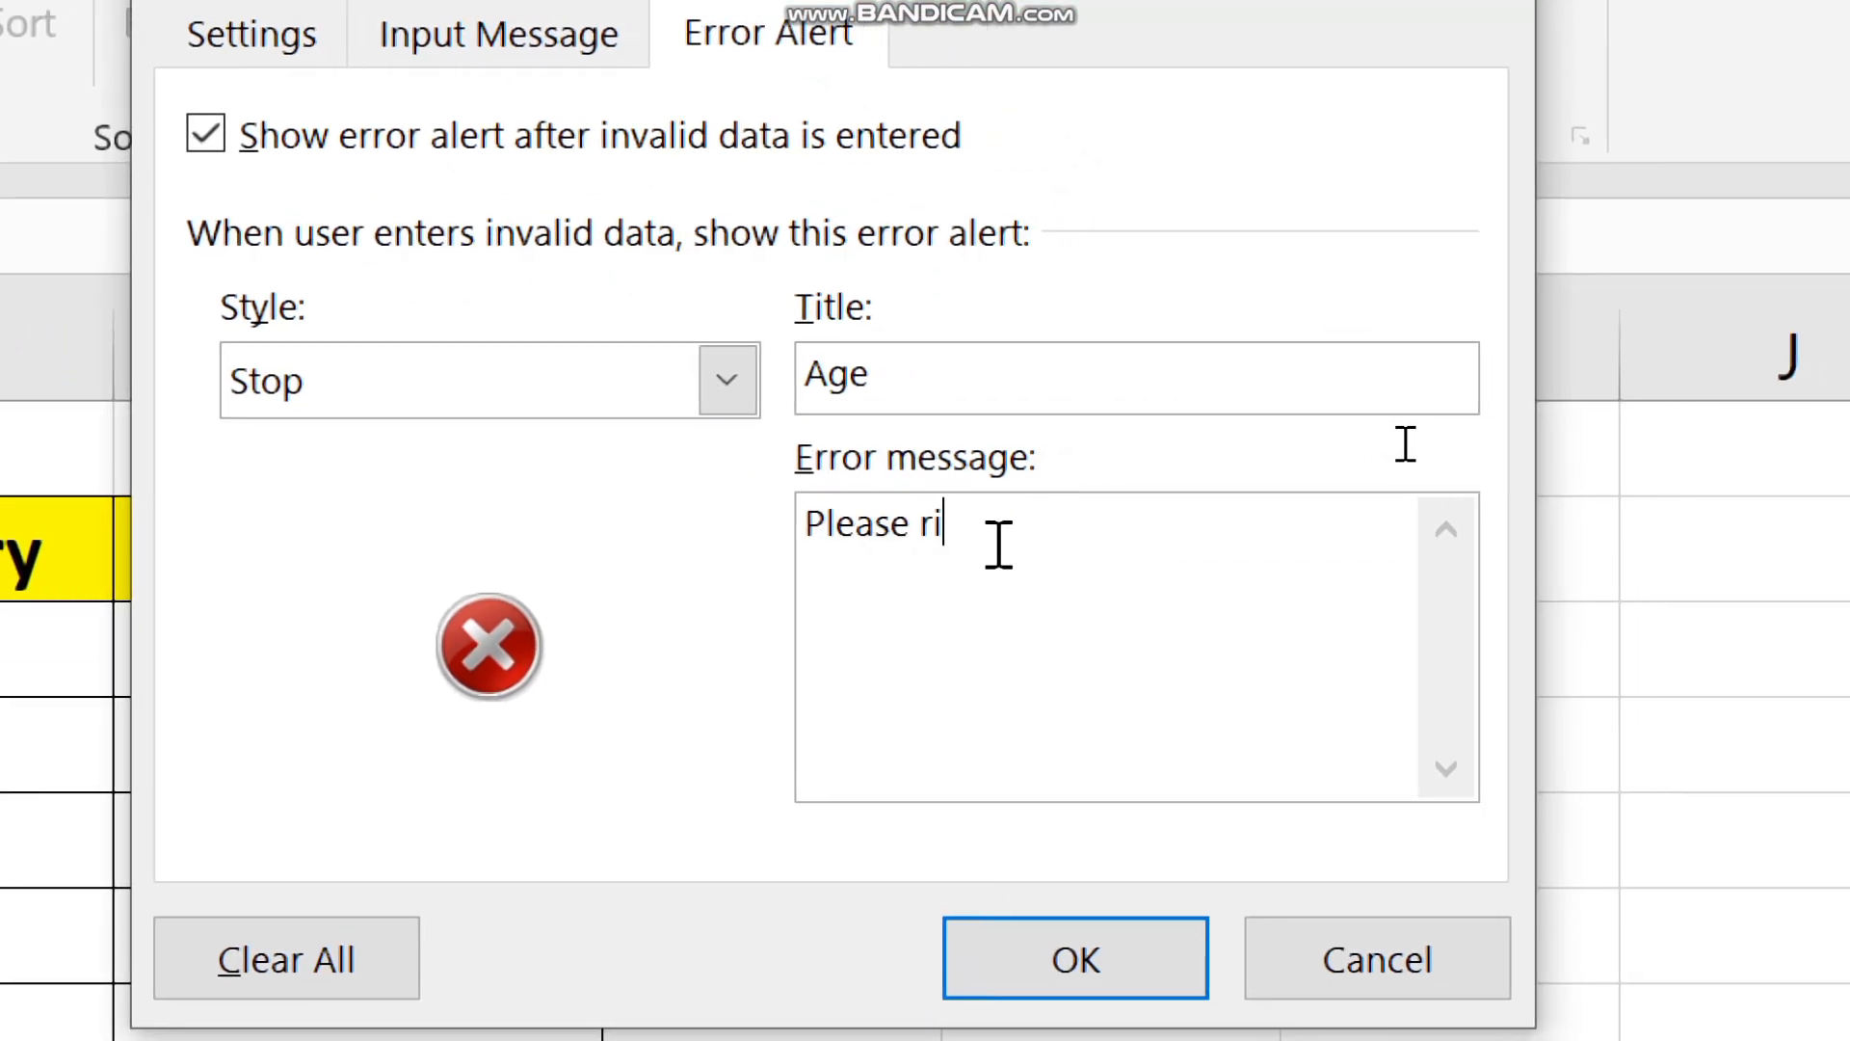
pyautogui.press('BackSpace')
pyautogui.press('BackSpace')
pyautogui.write('only')
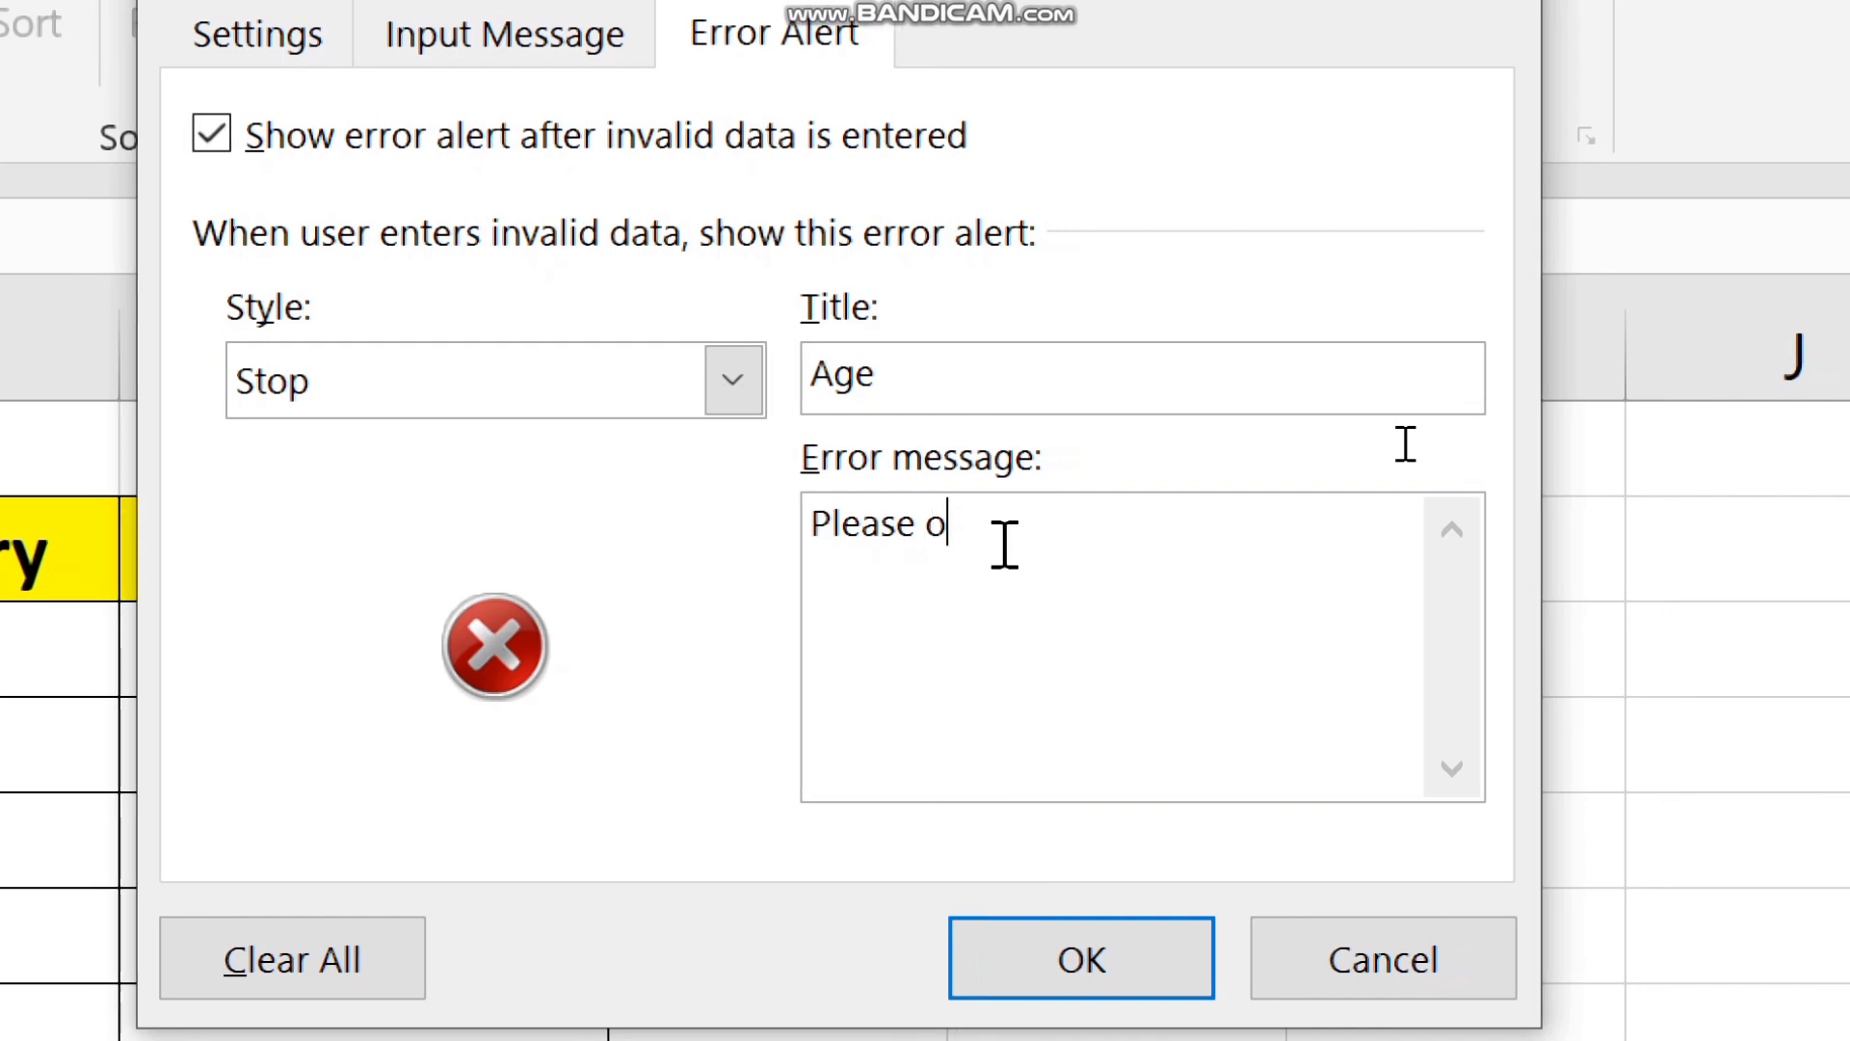
pyautogui.write(' right ')
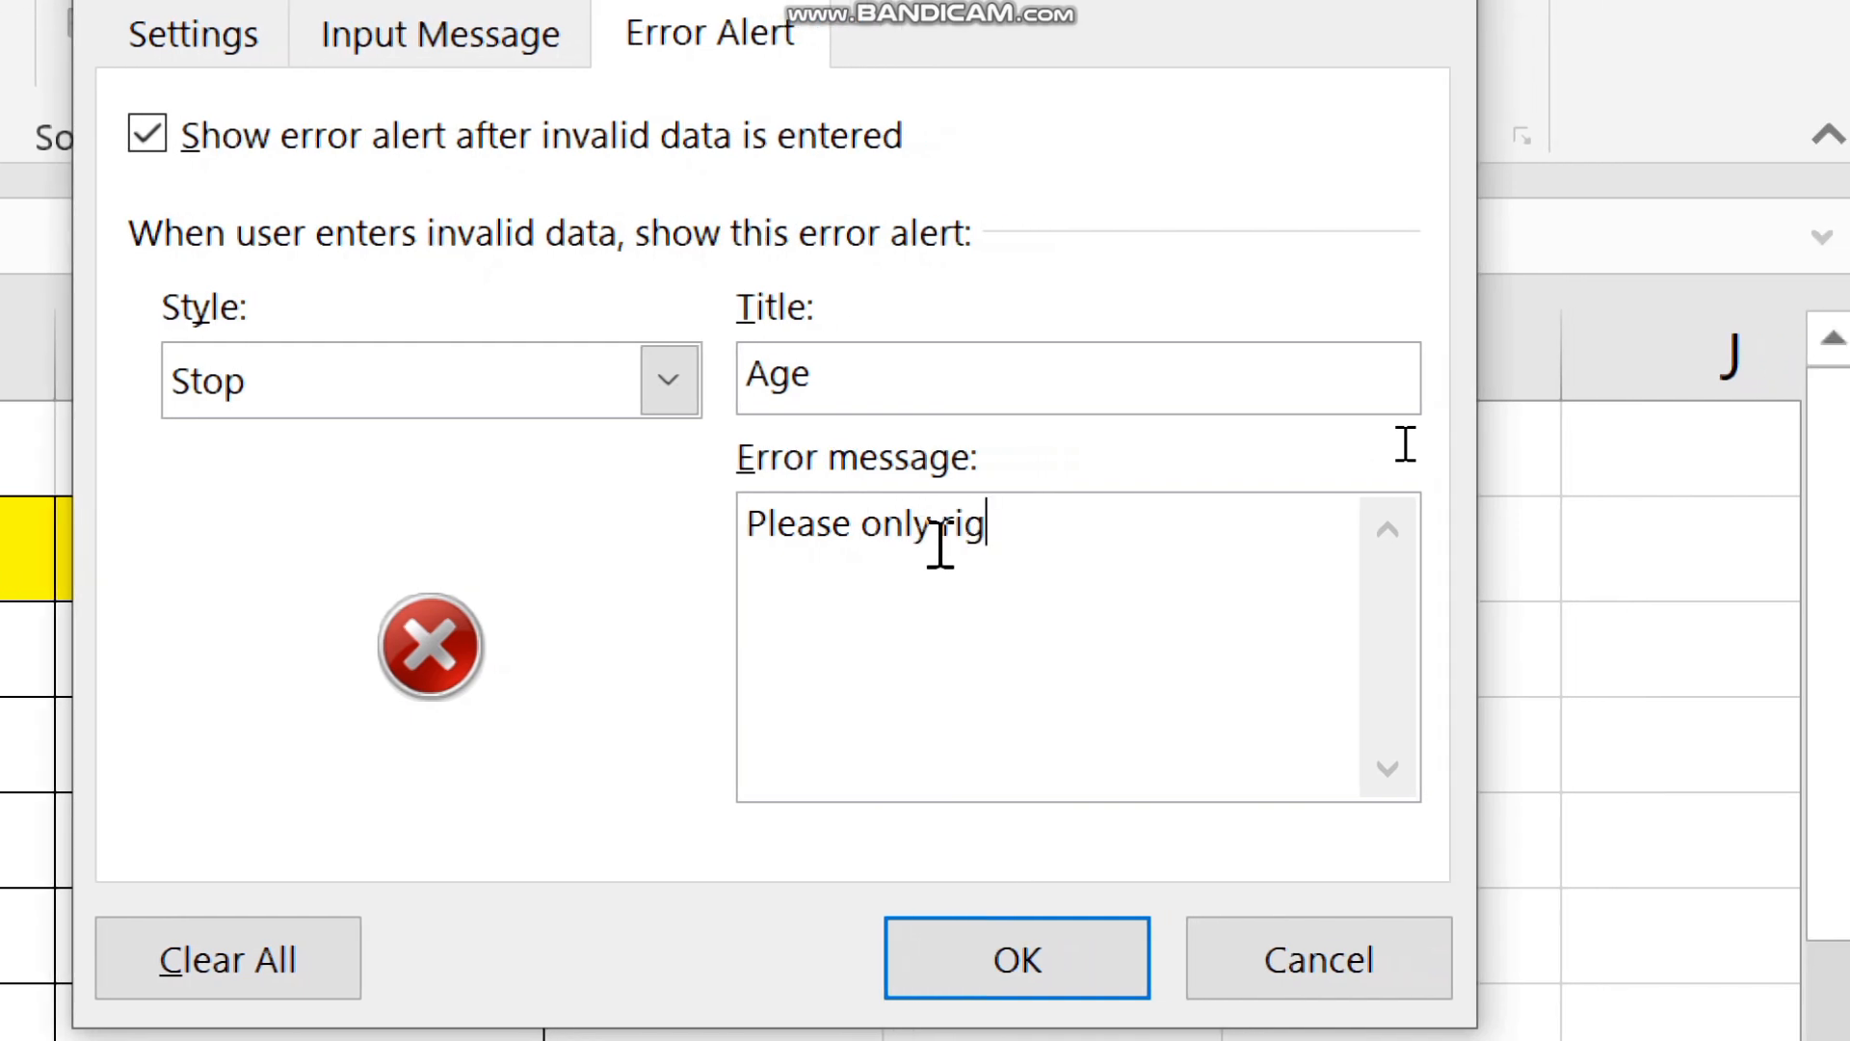
pyautogui.write('20 to 6 0 age')
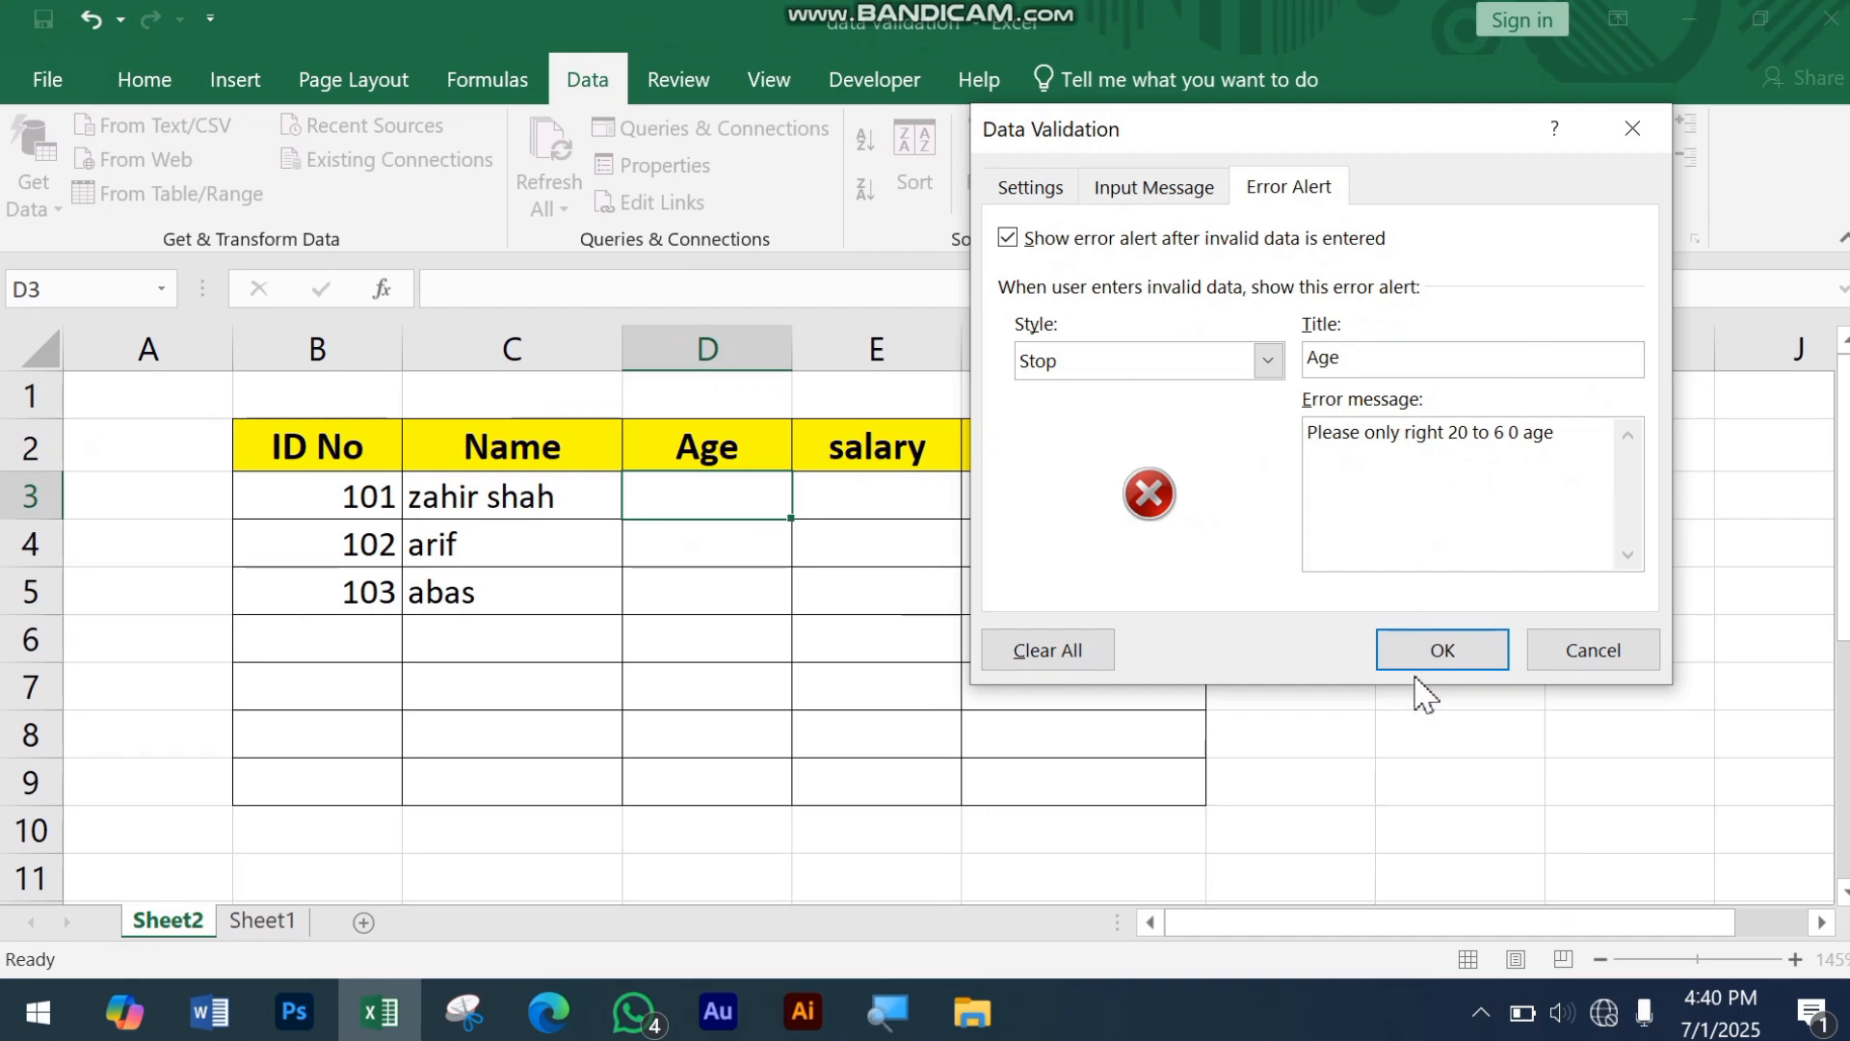
pyautogui.click(1453, 649)
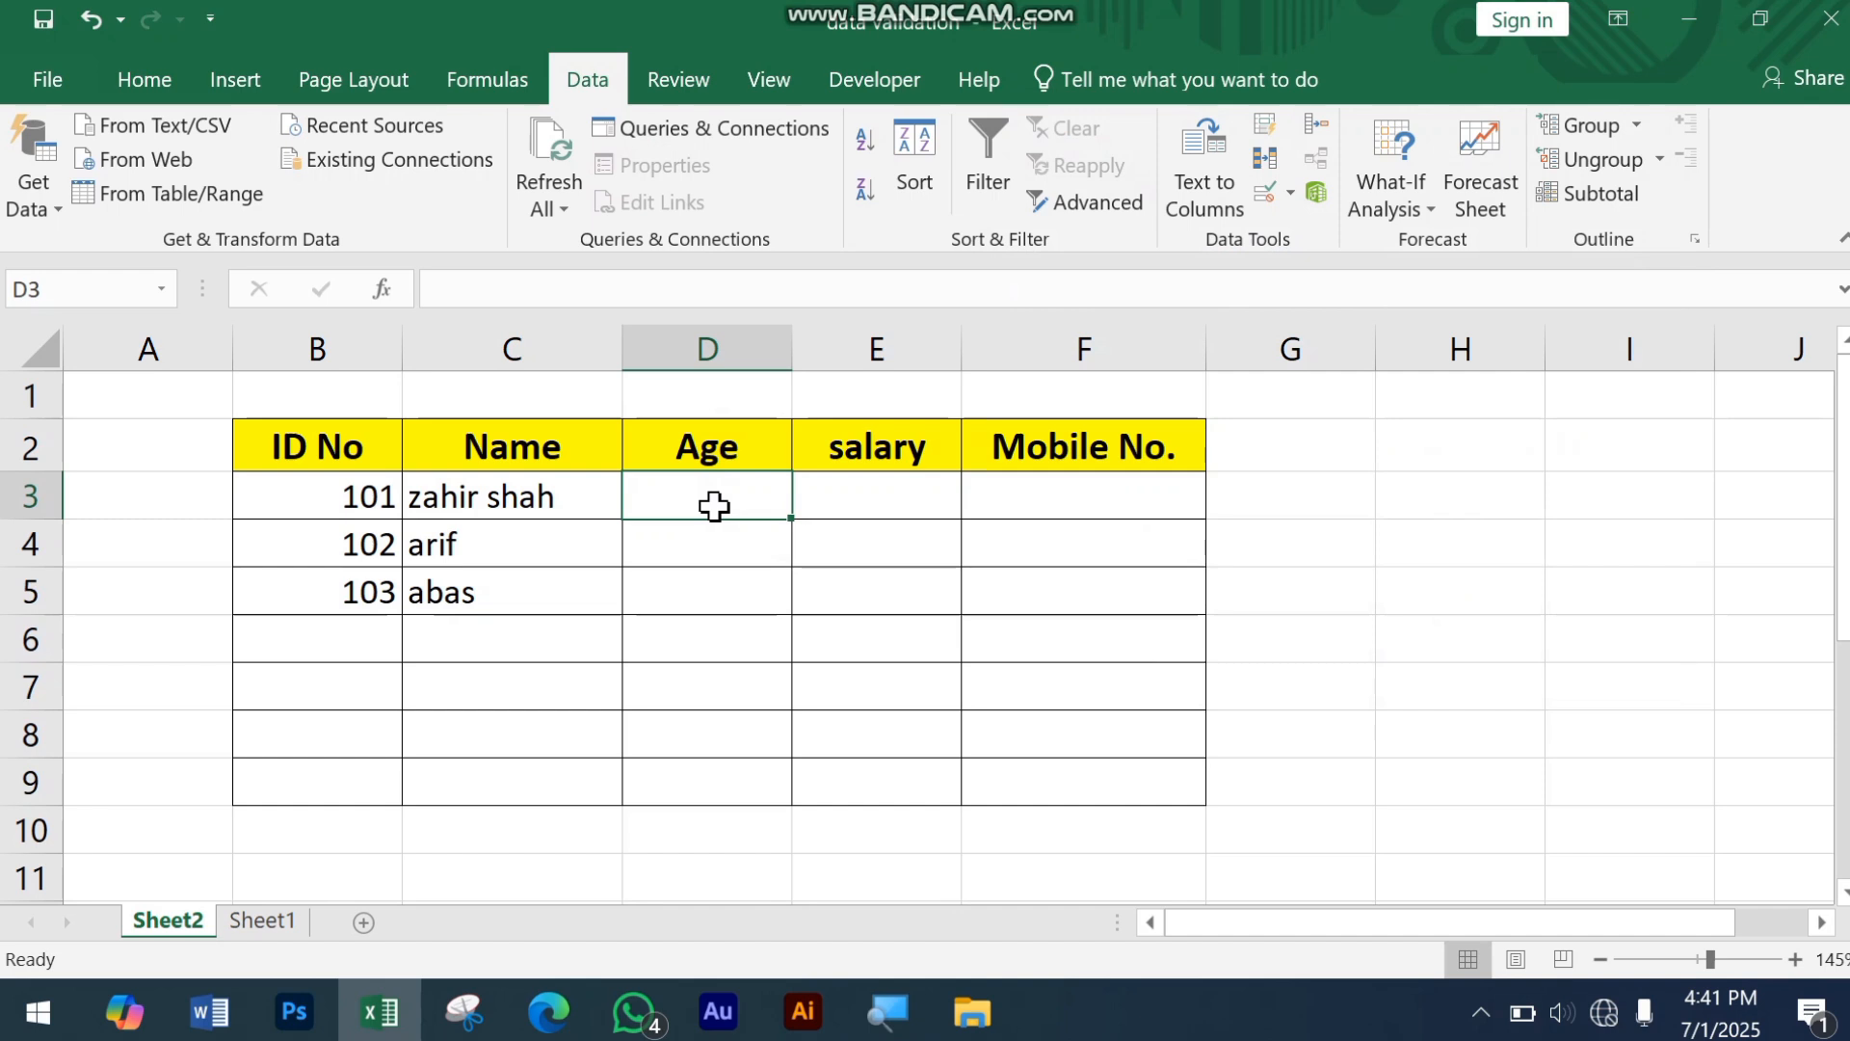
# Step: Enter the ages 25 in cell D3 and 28 in cell D4
pyautogui.write('25')
pyautogui.press('Return')
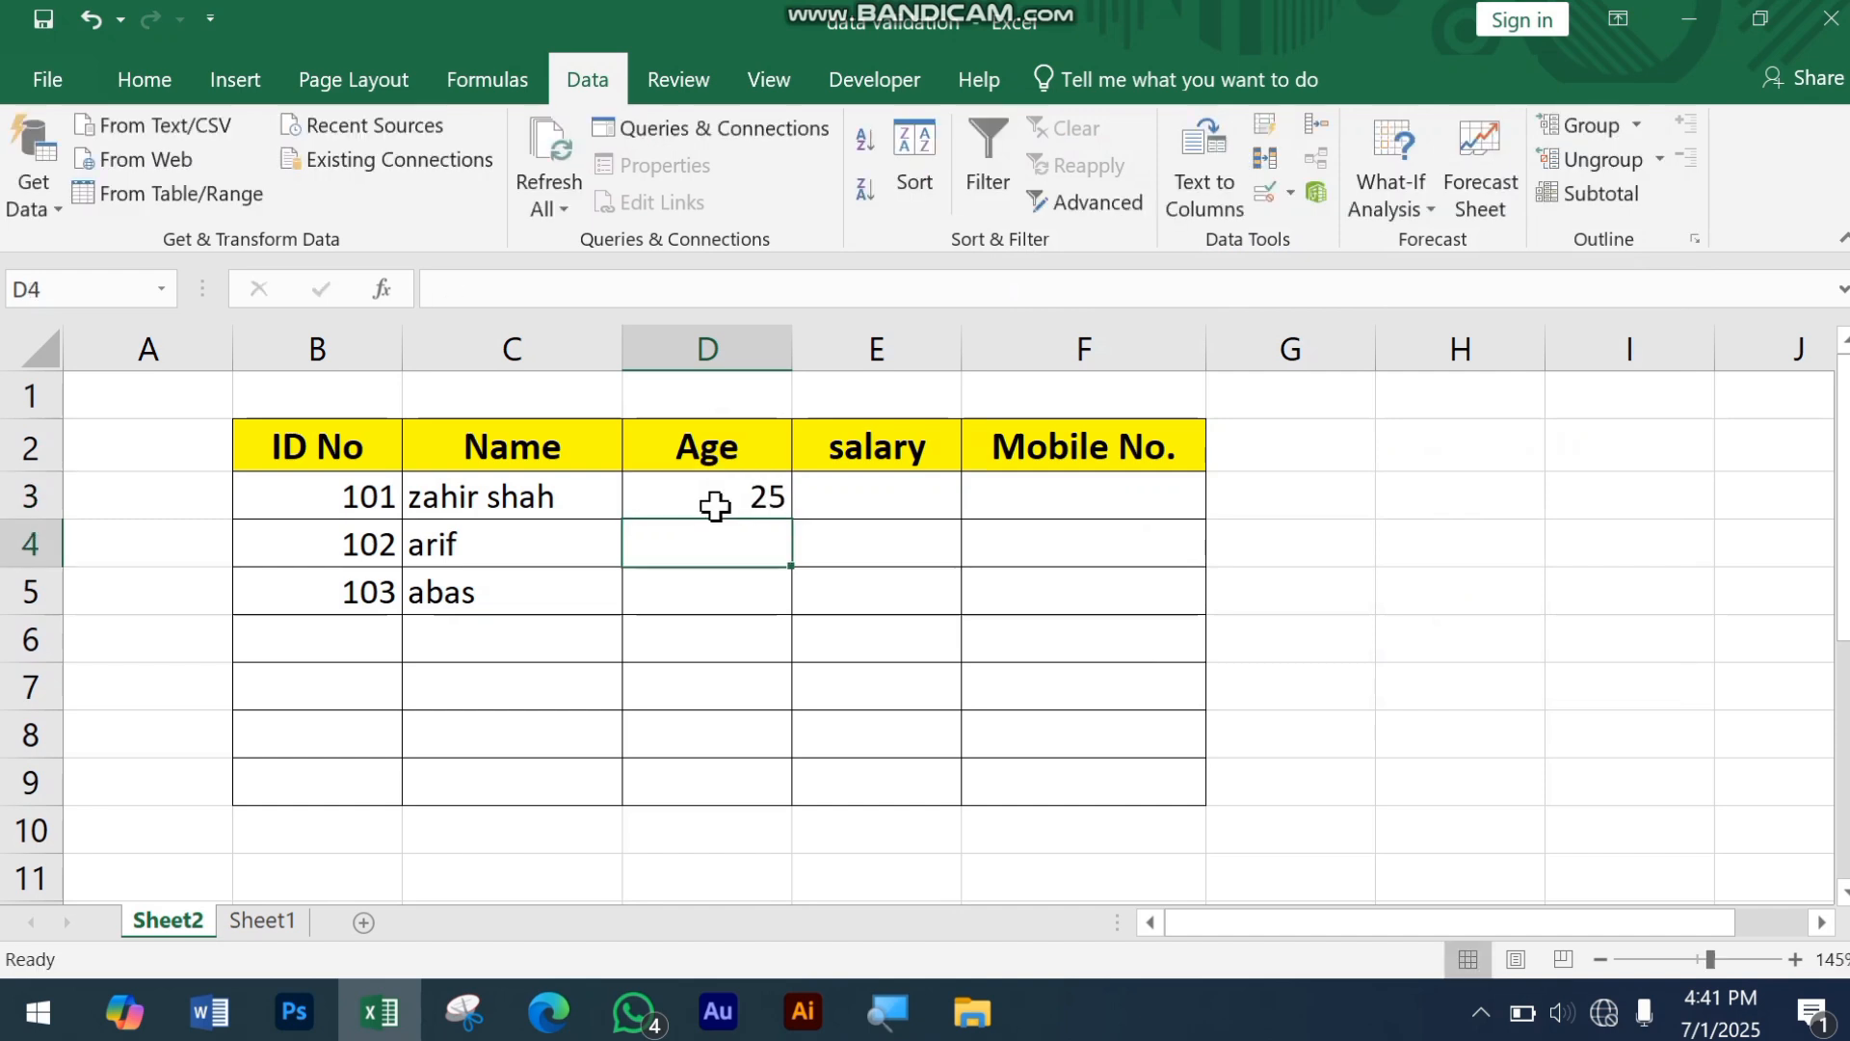
pyautogui.write('28')
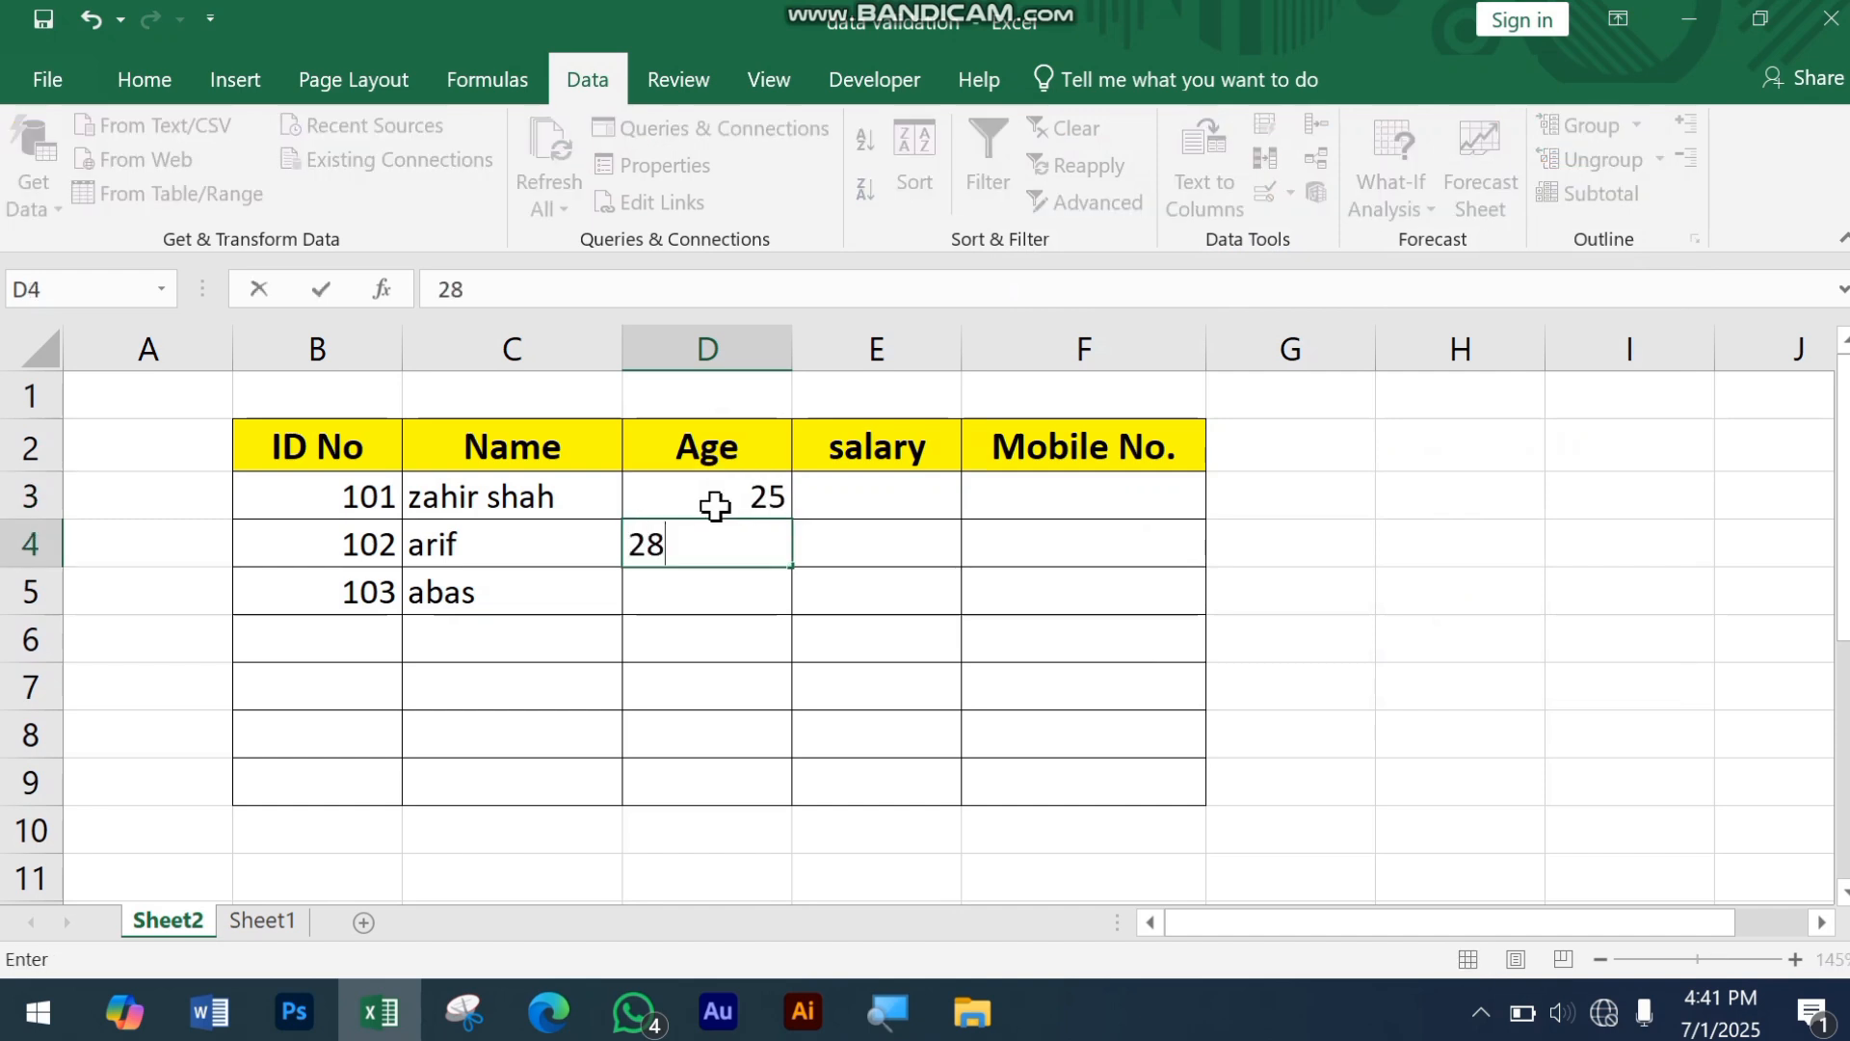
pyautogui.press('Return')
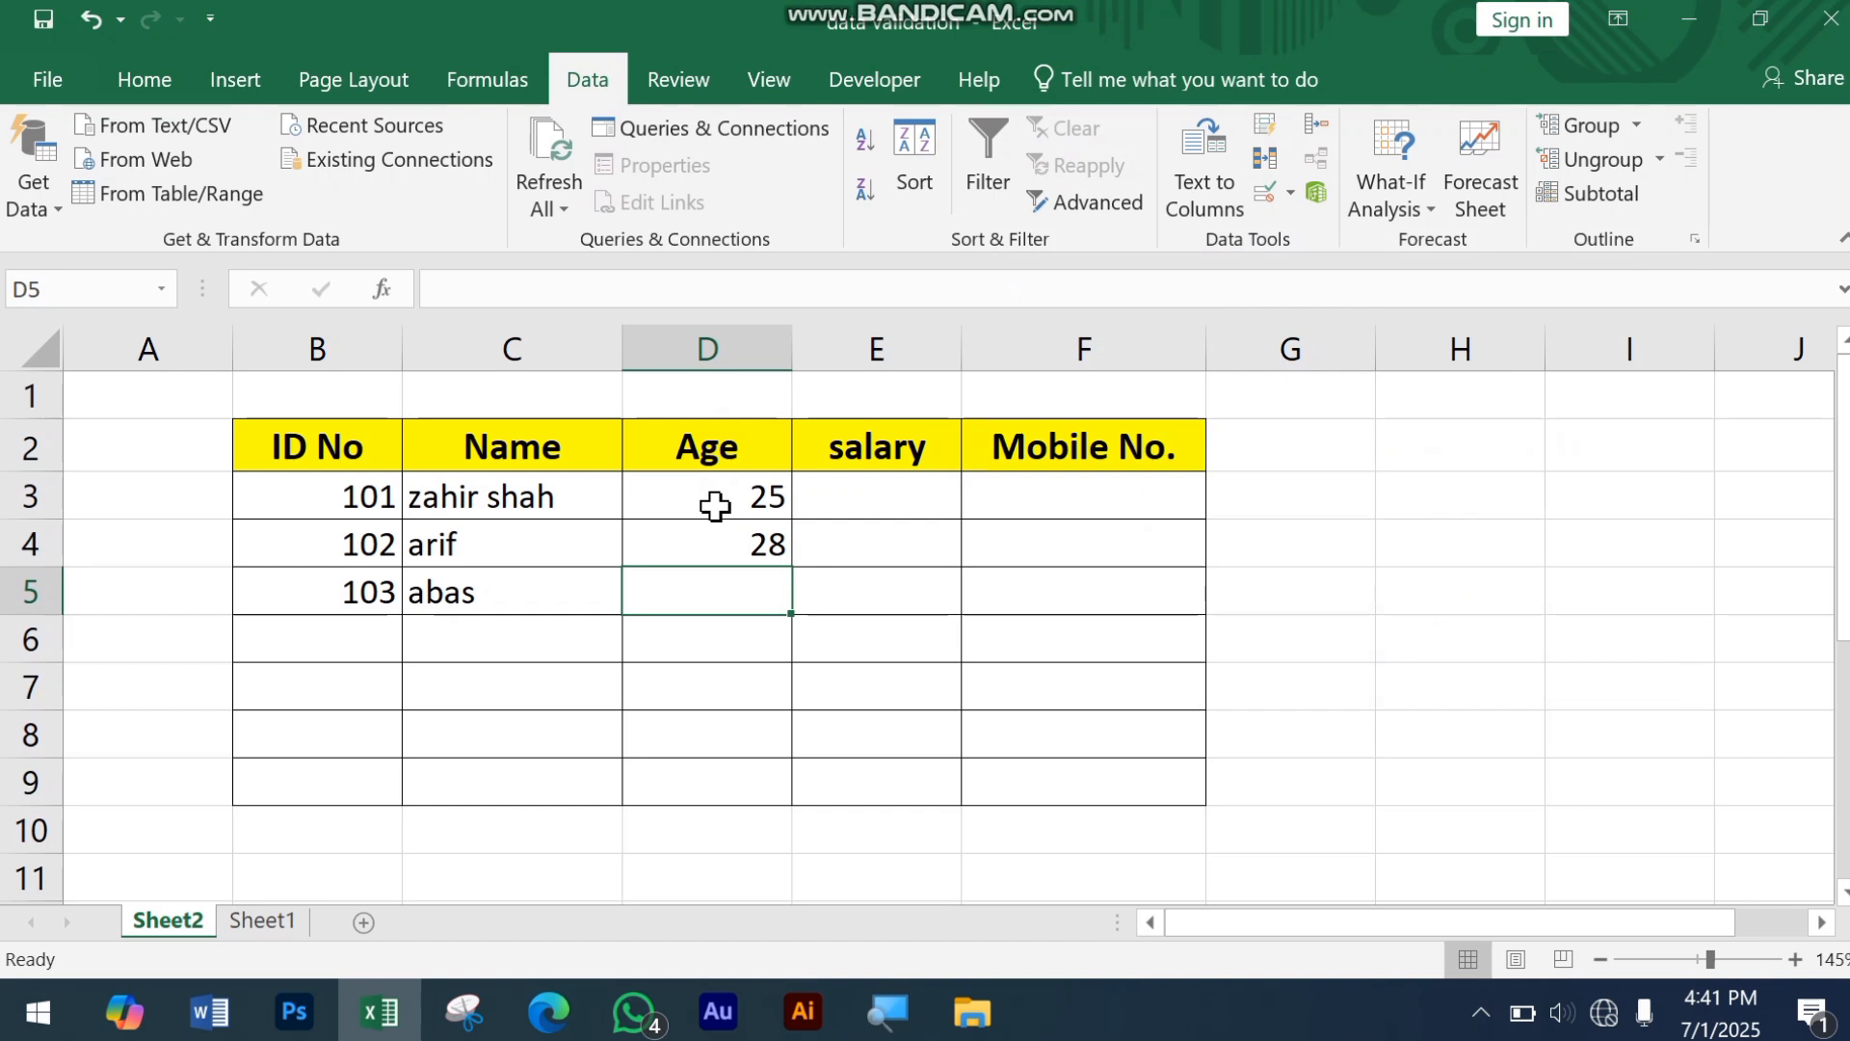
# Step: Test the age limit with 65 in cell D5, cancel that entry, and enter 45 instead
pyautogui.write('65')
pyautogui.press('Return')
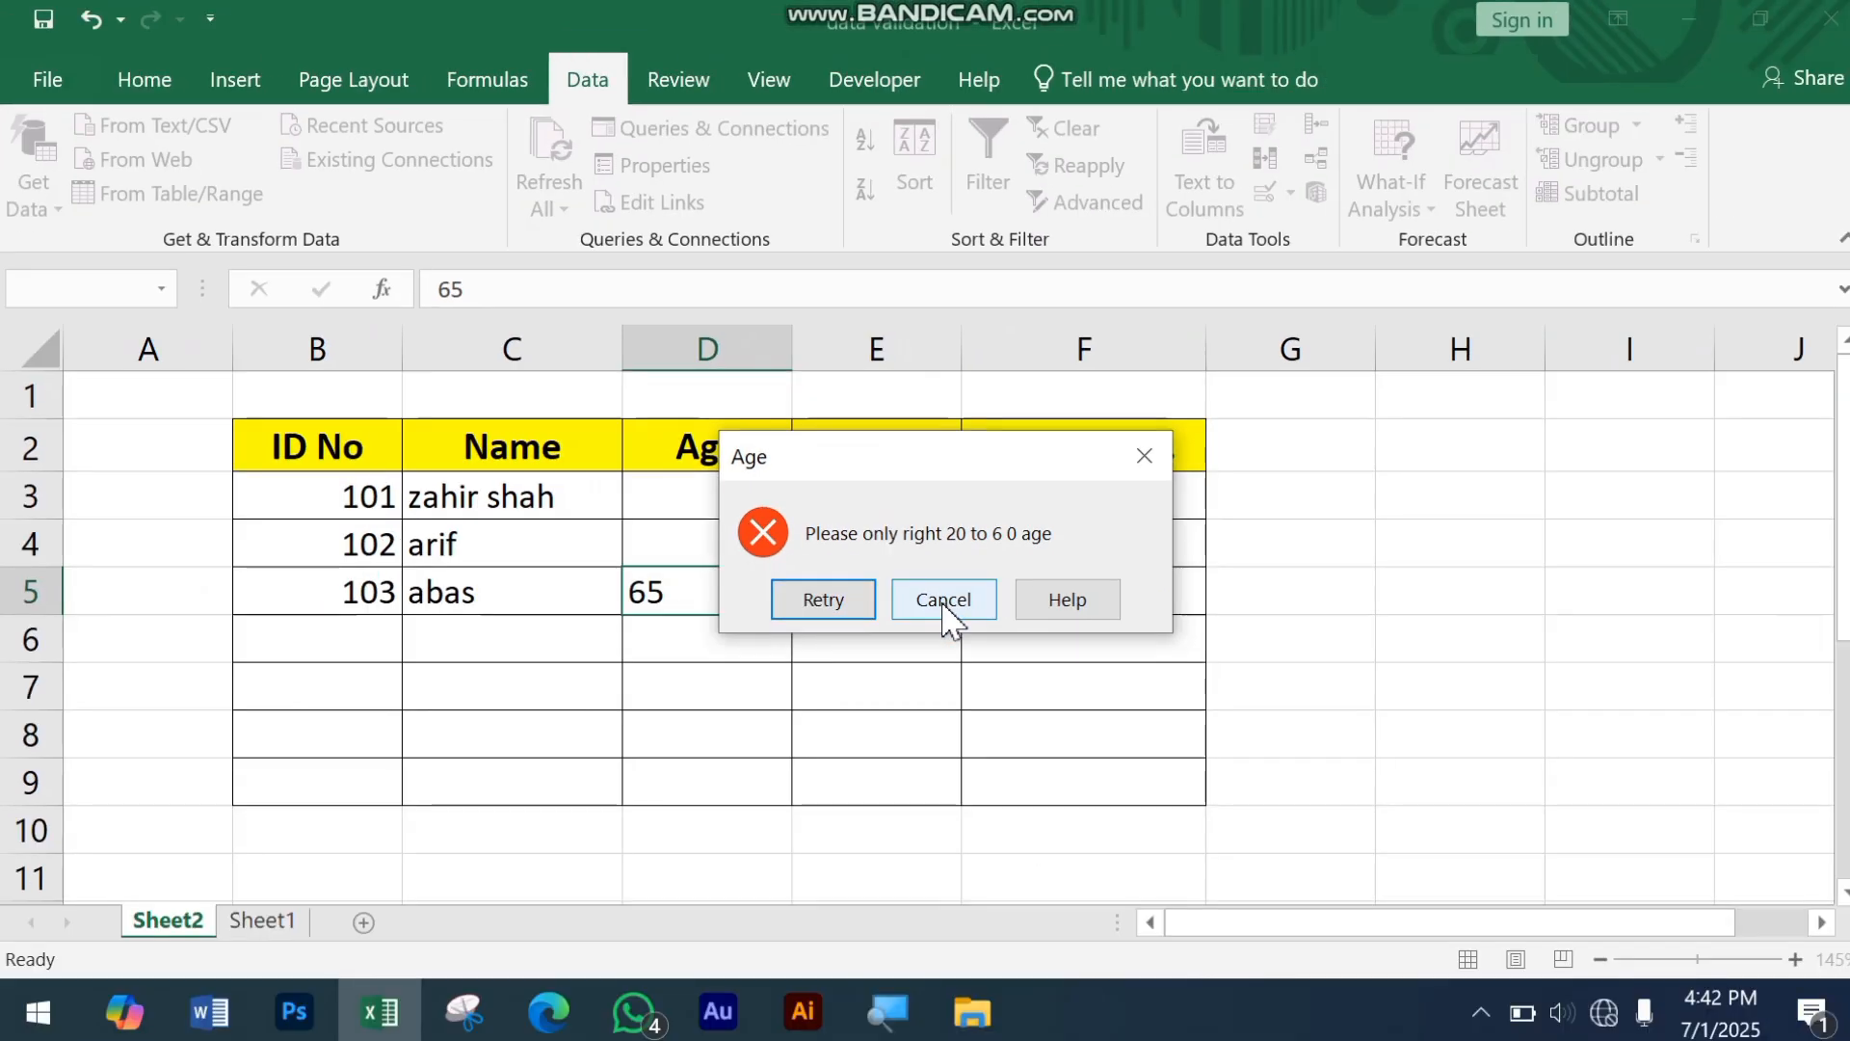
pyautogui.click(1036, 686)
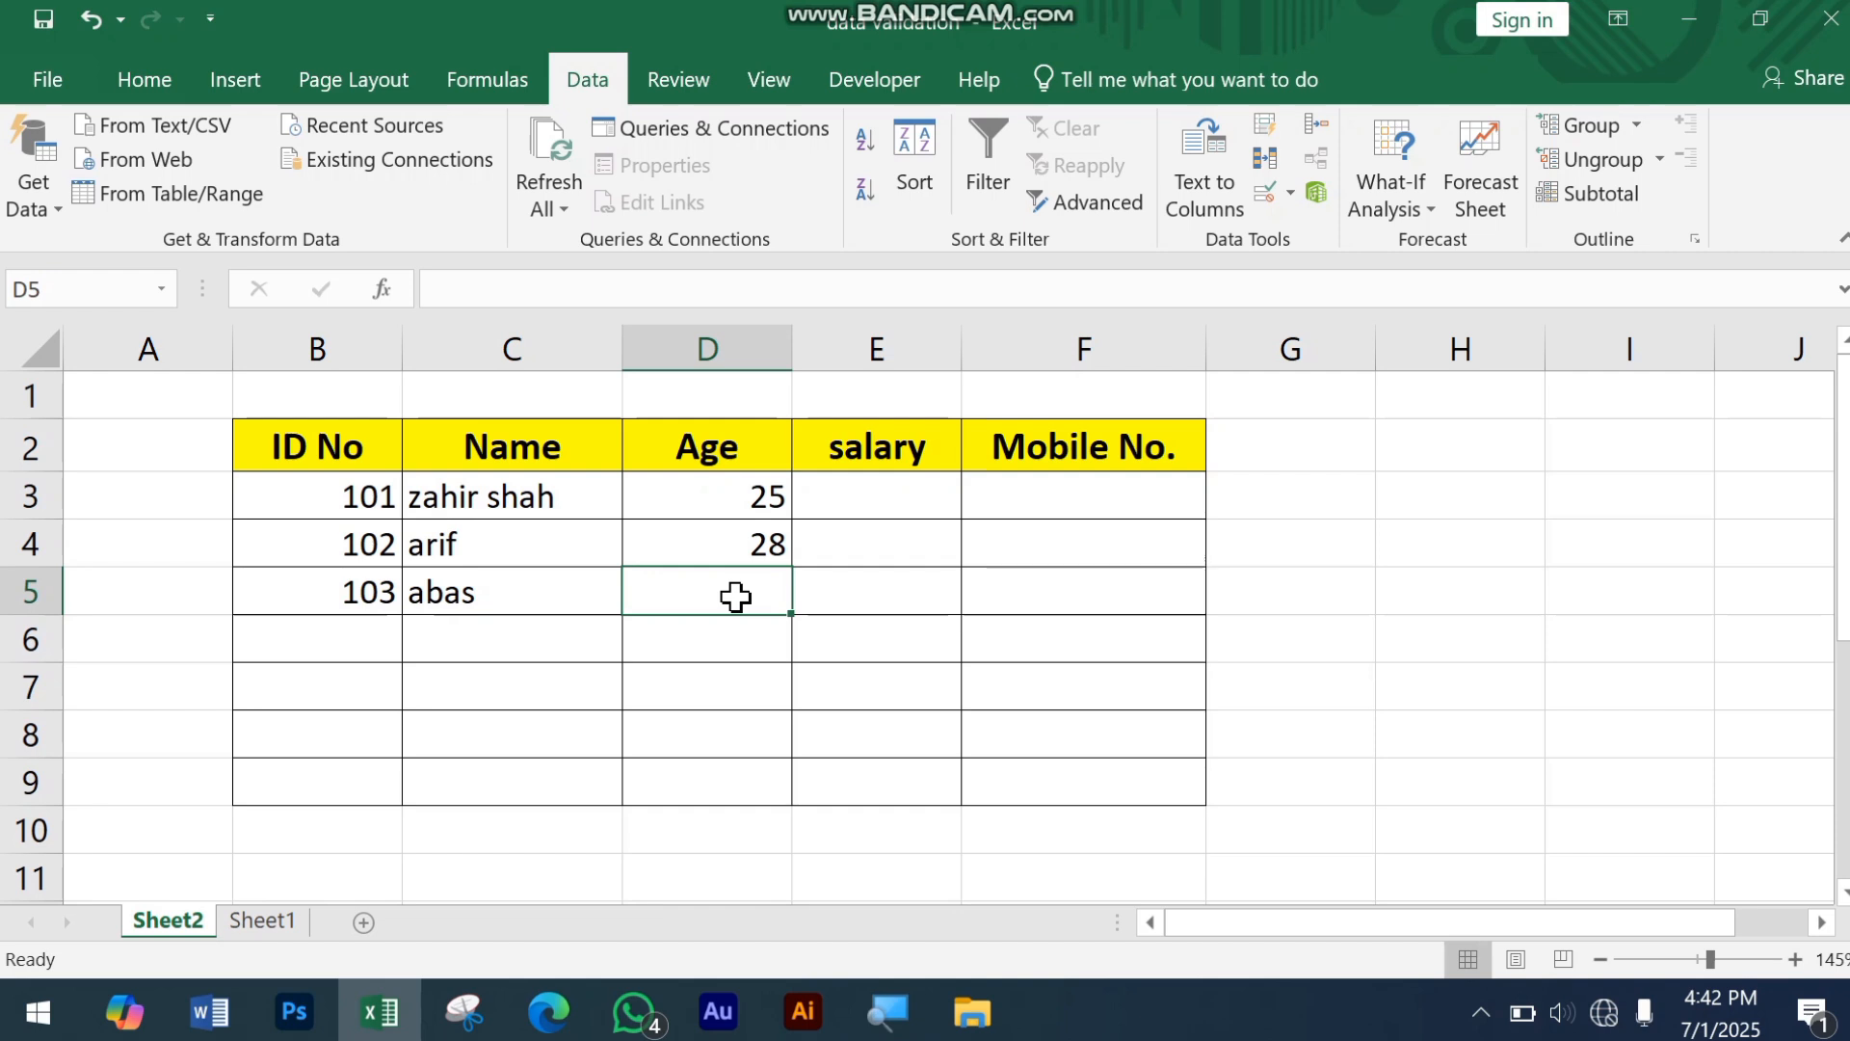
pyautogui.write('45')
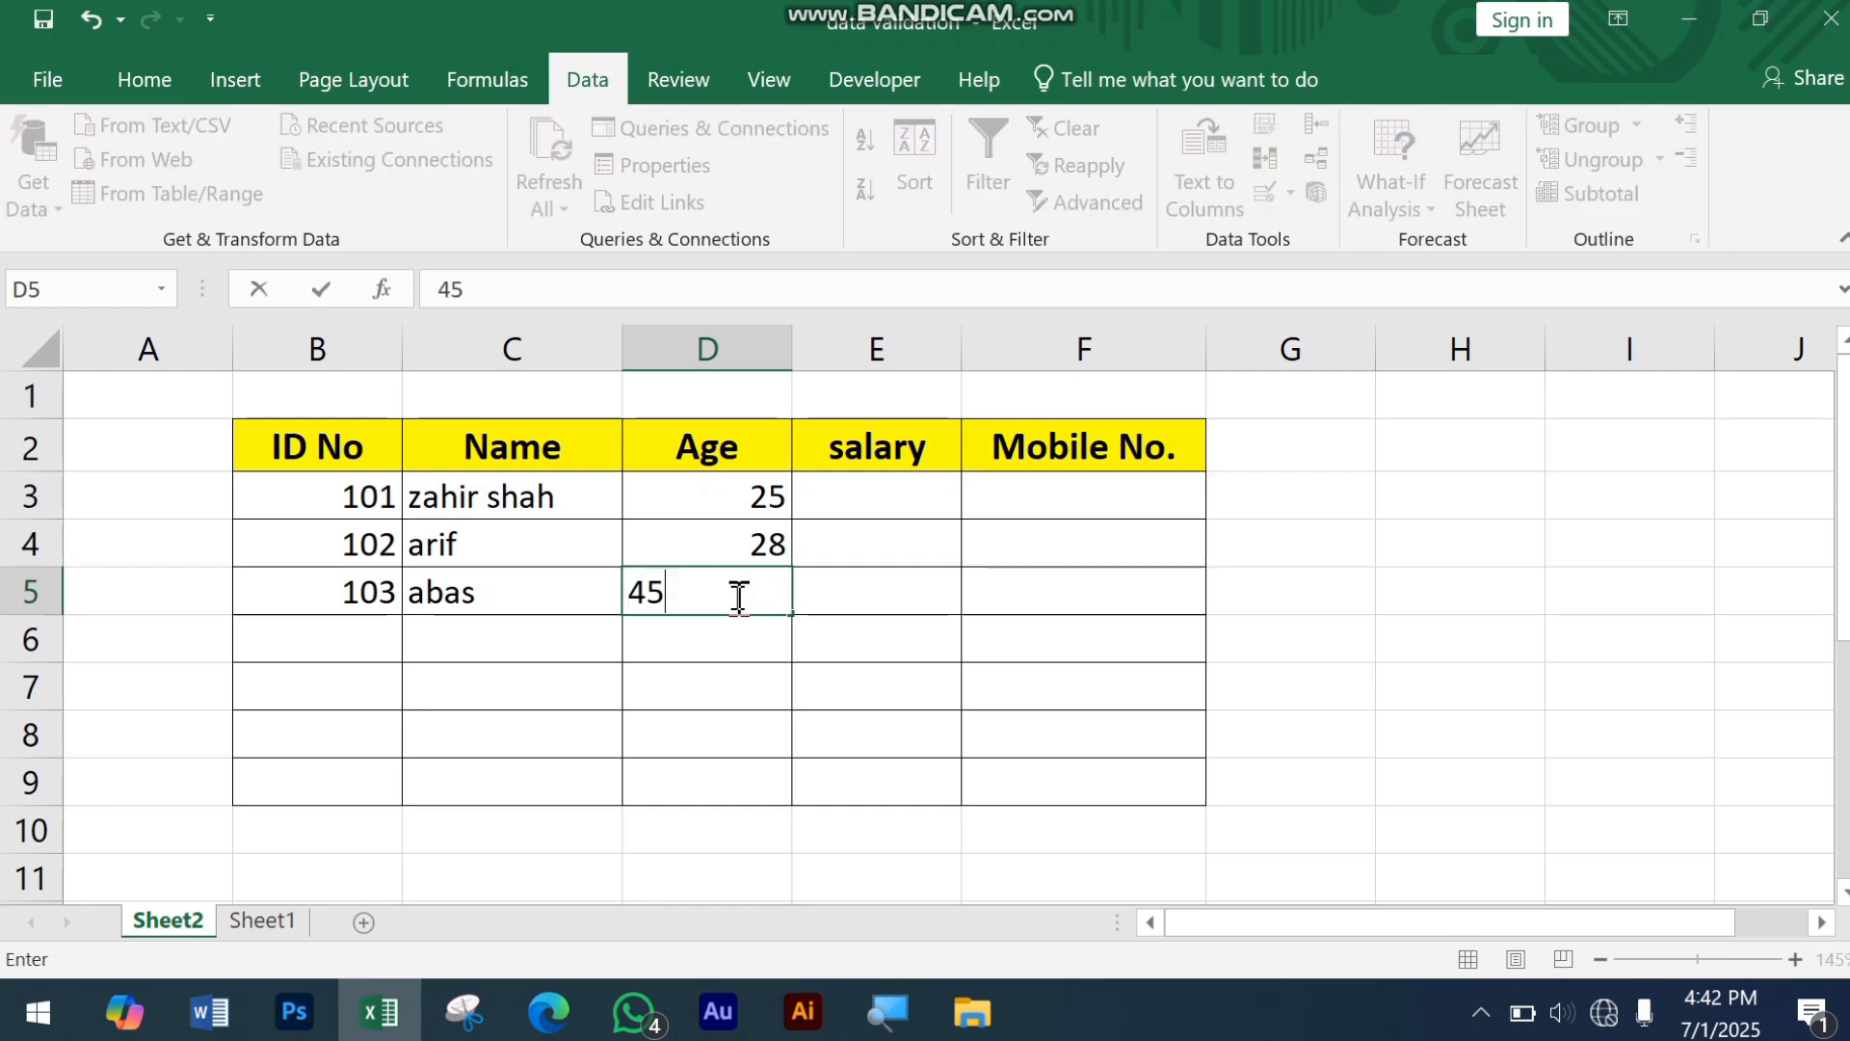
pyautogui.press('Return')
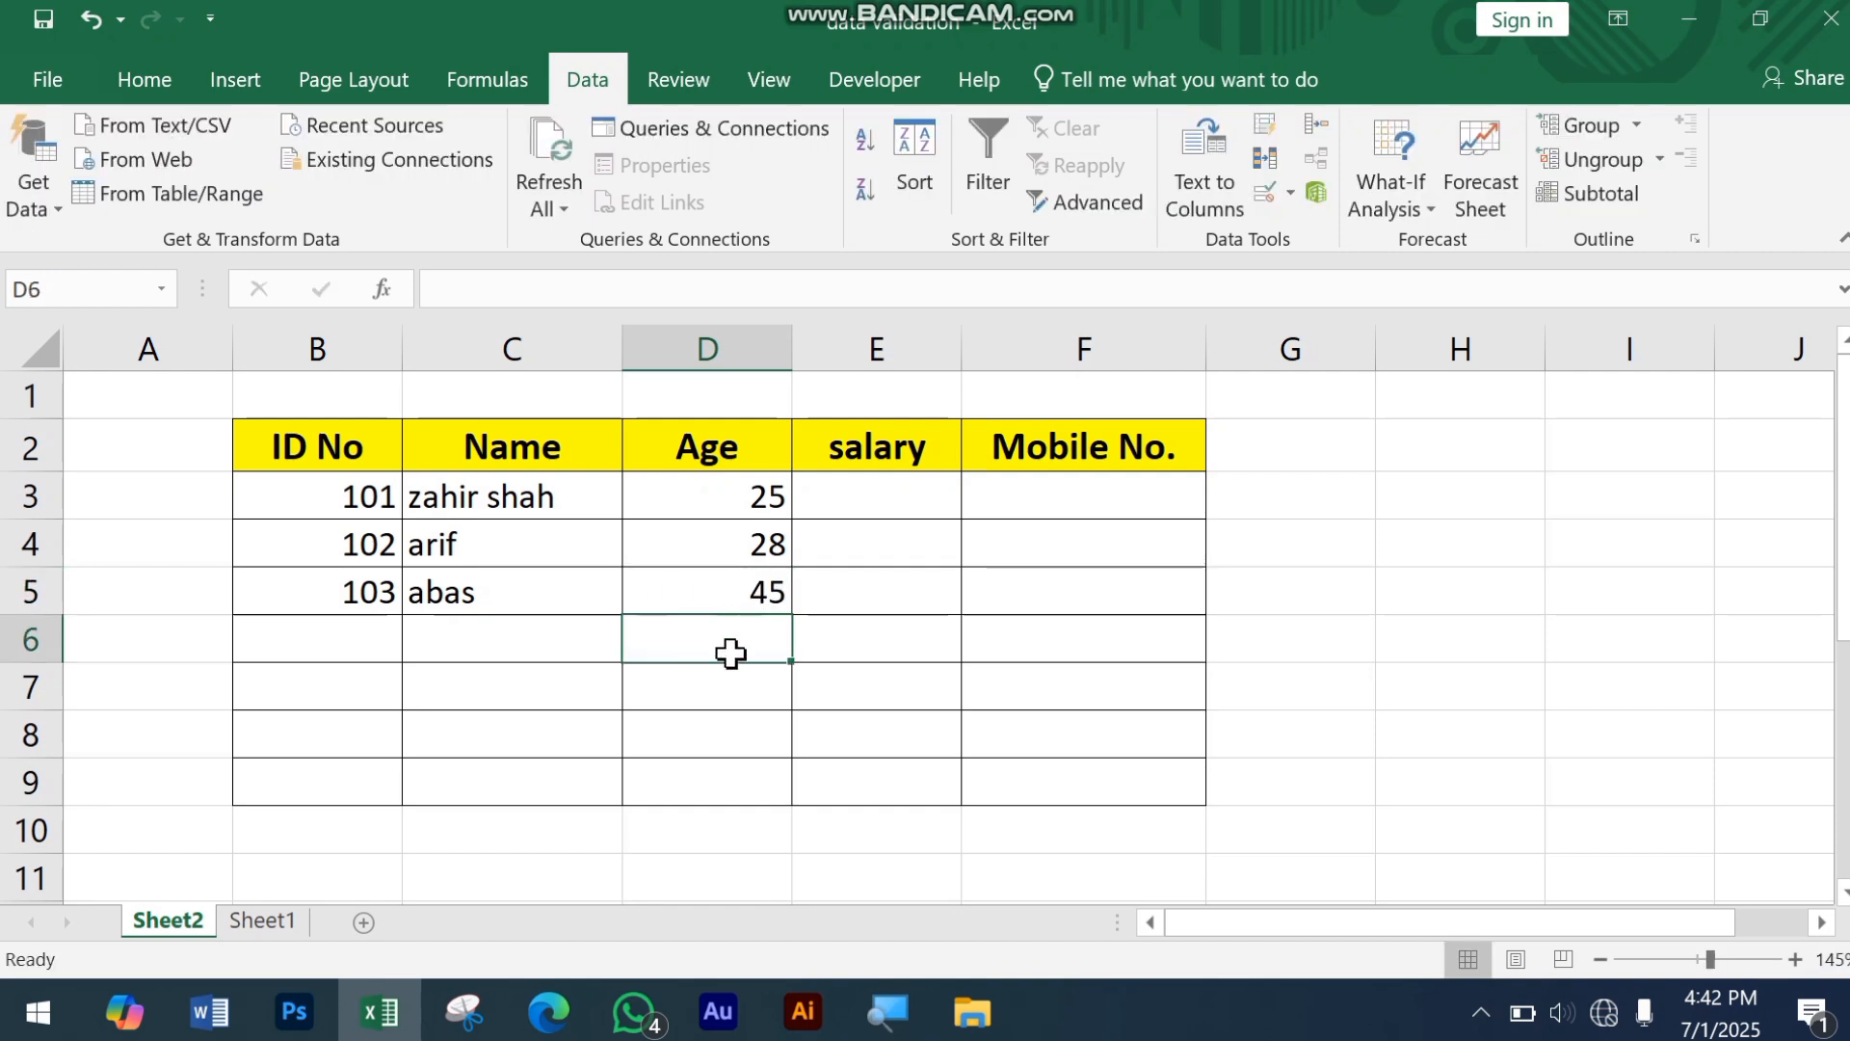
# Step: Test the Age cell D6 with the text "dff" and clear the entry
pyautogui.write('dff')
pyautogui.press('Return')
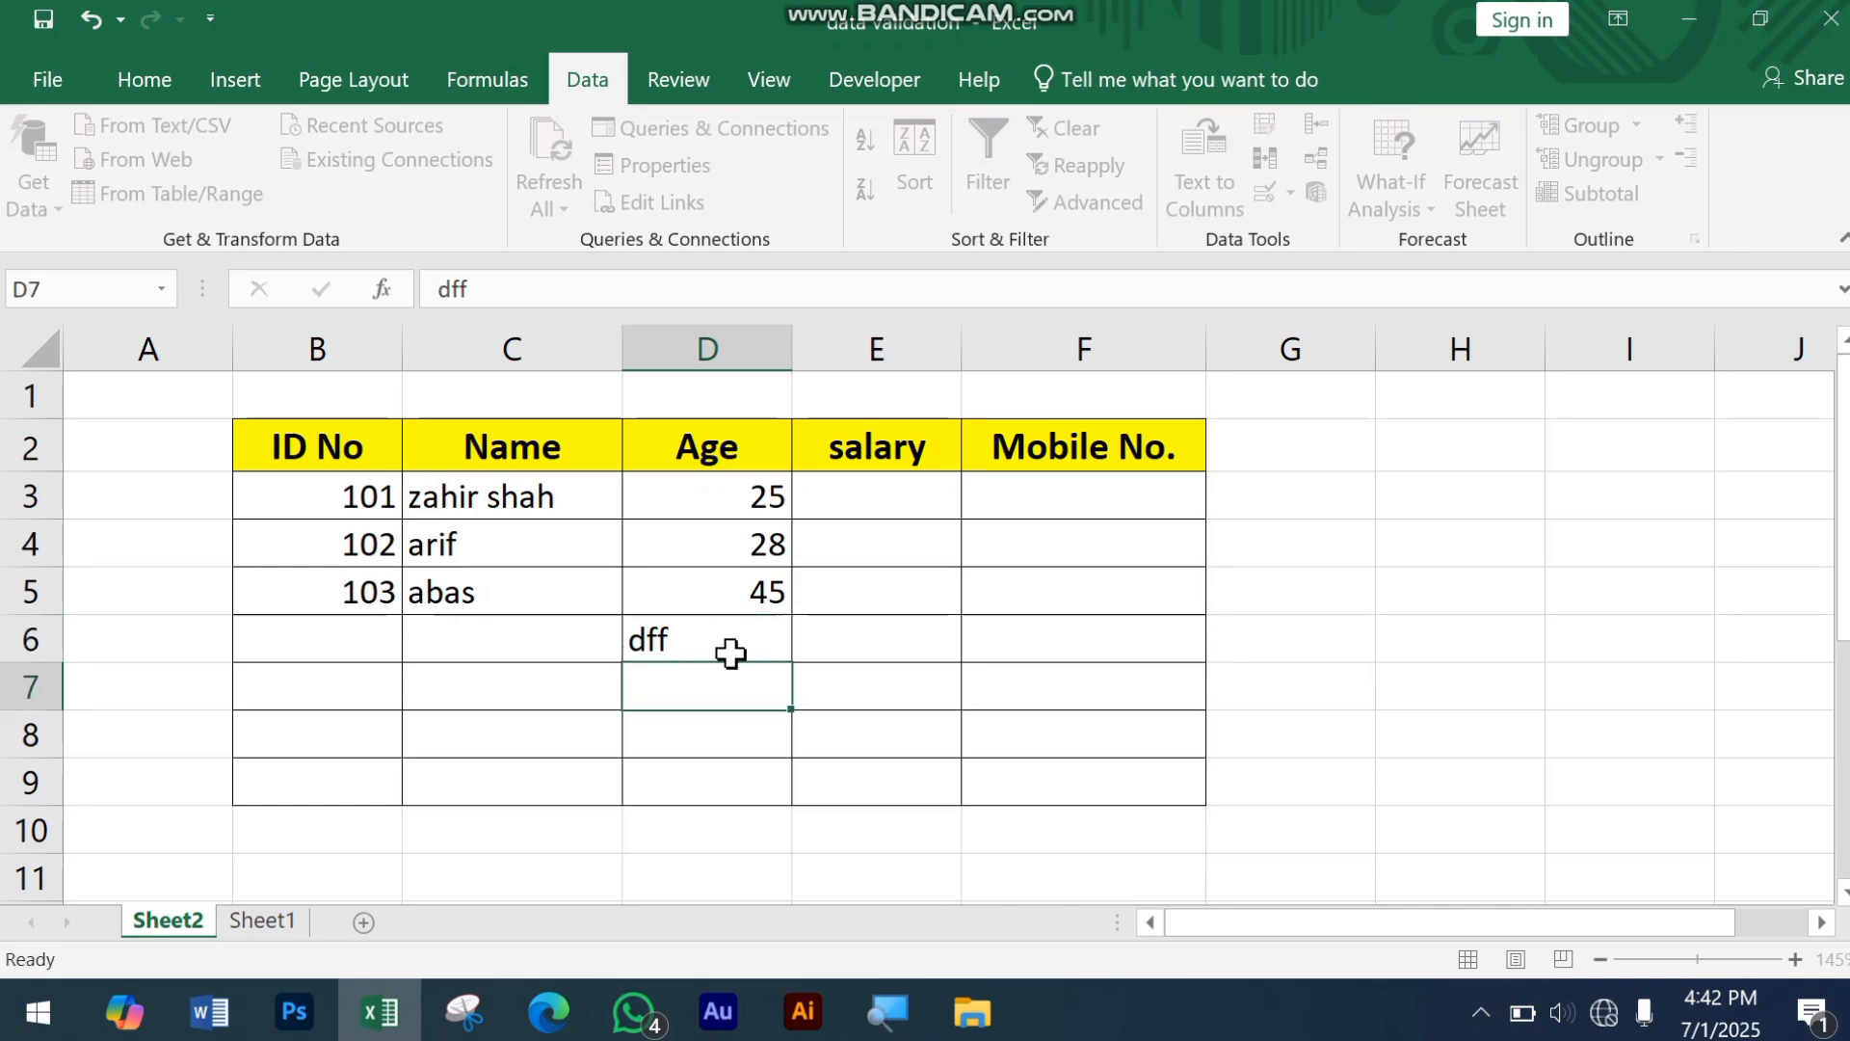
pyautogui.click(709, 636)
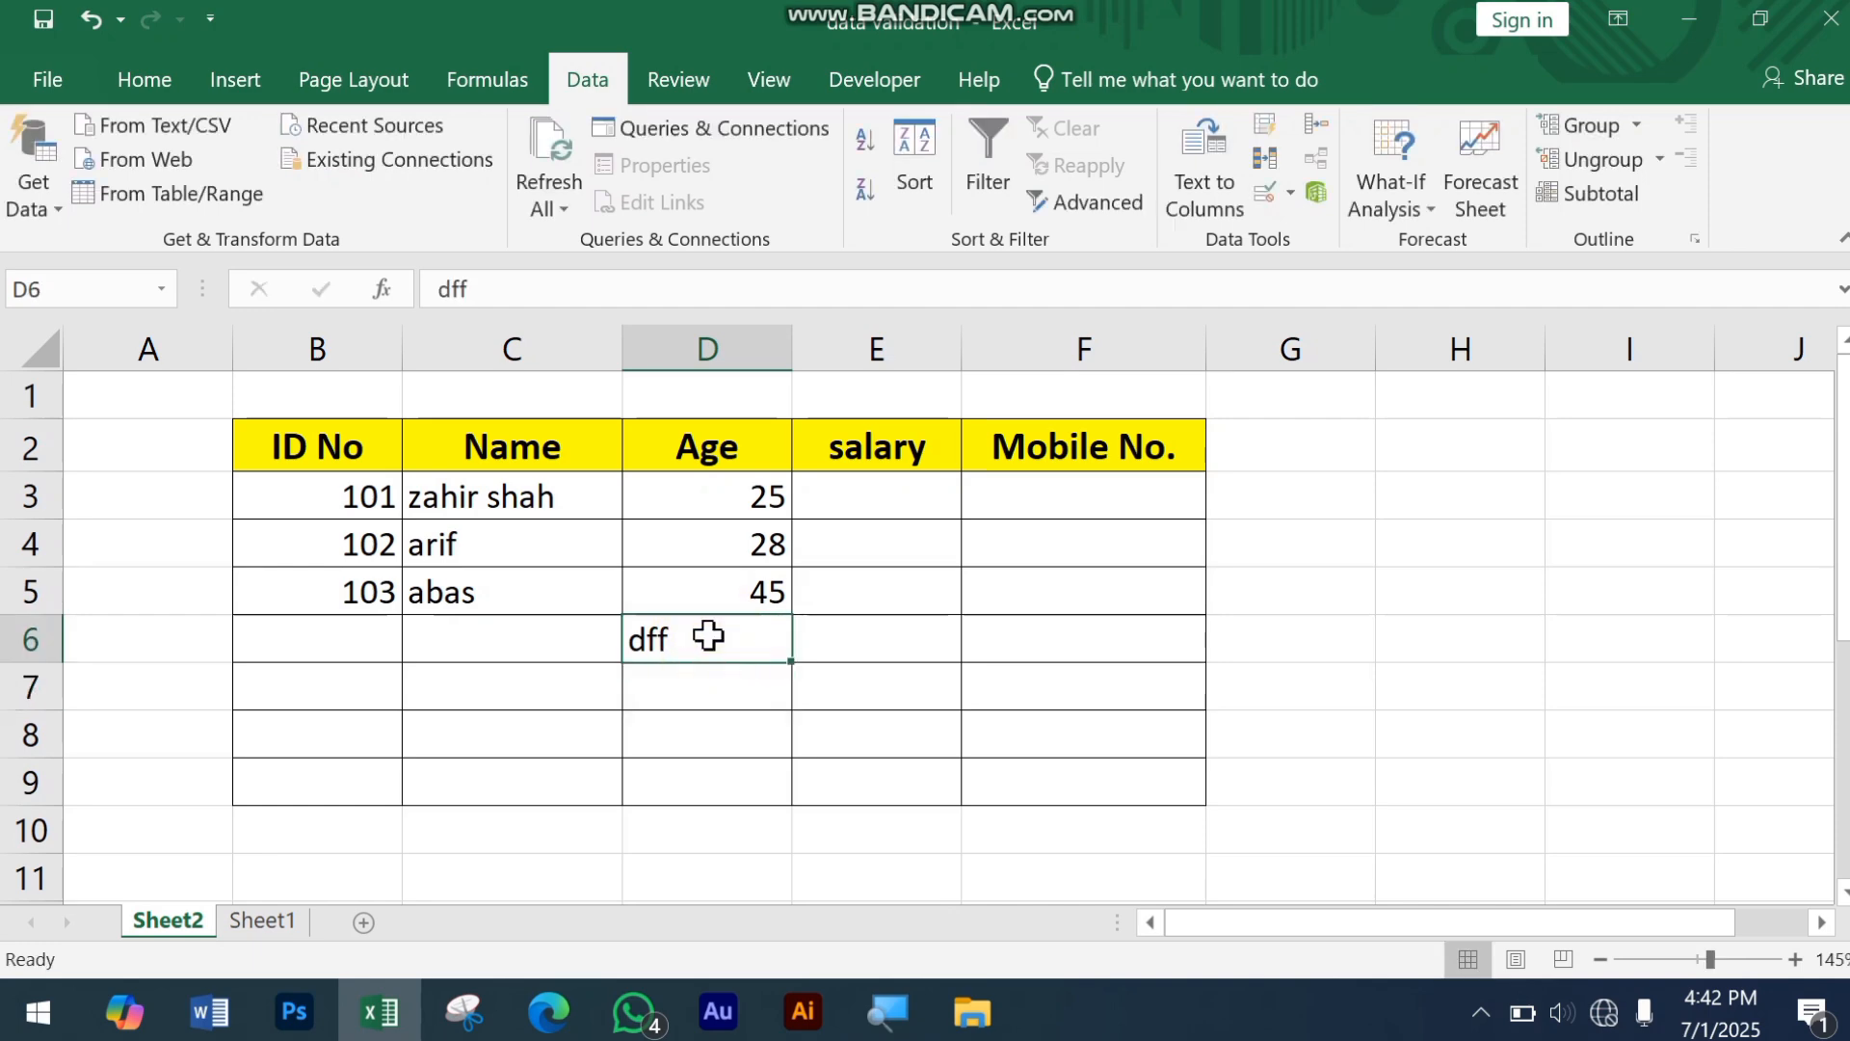
pyautogui.press('Delete')
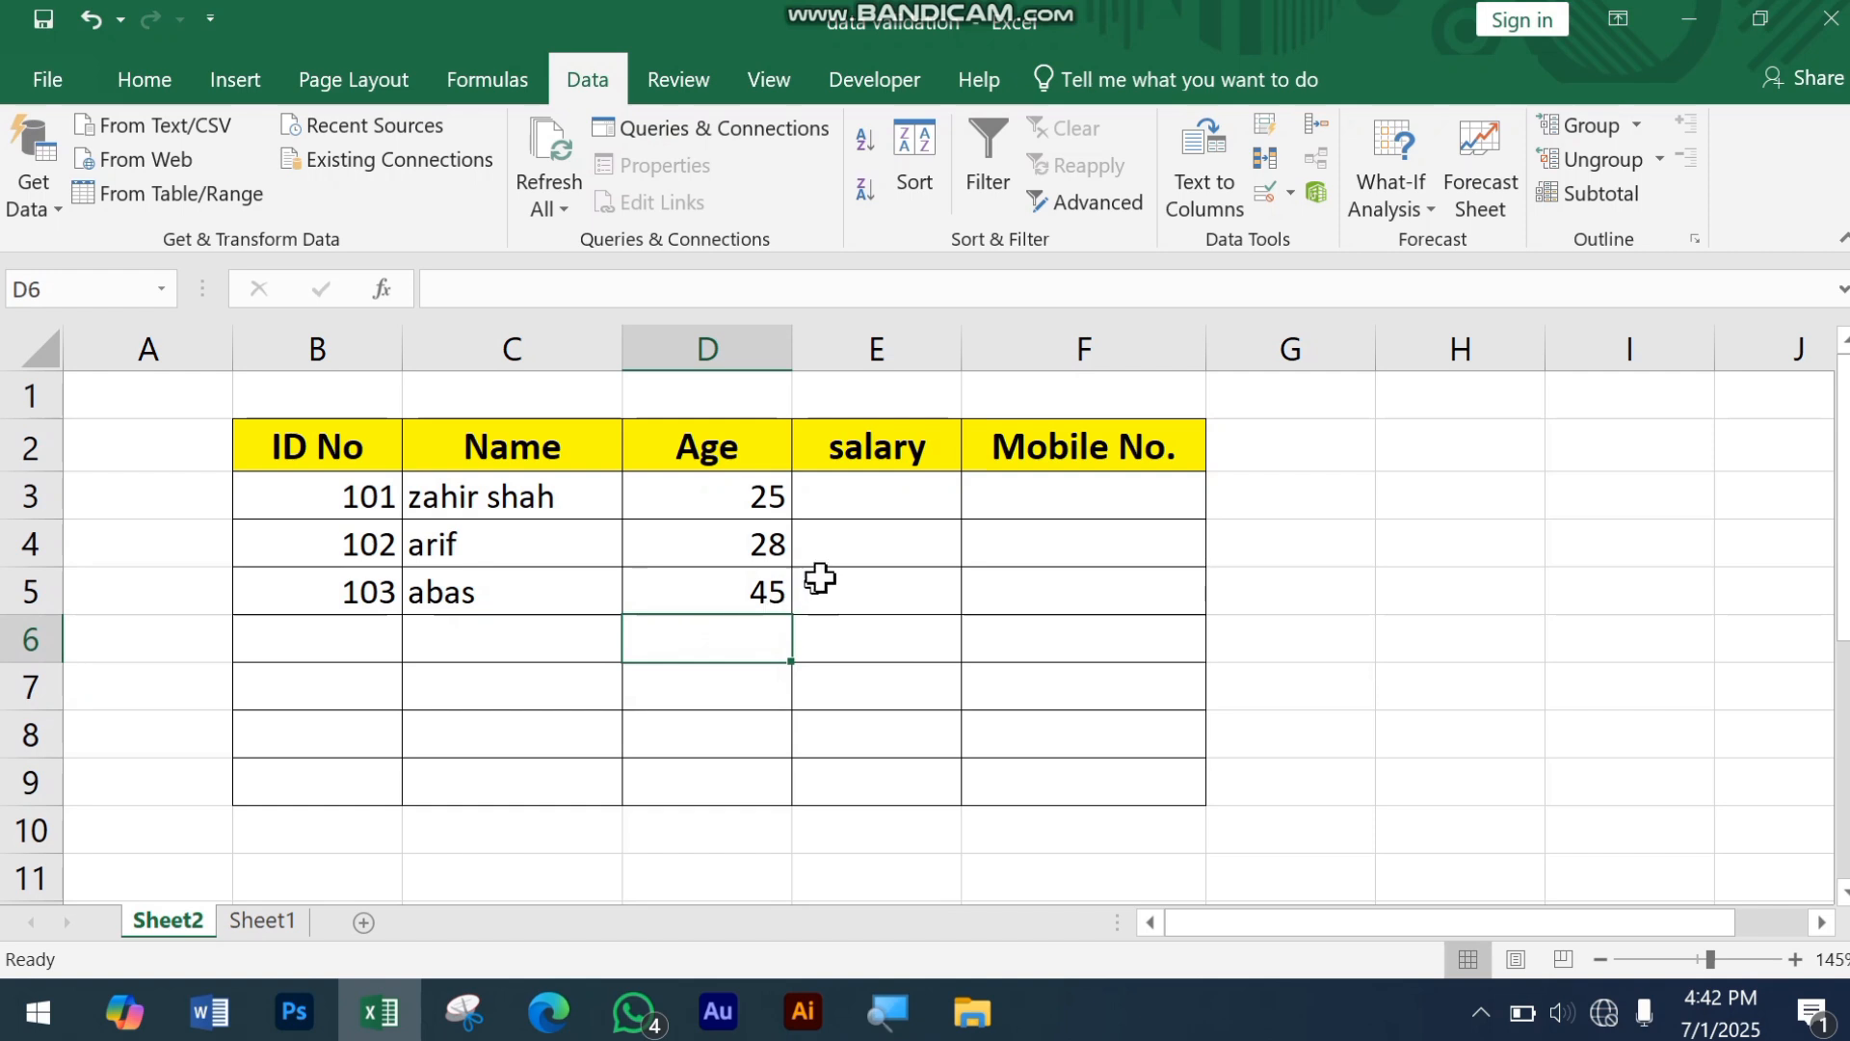
pyautogui.moveTo(753, 507); pyautogui.dragTo(749, 799)
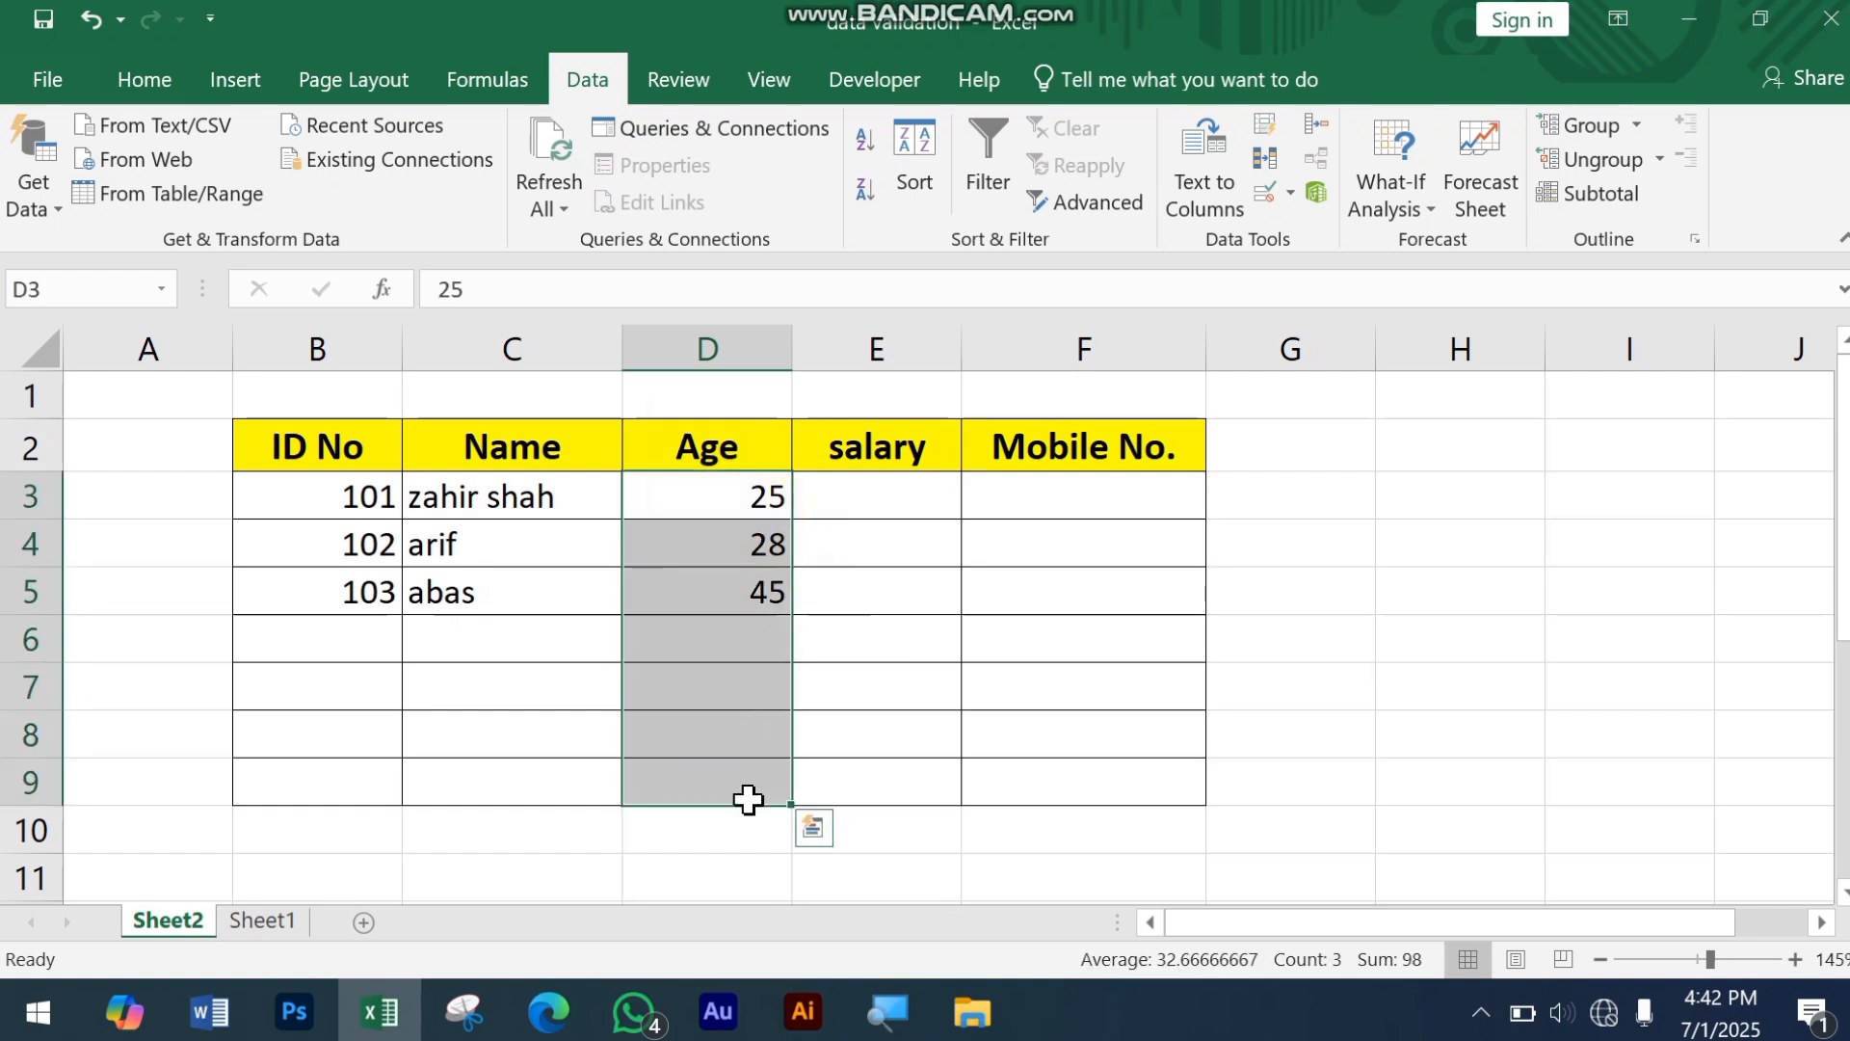
pyautogui.click(743, 633)
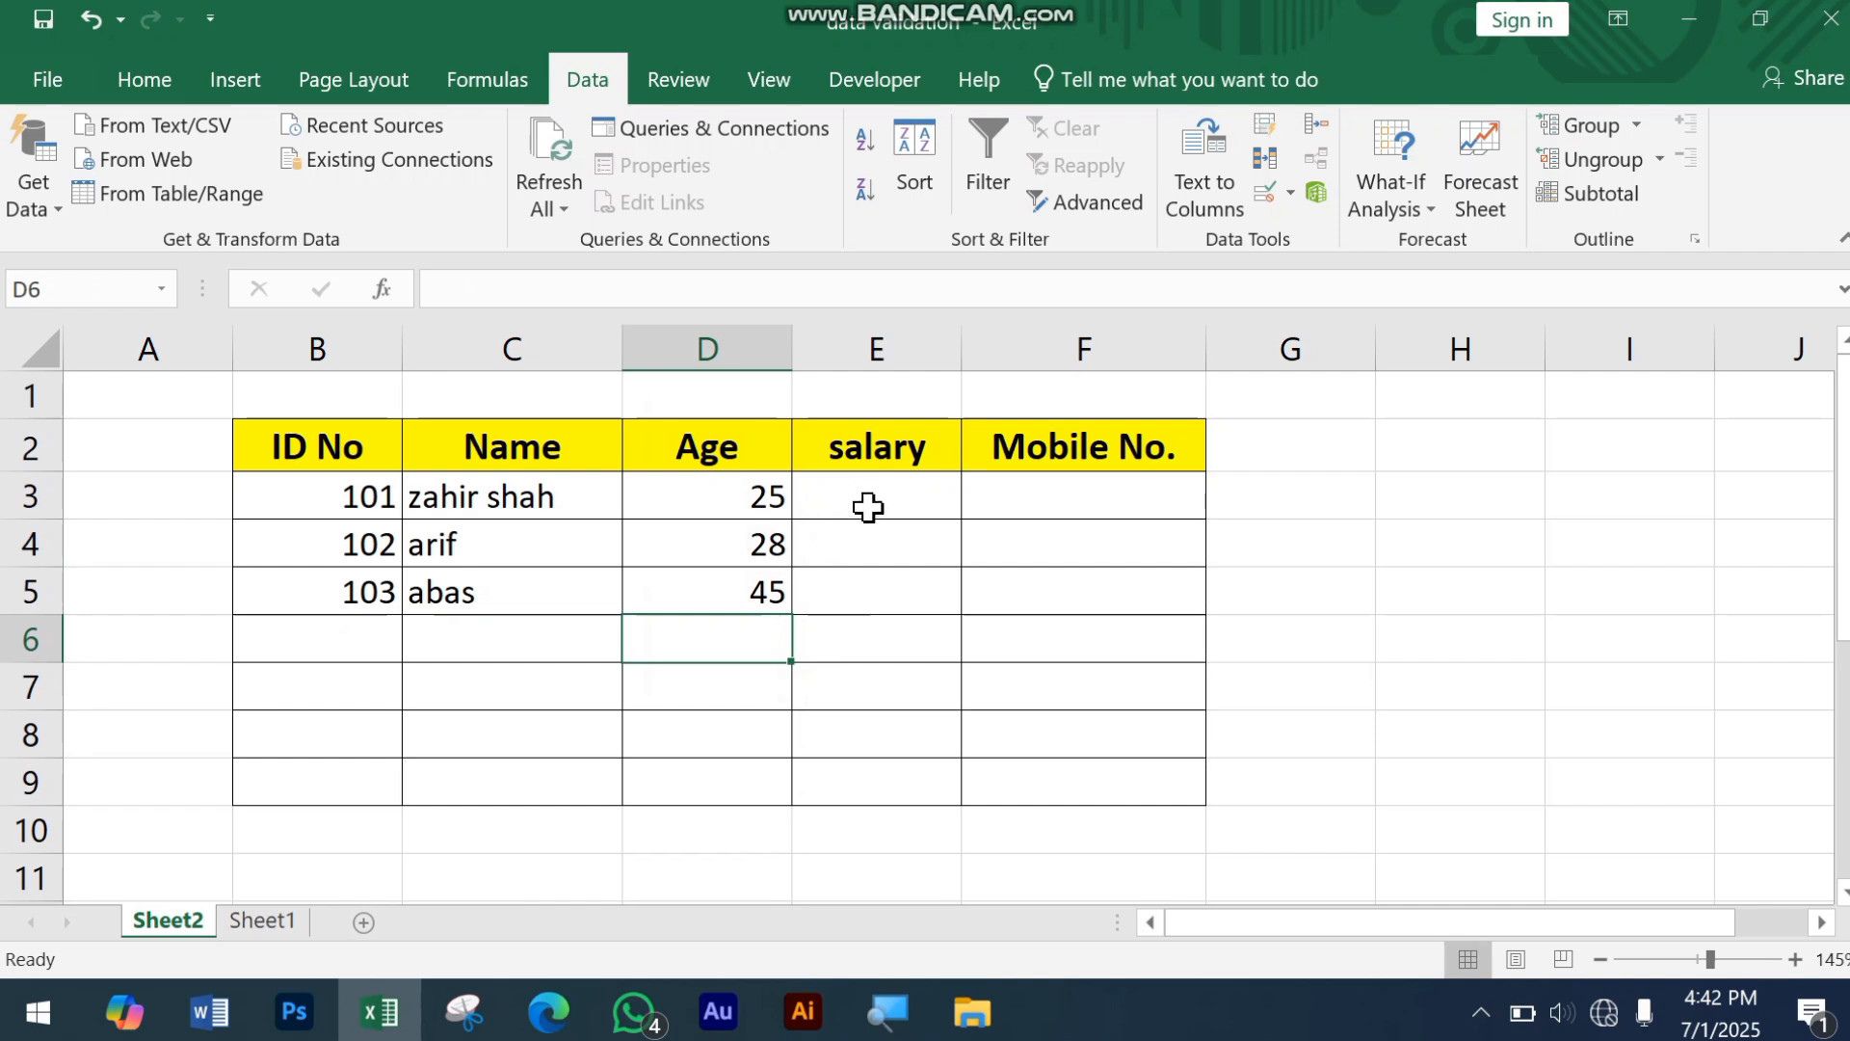
# Step: Fill in the salary column with 33000, 4000 and 300 in cells E3 to E5
pyautogui.click(868, 505)
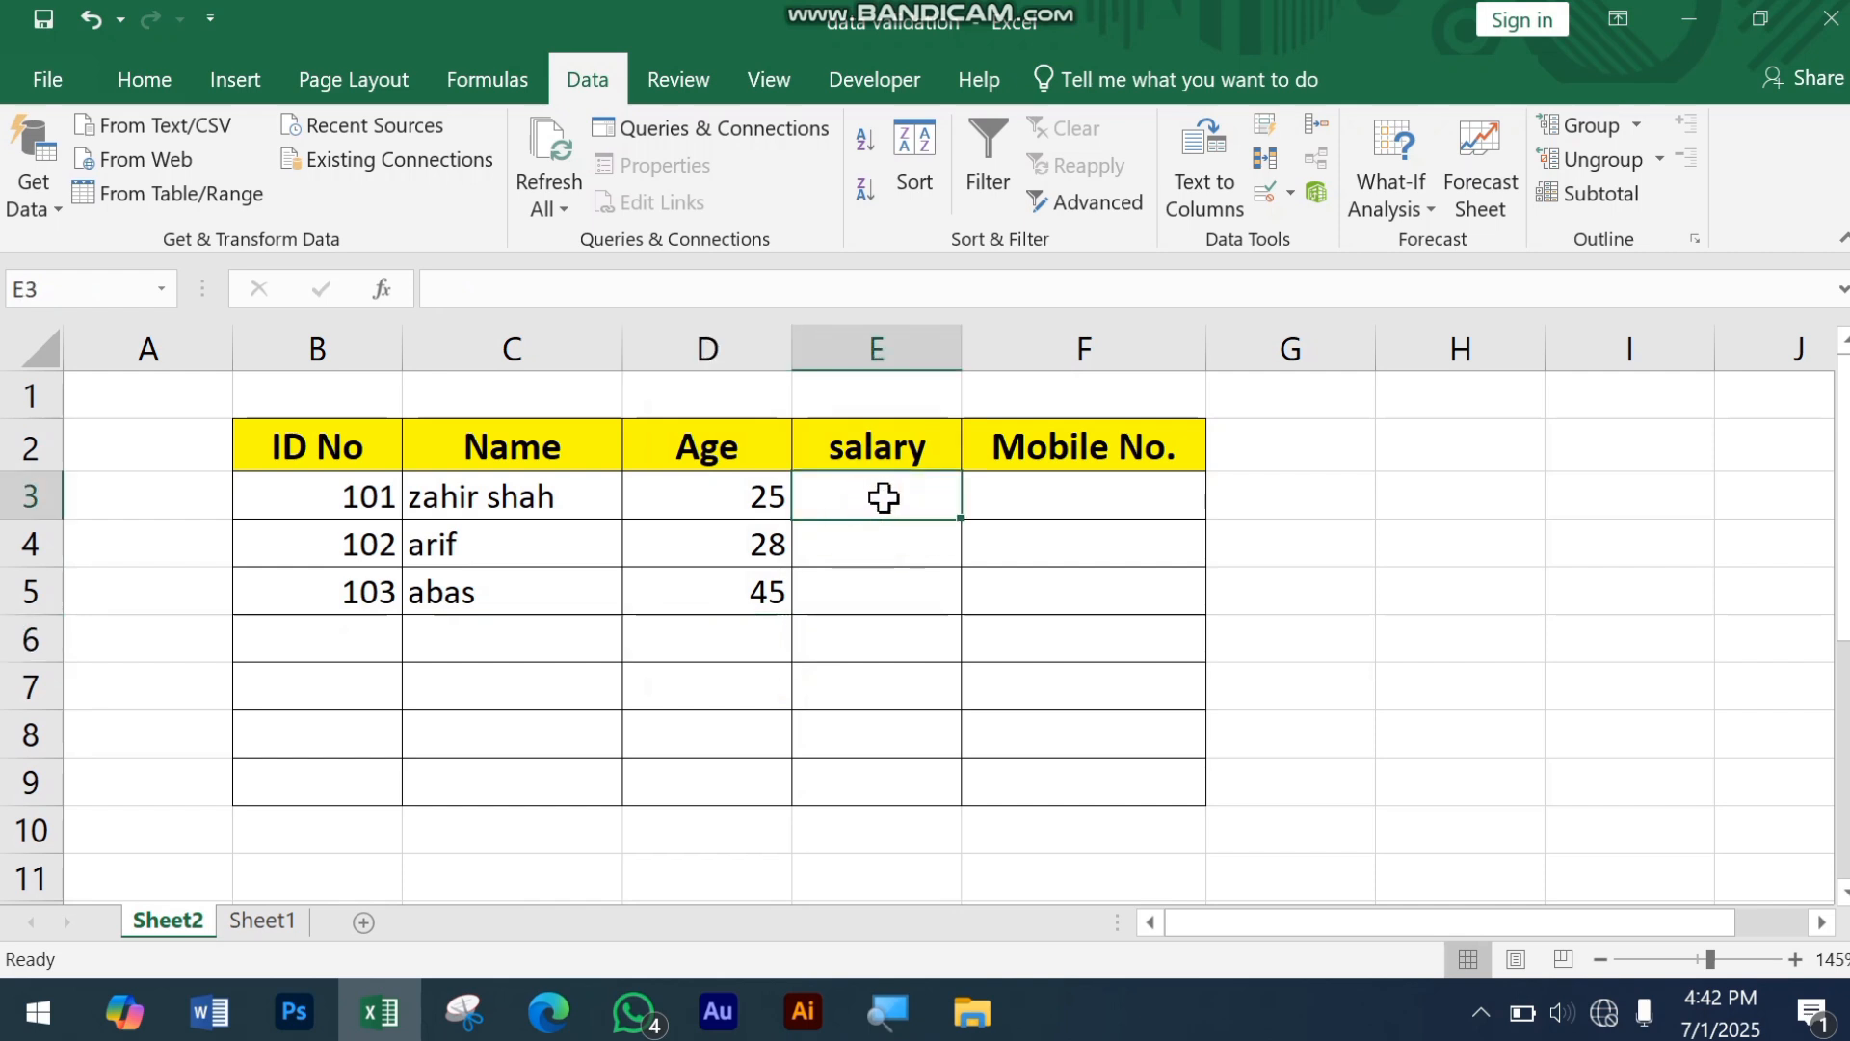
pyautogui.write('33000')
pyautogui.press('Return')
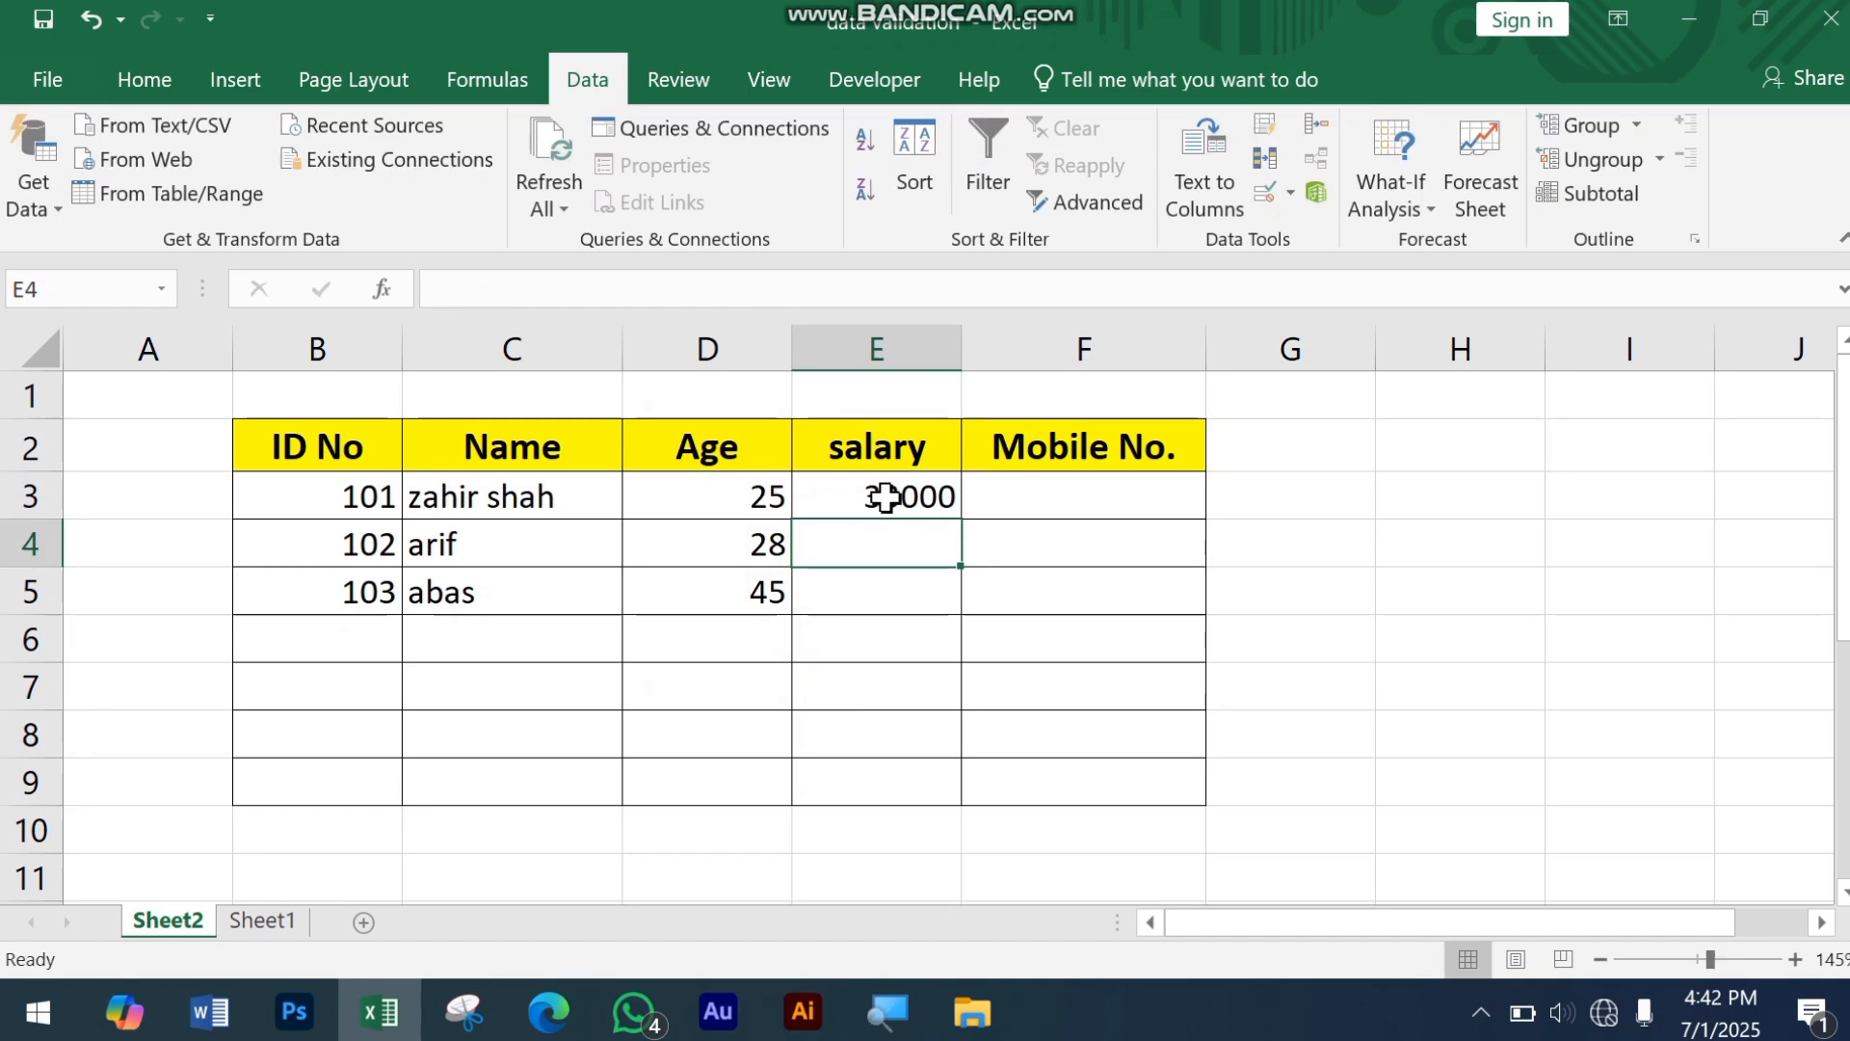
pyautogui.write('4000')
pyautogui.press('Return')
pyautogui.write('30')
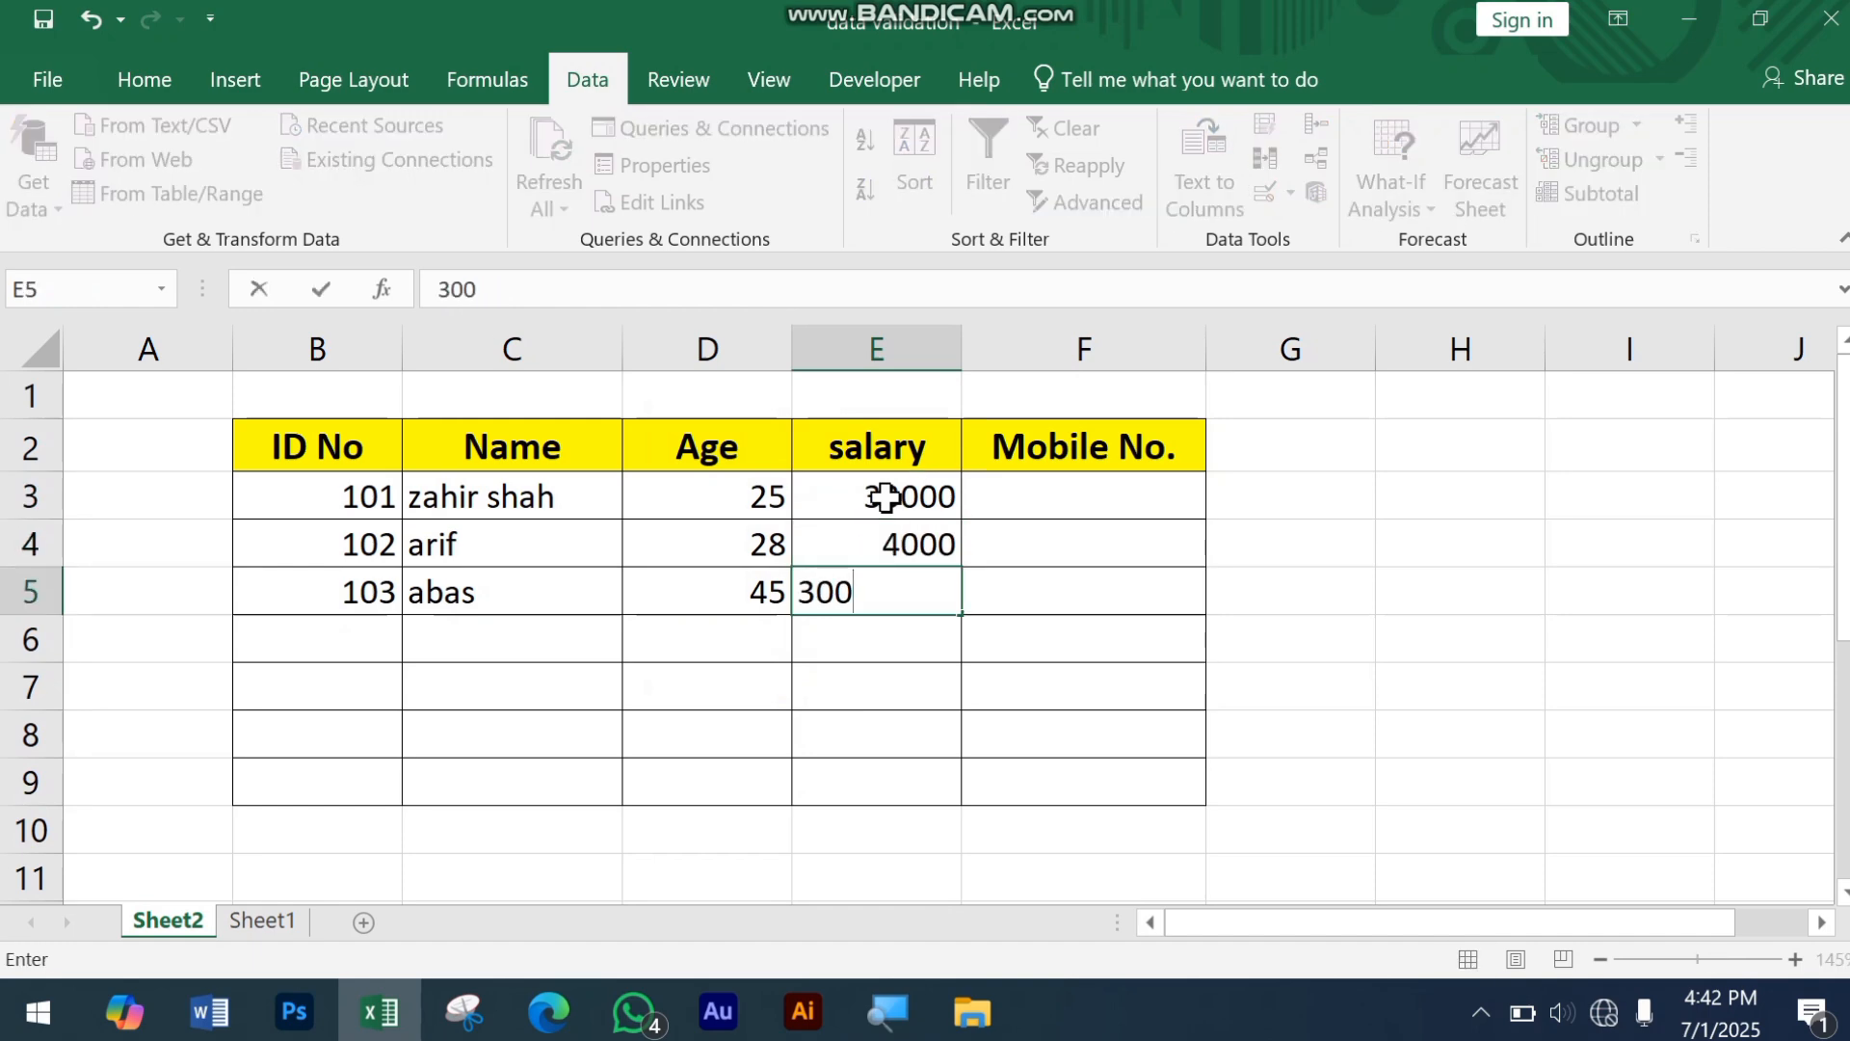
pyautogui.write('0')
pyautogui.press('Return')
# Step: Apply data validation to the Mobile No. cell F3 allowing only a text length between 10 and 10, with no custom error alert
pyautogui.click(1116, 494)
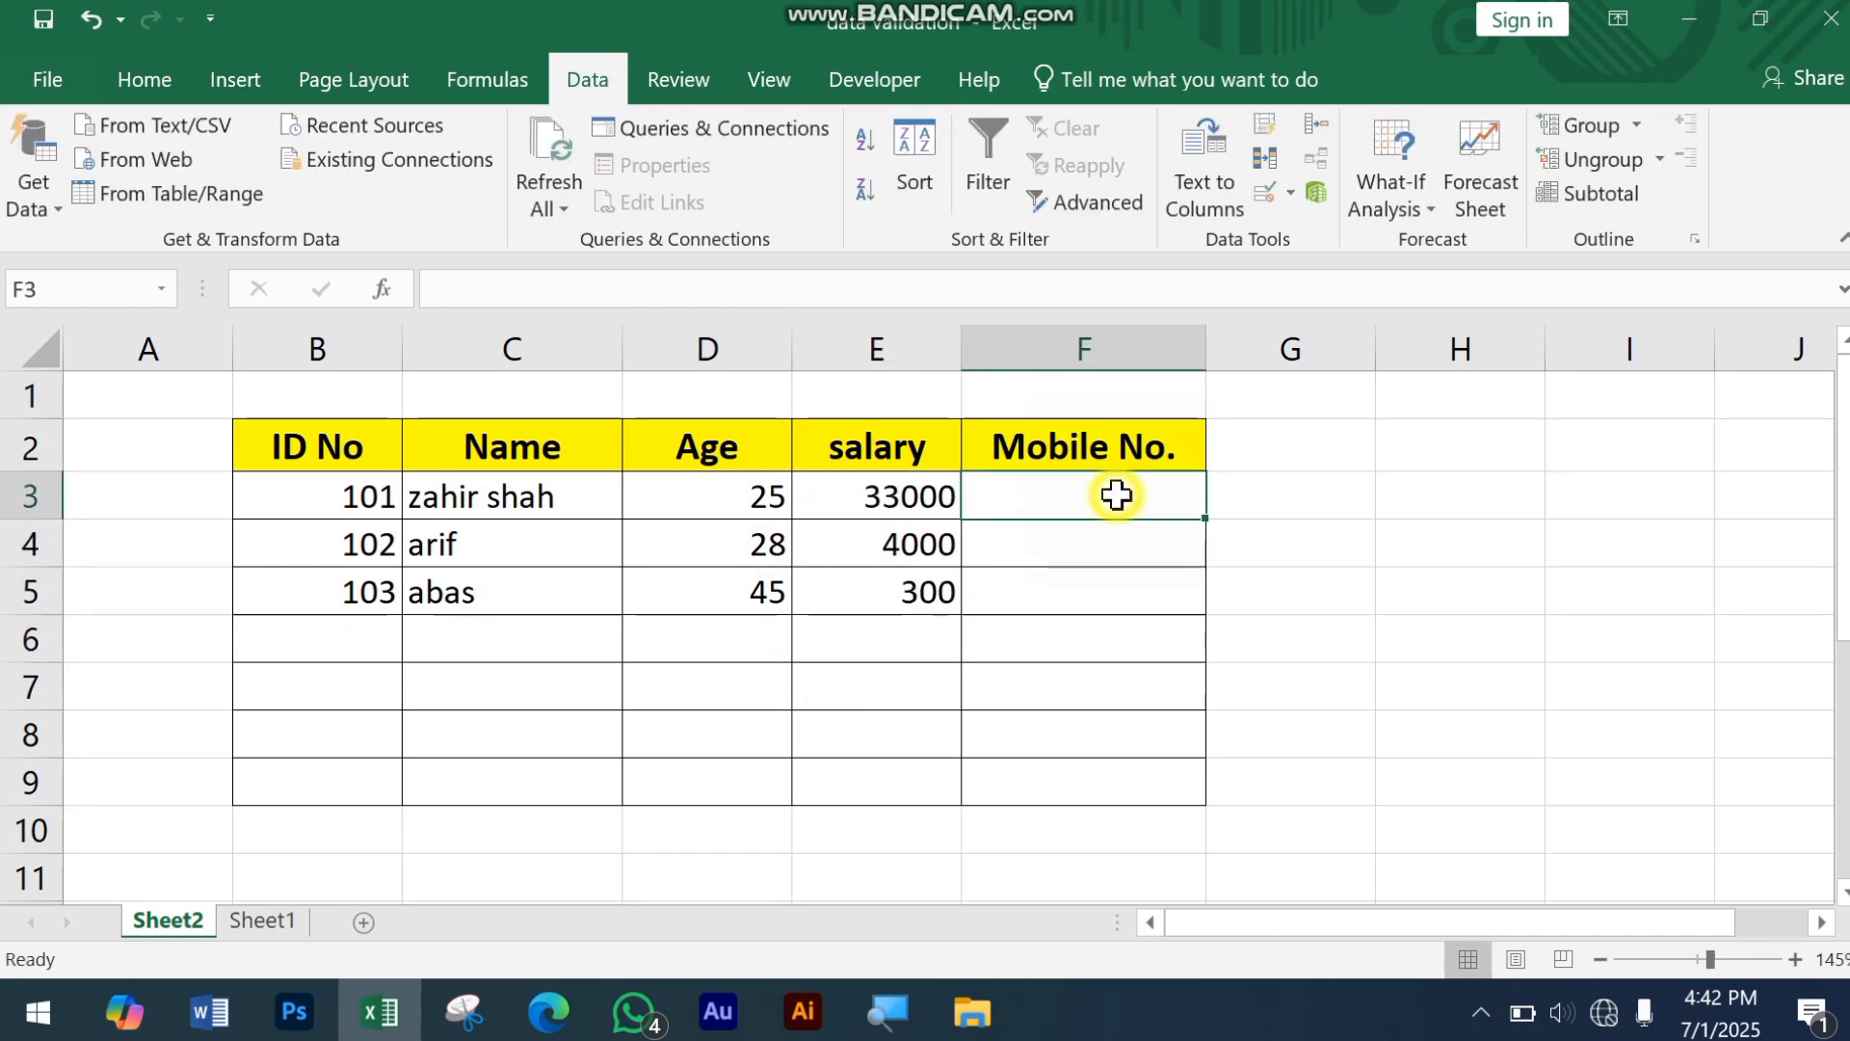
pyautogui.moveTo(1116, 495); pyautogui.dragTo(1115, 771)
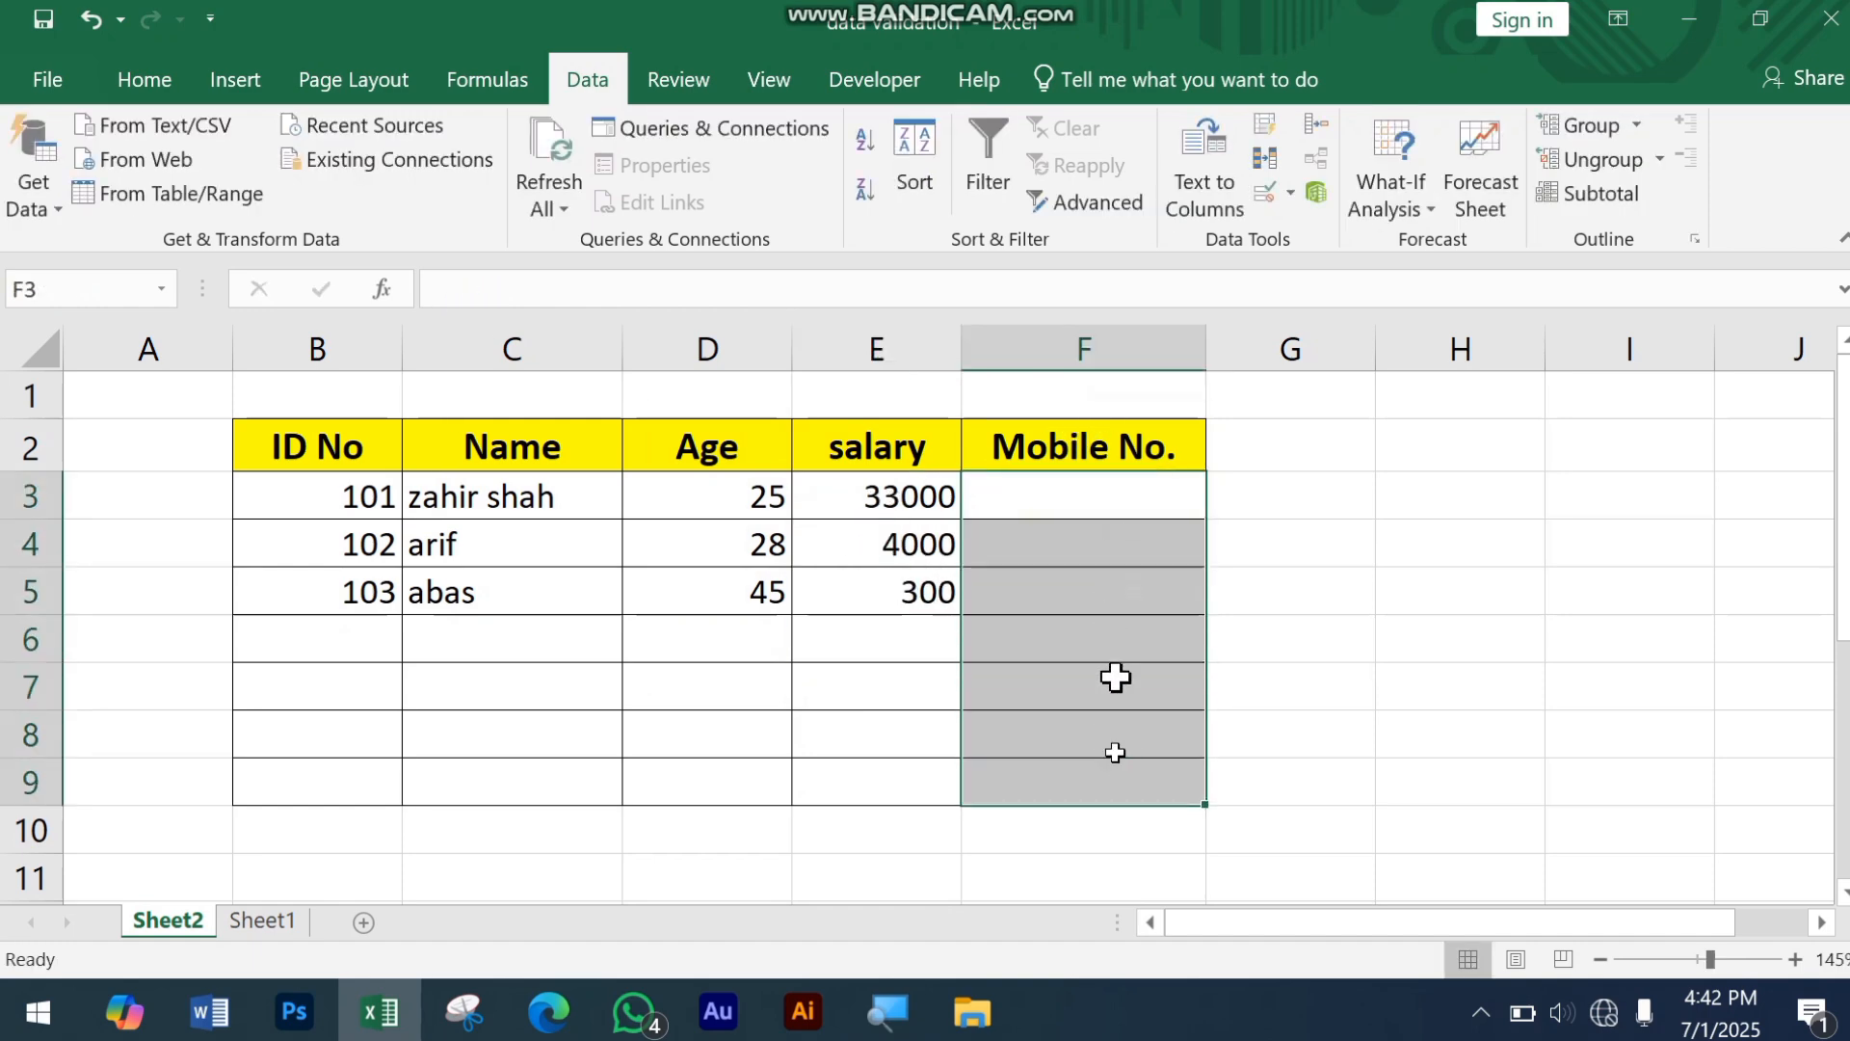
pyautogui.click(1093, 511)
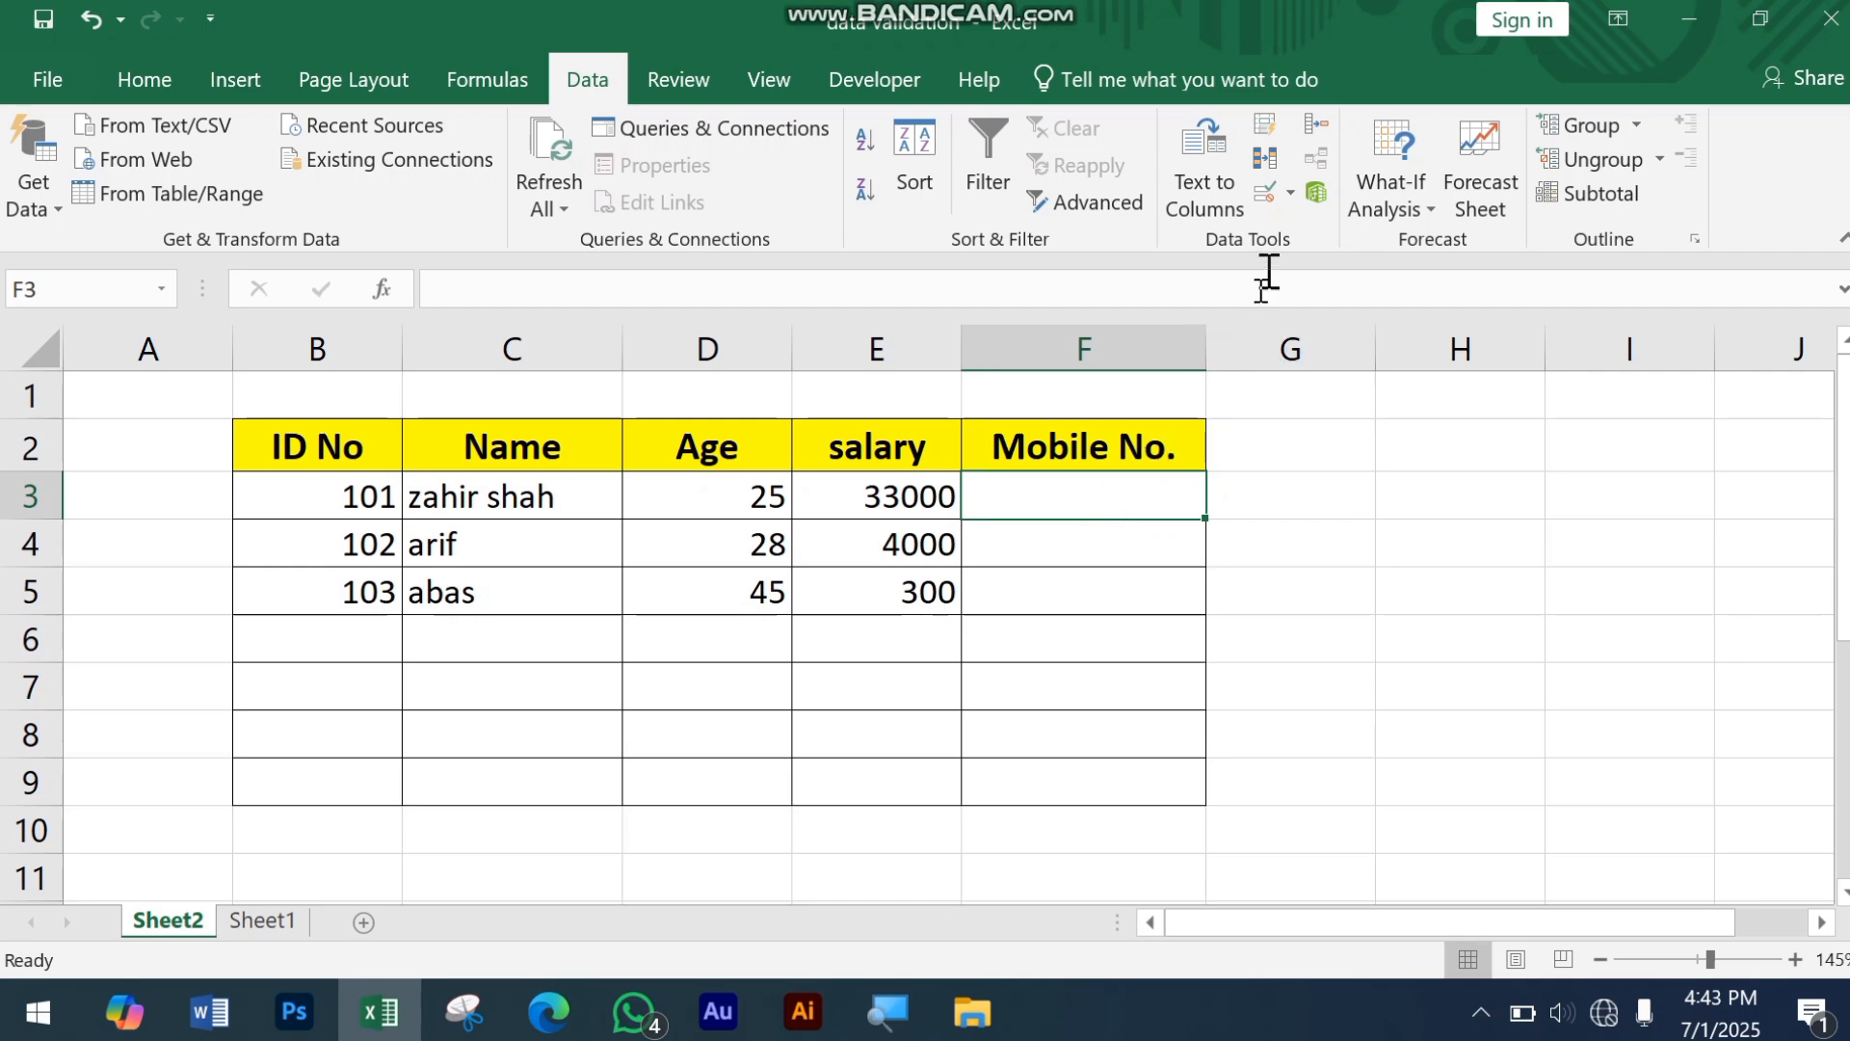
pyautogui.click(1262, 190)
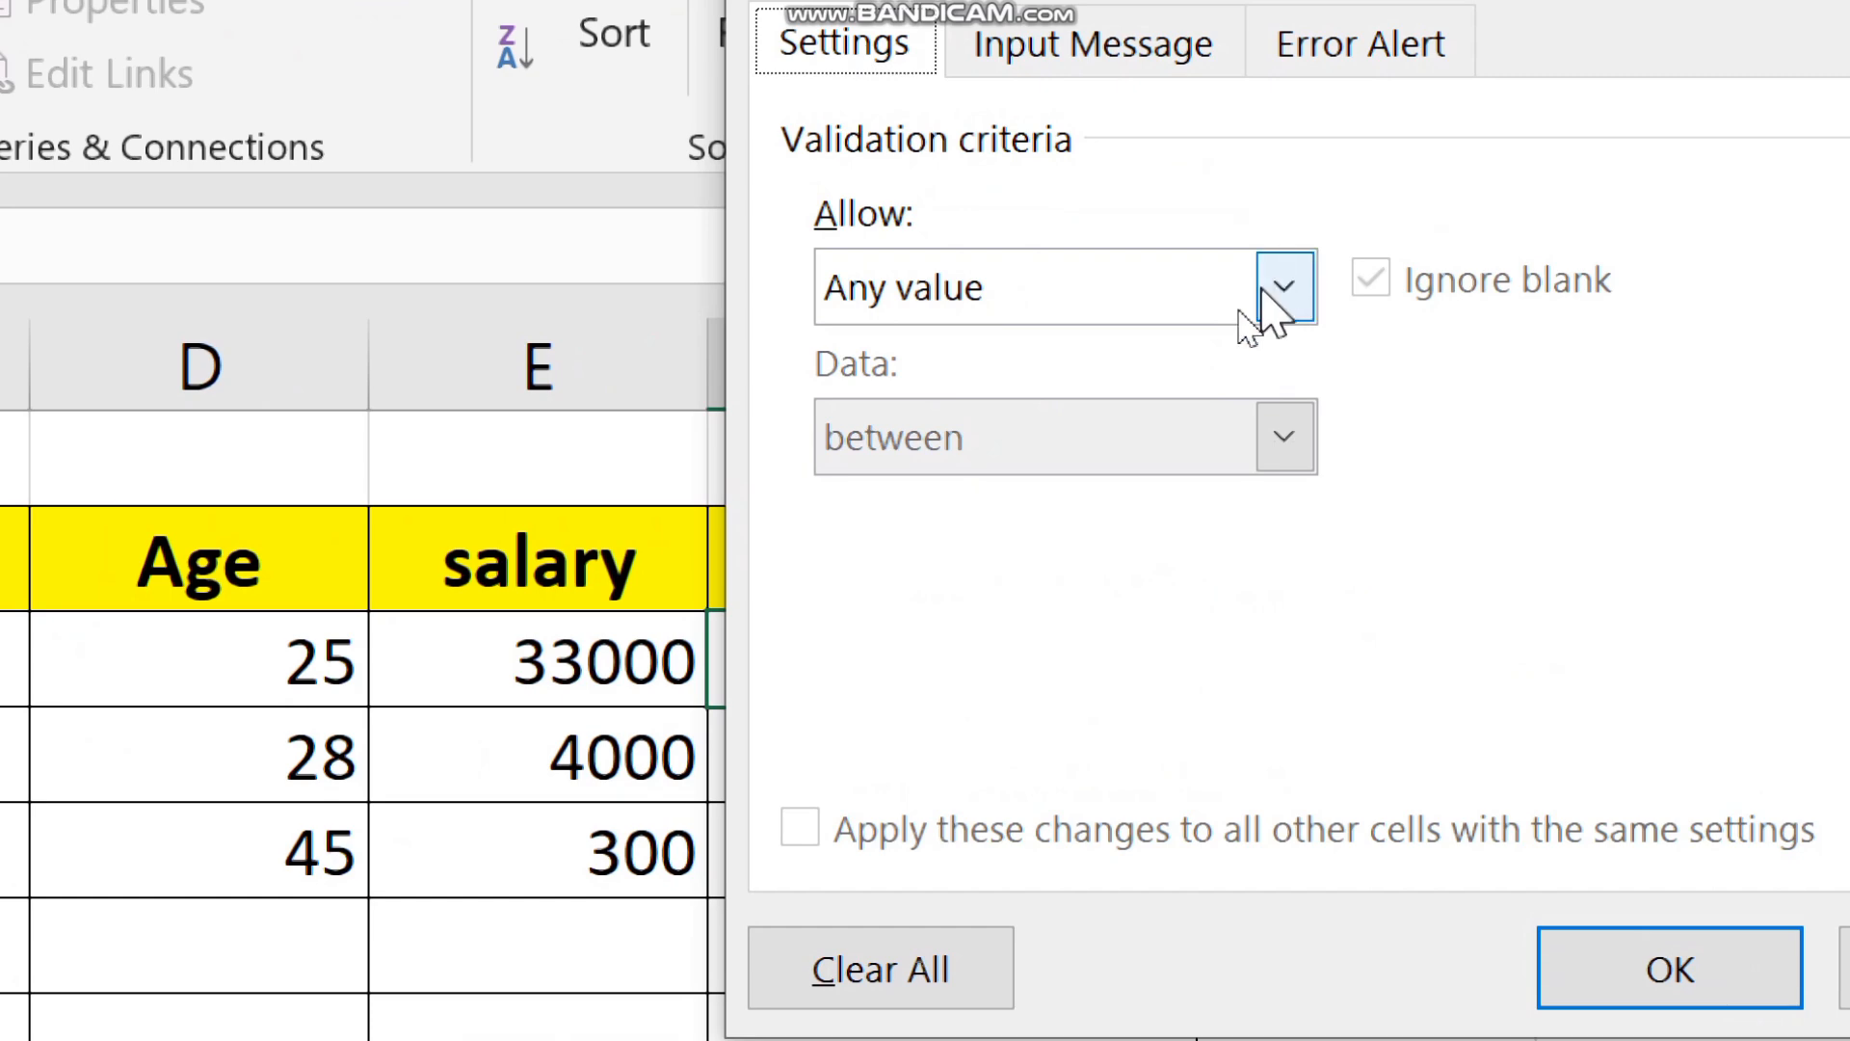
pyautogui.click(1245, 309)
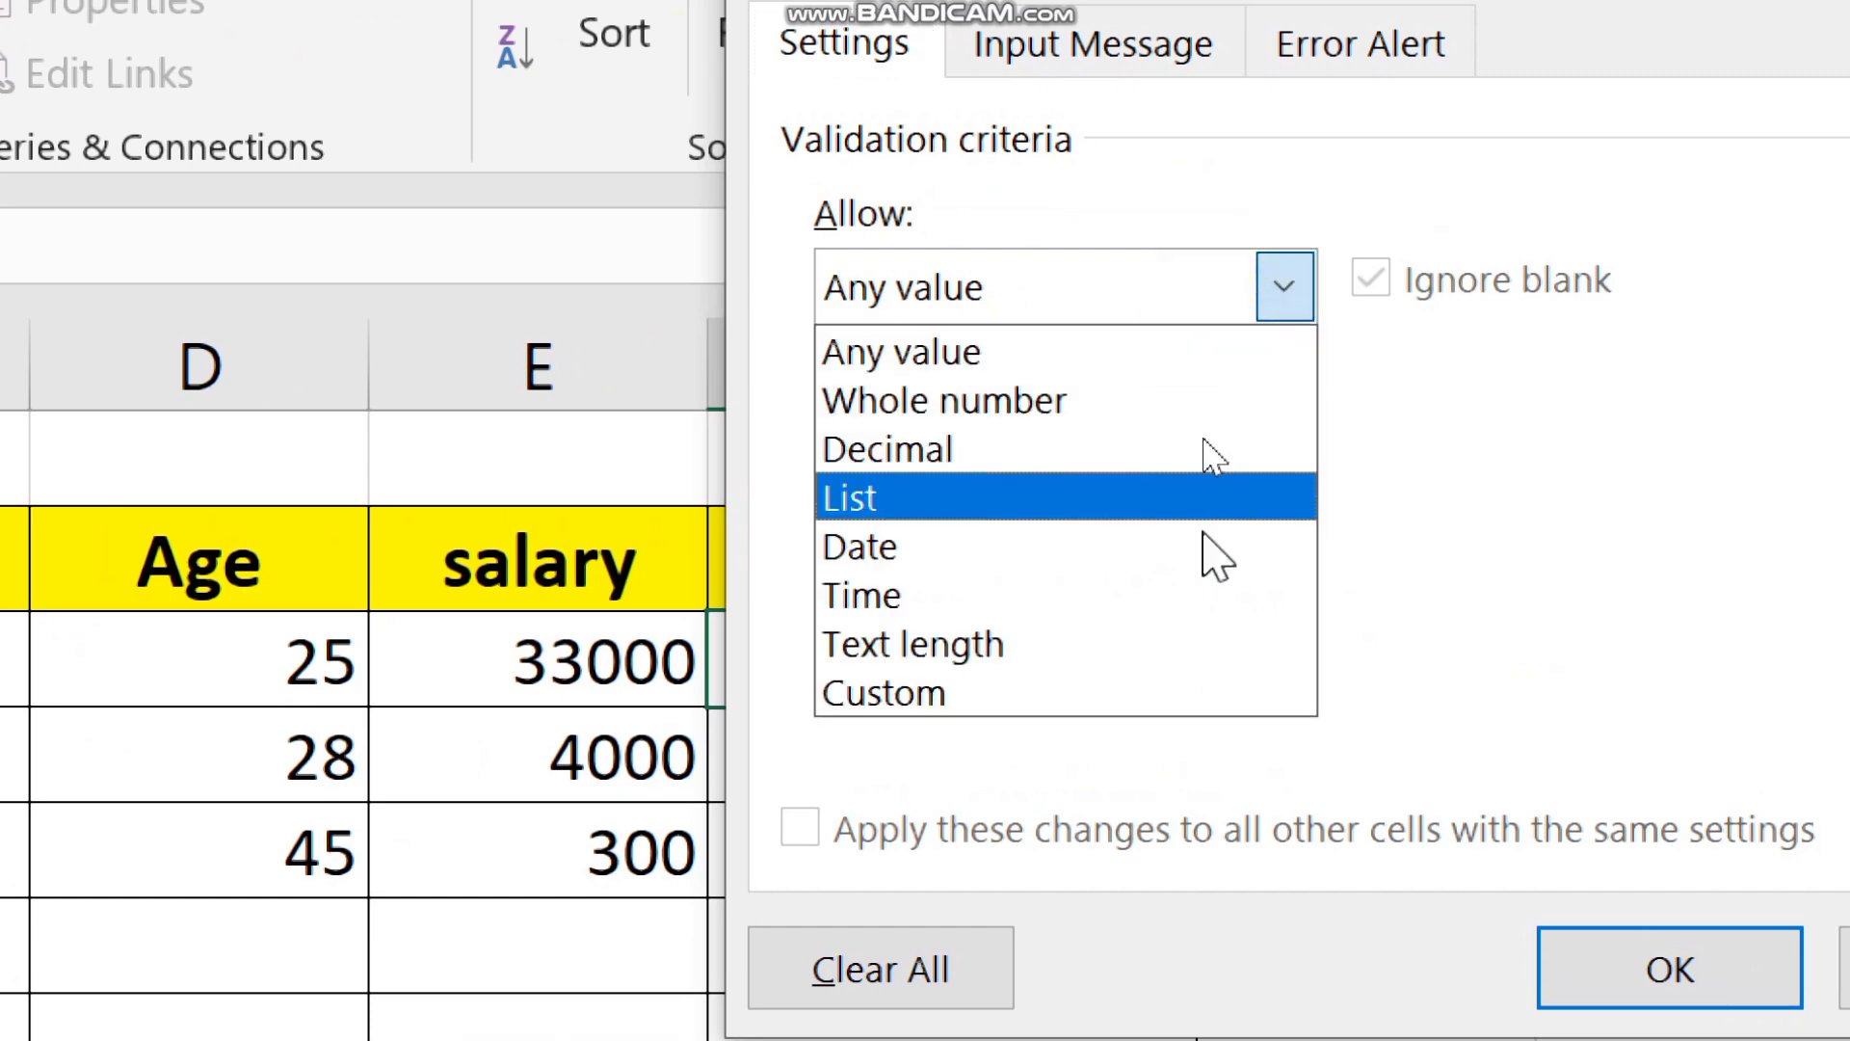
pyautogui.click(1020, 657)
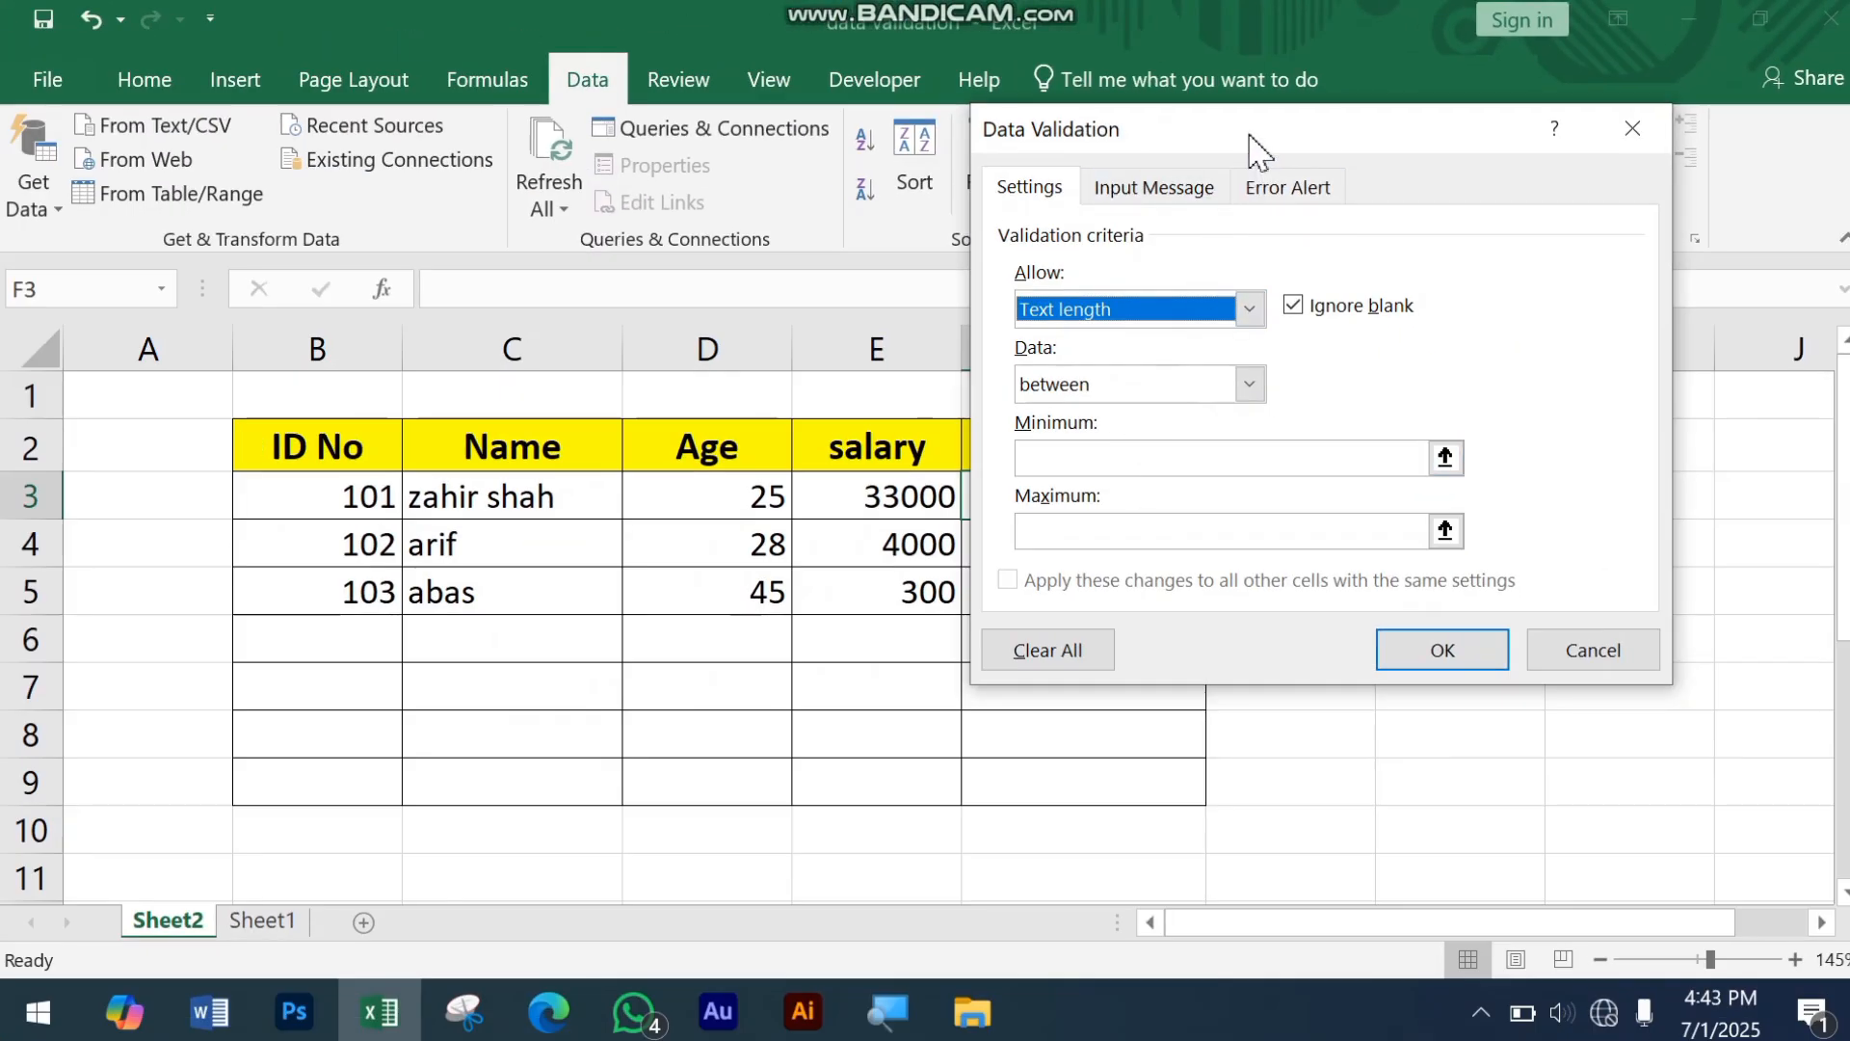
pyautogui.moveTo(1251, 148); pyautogui.dragTo(490, 187)
pyautogui.click(439, 487)
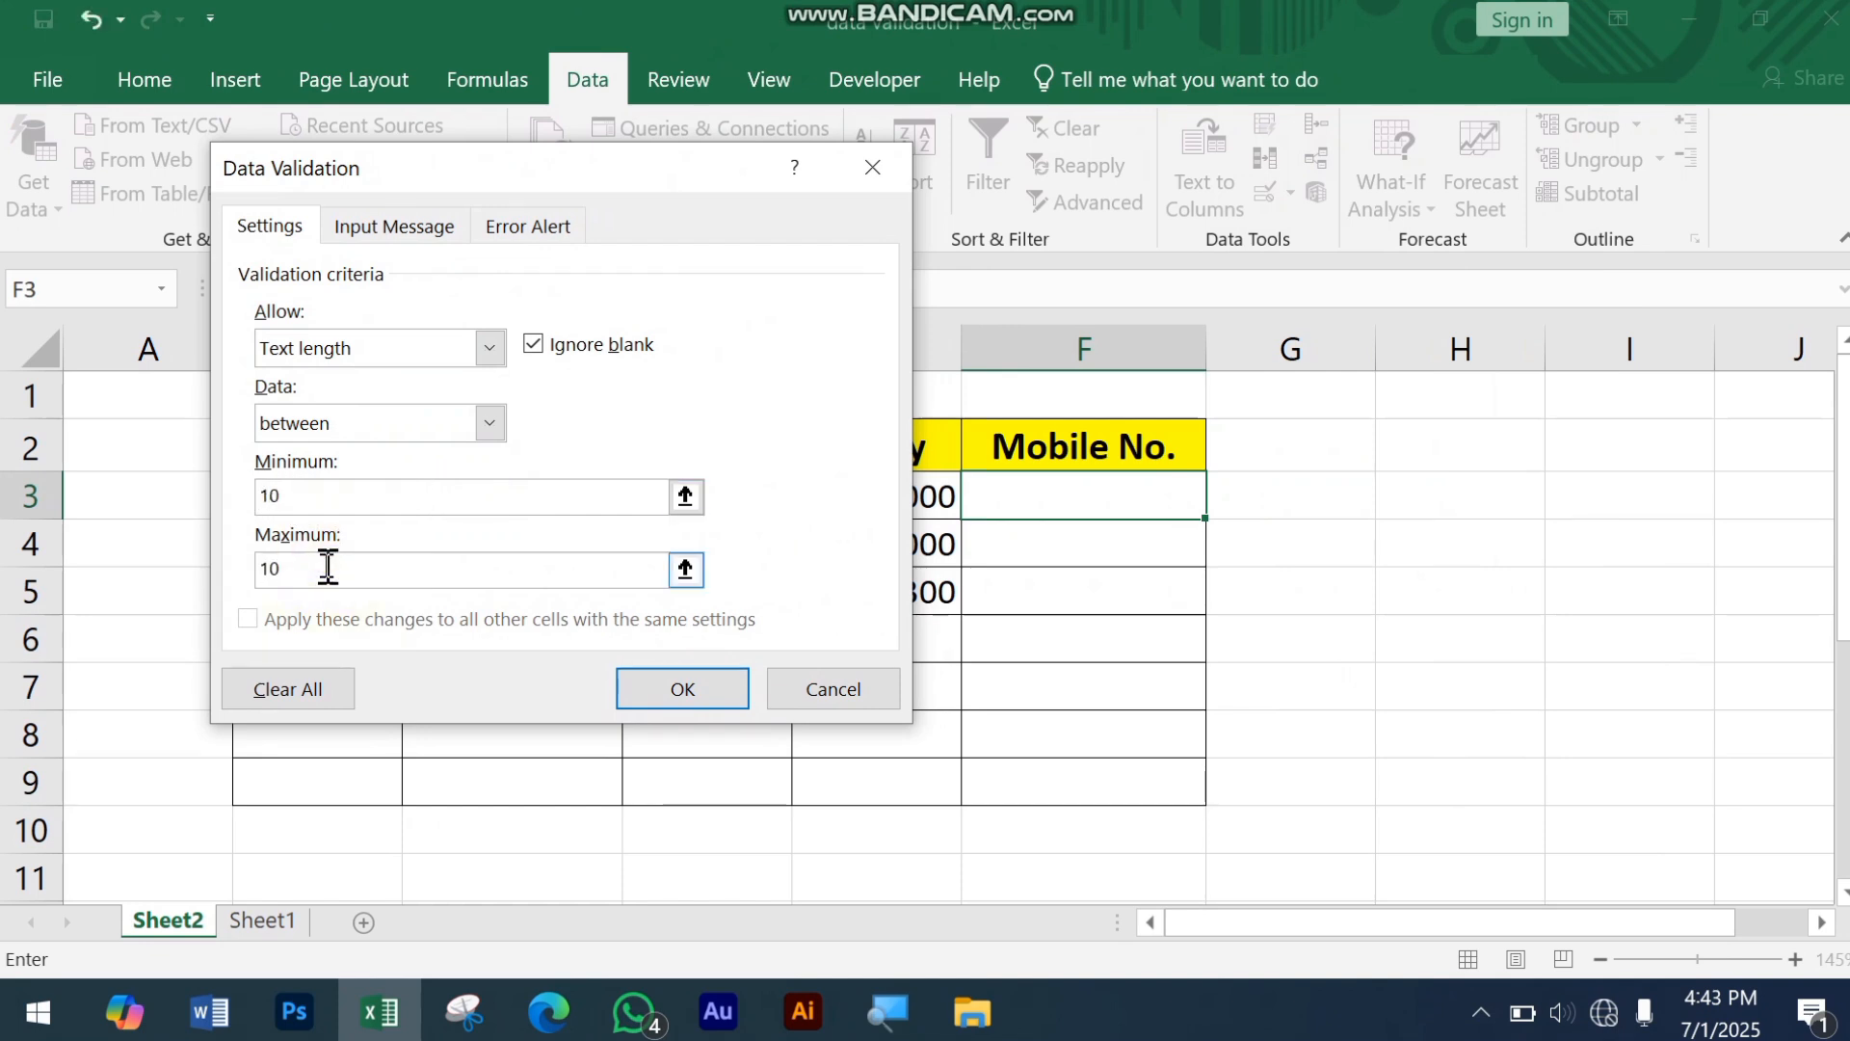
pyautogui.click(528, 226)
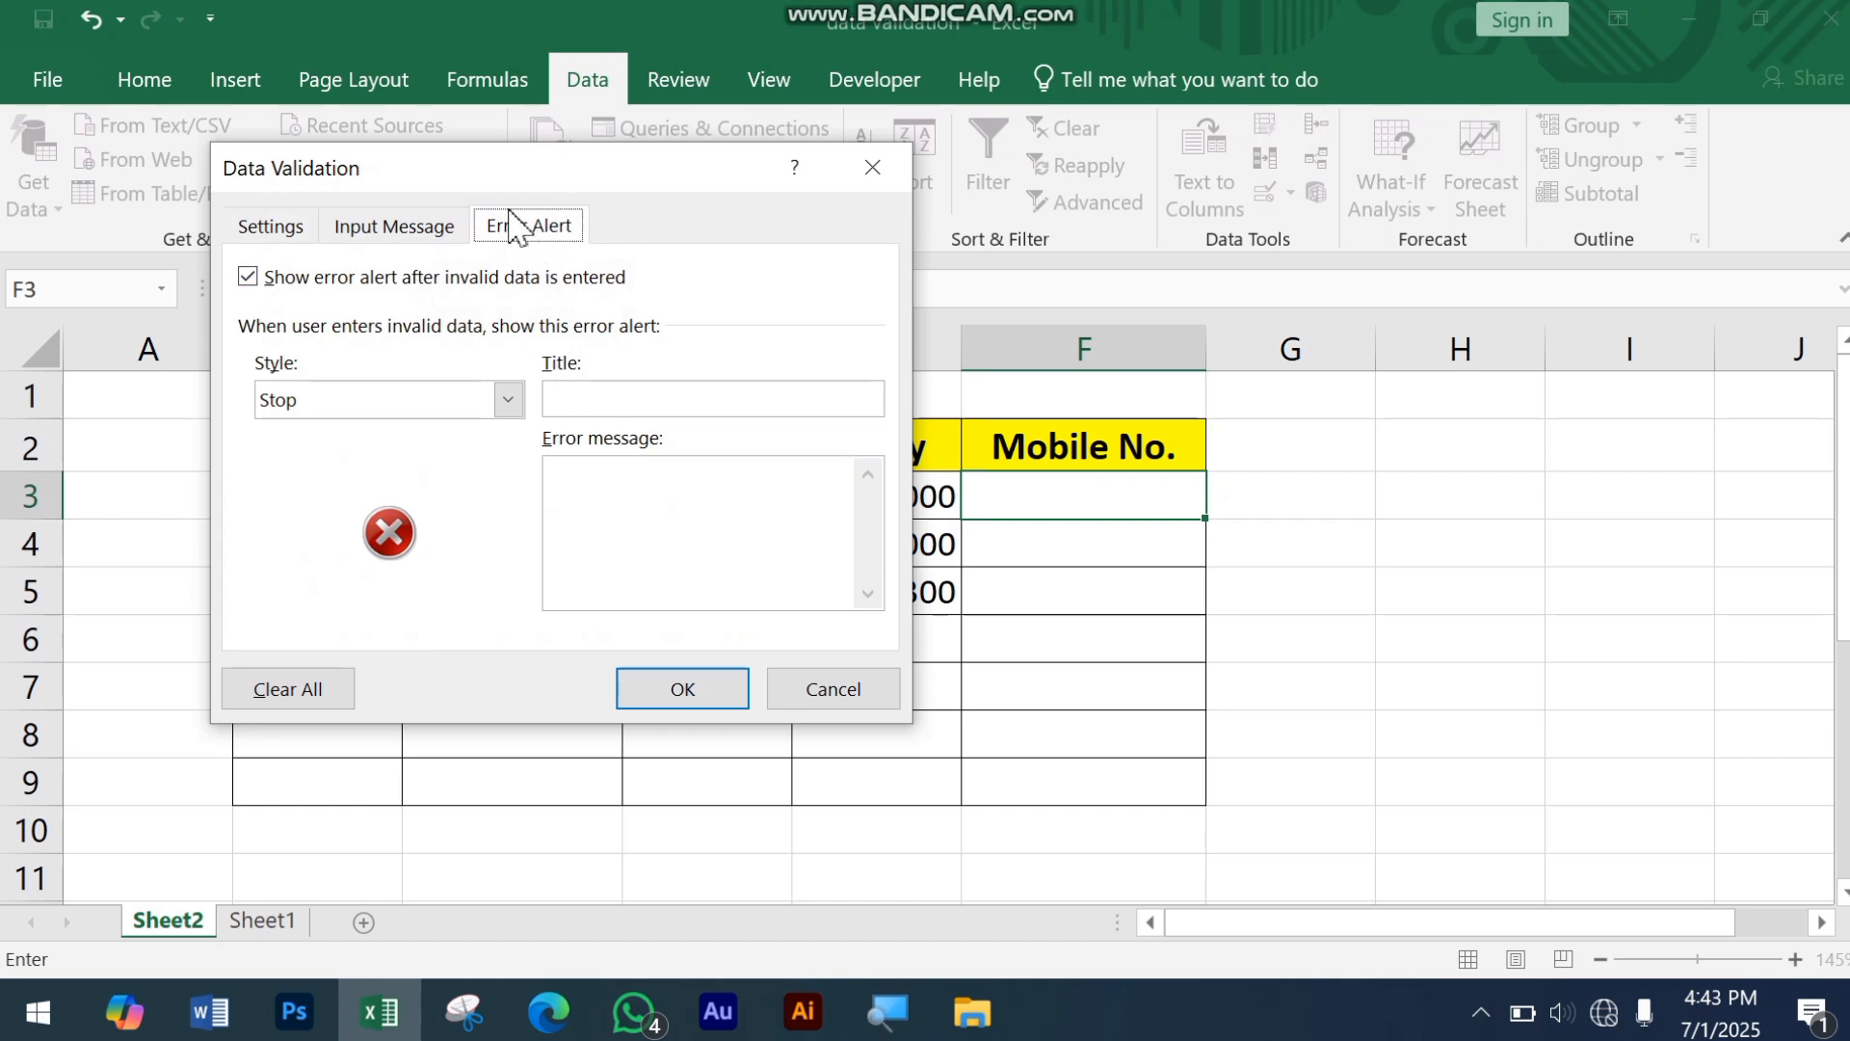
pyautogui.click(688, 696)
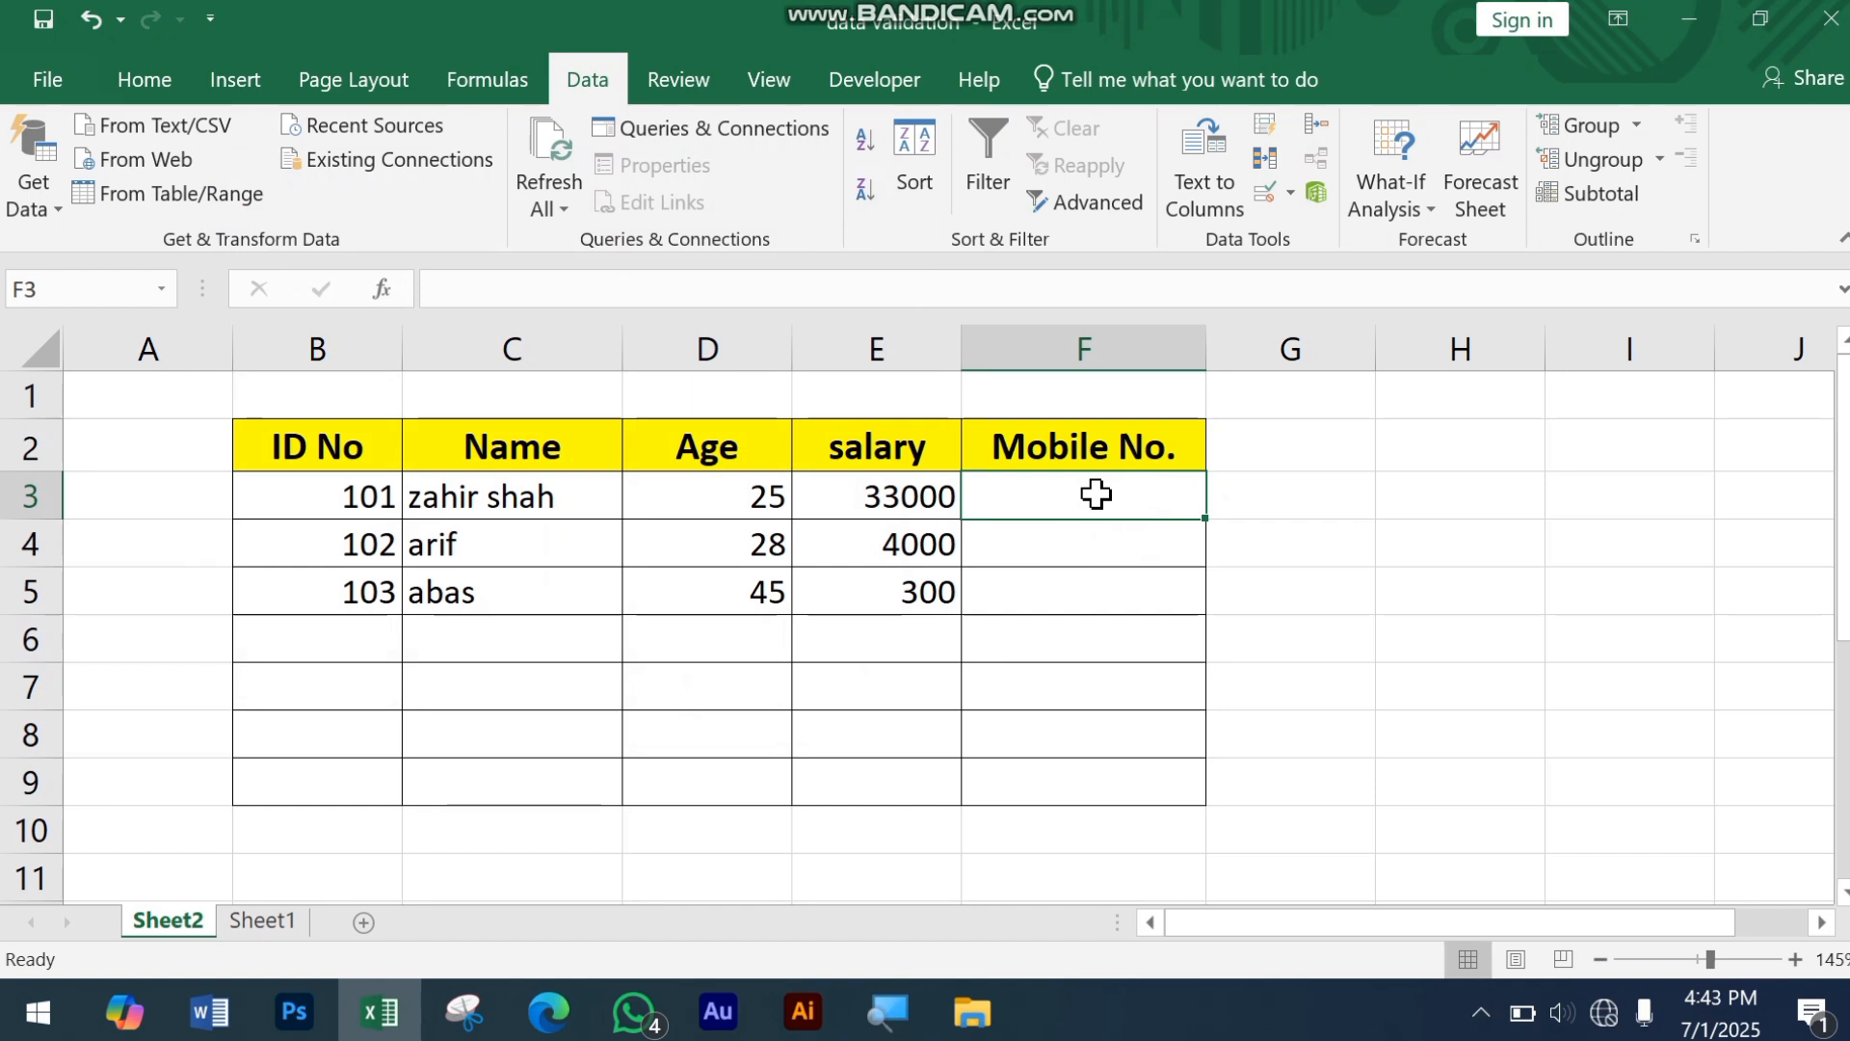
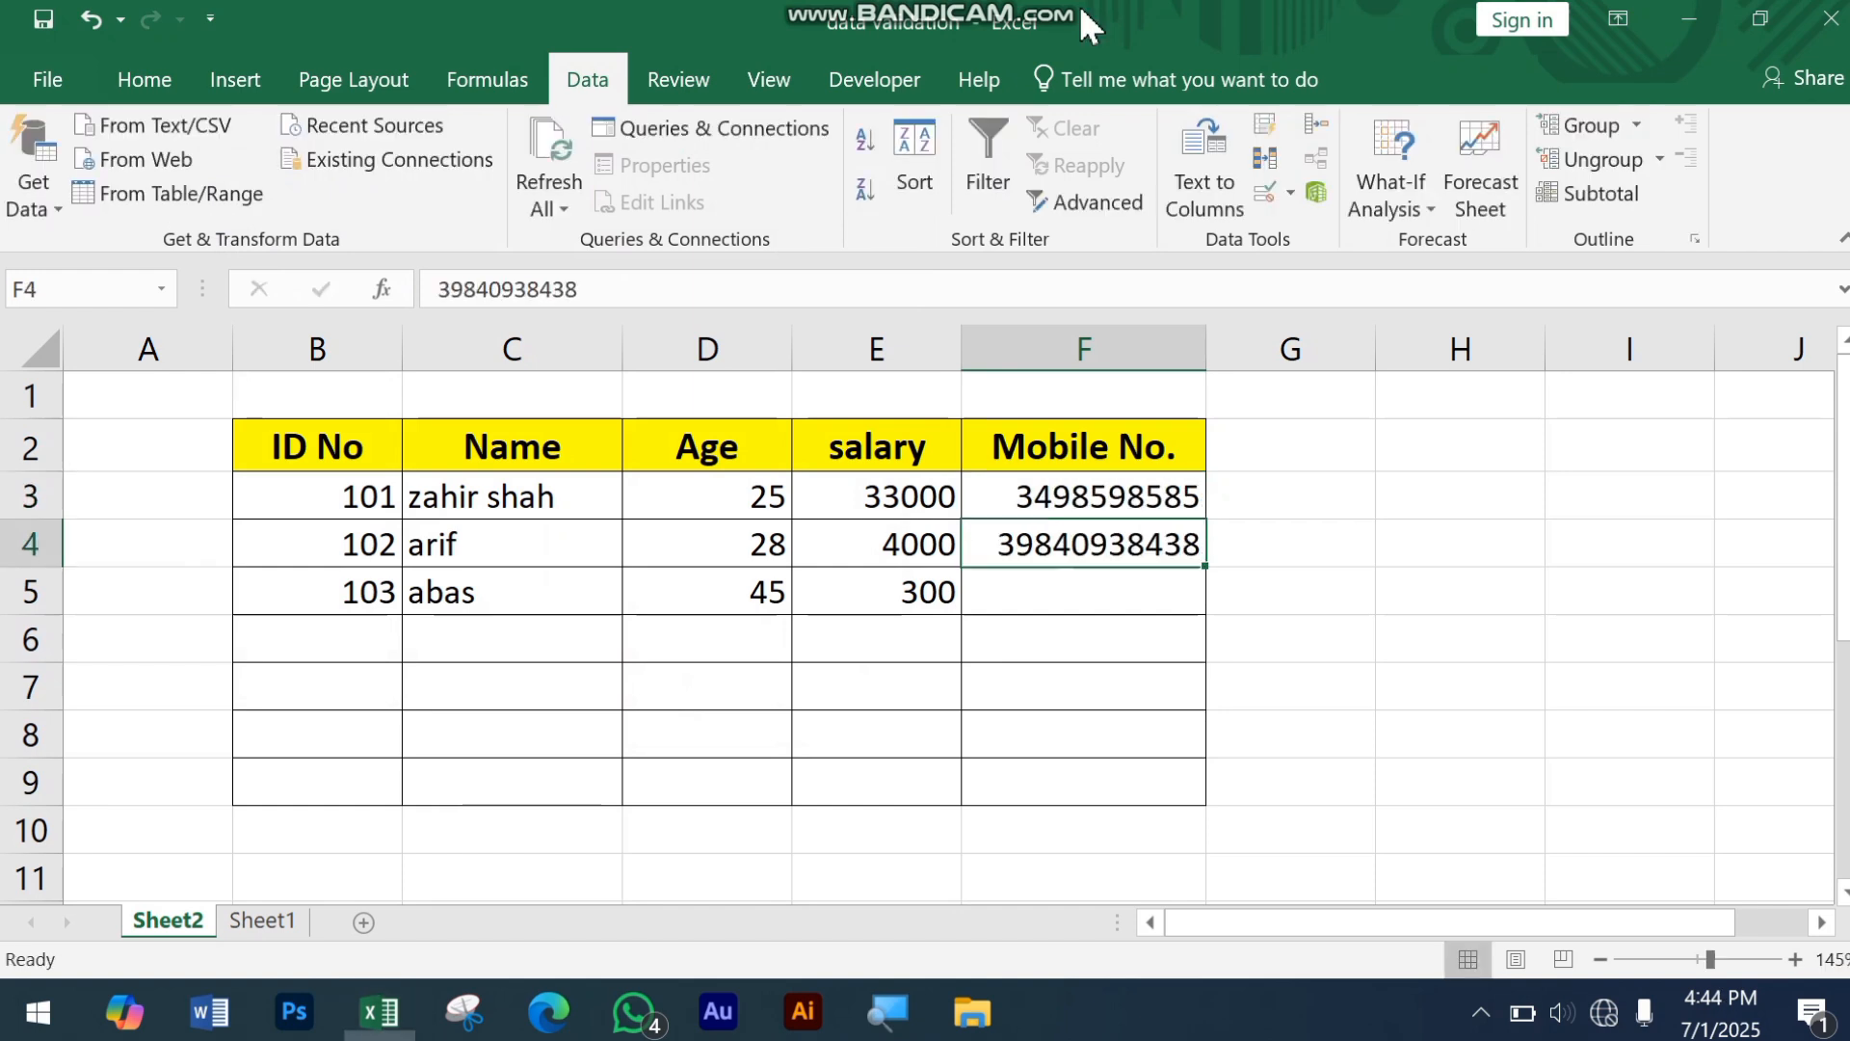
# Step: Enter sample mobile numbers for the first two employees in cells F3 and F4
pyautogui.moveTo(1127, 500); pyautogui.dragTo(1133, 537)
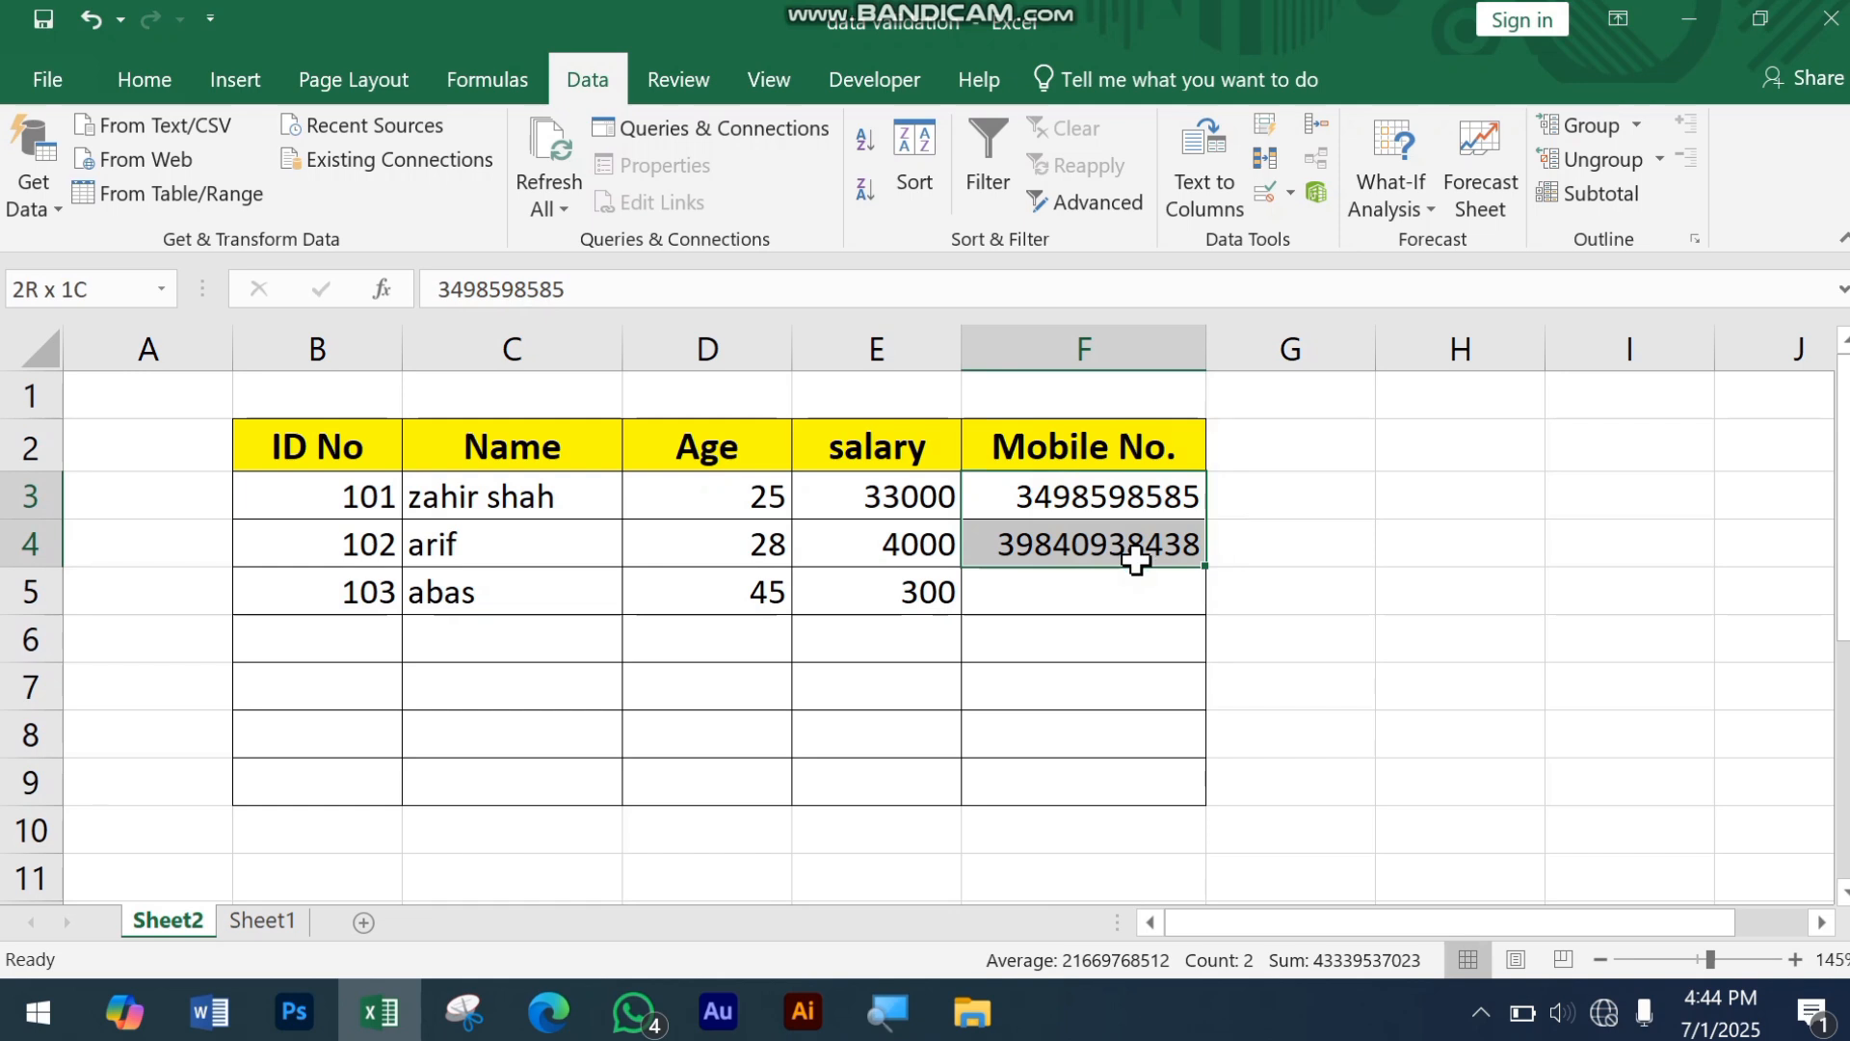
pyautogui.click(1124, 585)
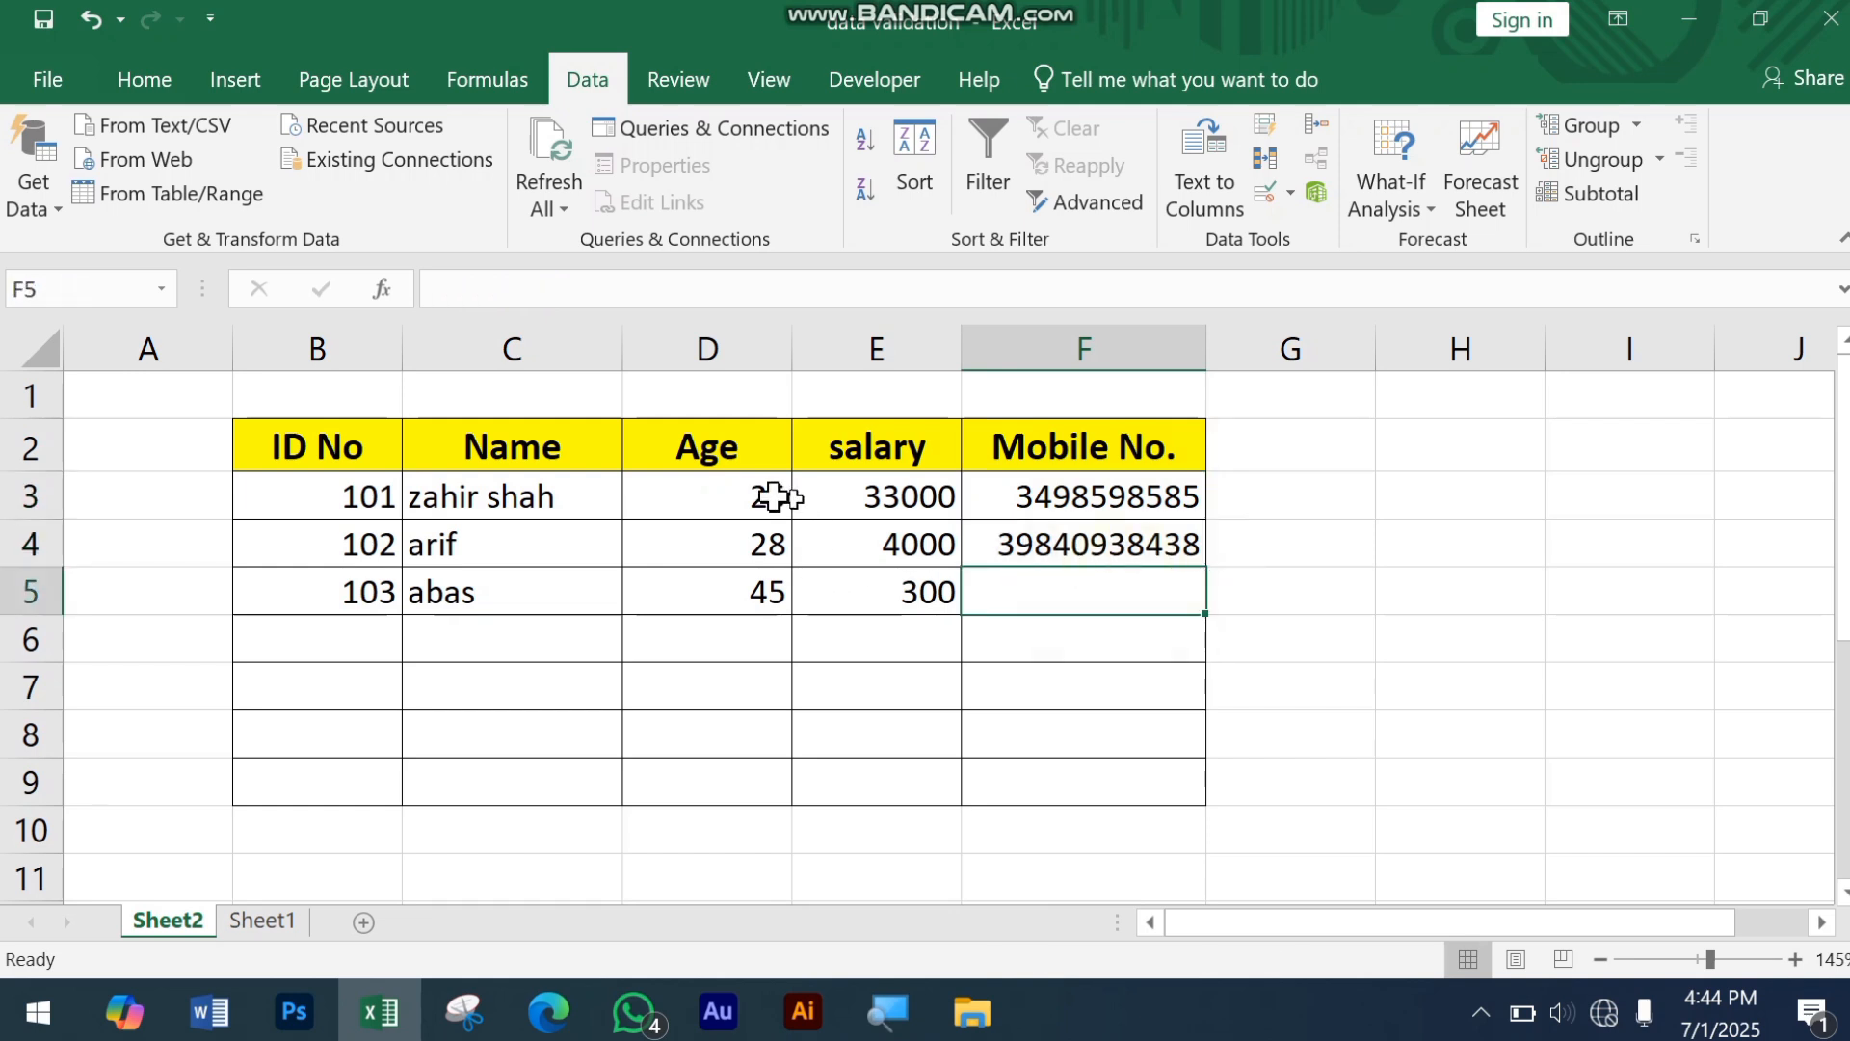
# Step: Add a data validation input message to the Age cell D3 with the title "info" and the text "Only 20 to 60 Age"
pyautogui.click(720, 499)
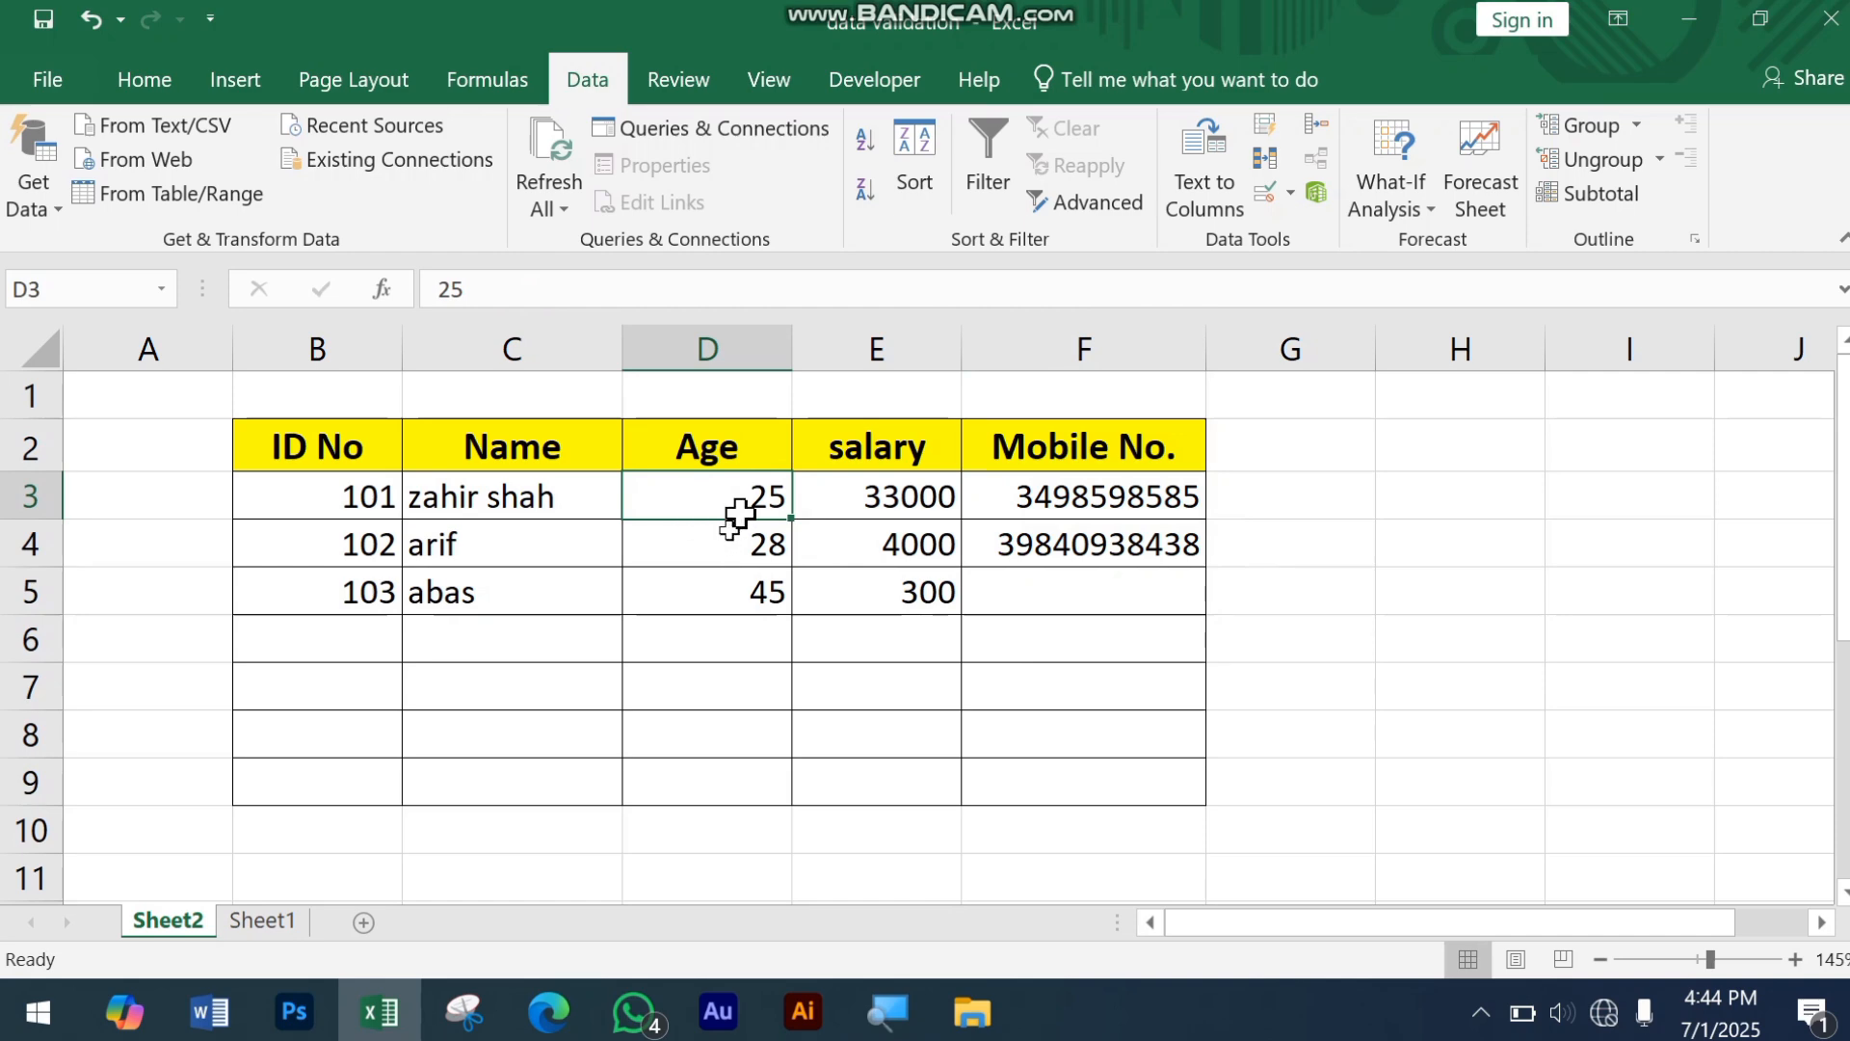
pyautogui.click(1262, 204)
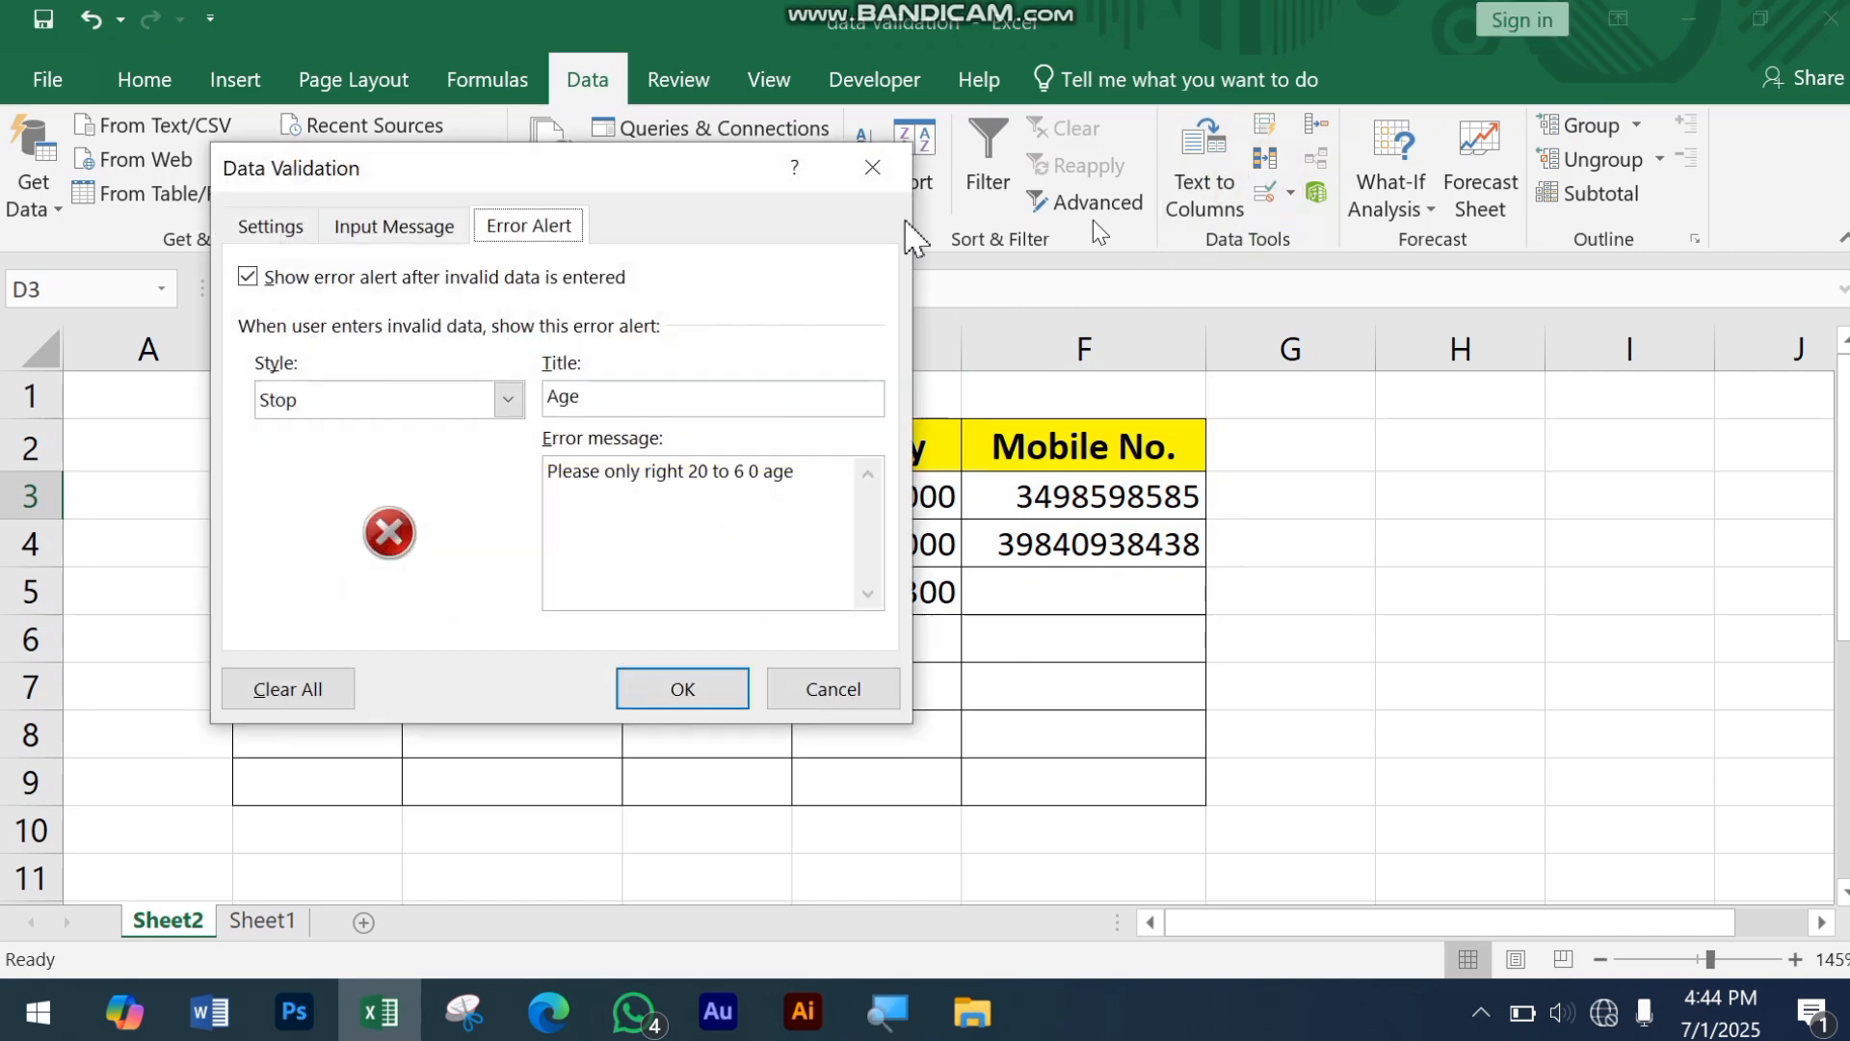
pyautogui.moveTo(540, 168); pyautogui.dragTo(491, 186)
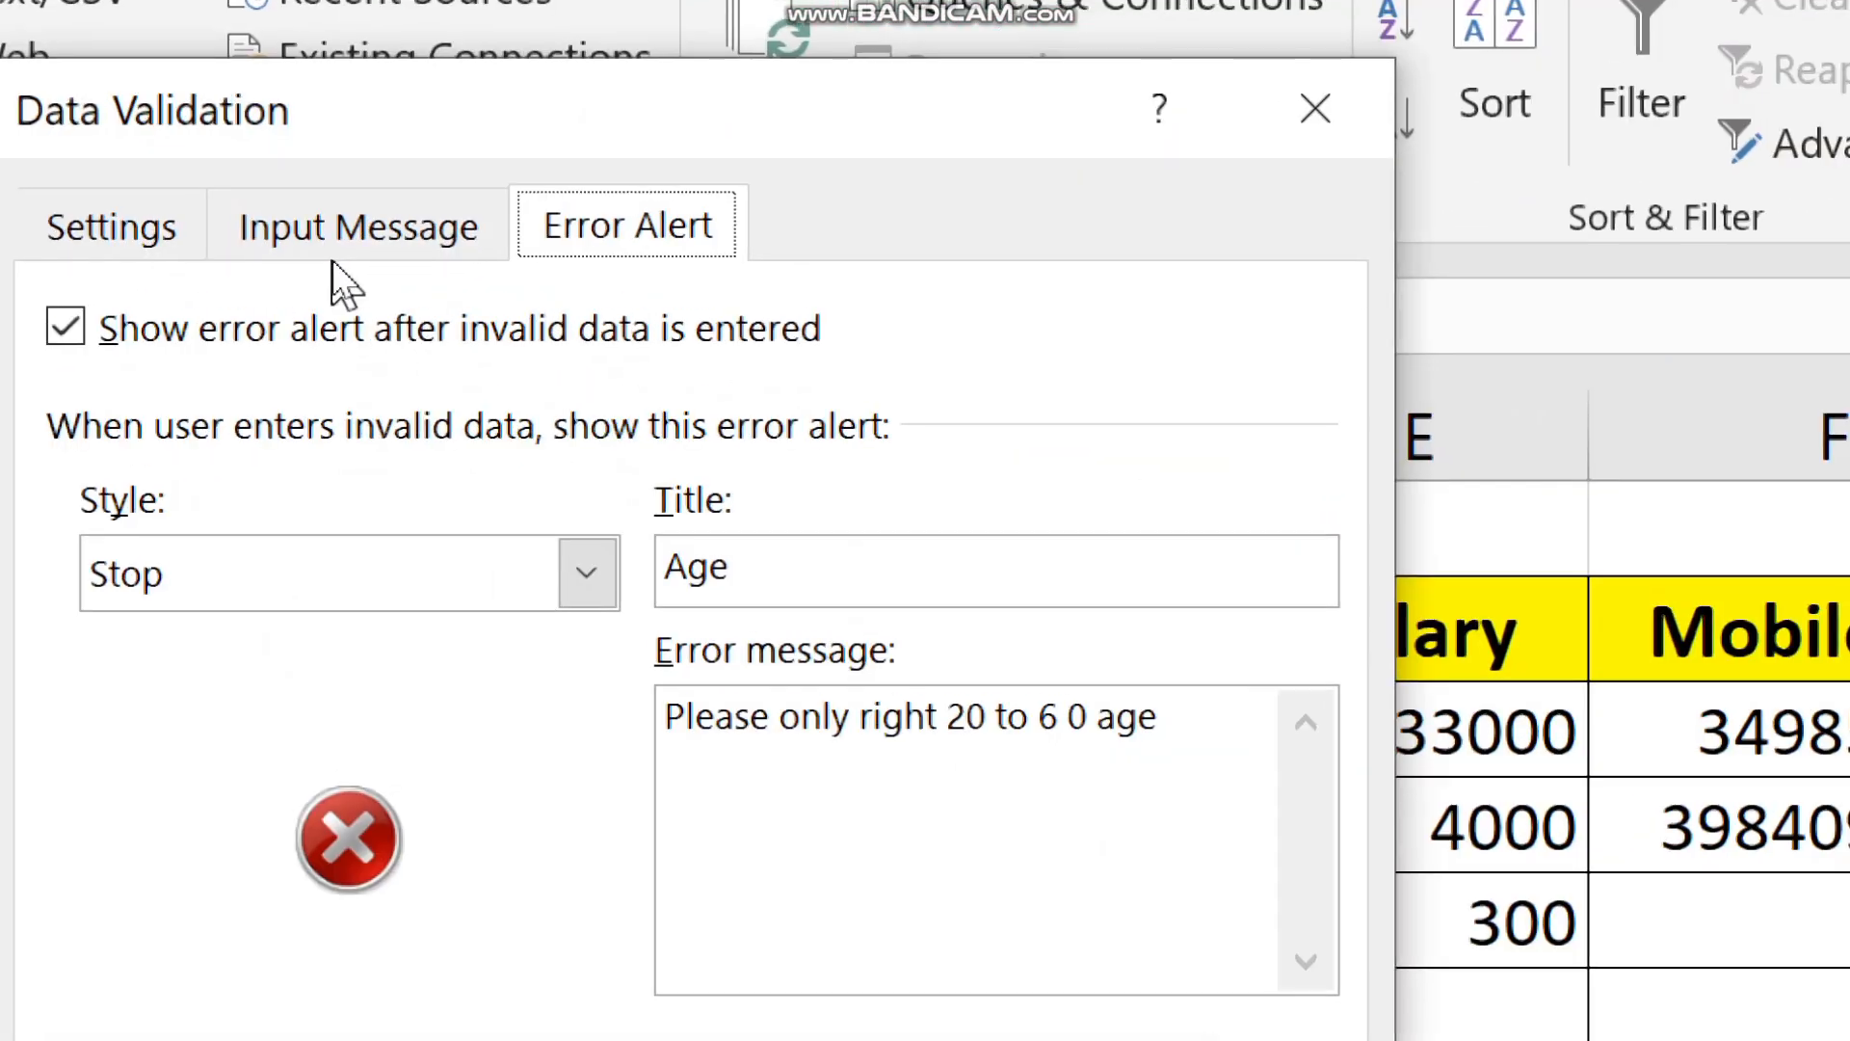
pyautogui.click(326, 248)
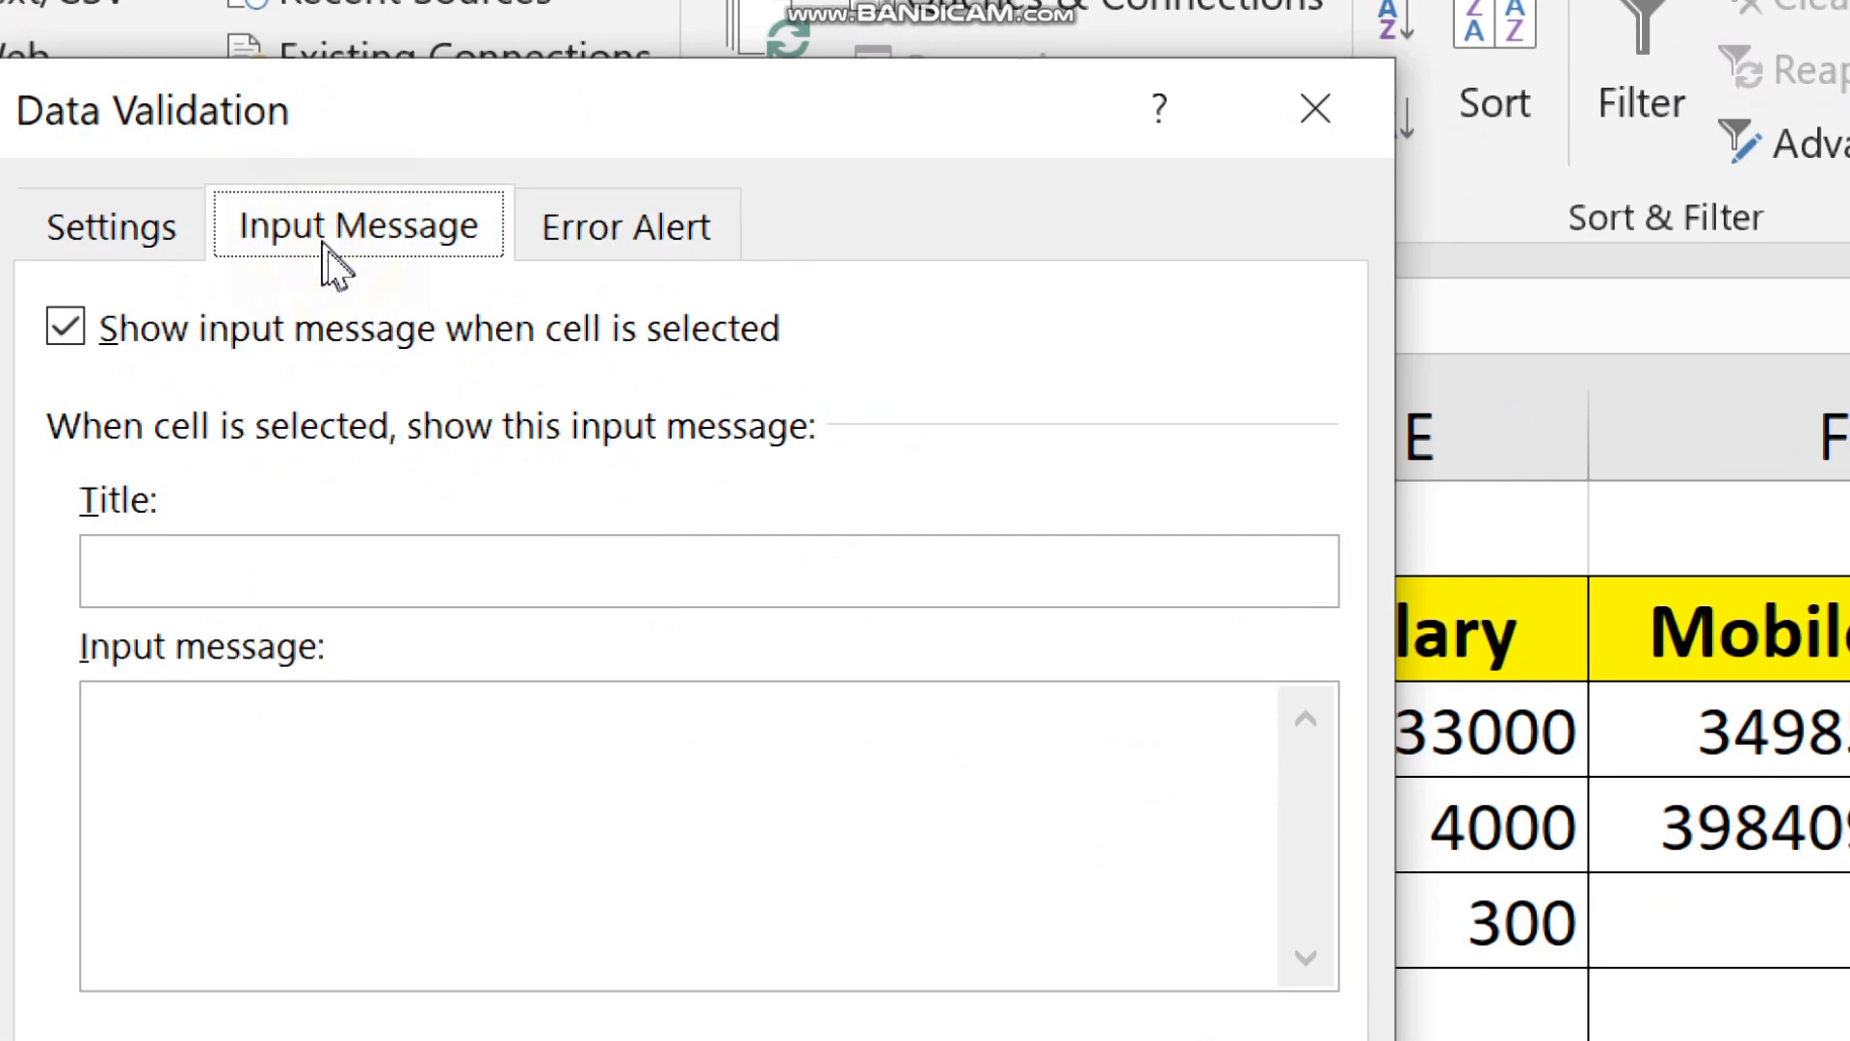
pyautogui.click(307, 559)
pyautogui.write('info')
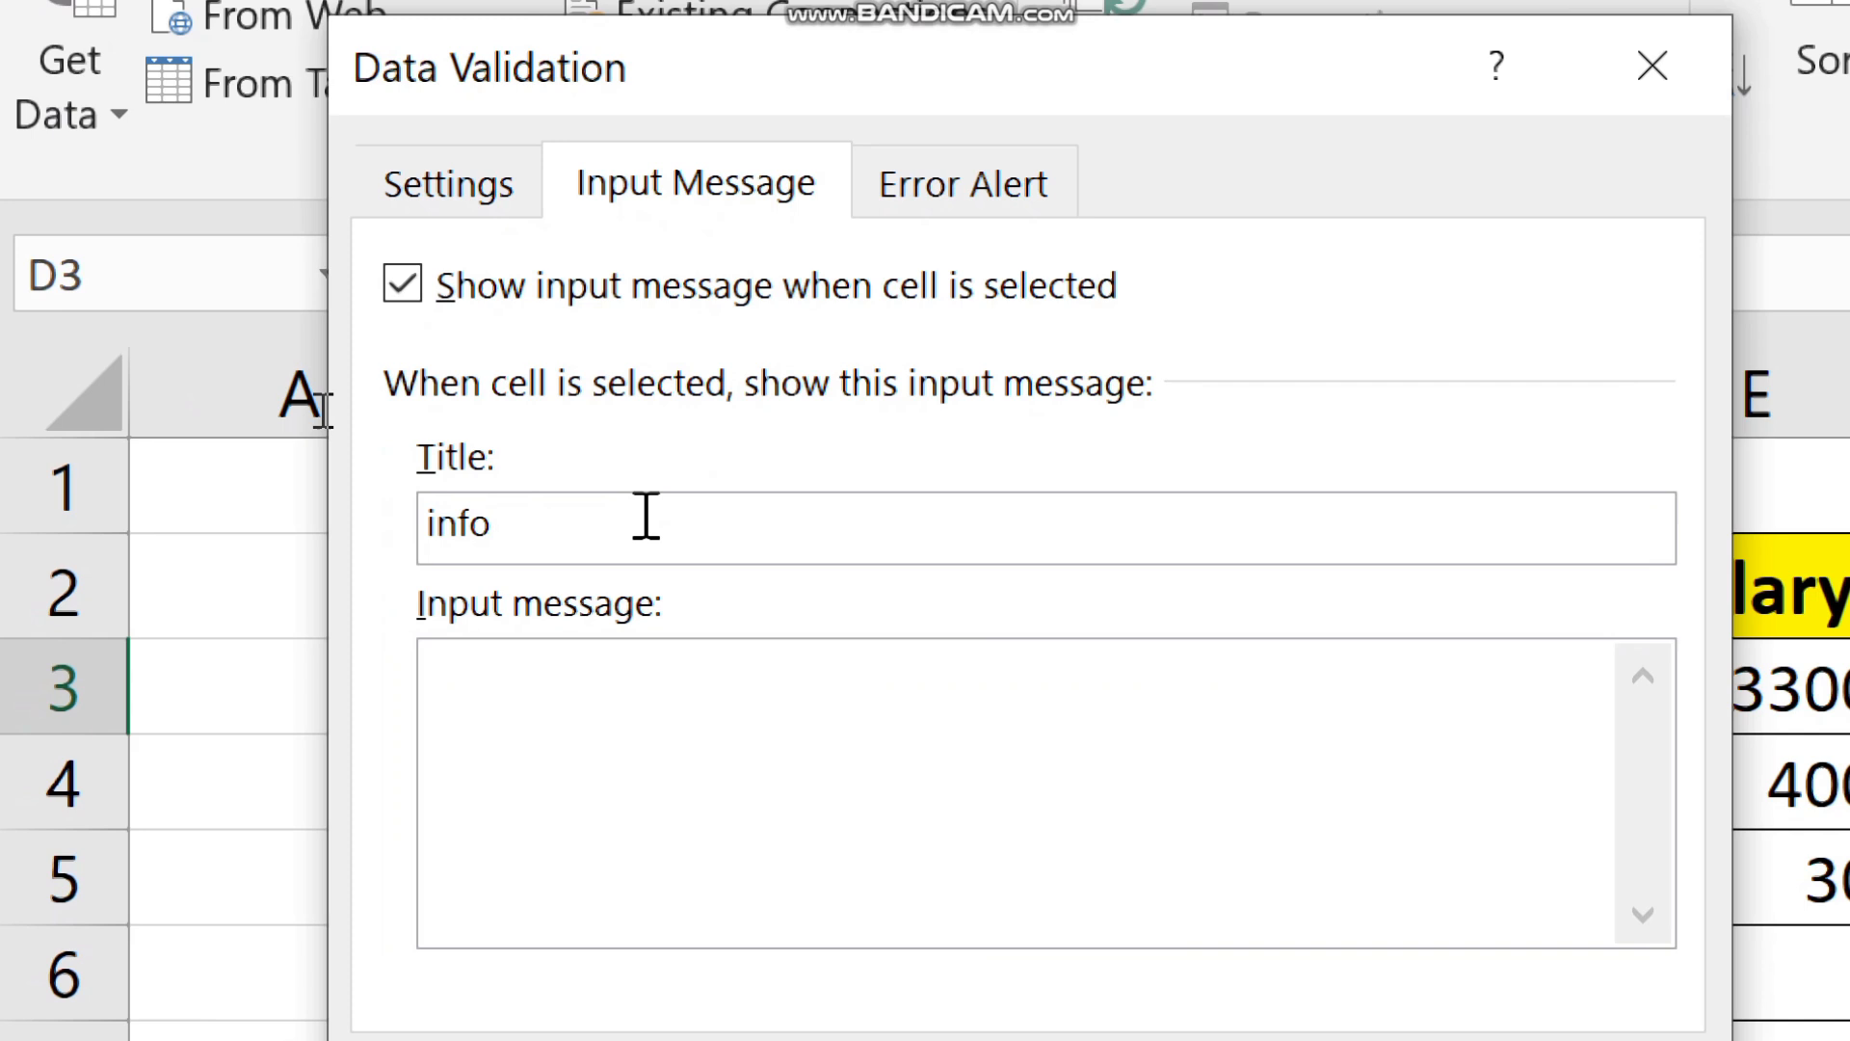
pyautogui.click(613, 655)
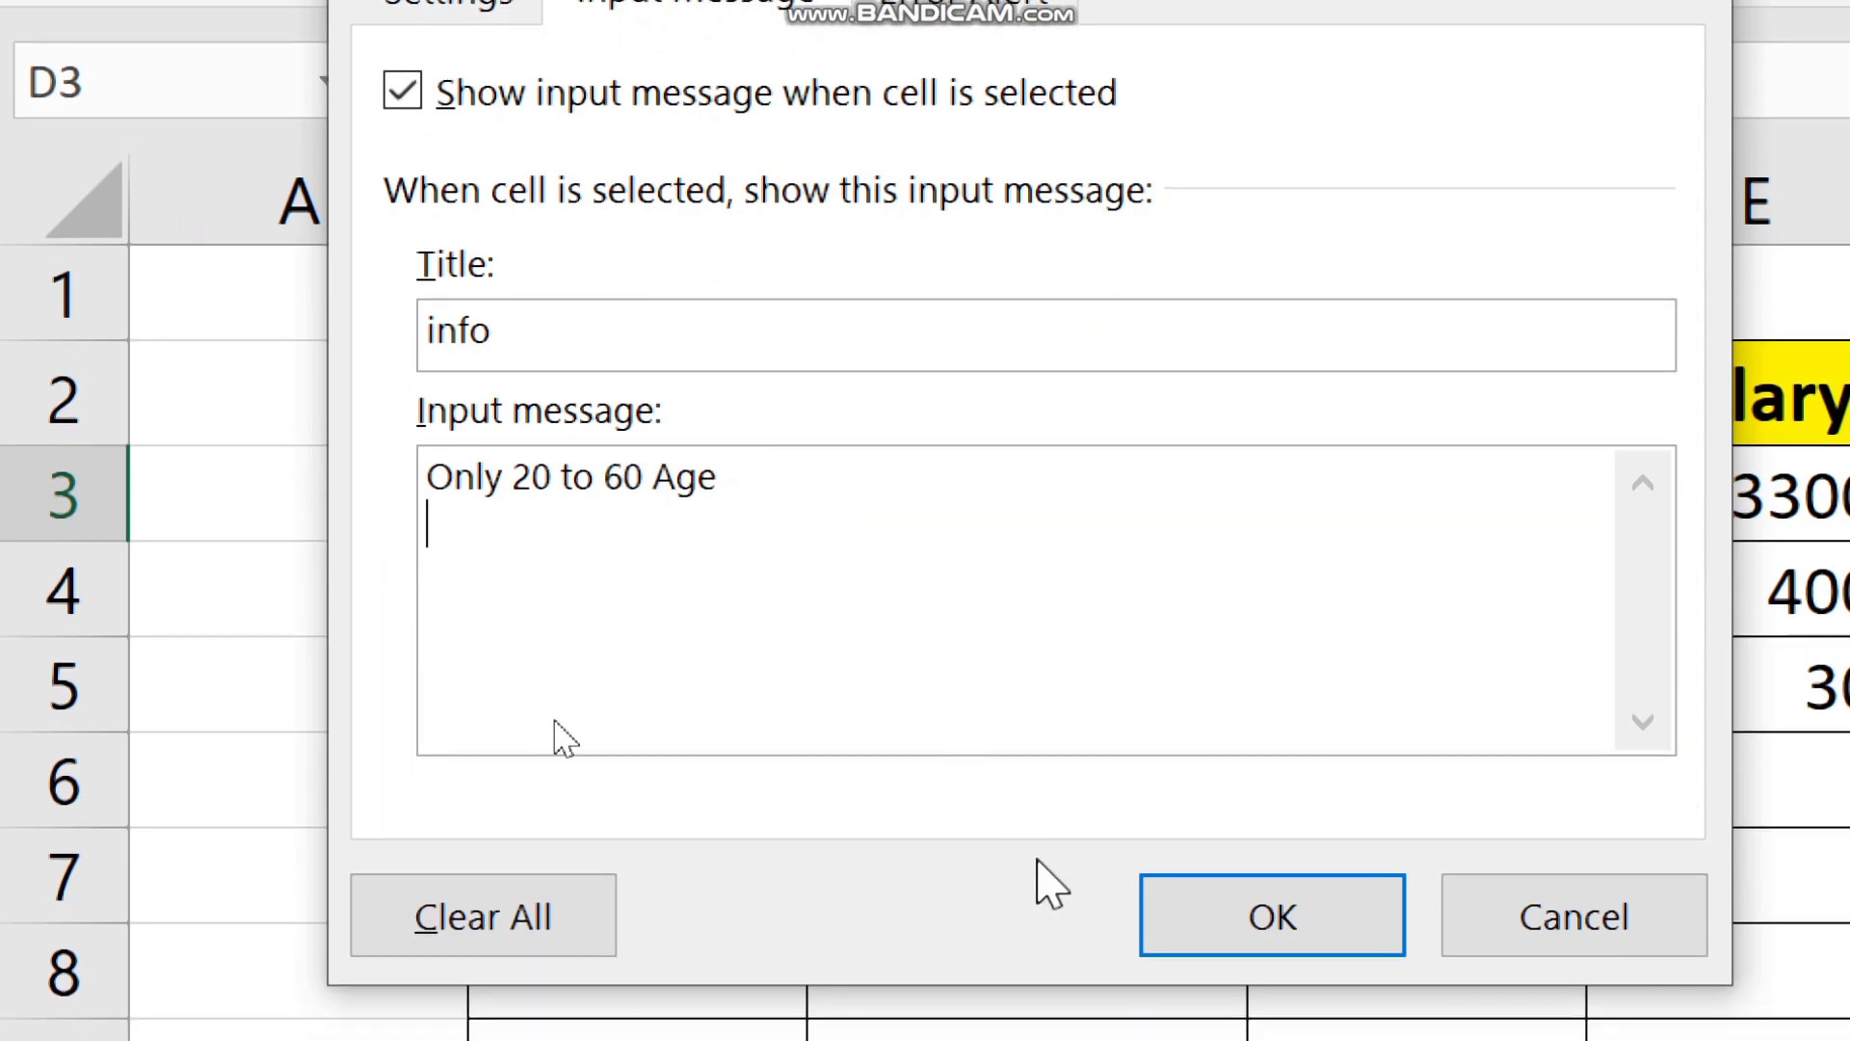
pyautogui.click(1219, 952)
pyautogui.click(1366, 865)
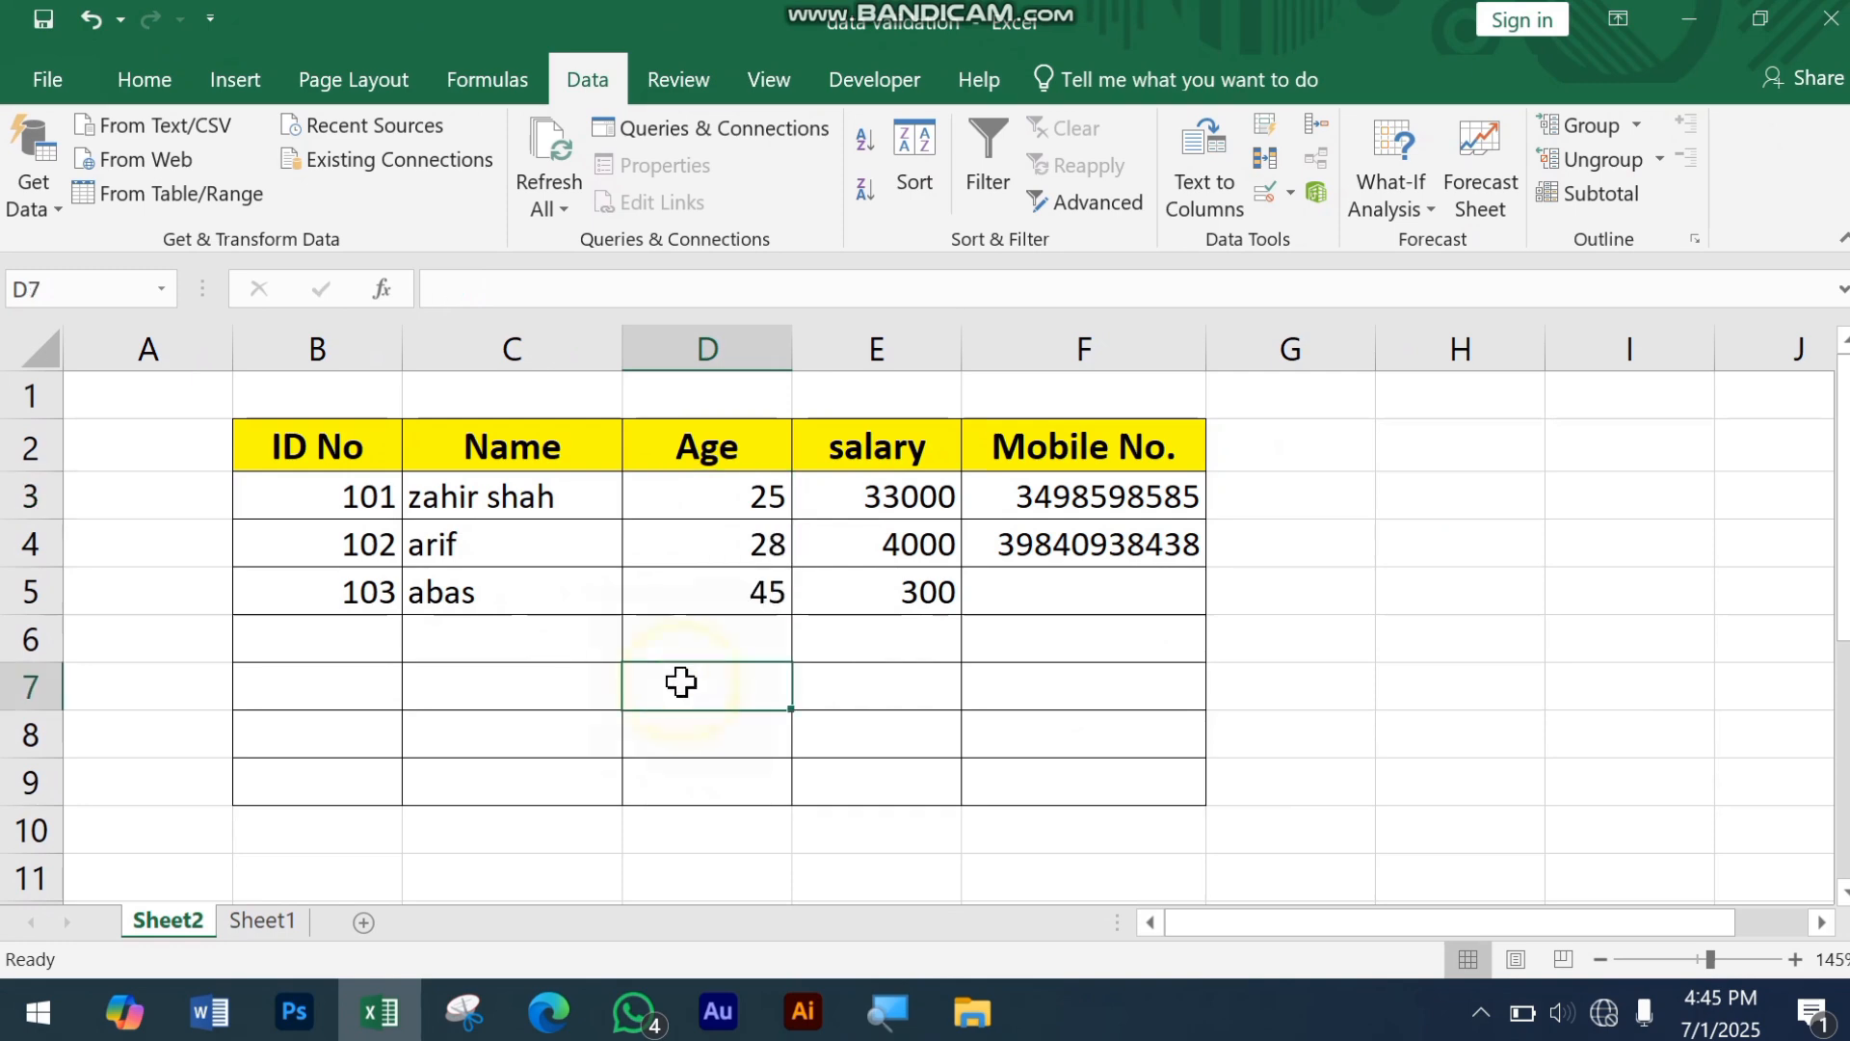
# Step: Check the input message on Age cell D3 and compare it with cells D4 and D5
pyautogui.click(704, 498)
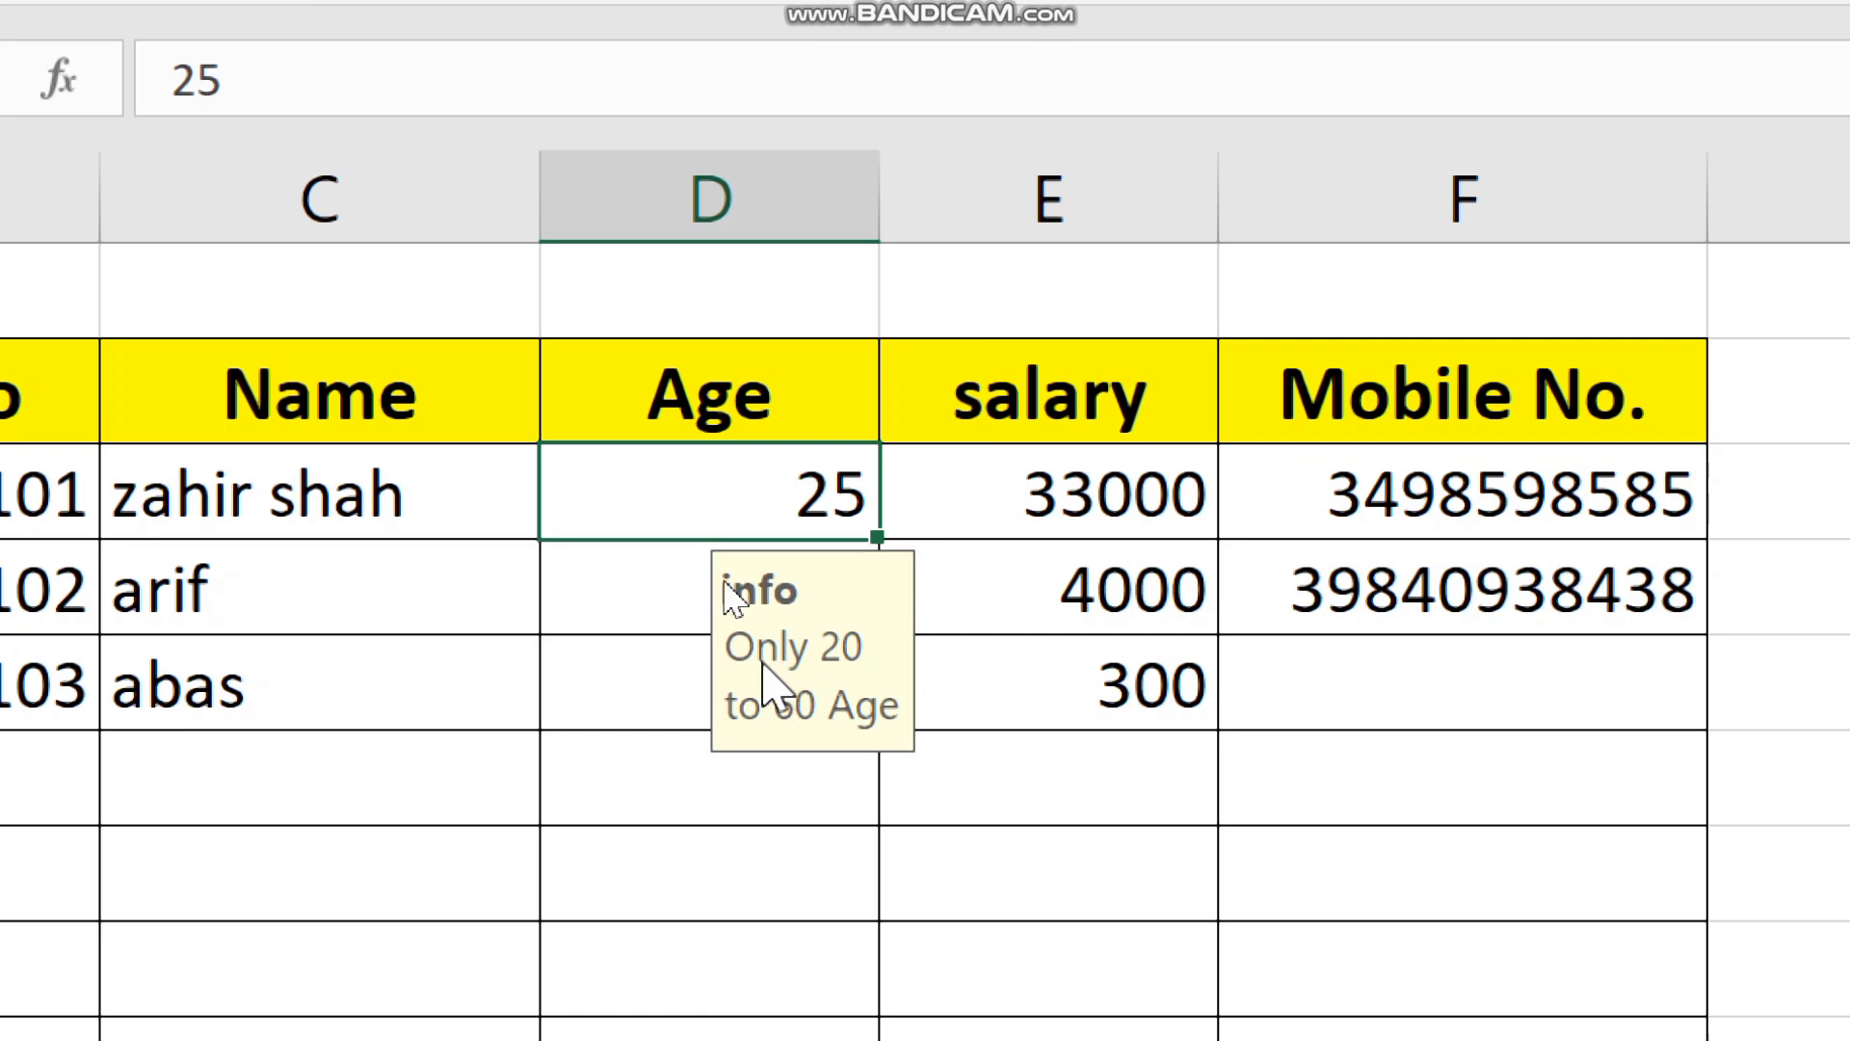
pyautogui.click(655, 609)
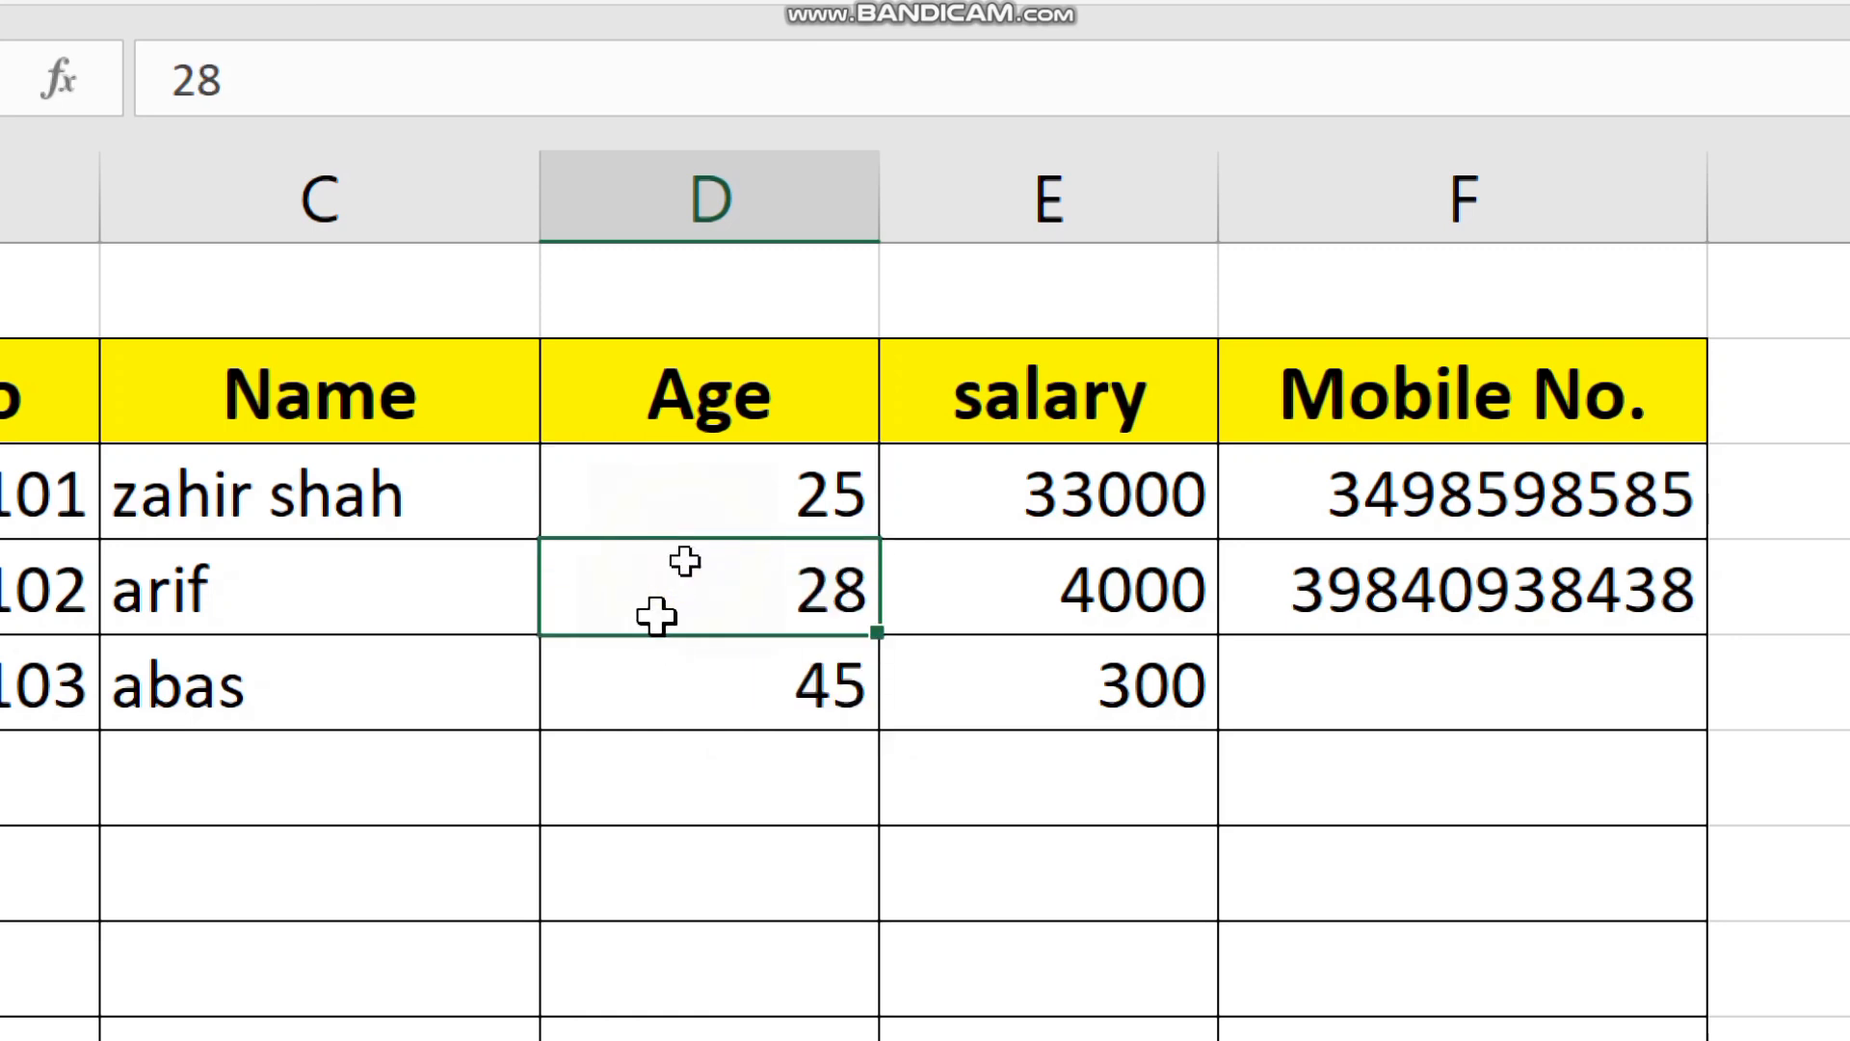
pyautogui.click(785, 694)
pyautogui.click(716, 496)
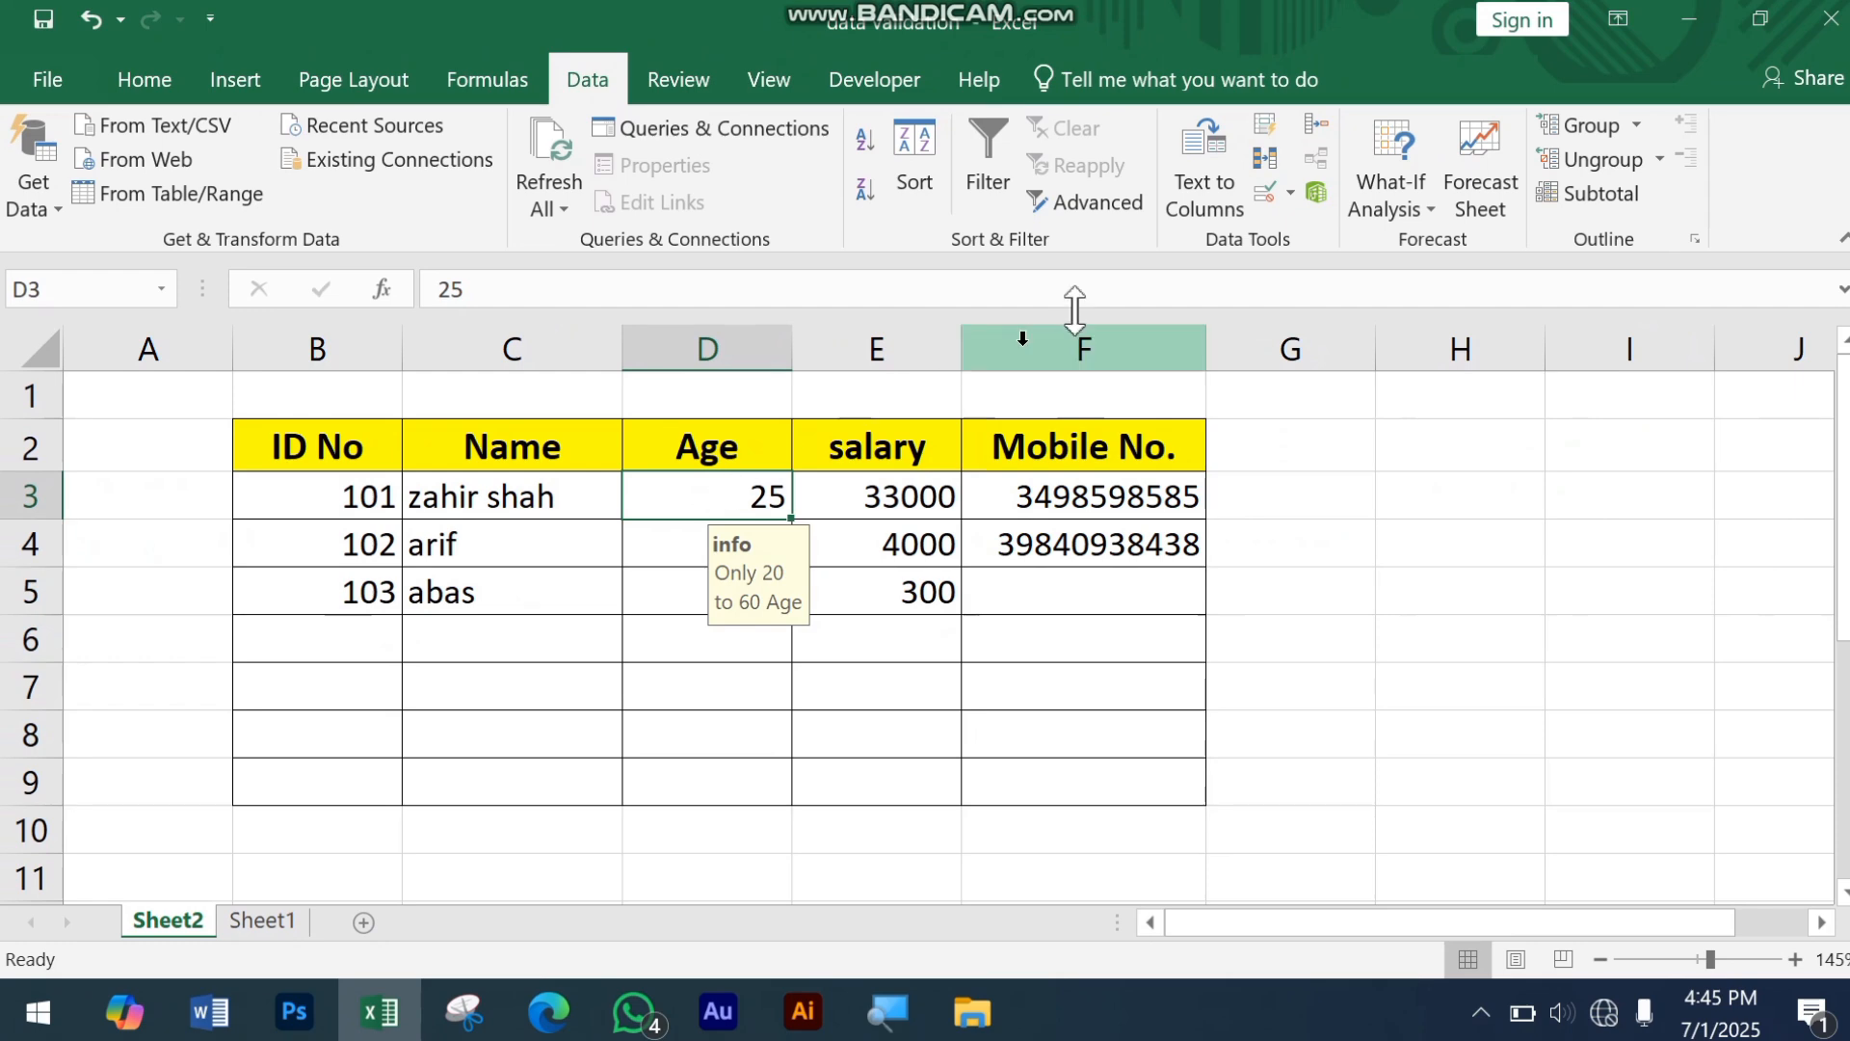
pyautogui.click(1289, 195)
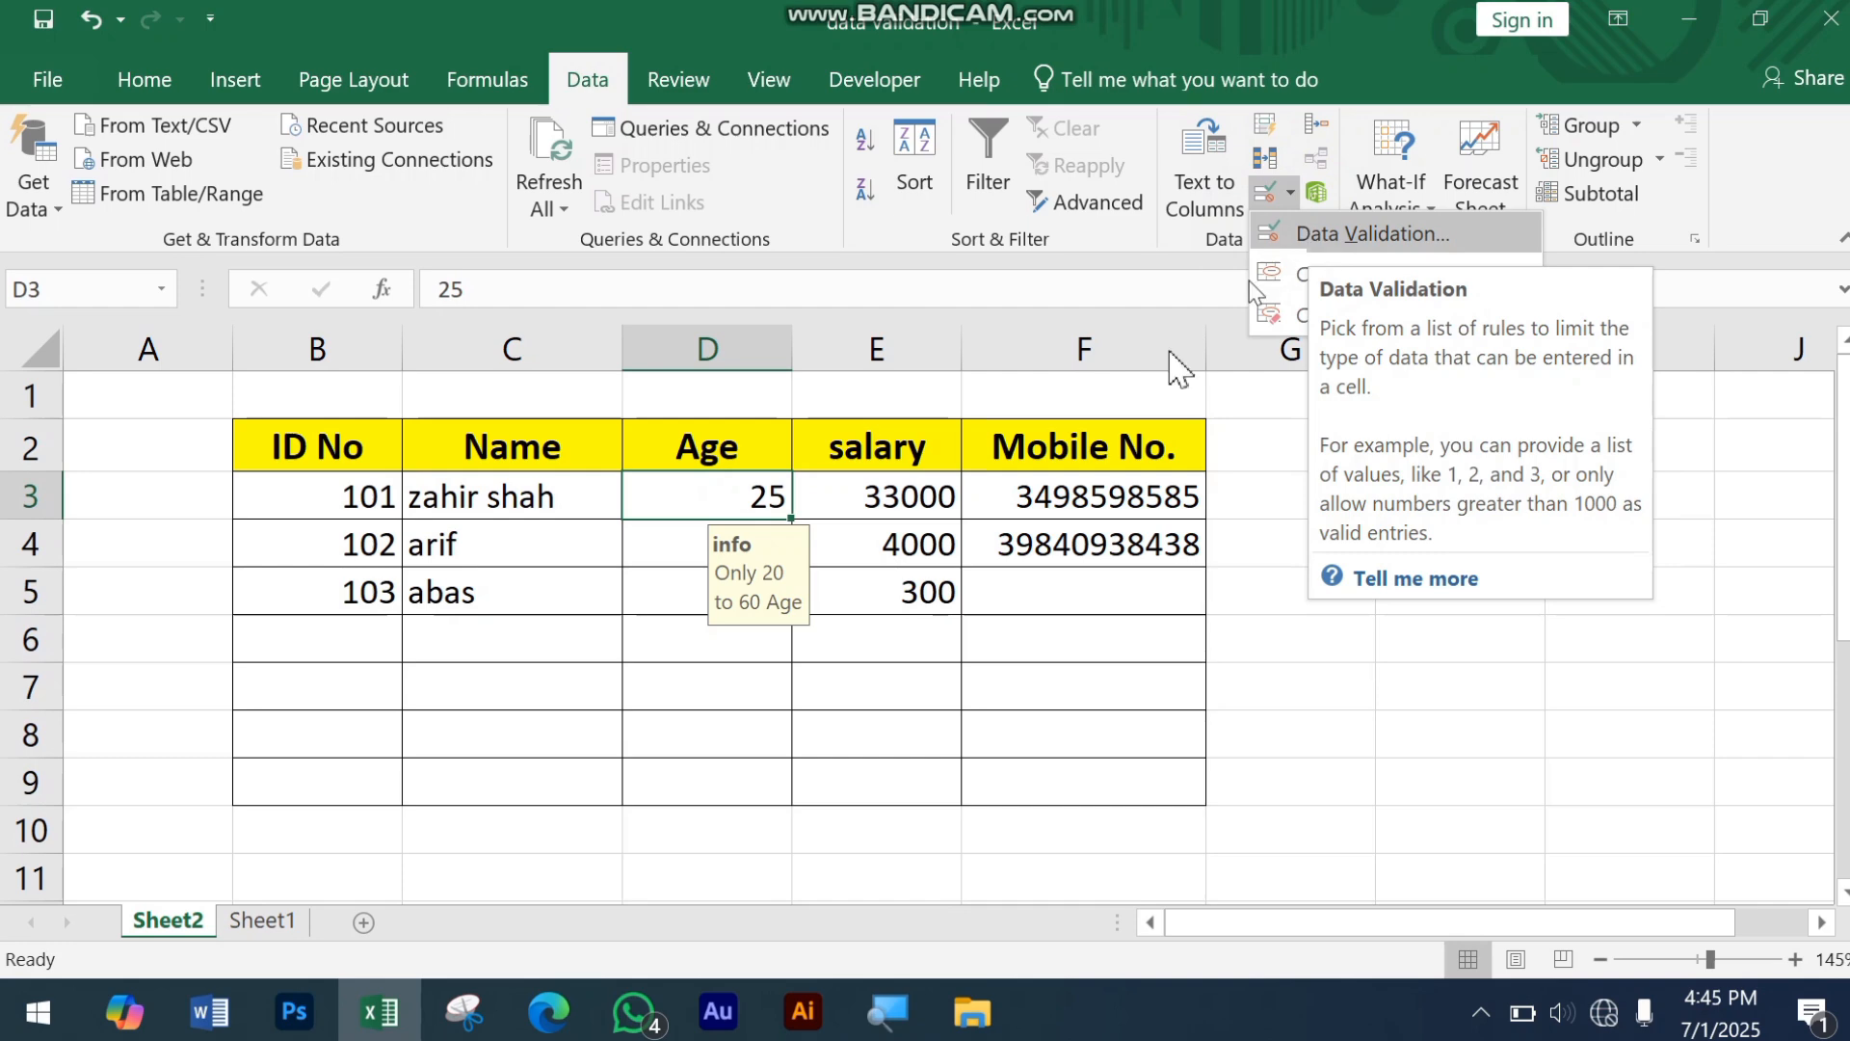
pyautogui.click(1064, 652)
pyautogui.click(1064, 647)
pyautogui.scroll(-2, 620, 615)
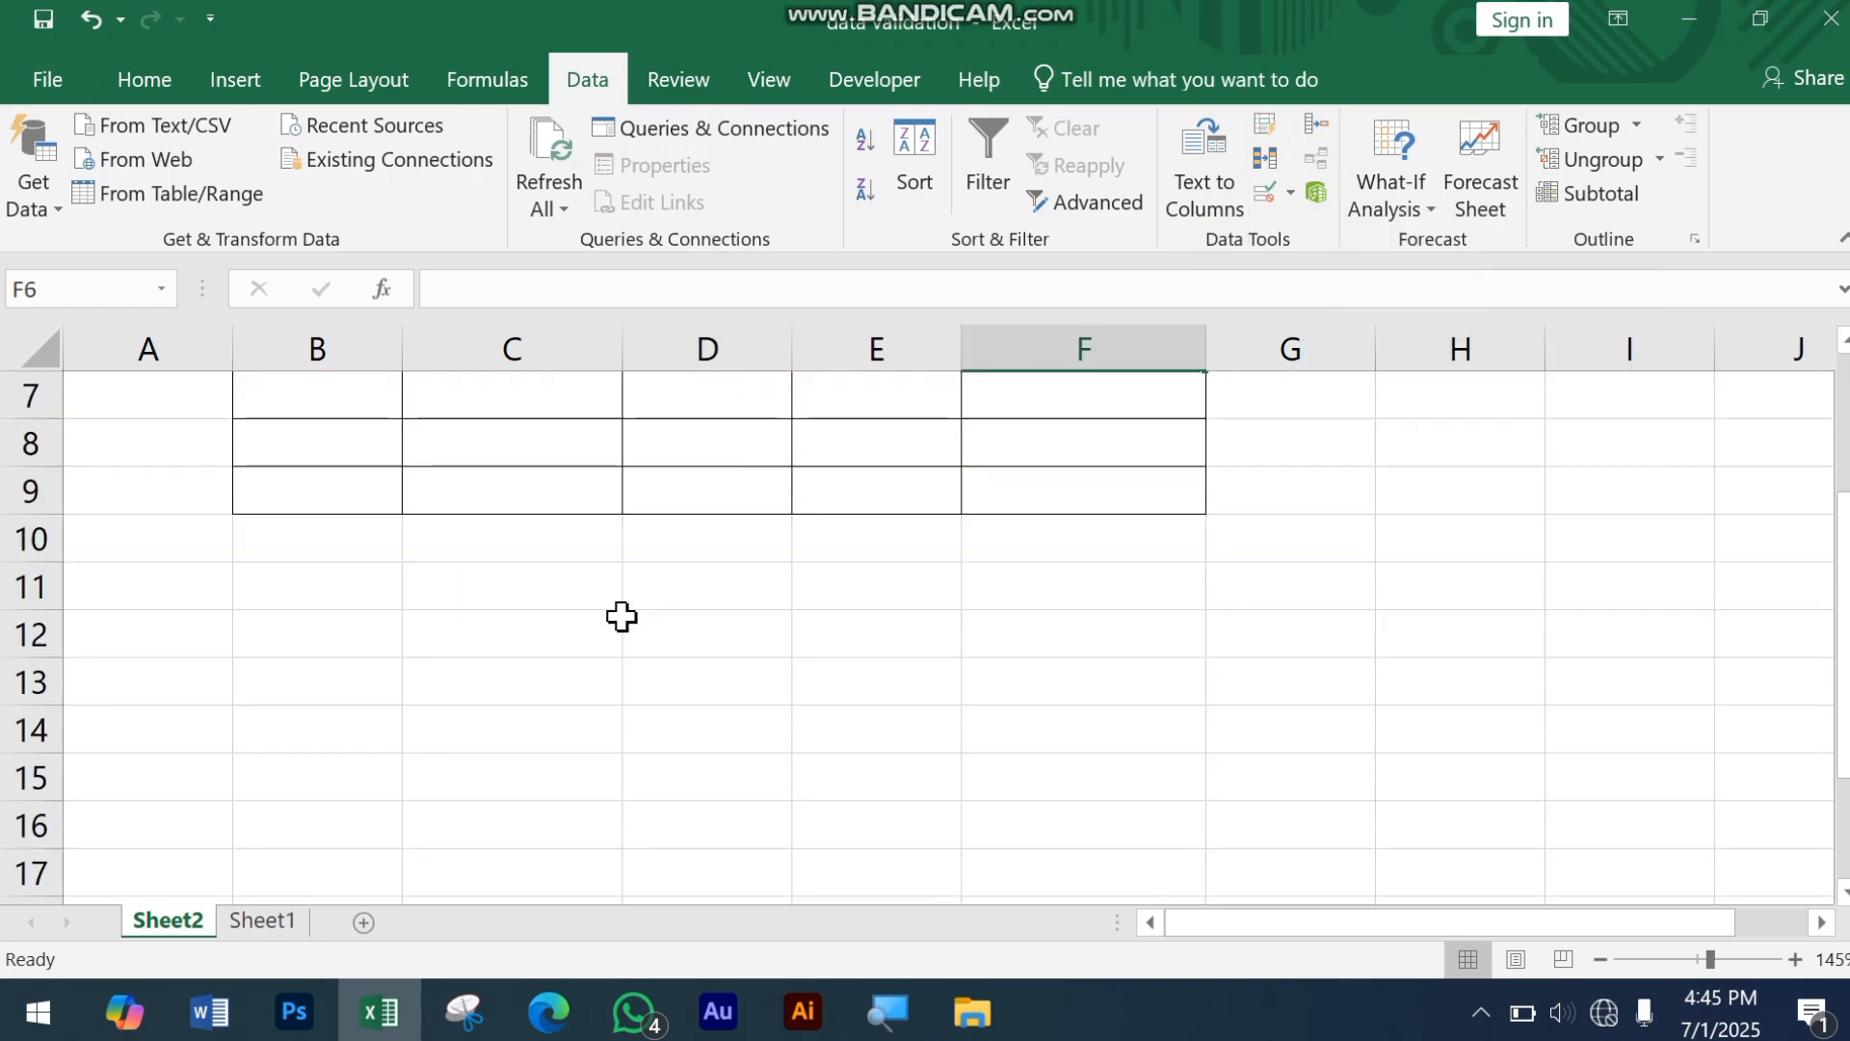
pyautogui.scroll(1, 430, 817)
pyautogui.scroll(-2, 429, 817)
pyautogui.keyDown('ctrl'); pyautogui.scroll(1, 377, 668); pyautogui.keyUp('ctrl')
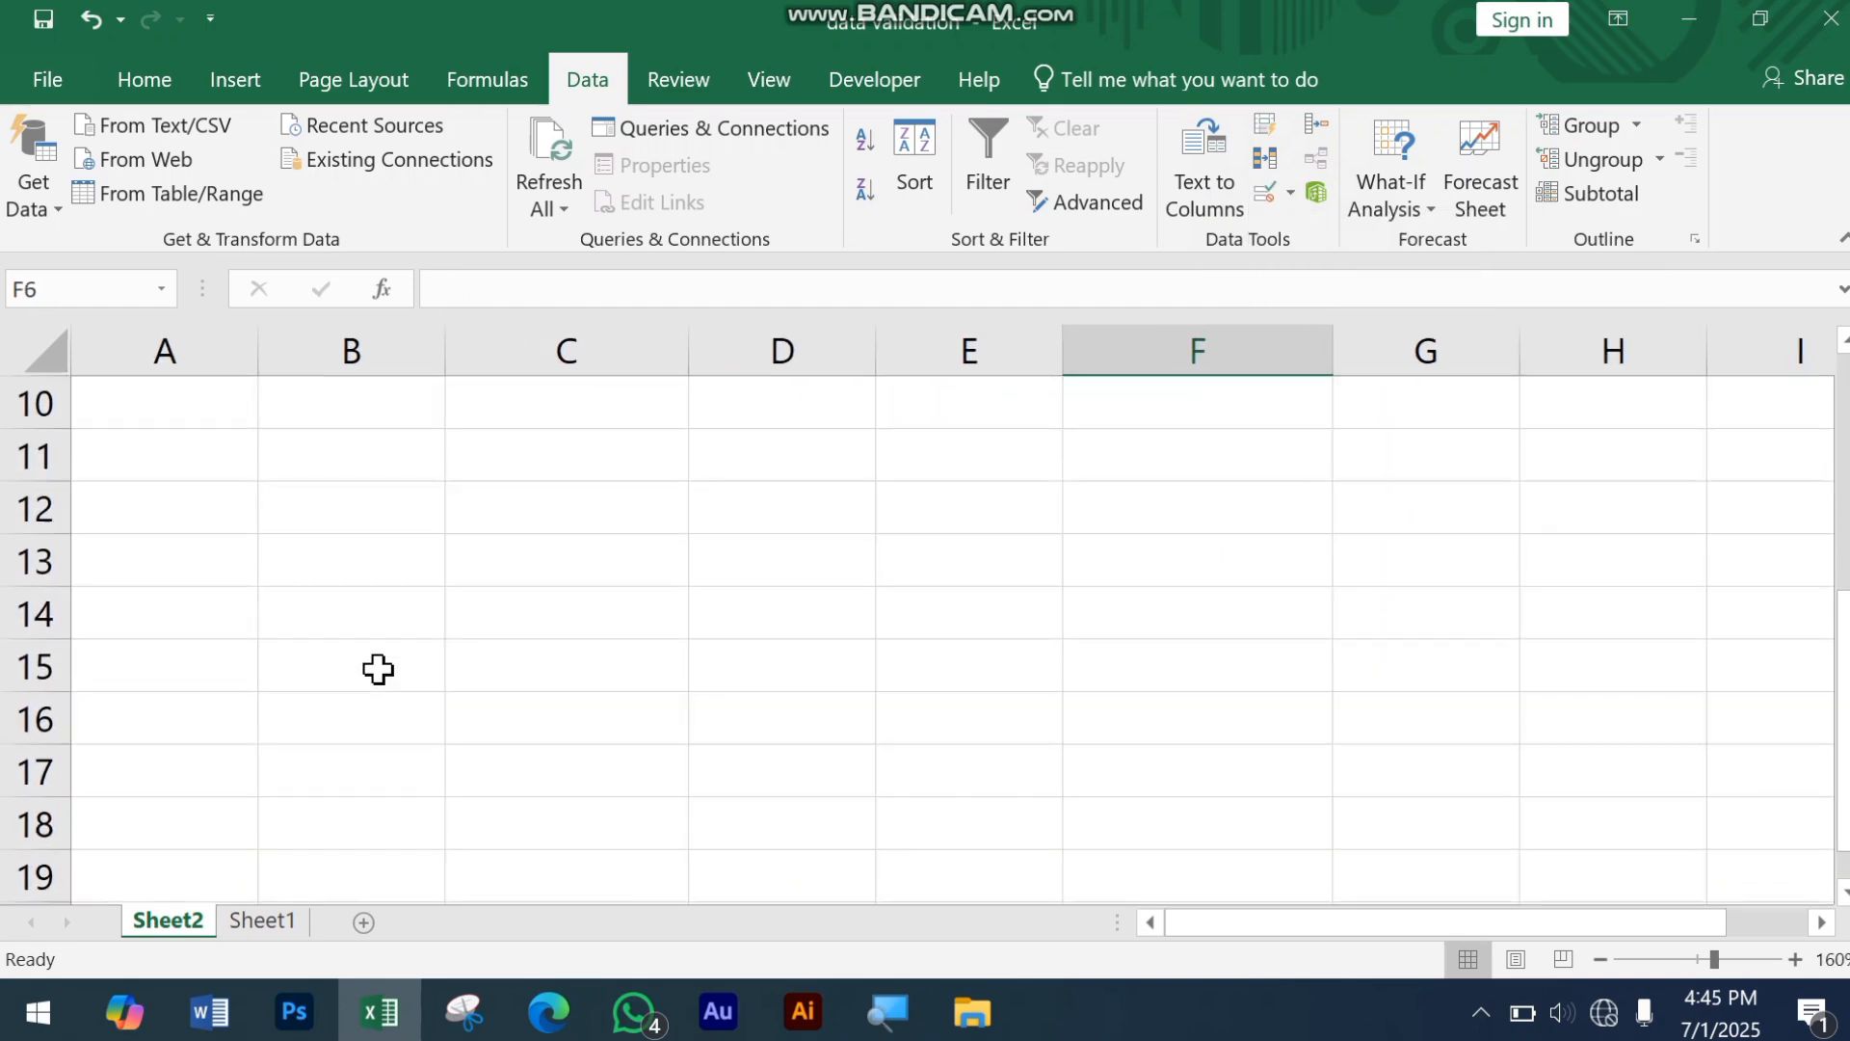
pyautogui.click(605, 470)
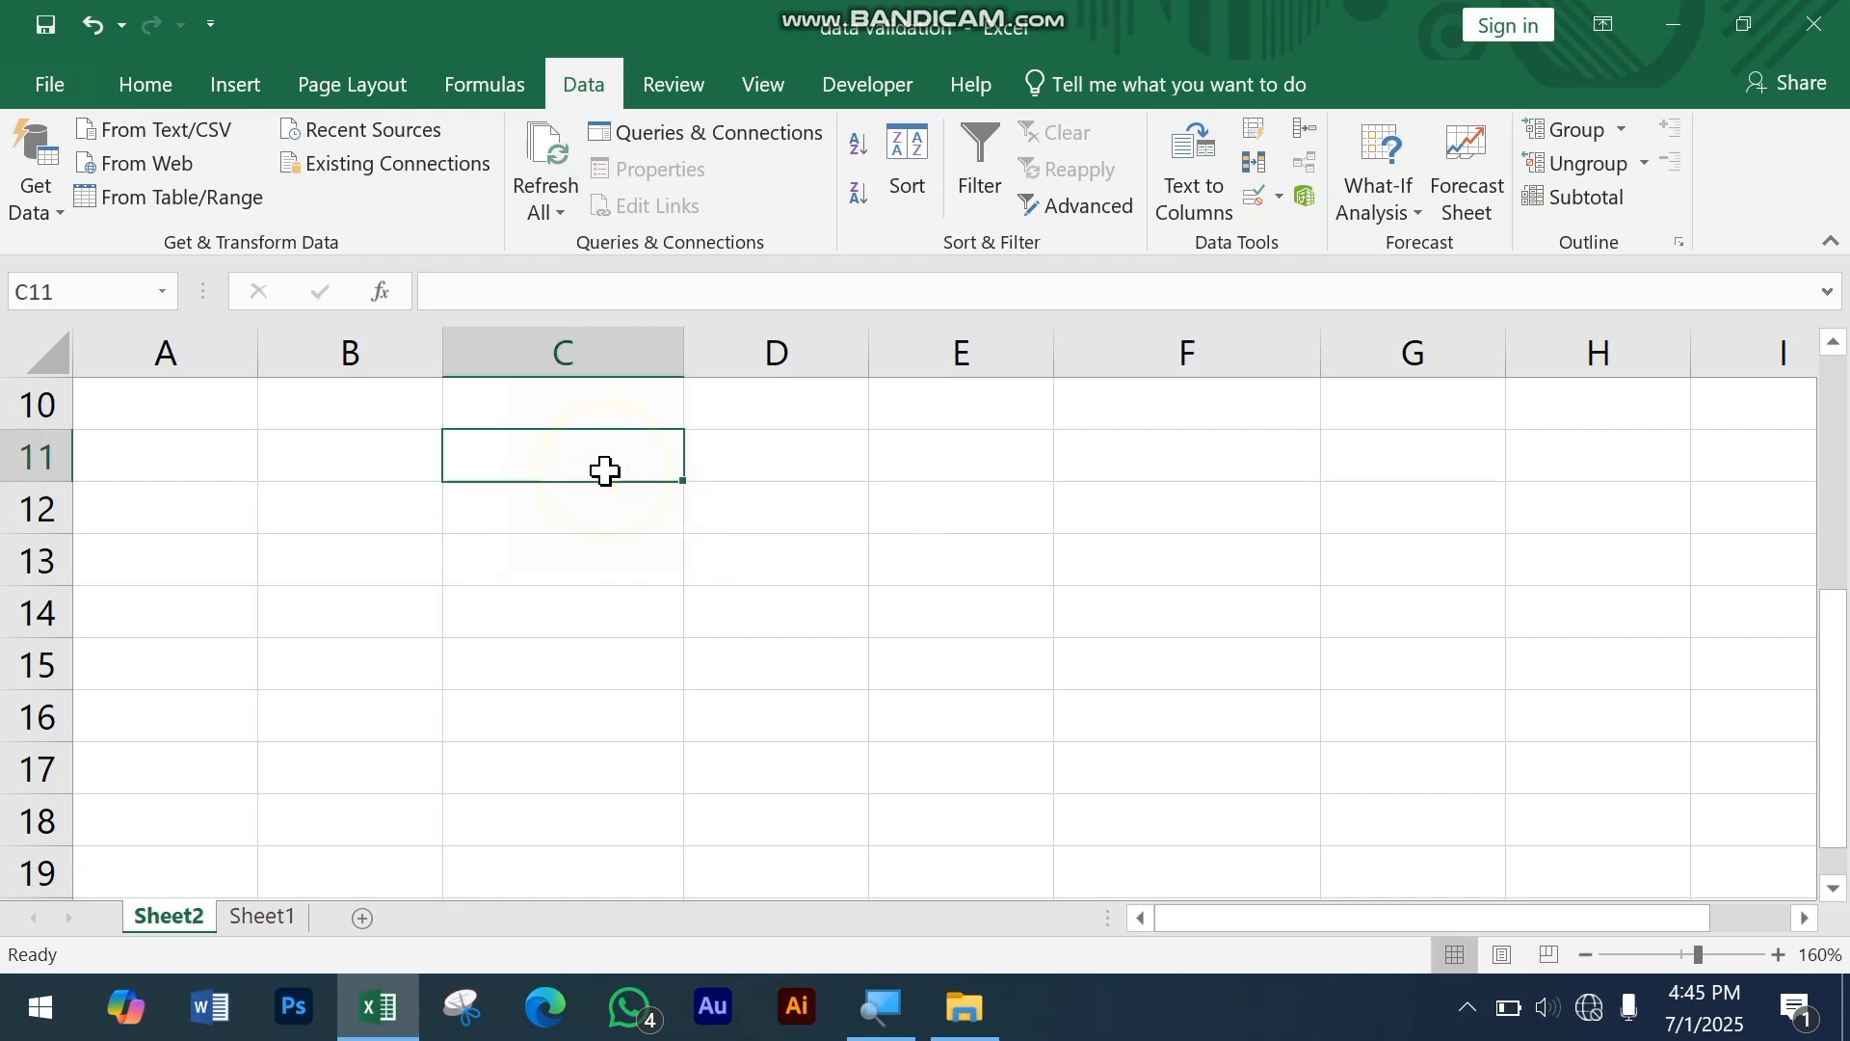
pyautogui.scroll(3, 582, 512)
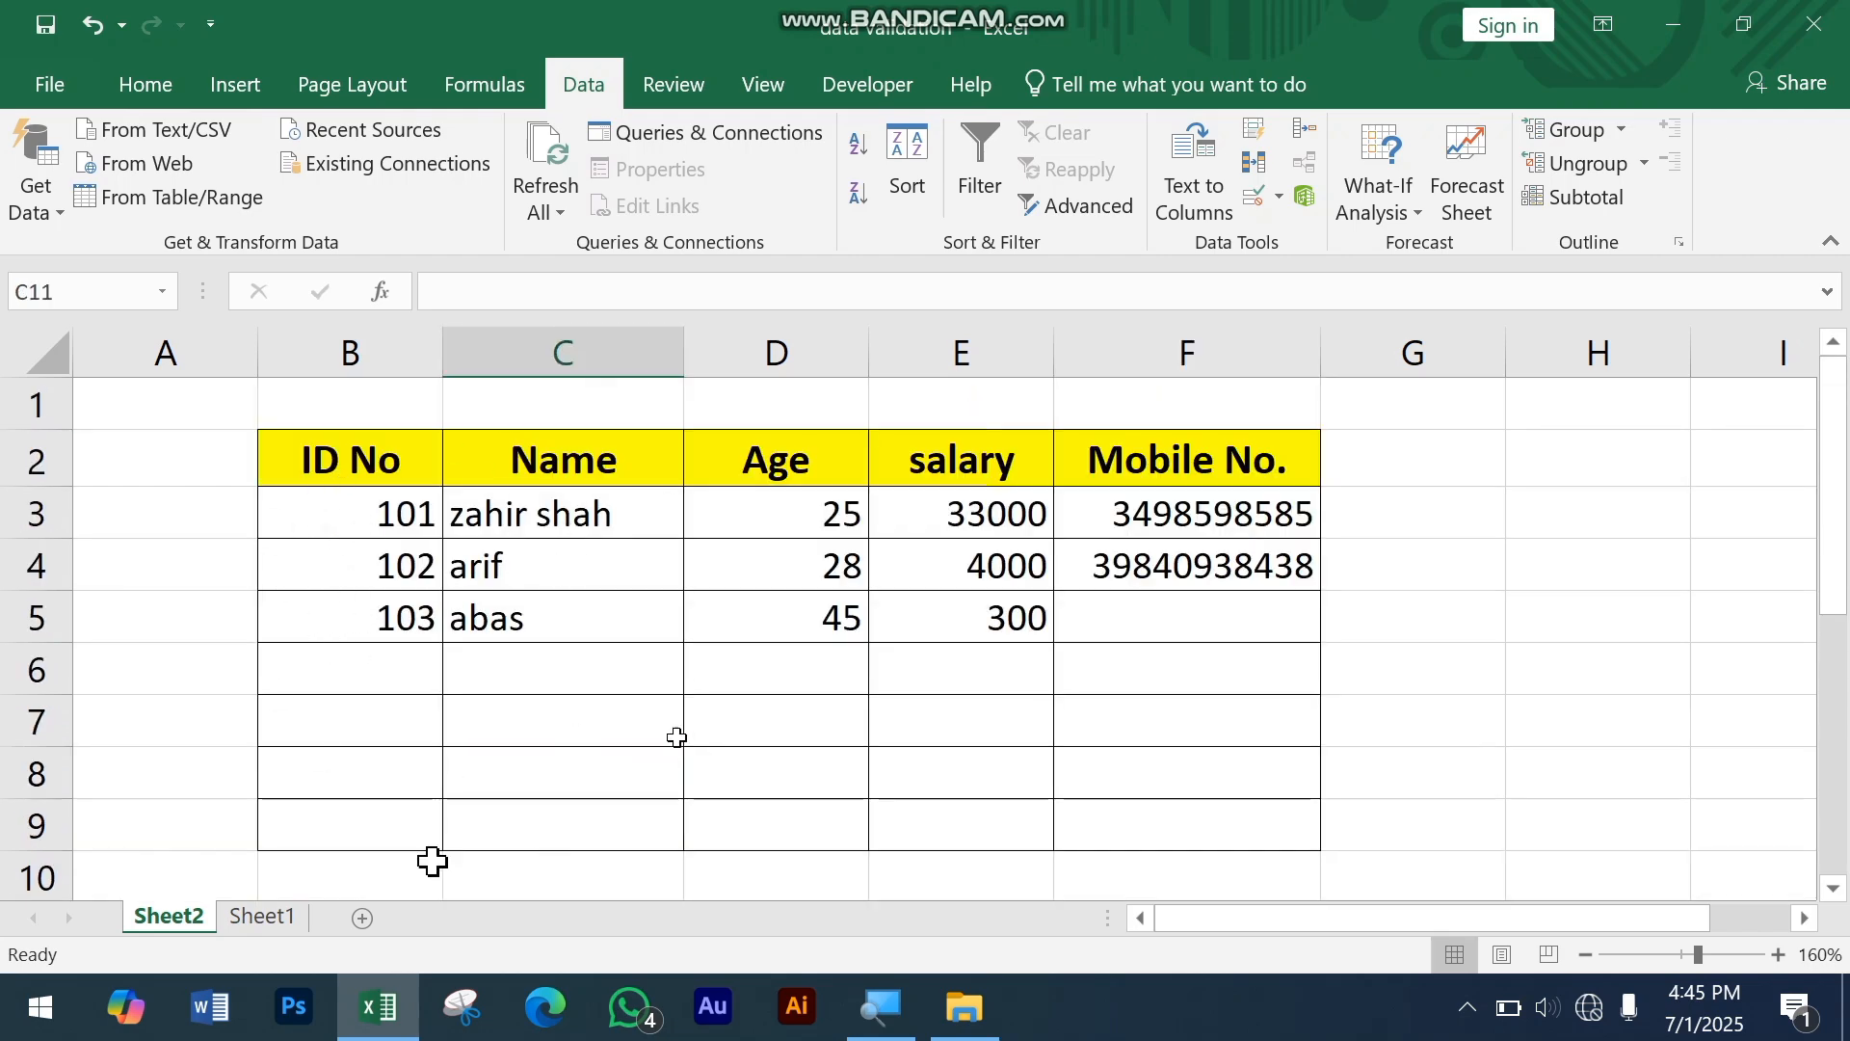
# Step: Switch to Sheet1 and widen the Name column C
pyautogui.click(271, 917)
pyautogui.moveTo(321, 492); pyautogui.dragTo(309, 776)
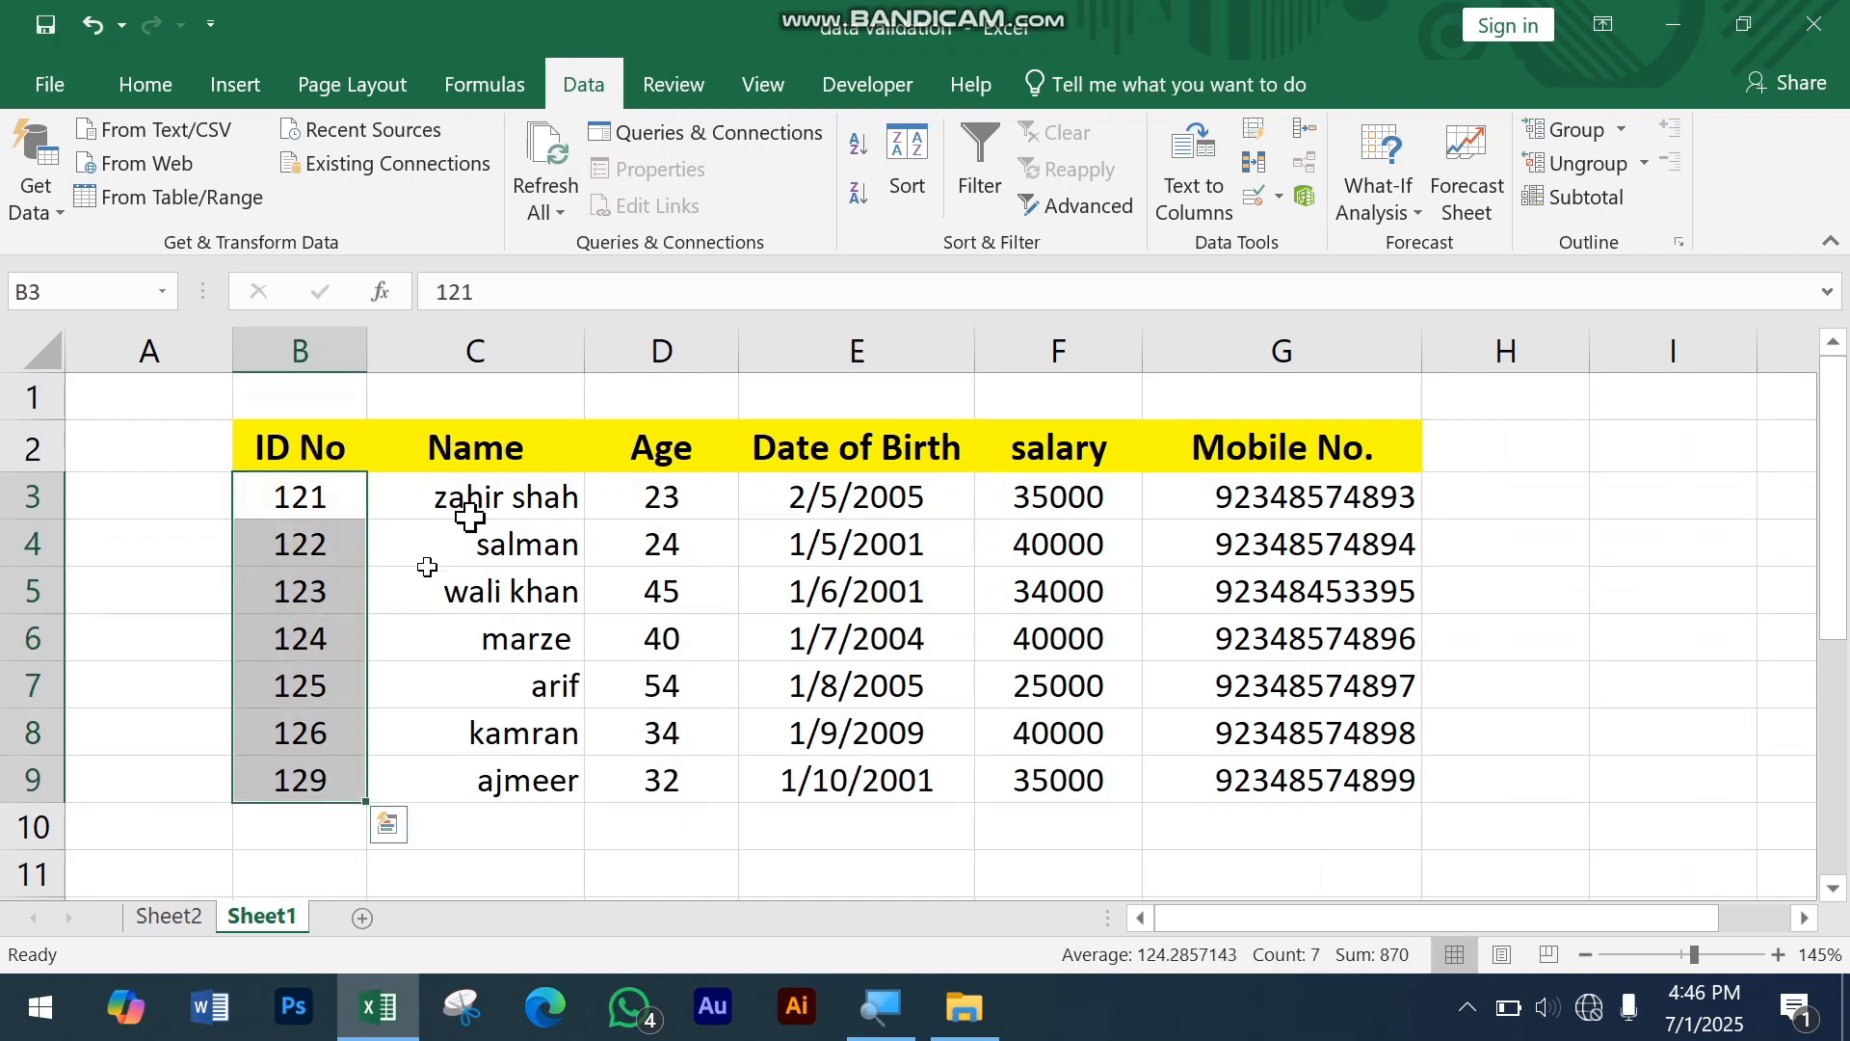
pyautogui.click(502, 396)
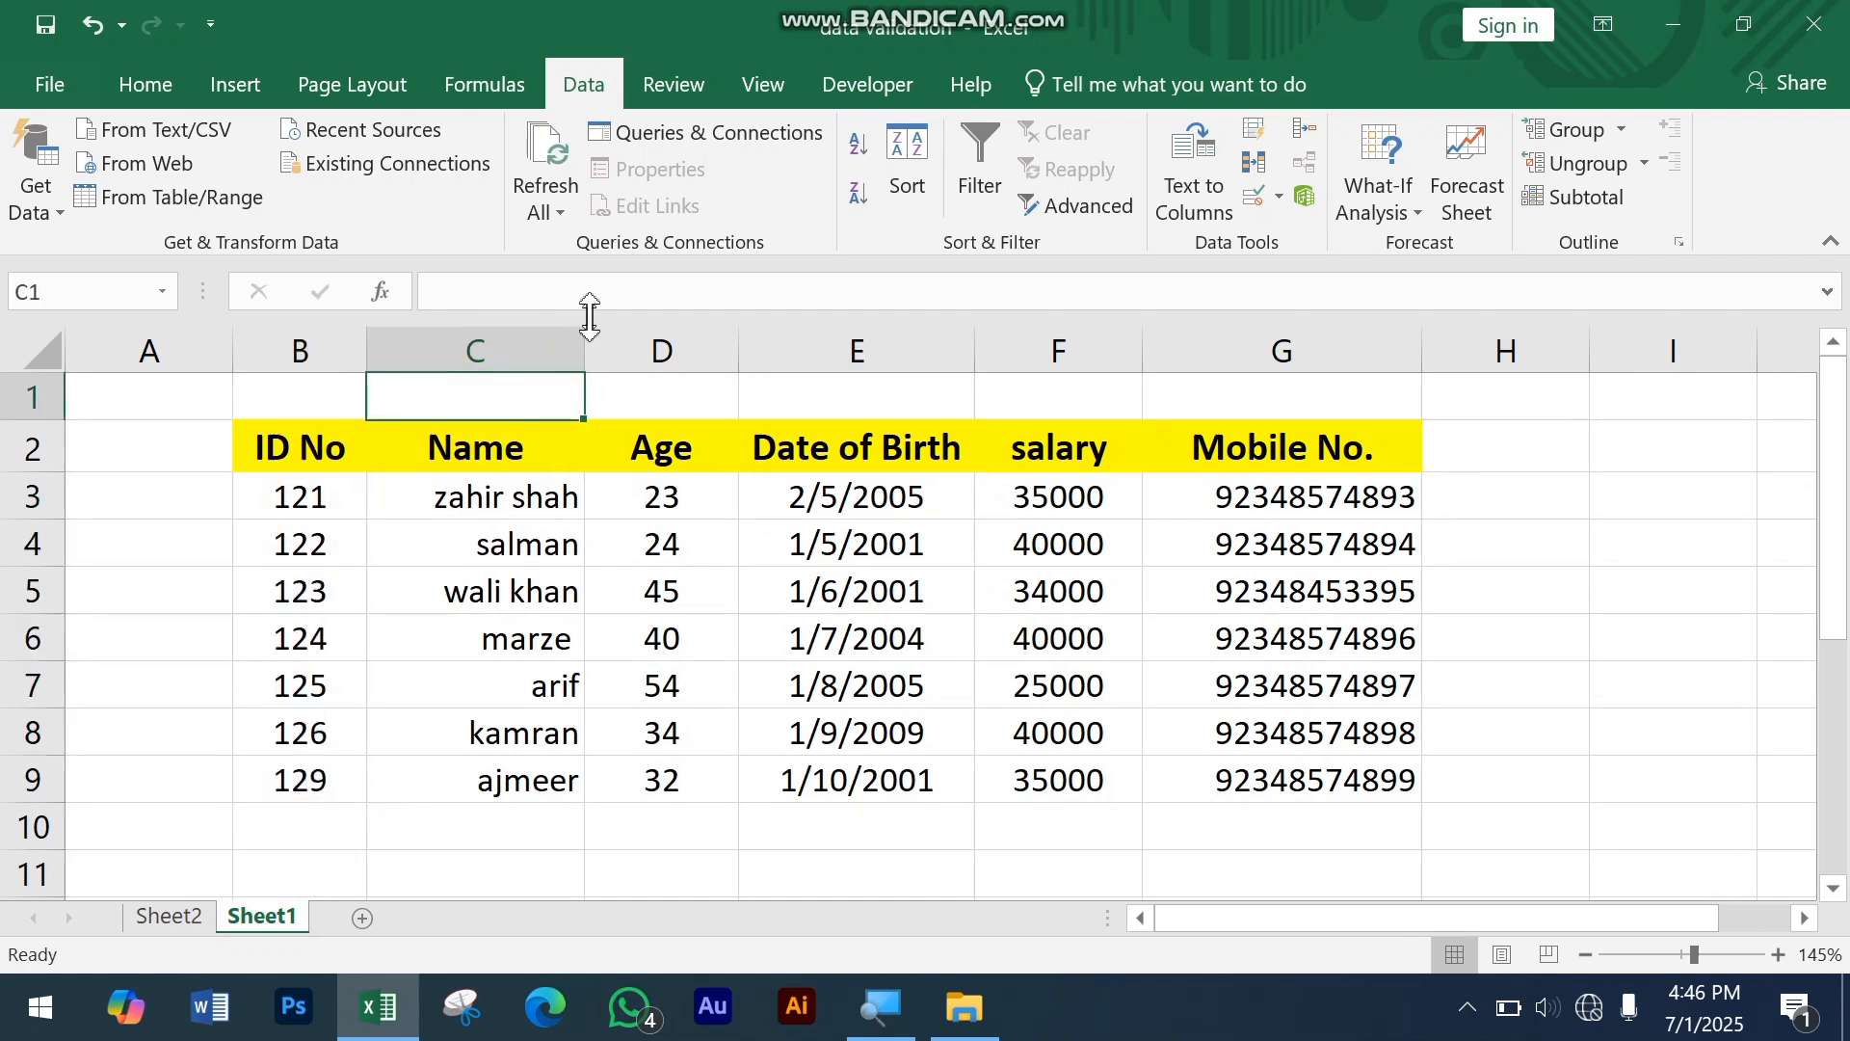
pyautogui.moveTo(585, 330); pyautogui.dragTo(658, 350)
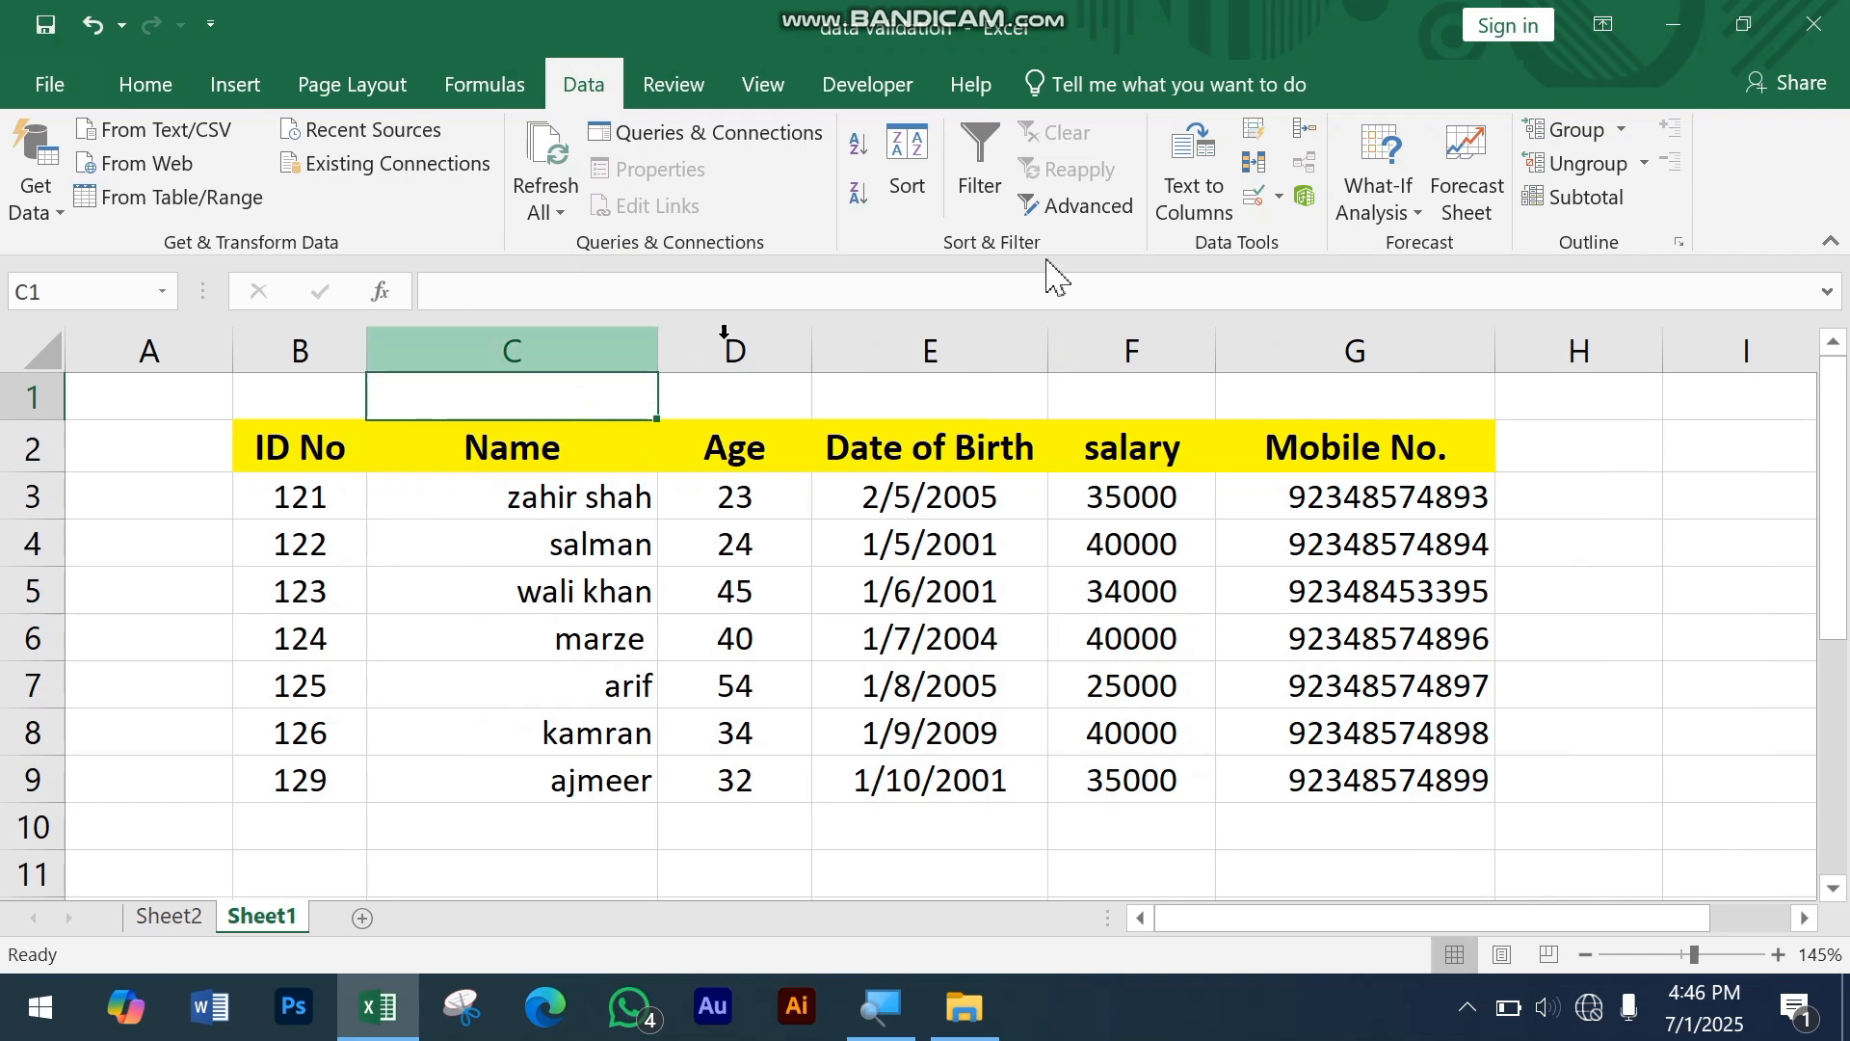
# Step: Apply list data validation with an in-cell dropdown to cell C1, using the ID No range =$B$3:$B$9 as the source
pyautogui.click(1257, 203)
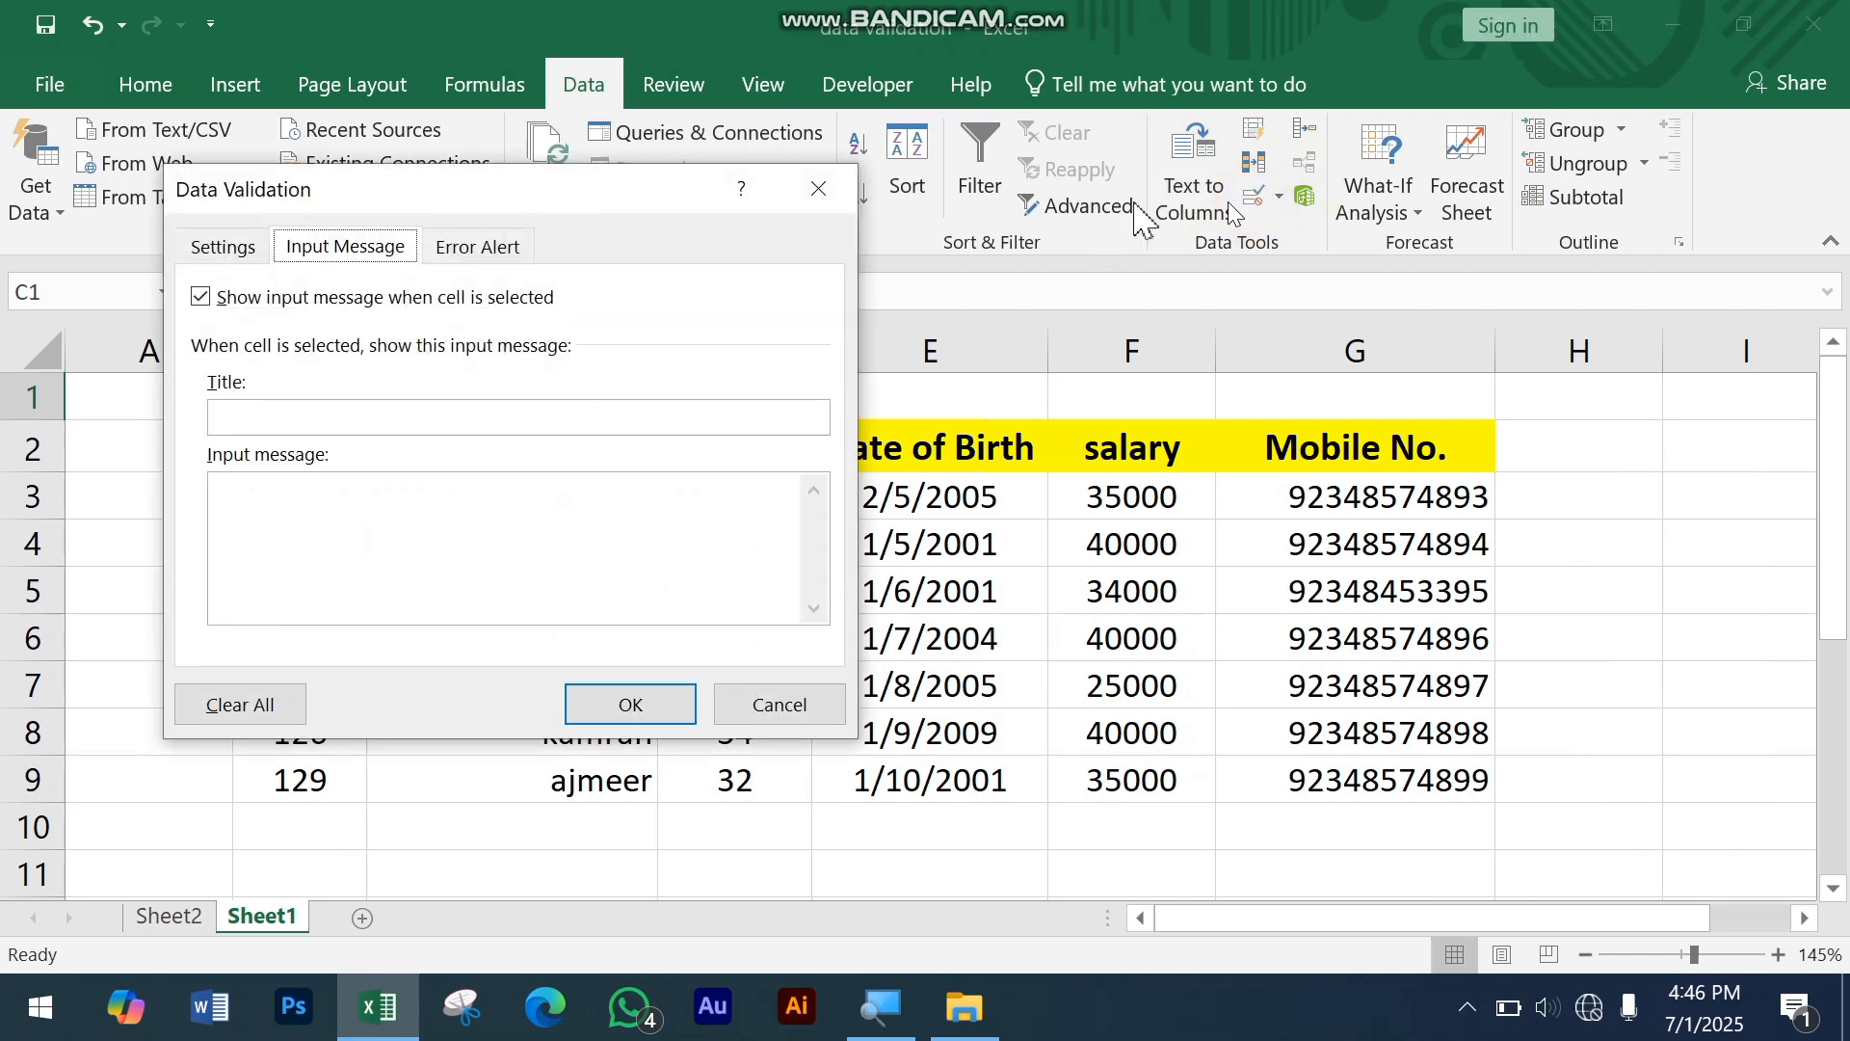
pyautogui.moveTo(529, 193); pyautogui.dragTo(1321, 164)
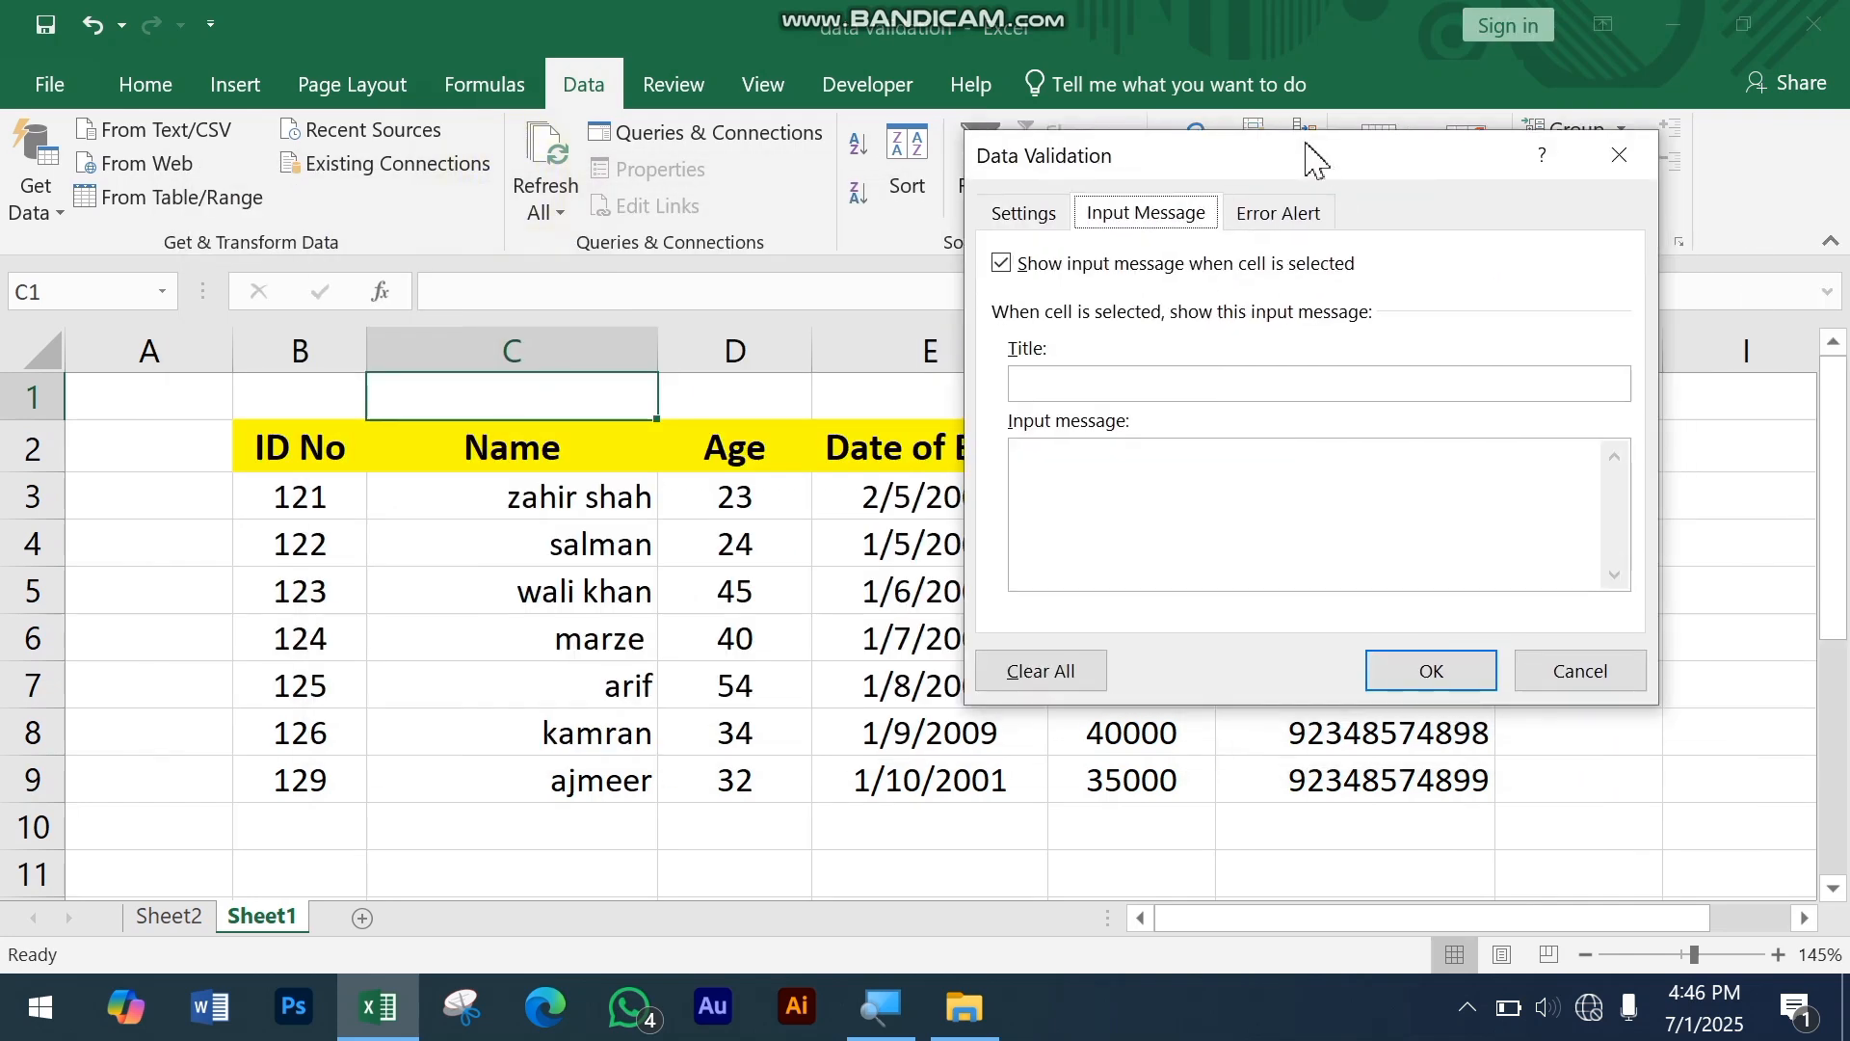
pyautogui.click(1023, 215)
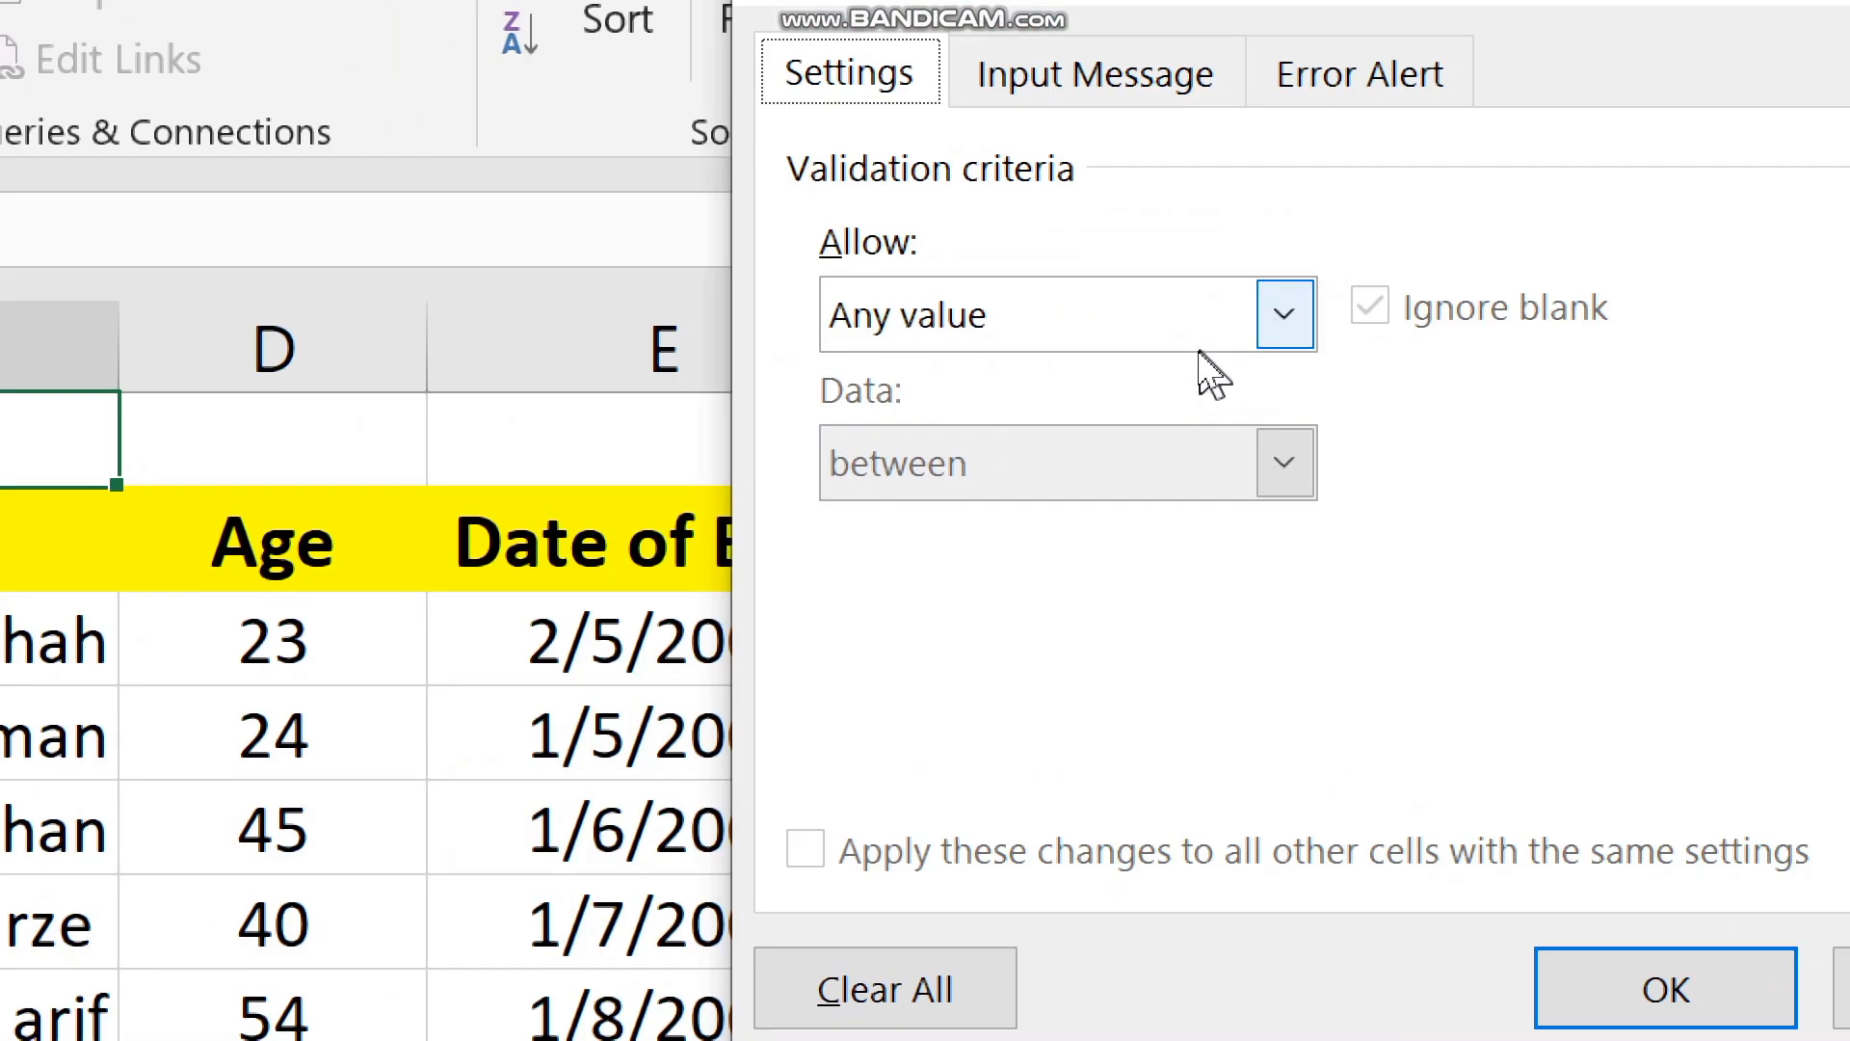
pyautogui.click(1240, 343)
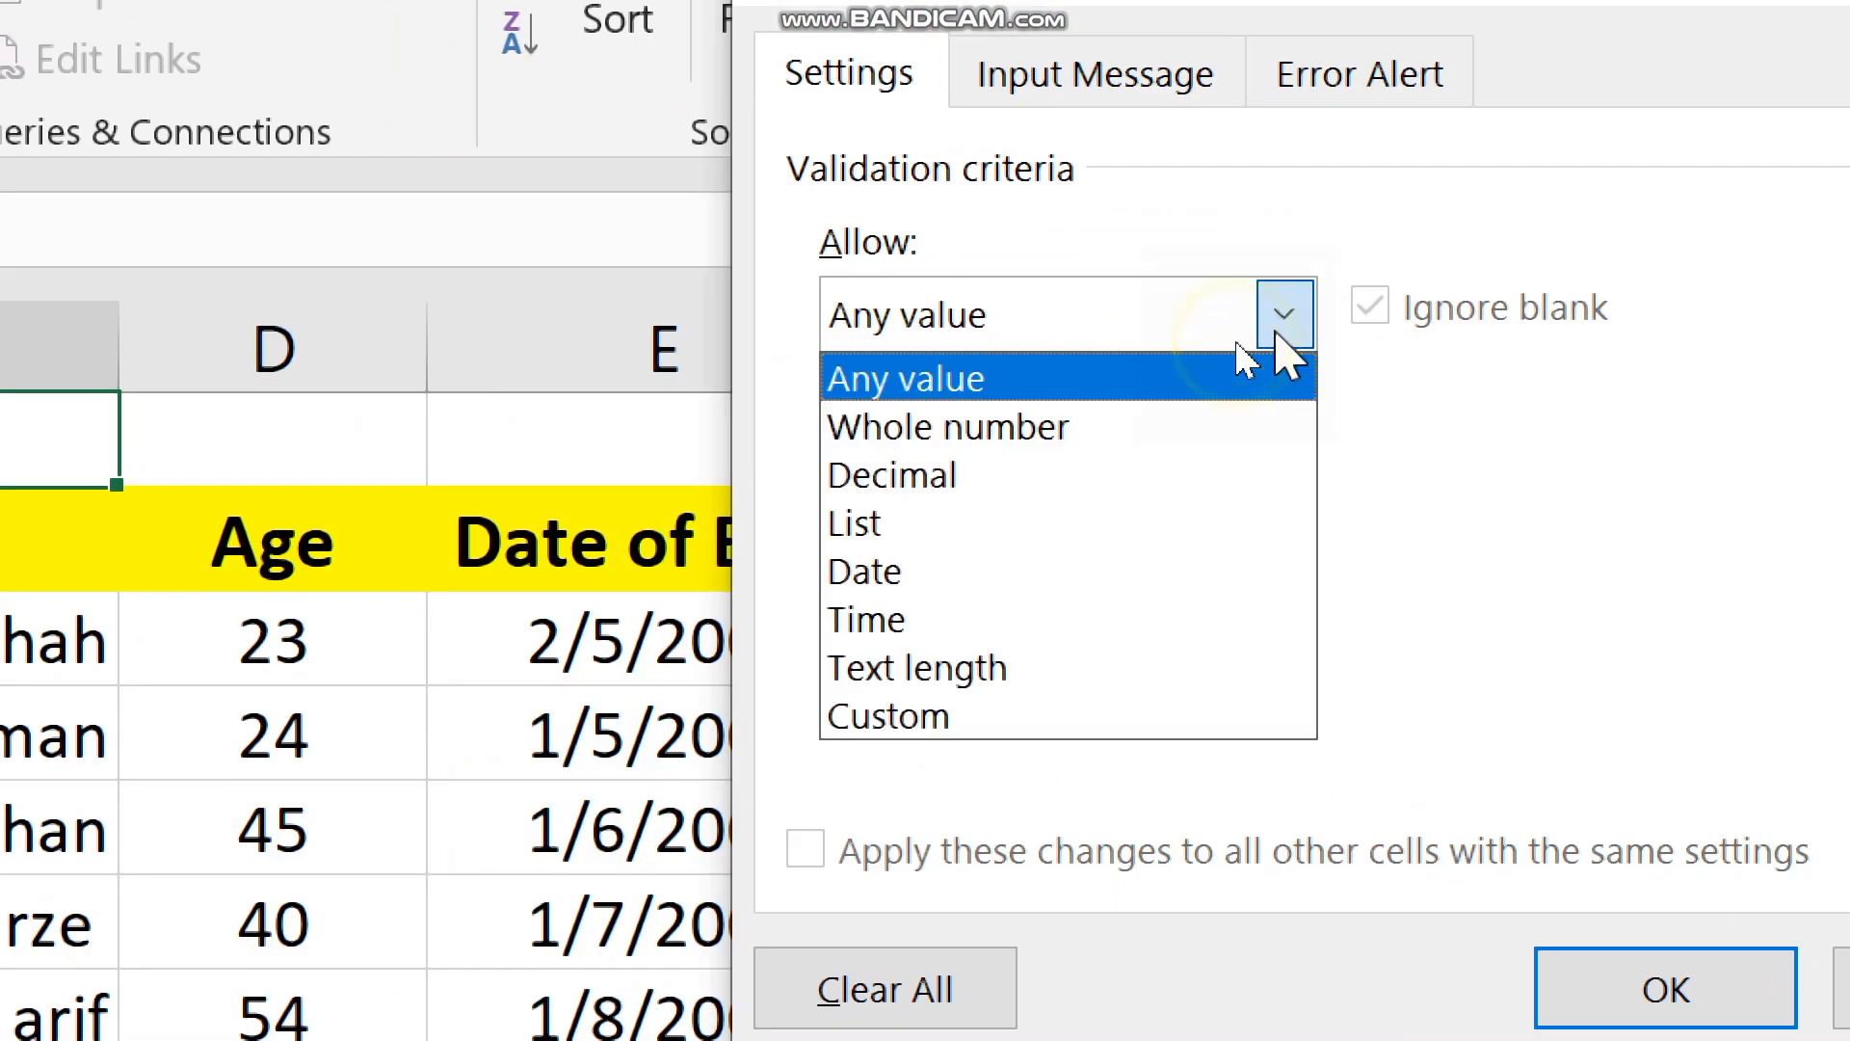
pyautogui.click(1021, 525)
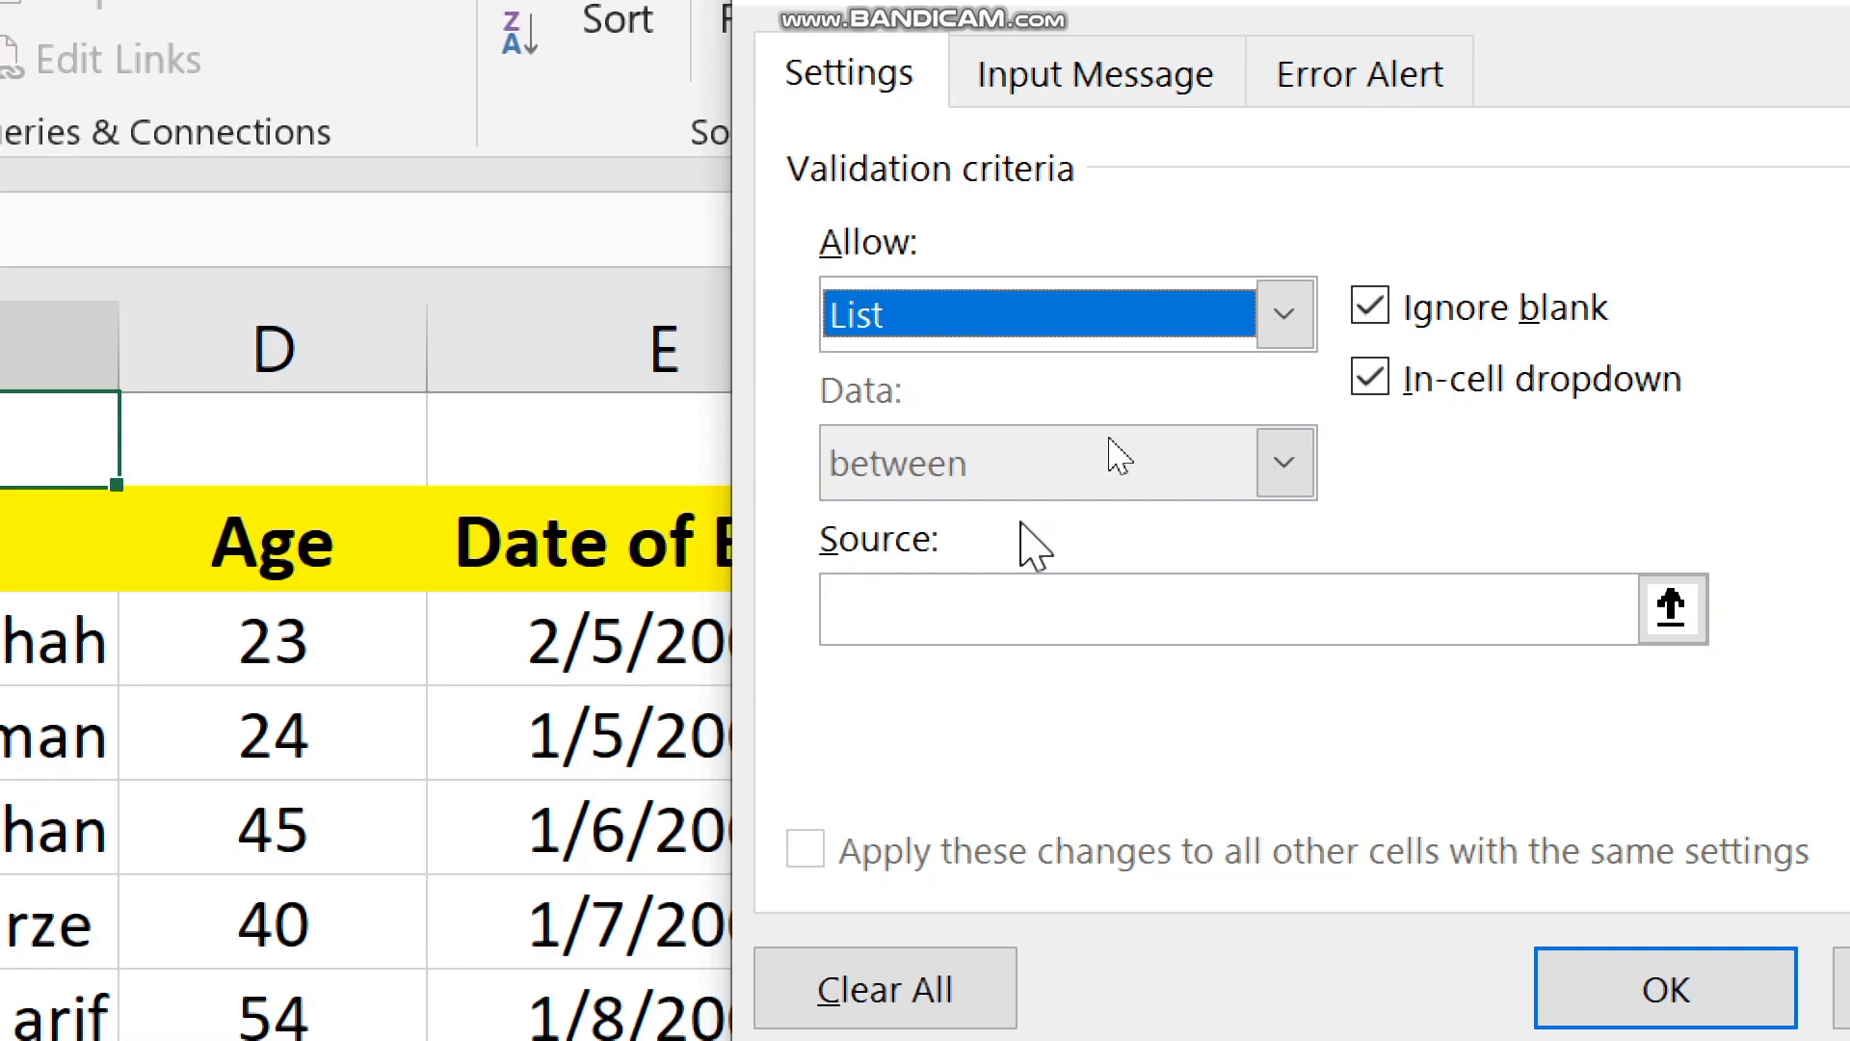
pyautogui.click(1025, 609)
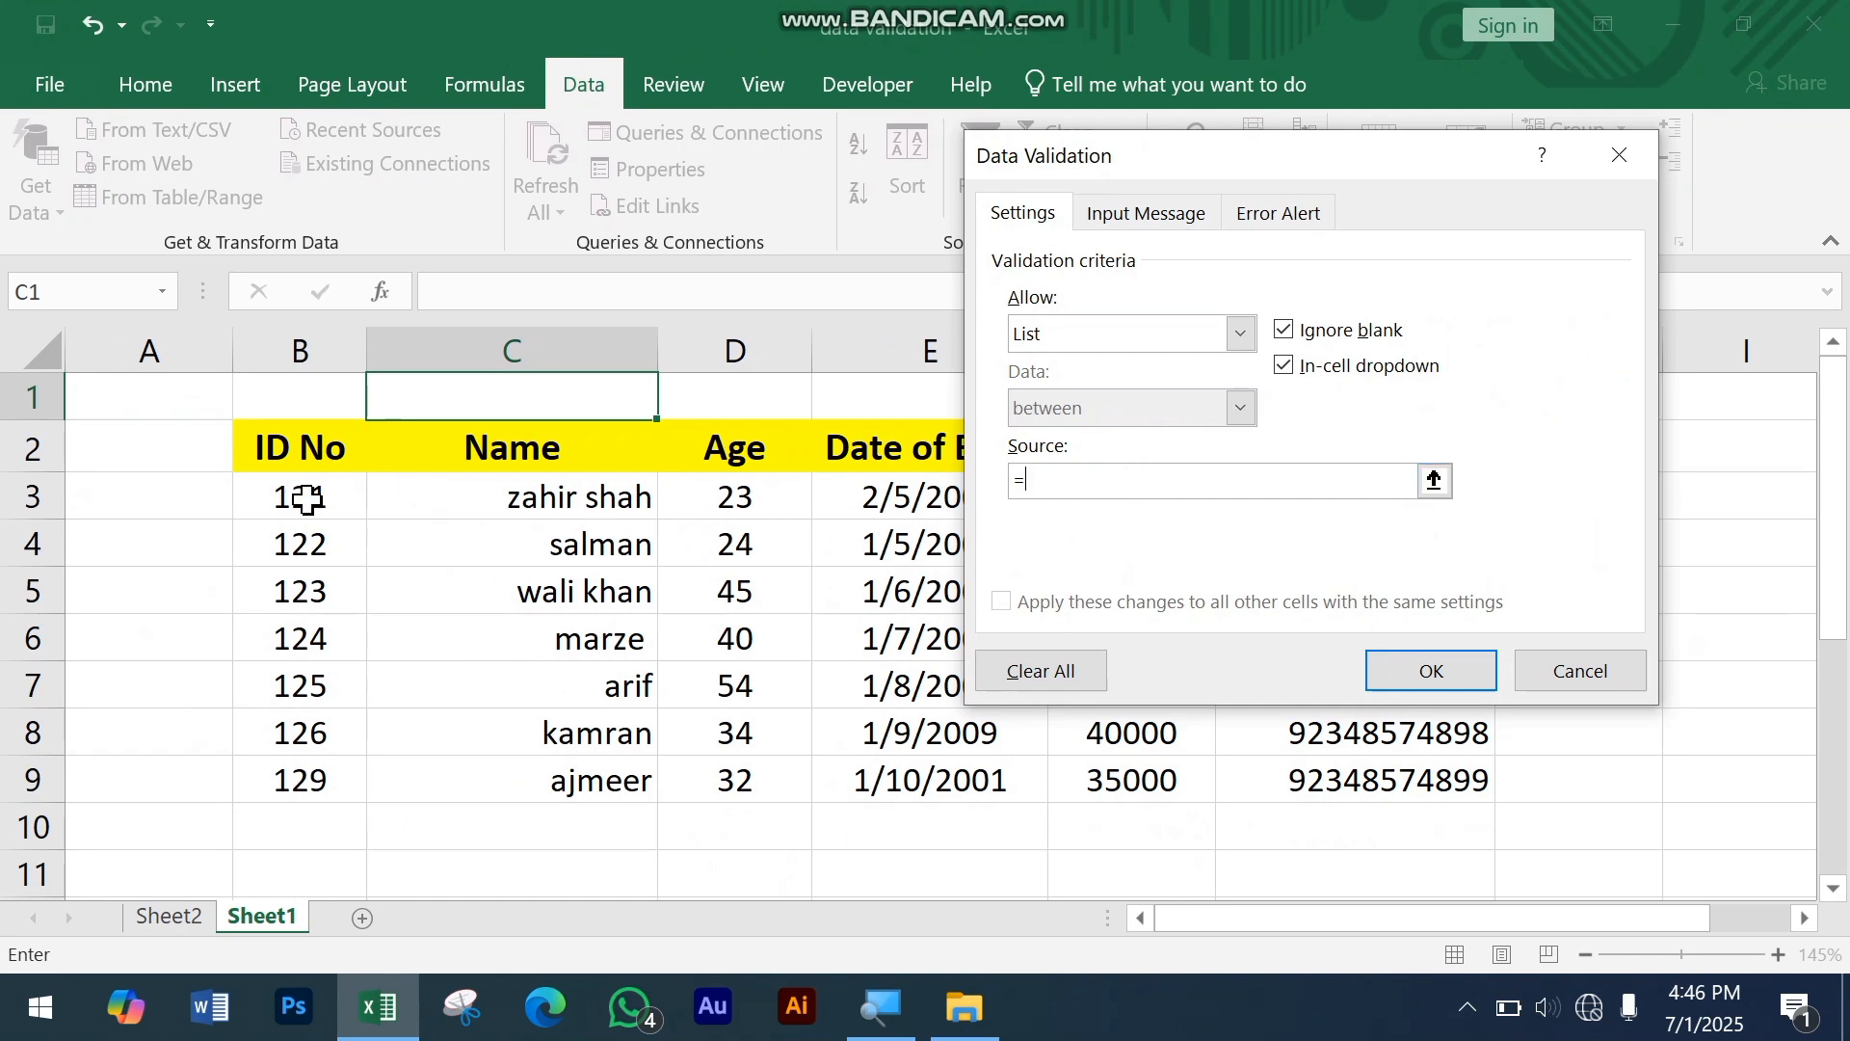
pyautogui.moveTo(307, 499); pyautogui.dragTo(316, 780)
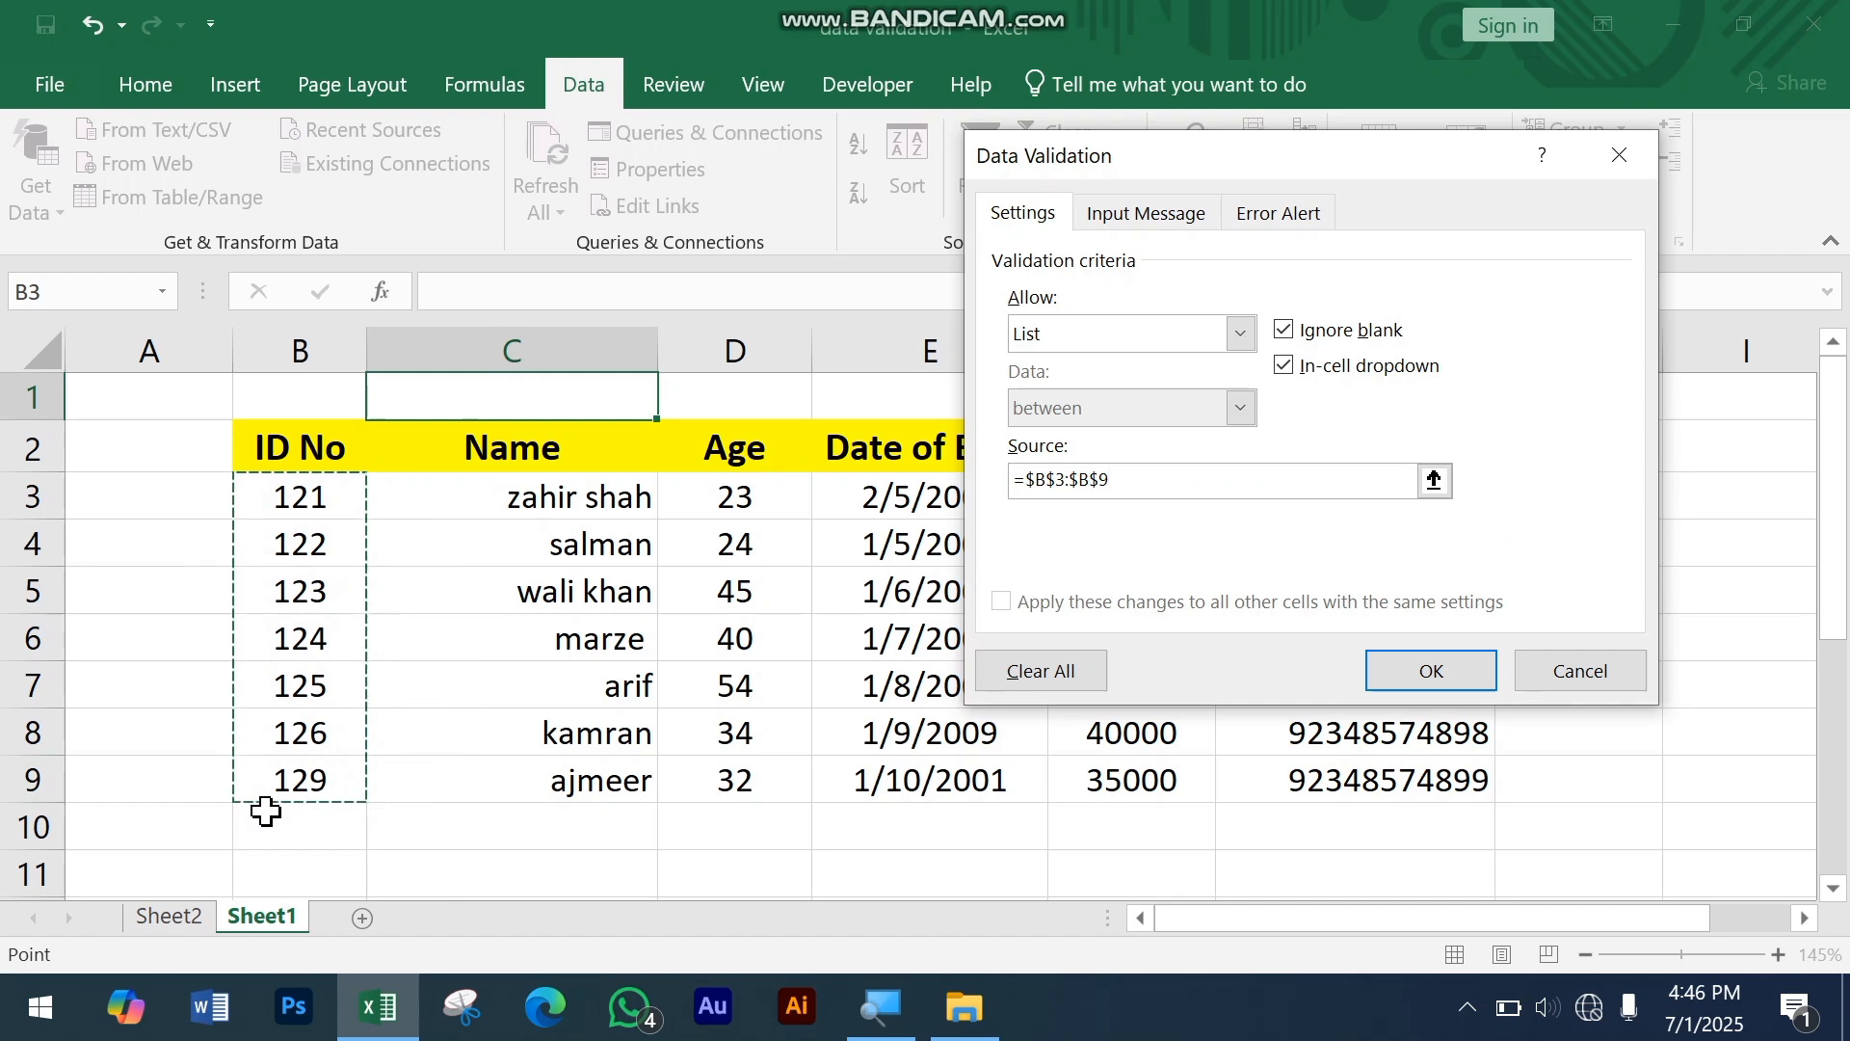
pyautogui.click(1431, 669)
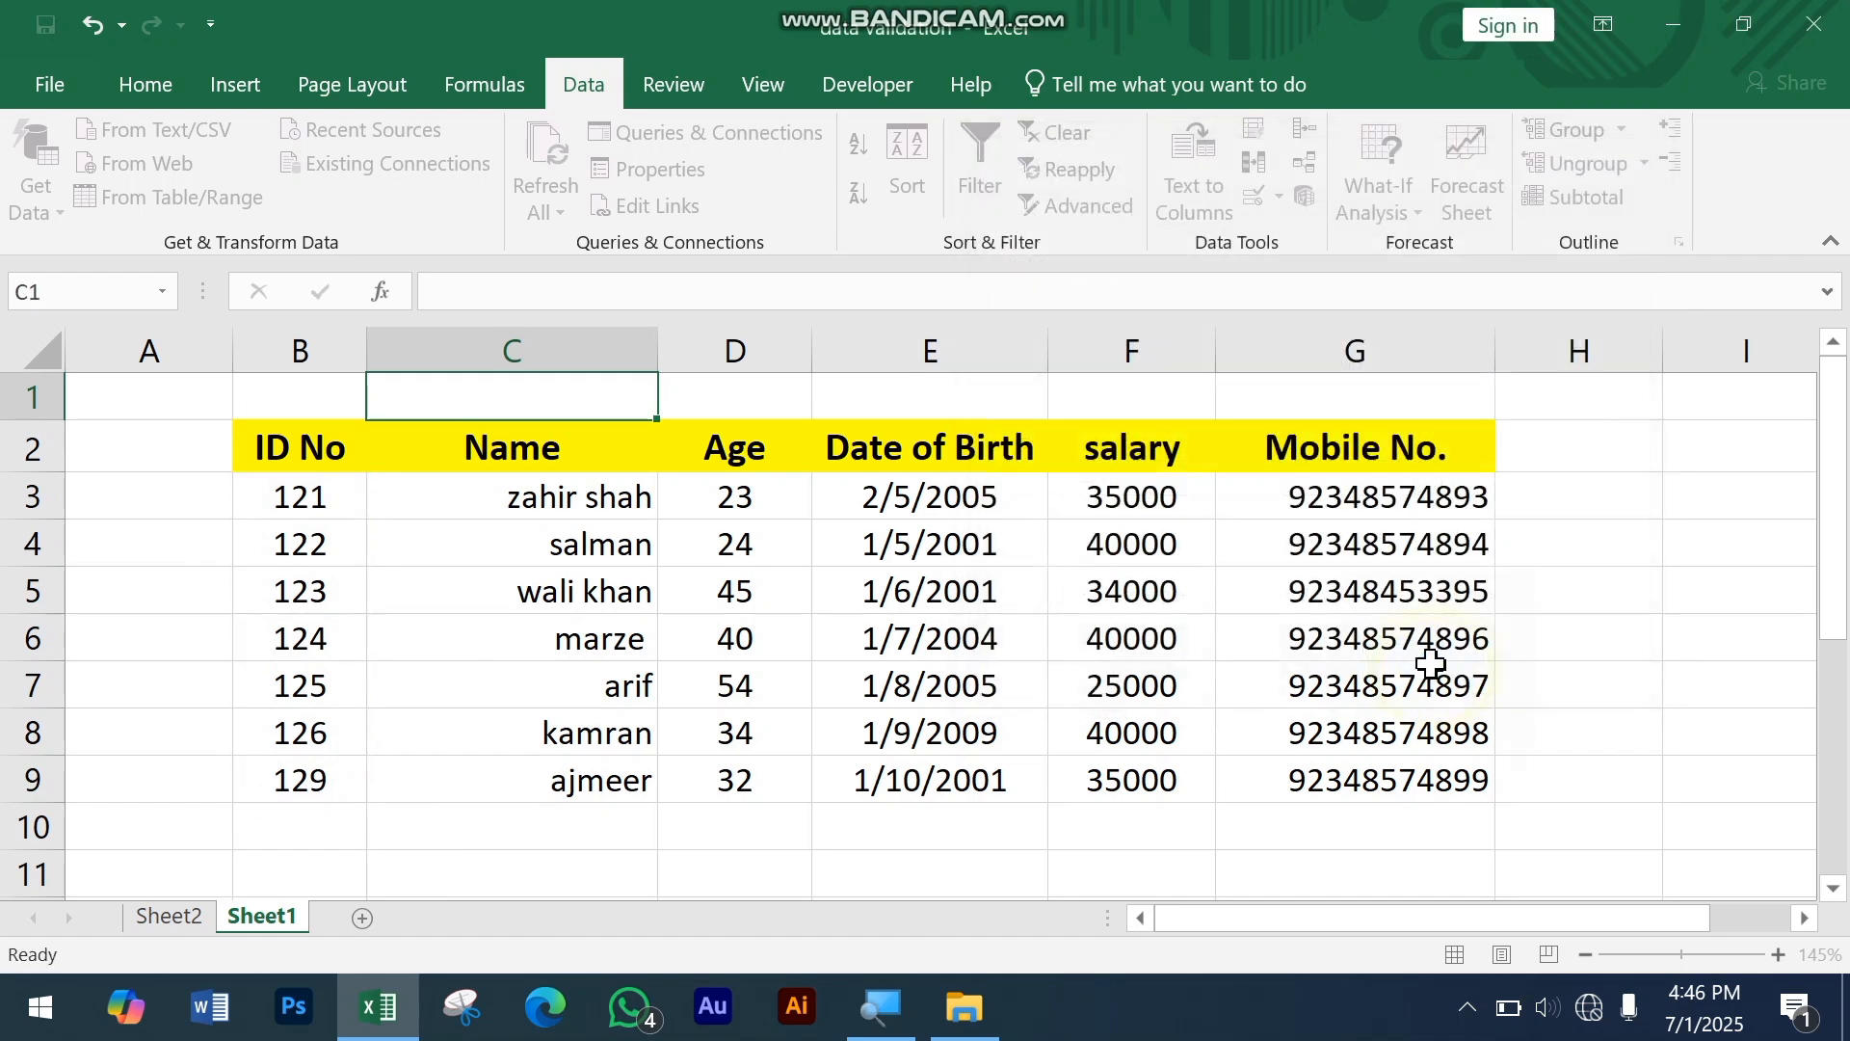
# Step: Test the dropdown in cell C1 by choosing the third employee ID from its list
pyautogui.click(792, 674)
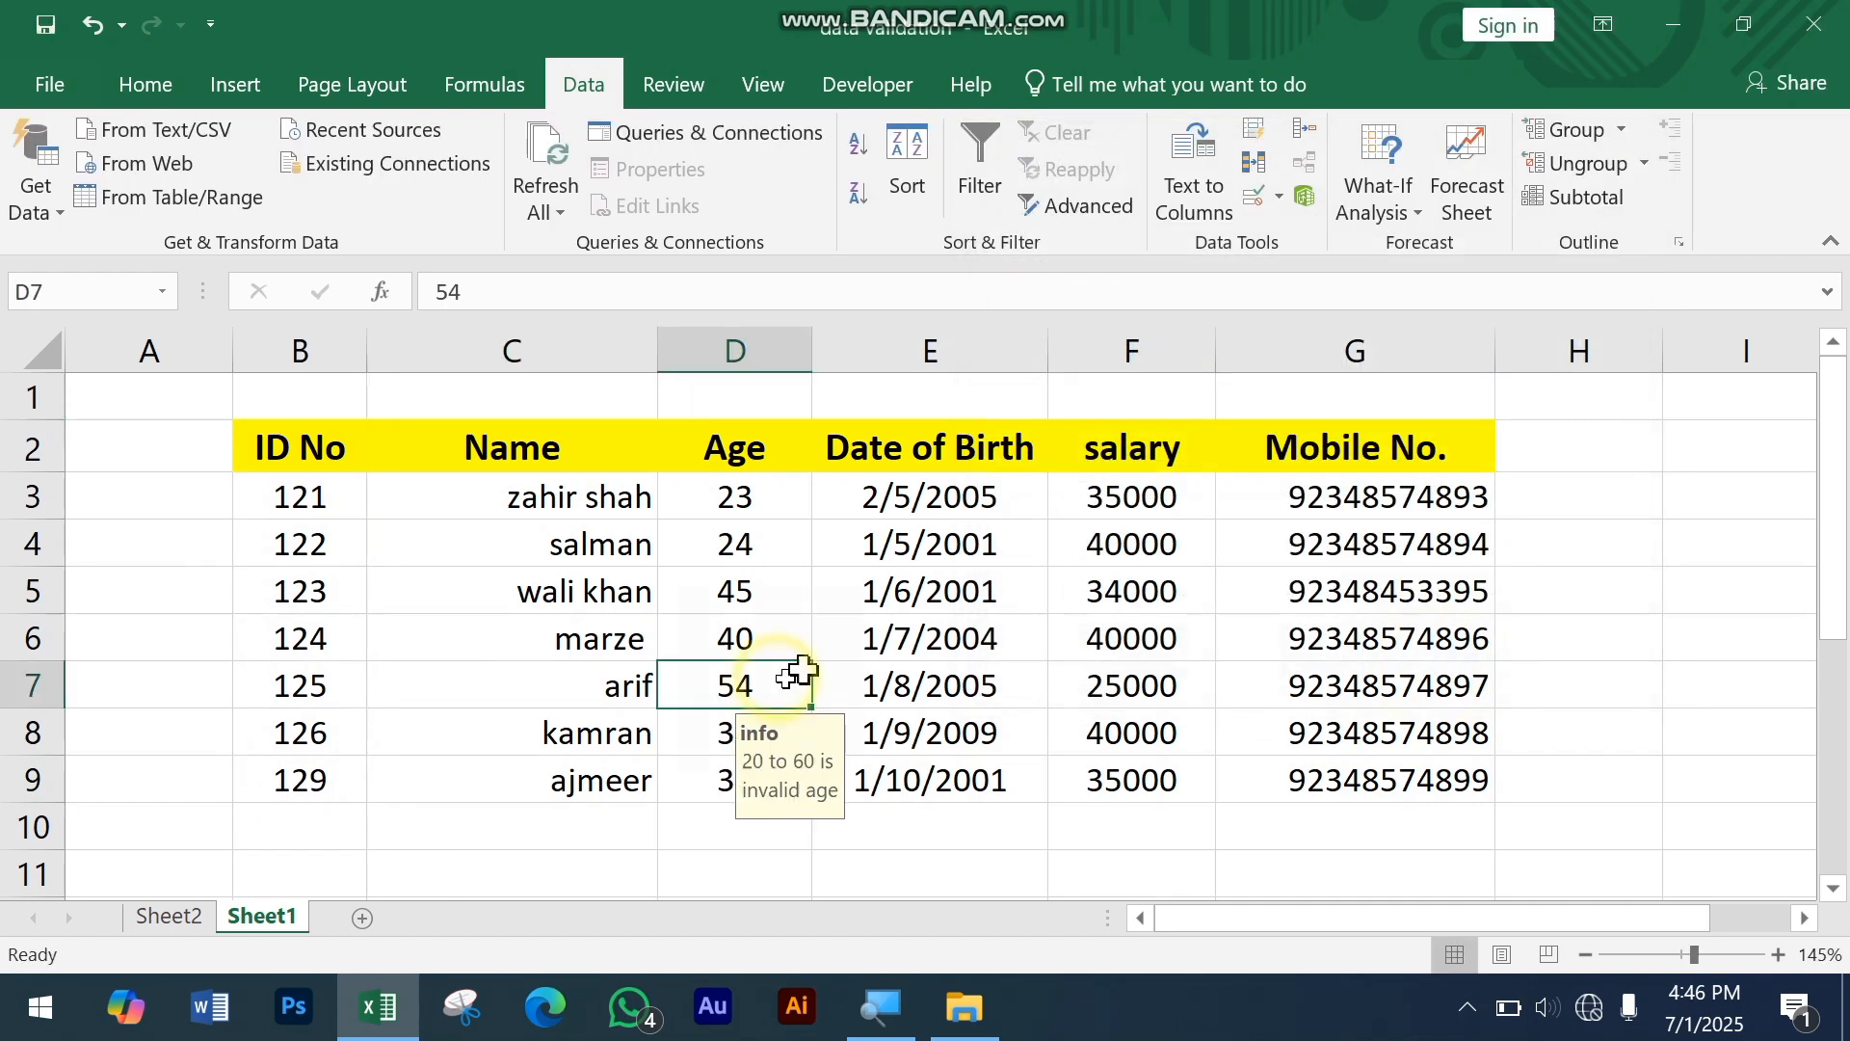
pyautogui.click(610, 394)
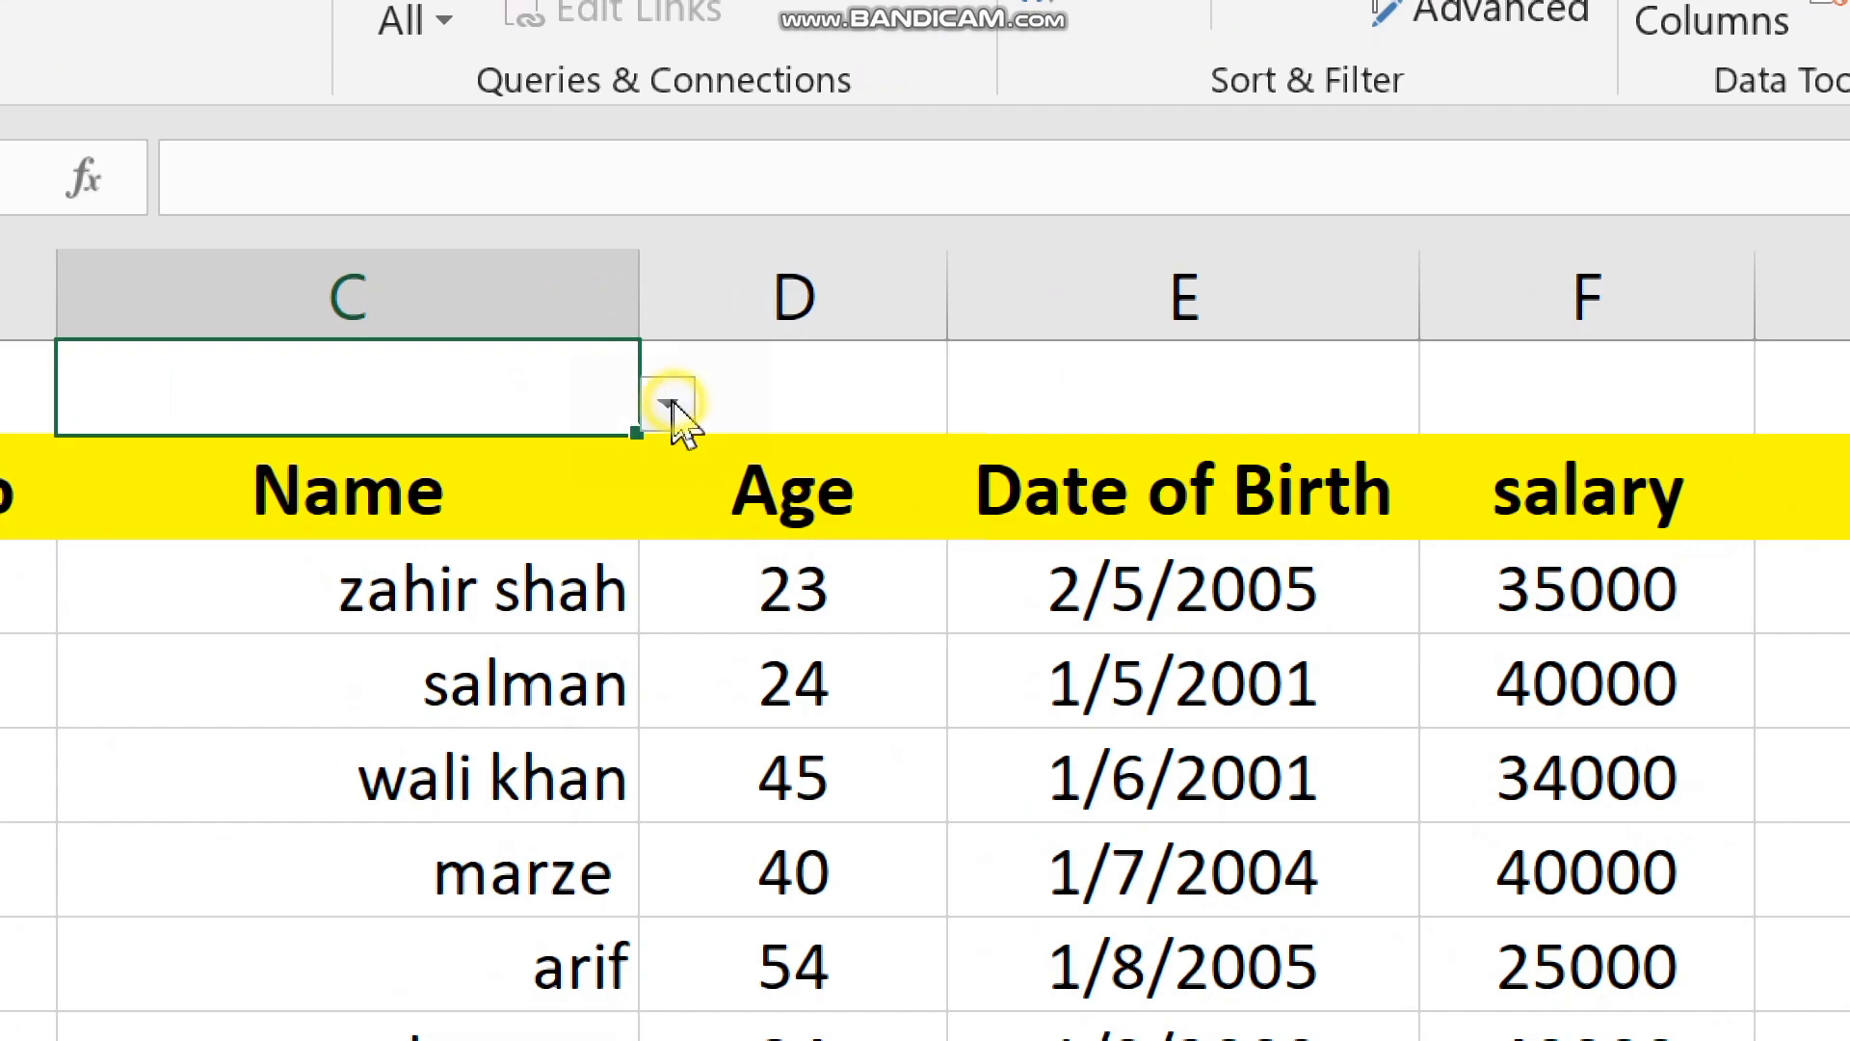
pyautogui.click(670, 404)
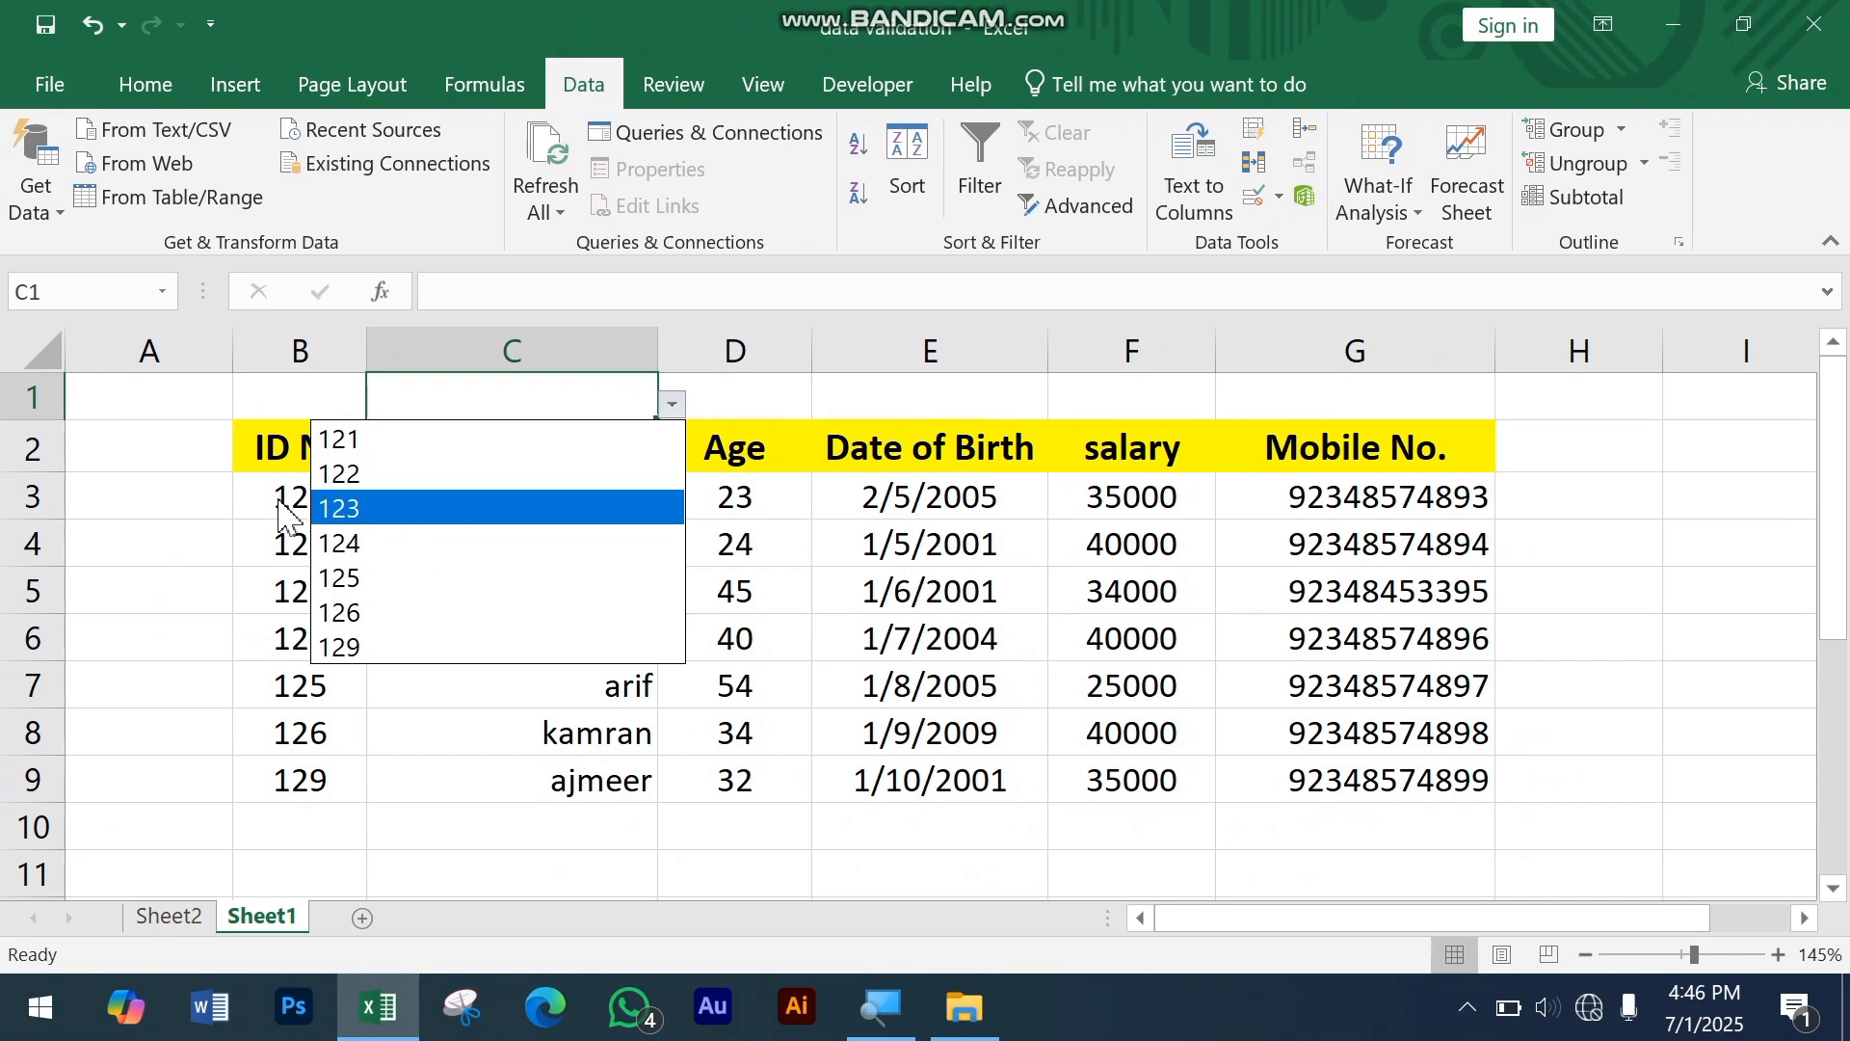
pyautogui.press('Escape')
pyautogui.click(680, 403)
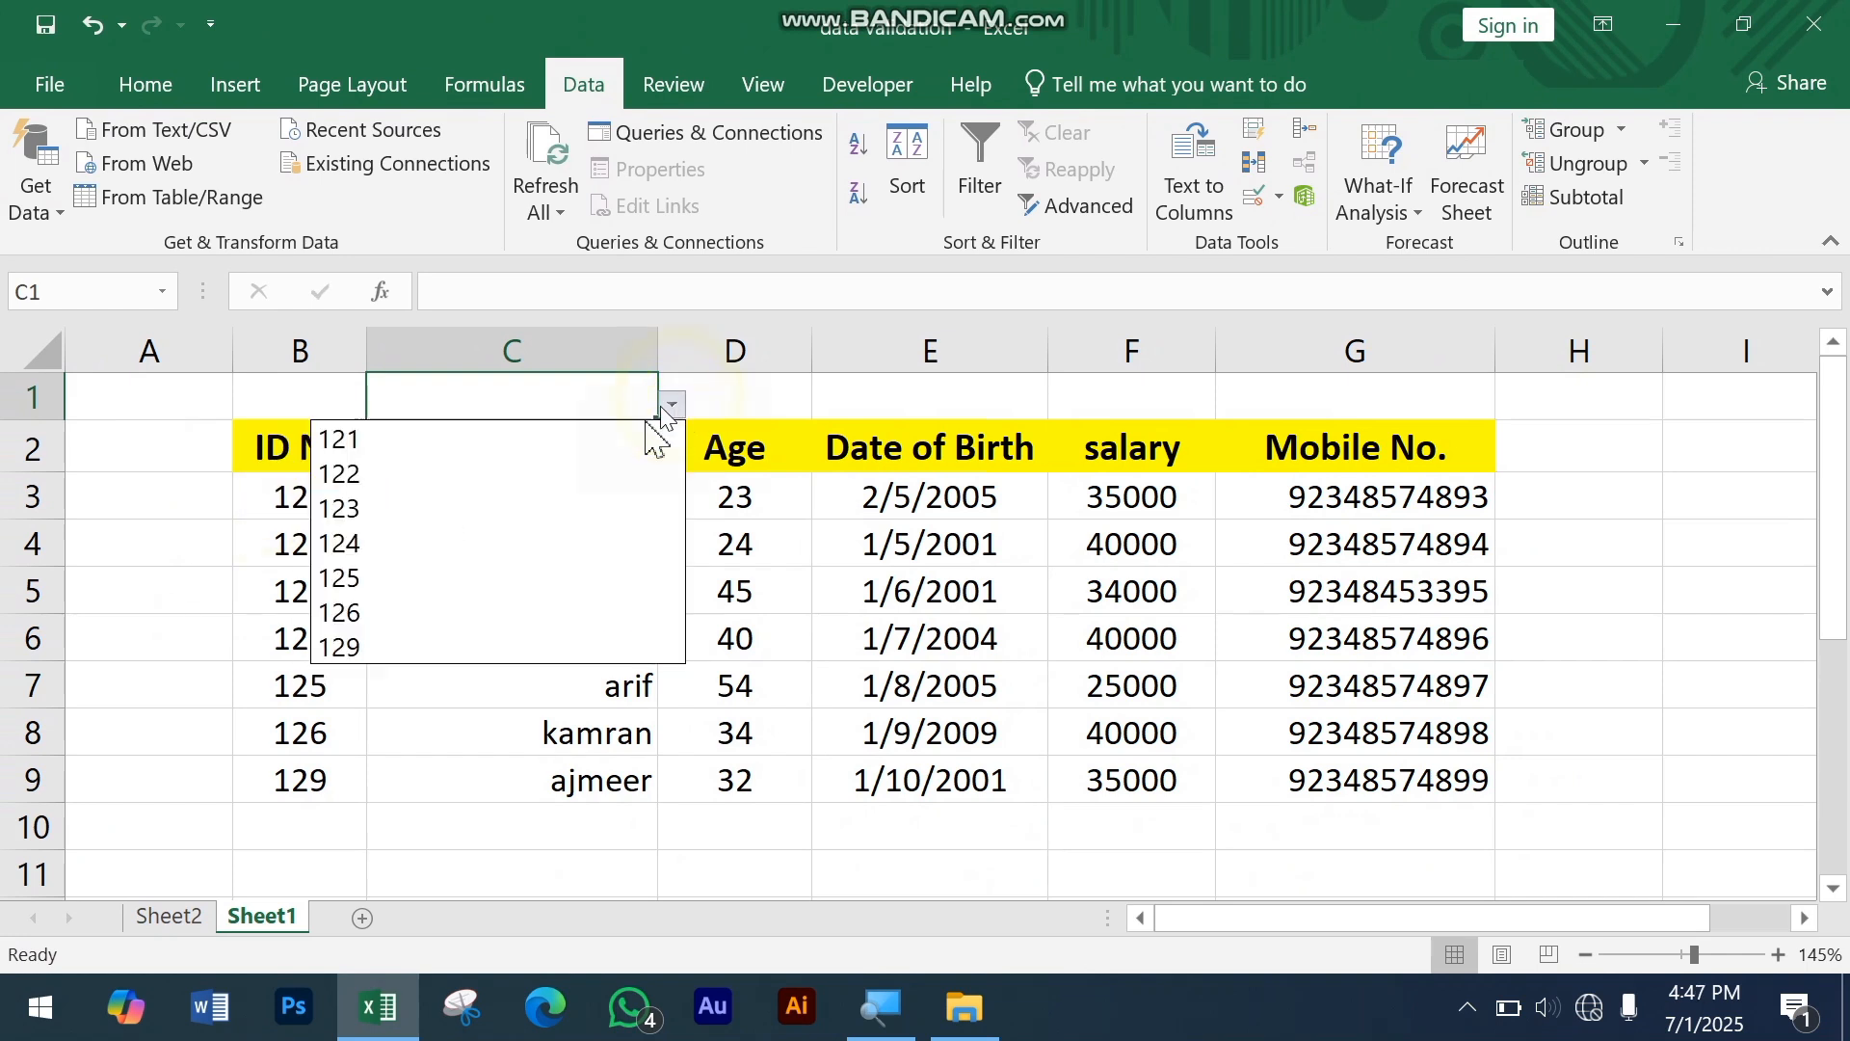
pyautogui.click(539, 533)
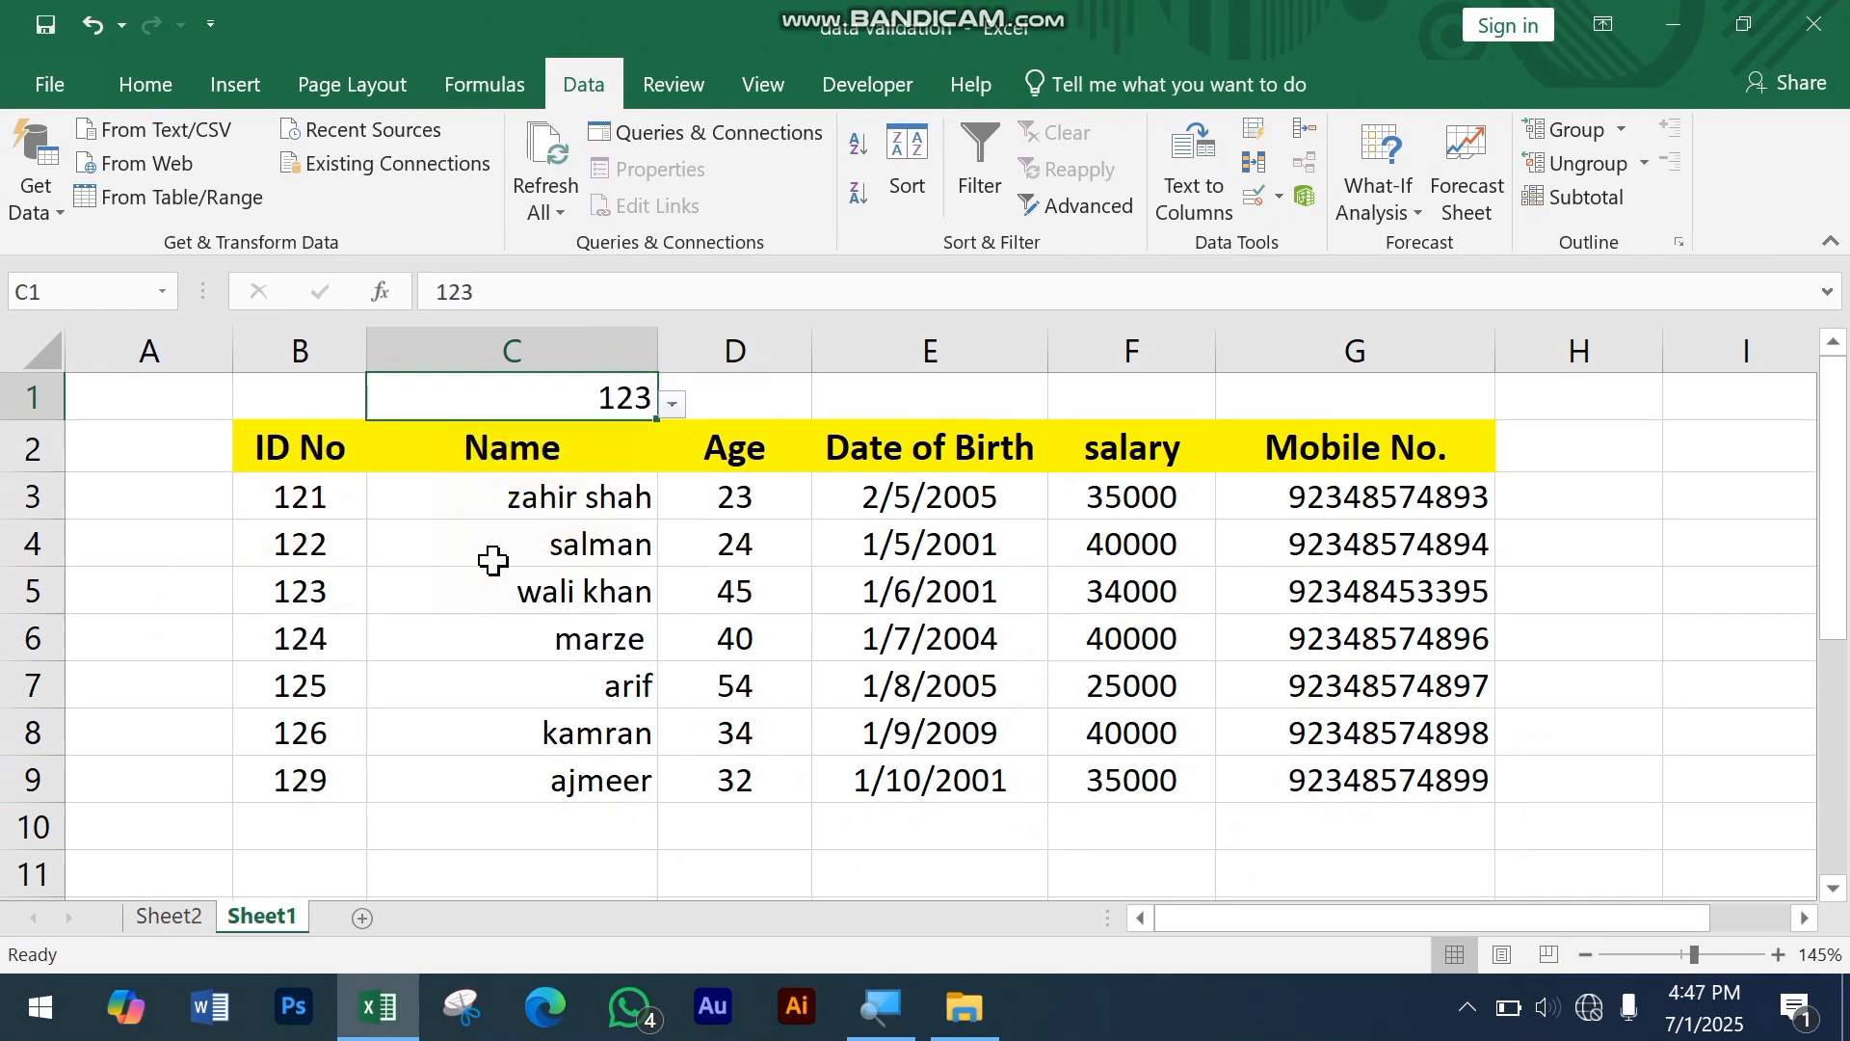
pyautogui.click(751, 401)
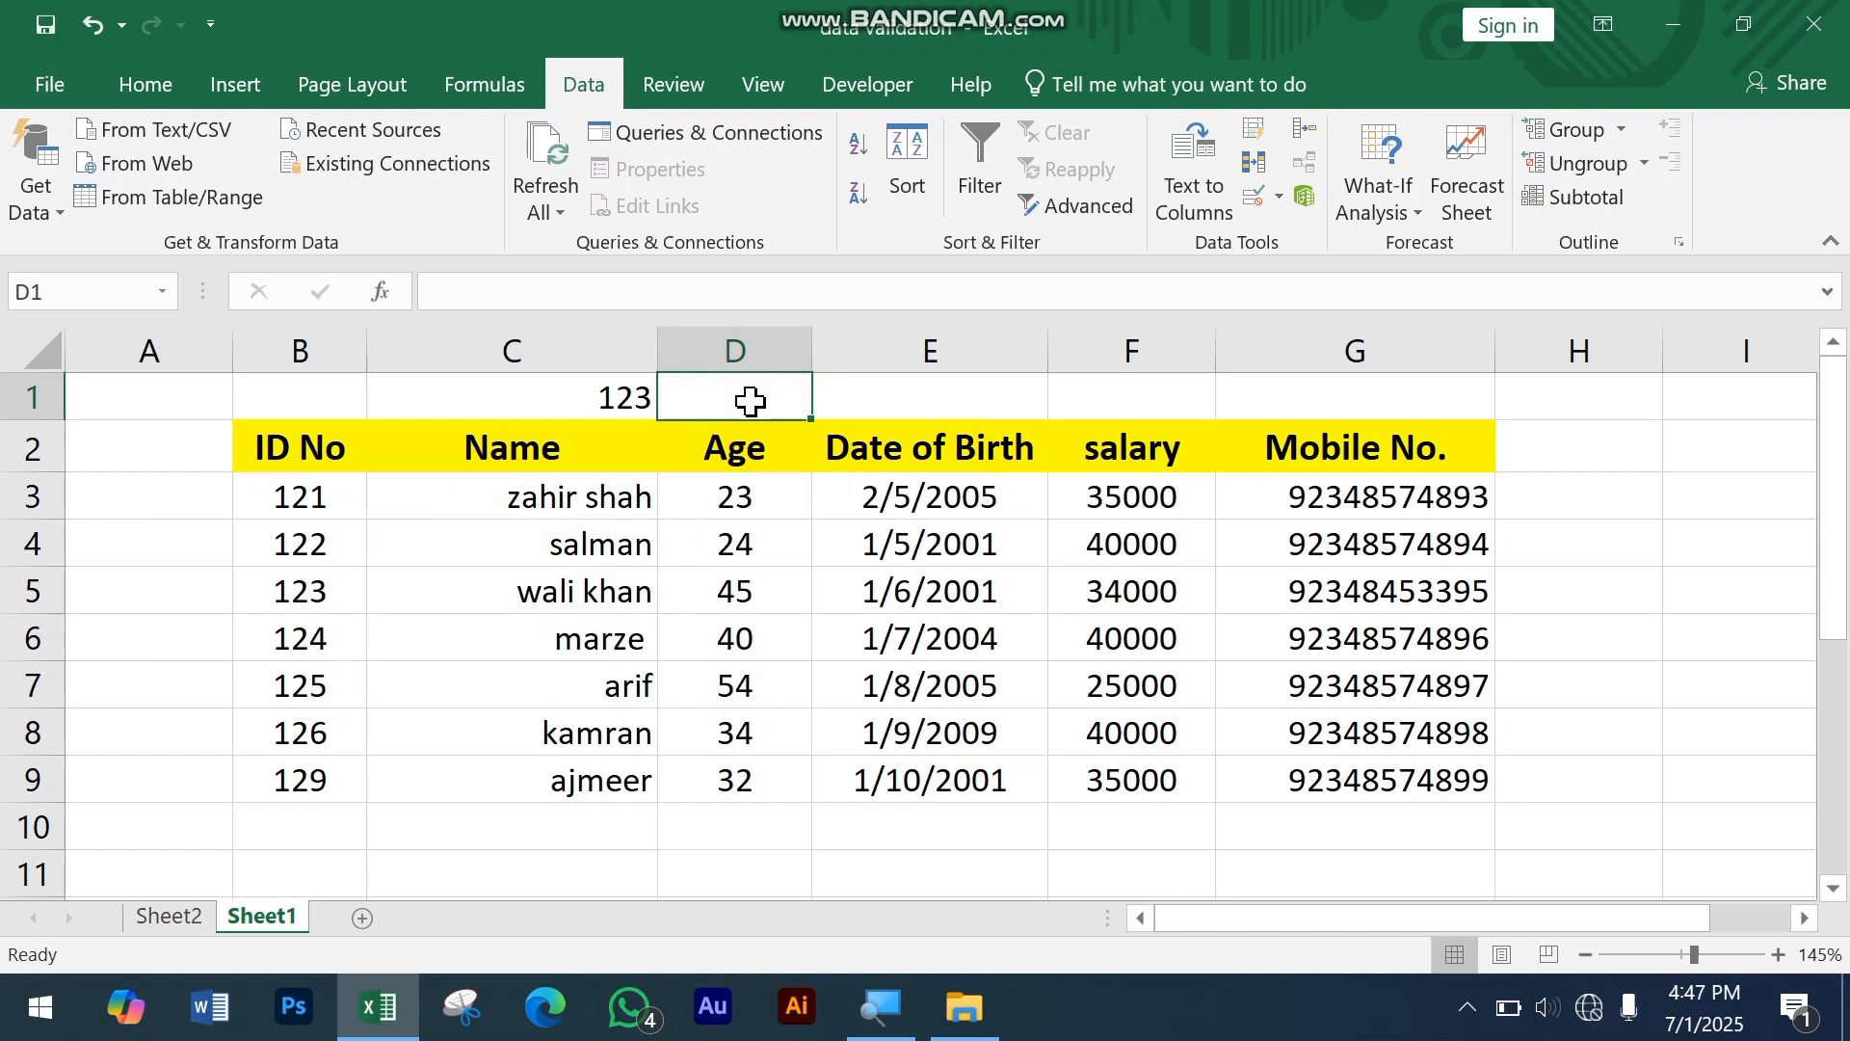
pyautogui.click(983, 412)
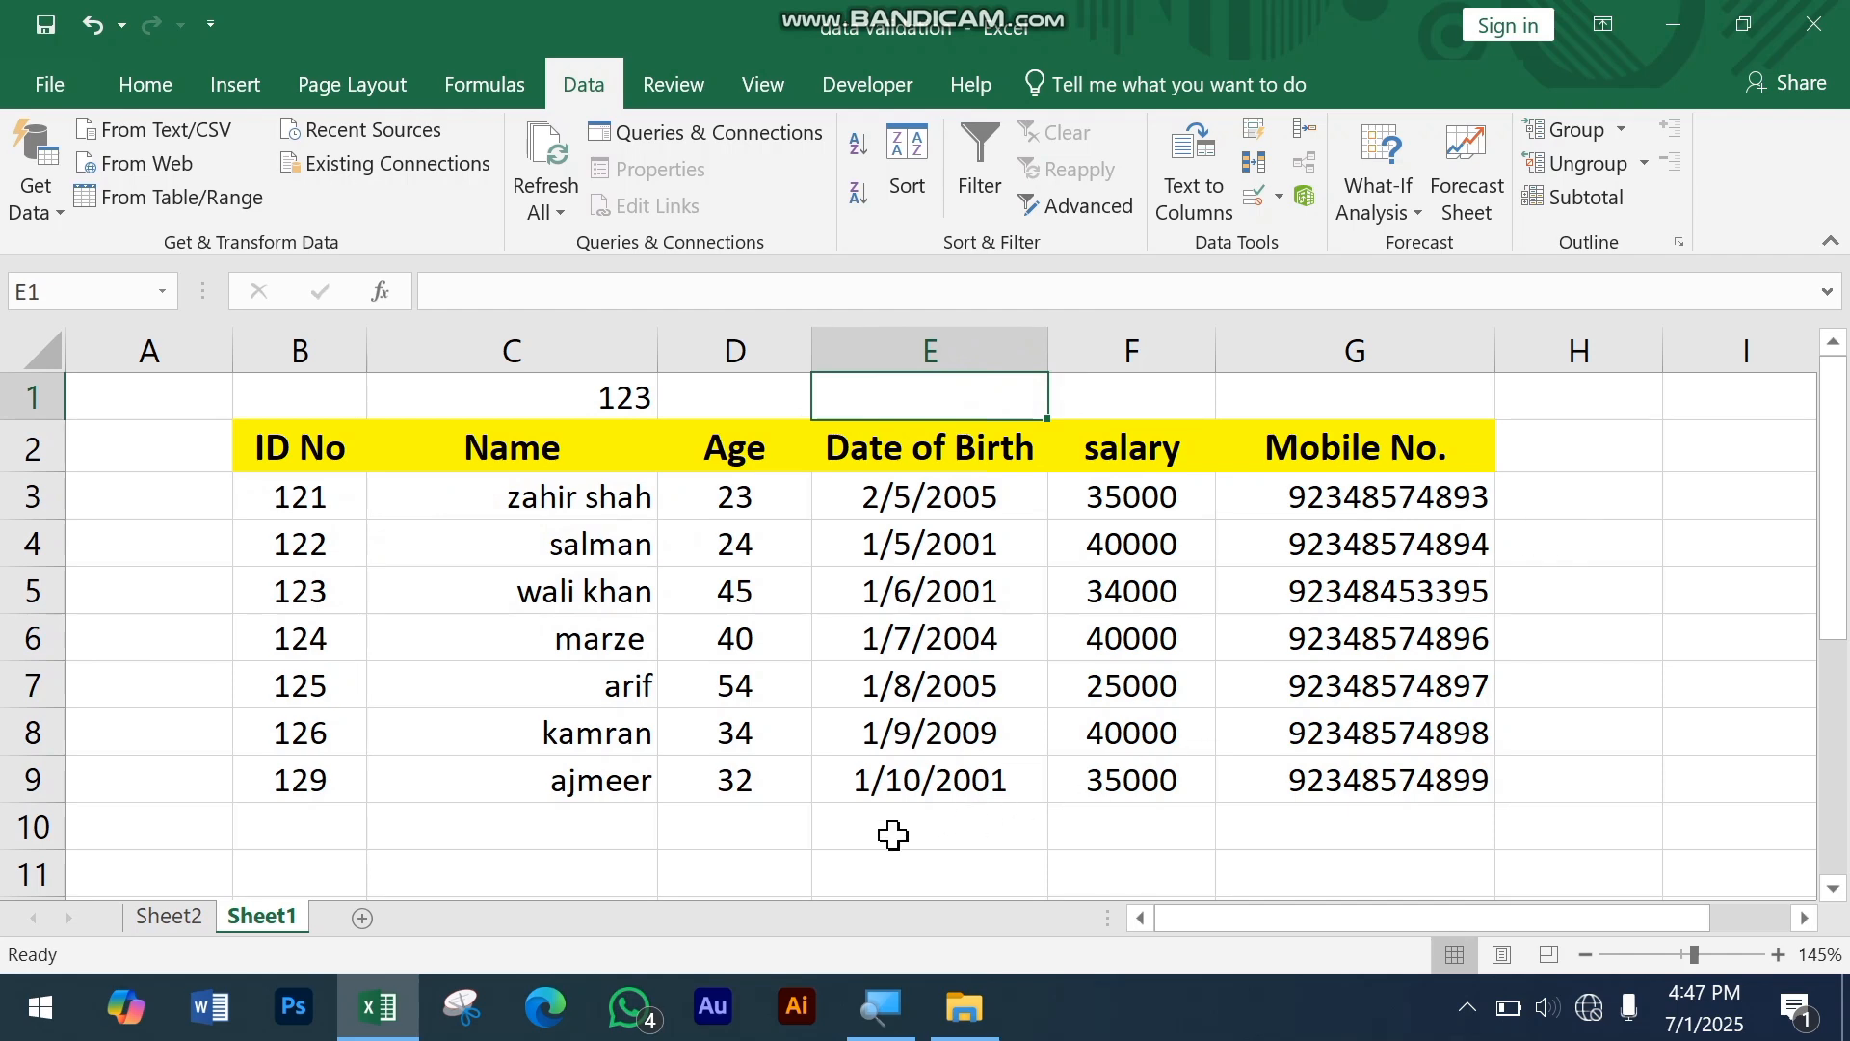
# Step: Apply list data validation with an in-cell dropdown to cell E11, using the Date of Birth range =$E$3:$E$9 as the source
pyautogui.scroll(-1, 884, 835)
pyautogui.click(943, 738)
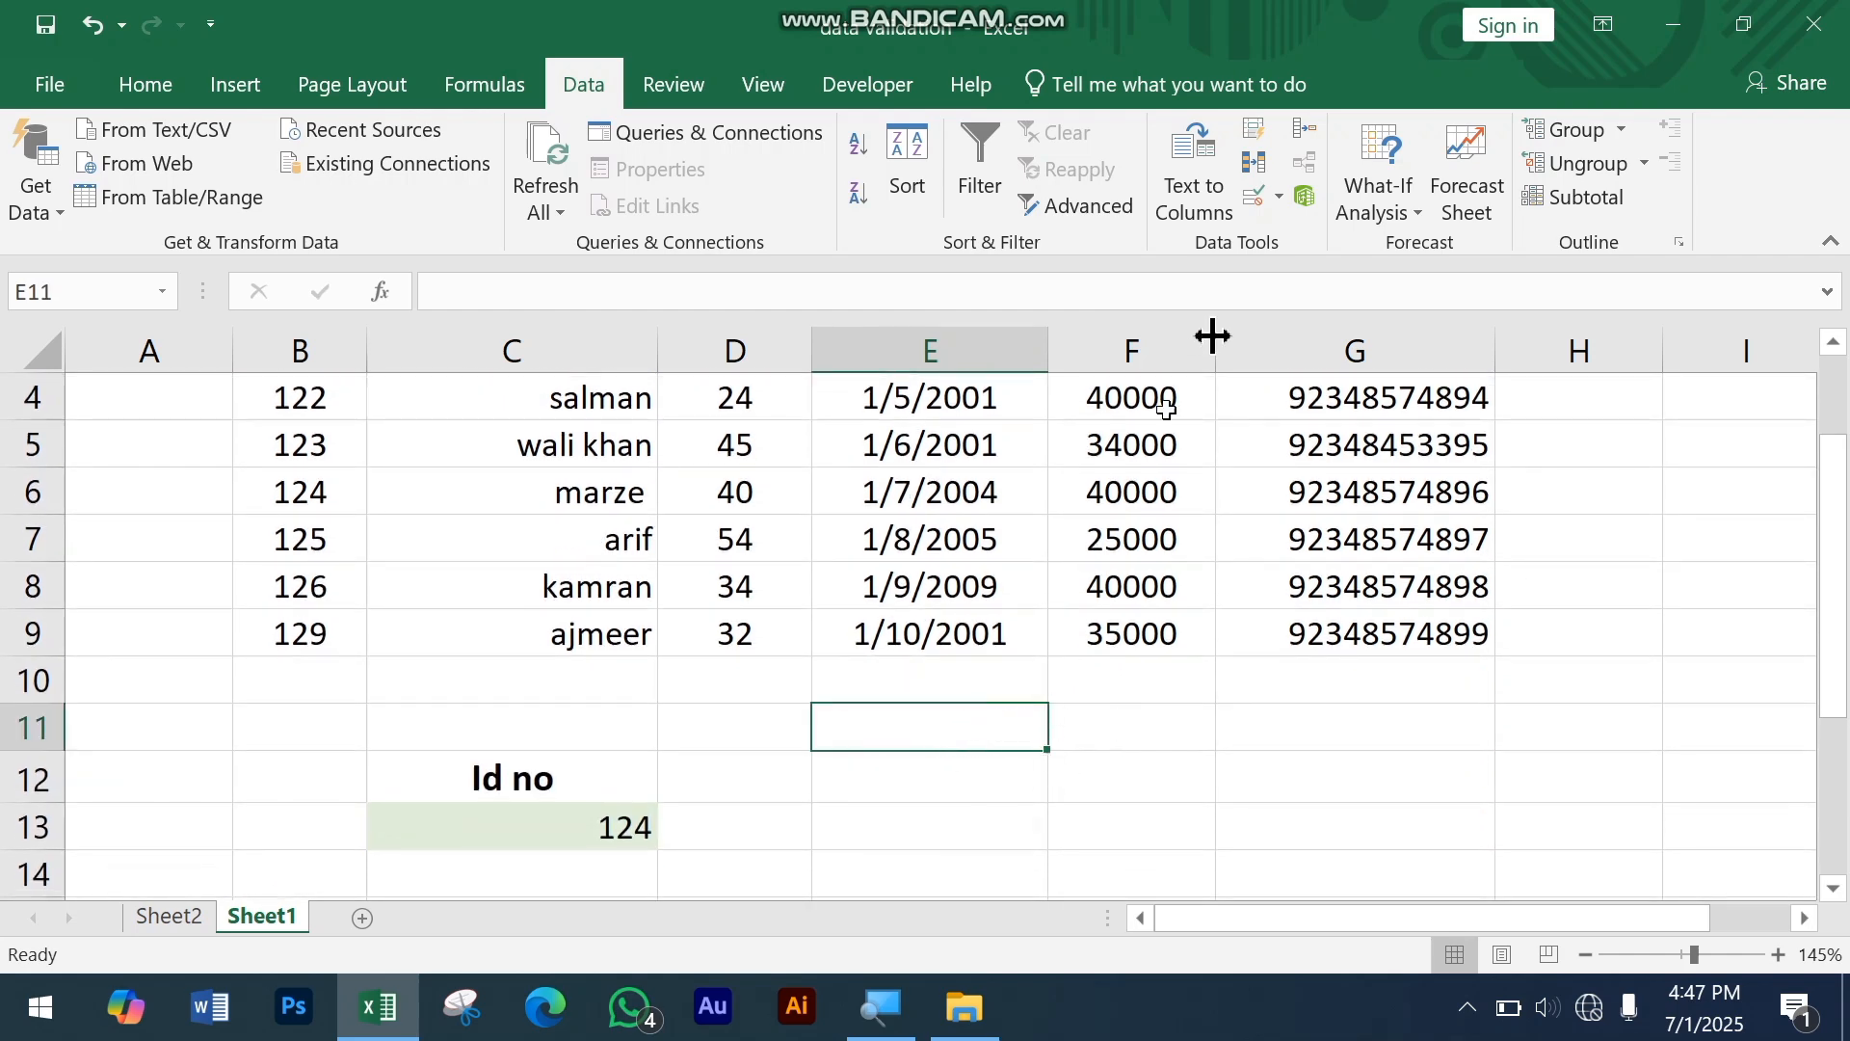
pyautogui.click(1255, 199)
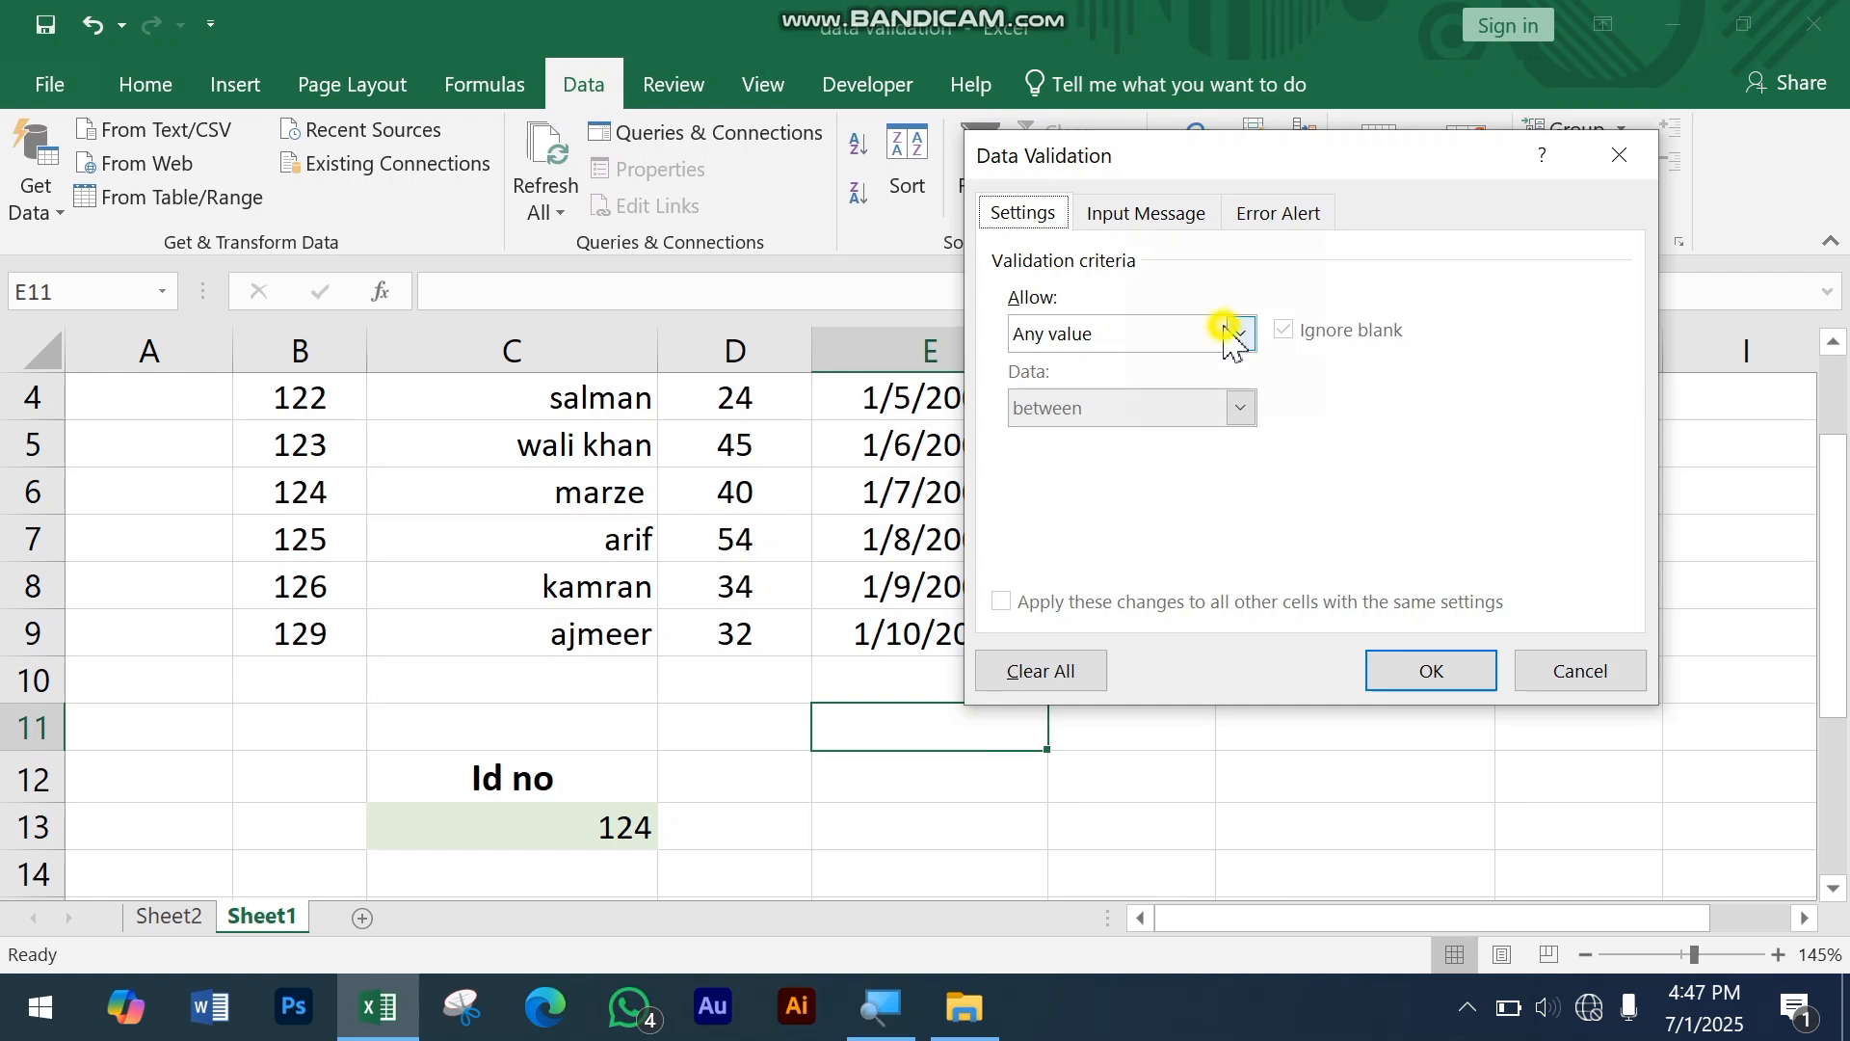
pyautogui.click(1233, 338)
pyautogui.click(1171, 439)
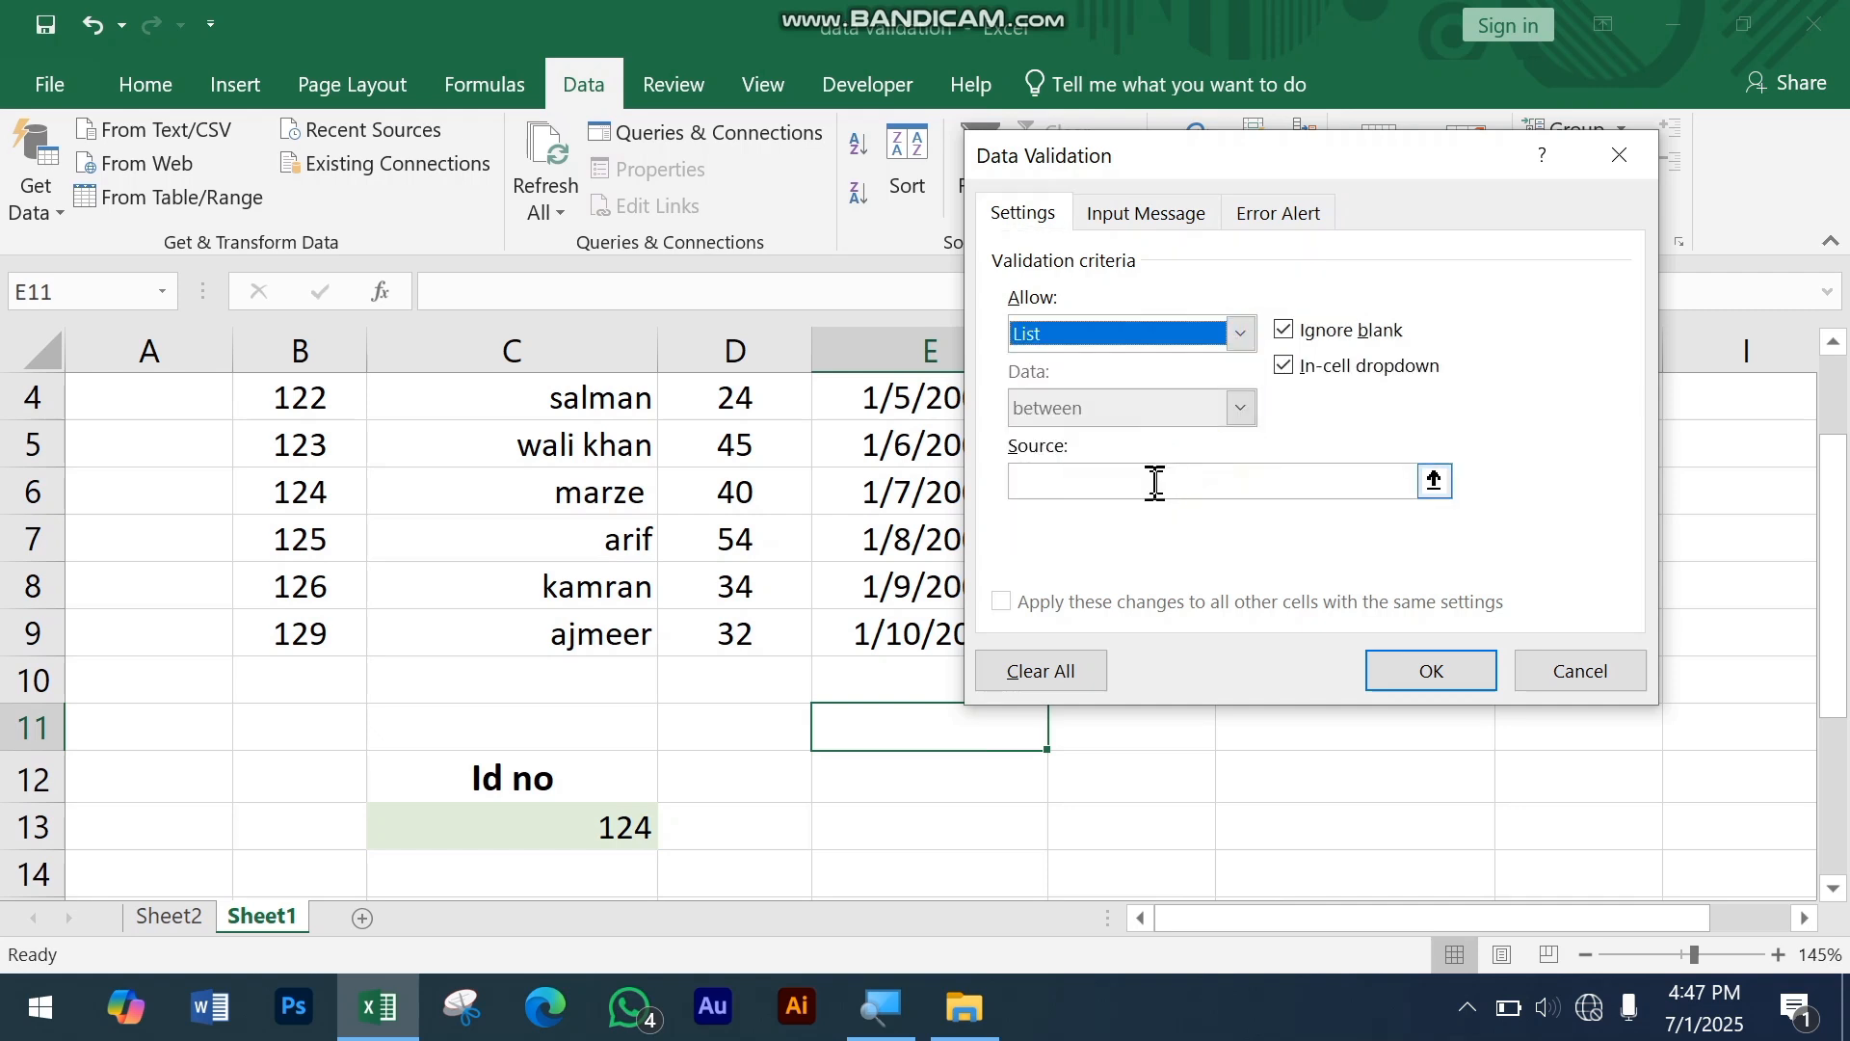
pyautogui.click(1155, 482)
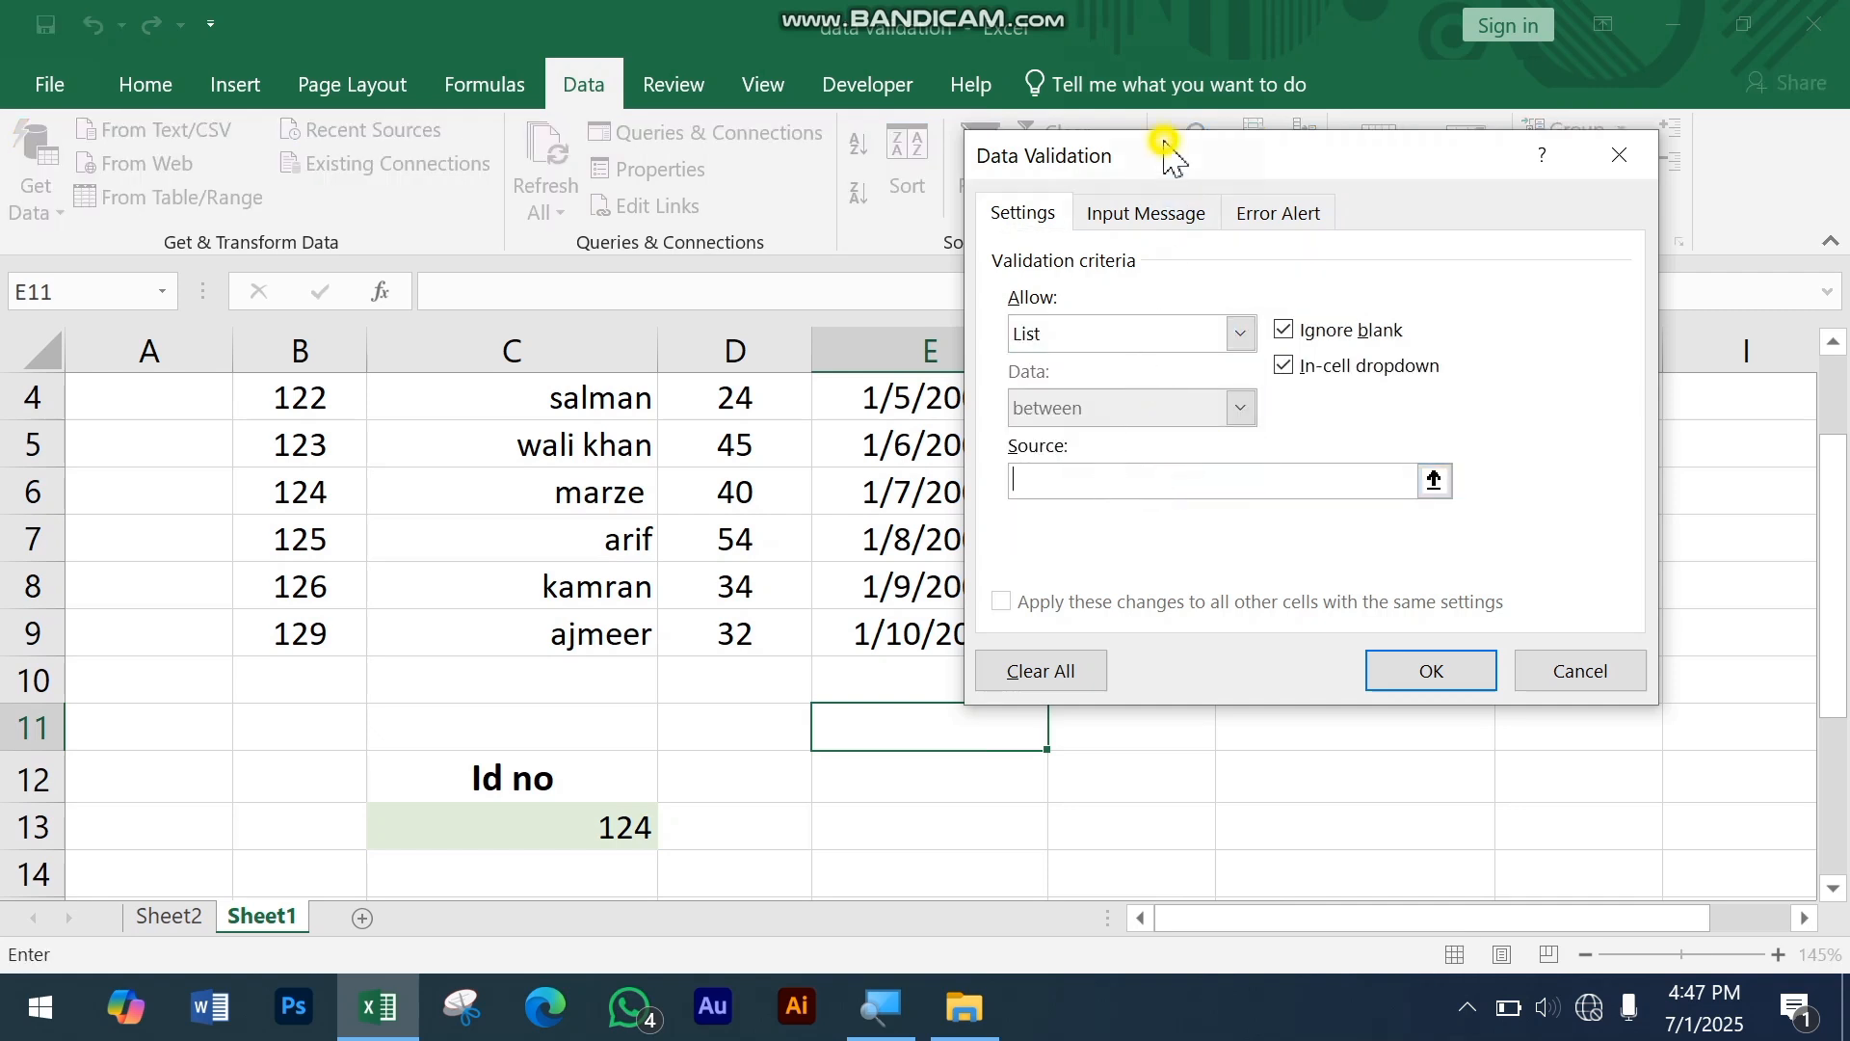
pyautogui.moveTo(1171, 154); pyautogui.dragTo(1460, 164)
pyautogui.scroll(1, 987, 556)
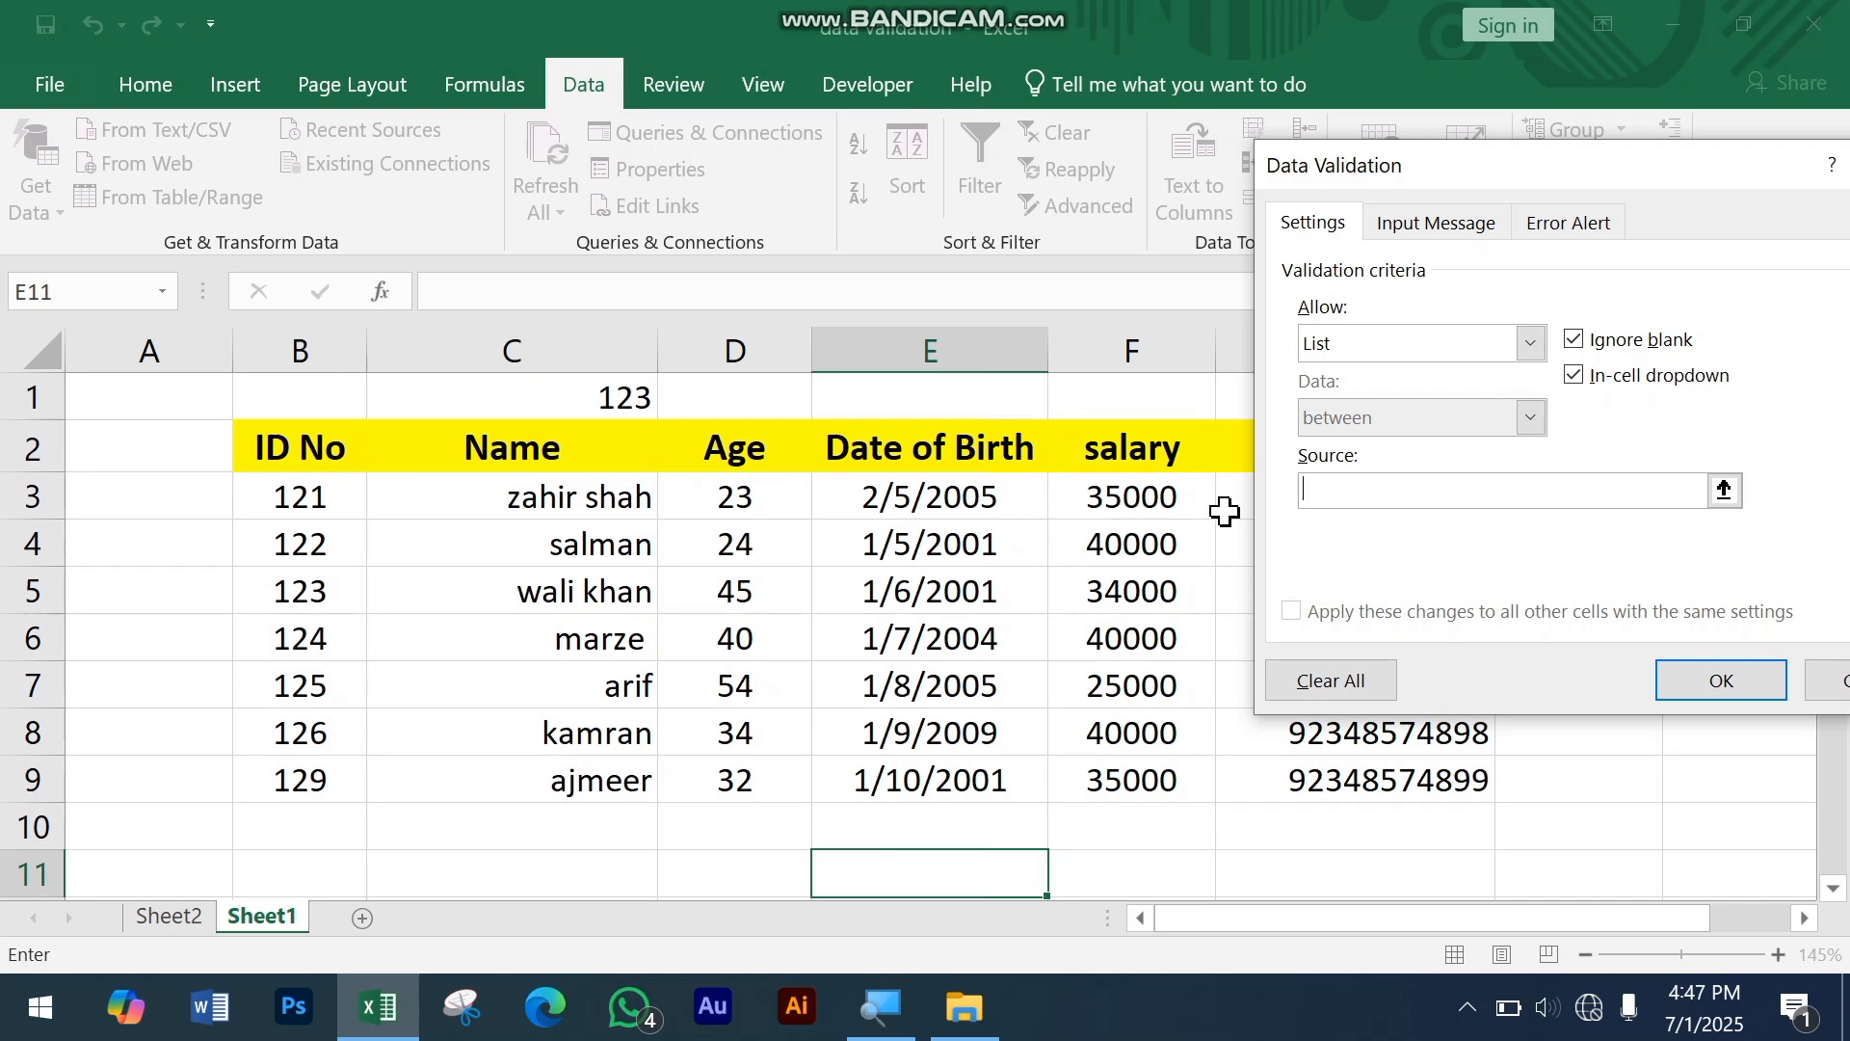
pyautogui.write('=')
pyautogui.moveTo(980, 496); pyautogui.dragTo(952, 778)
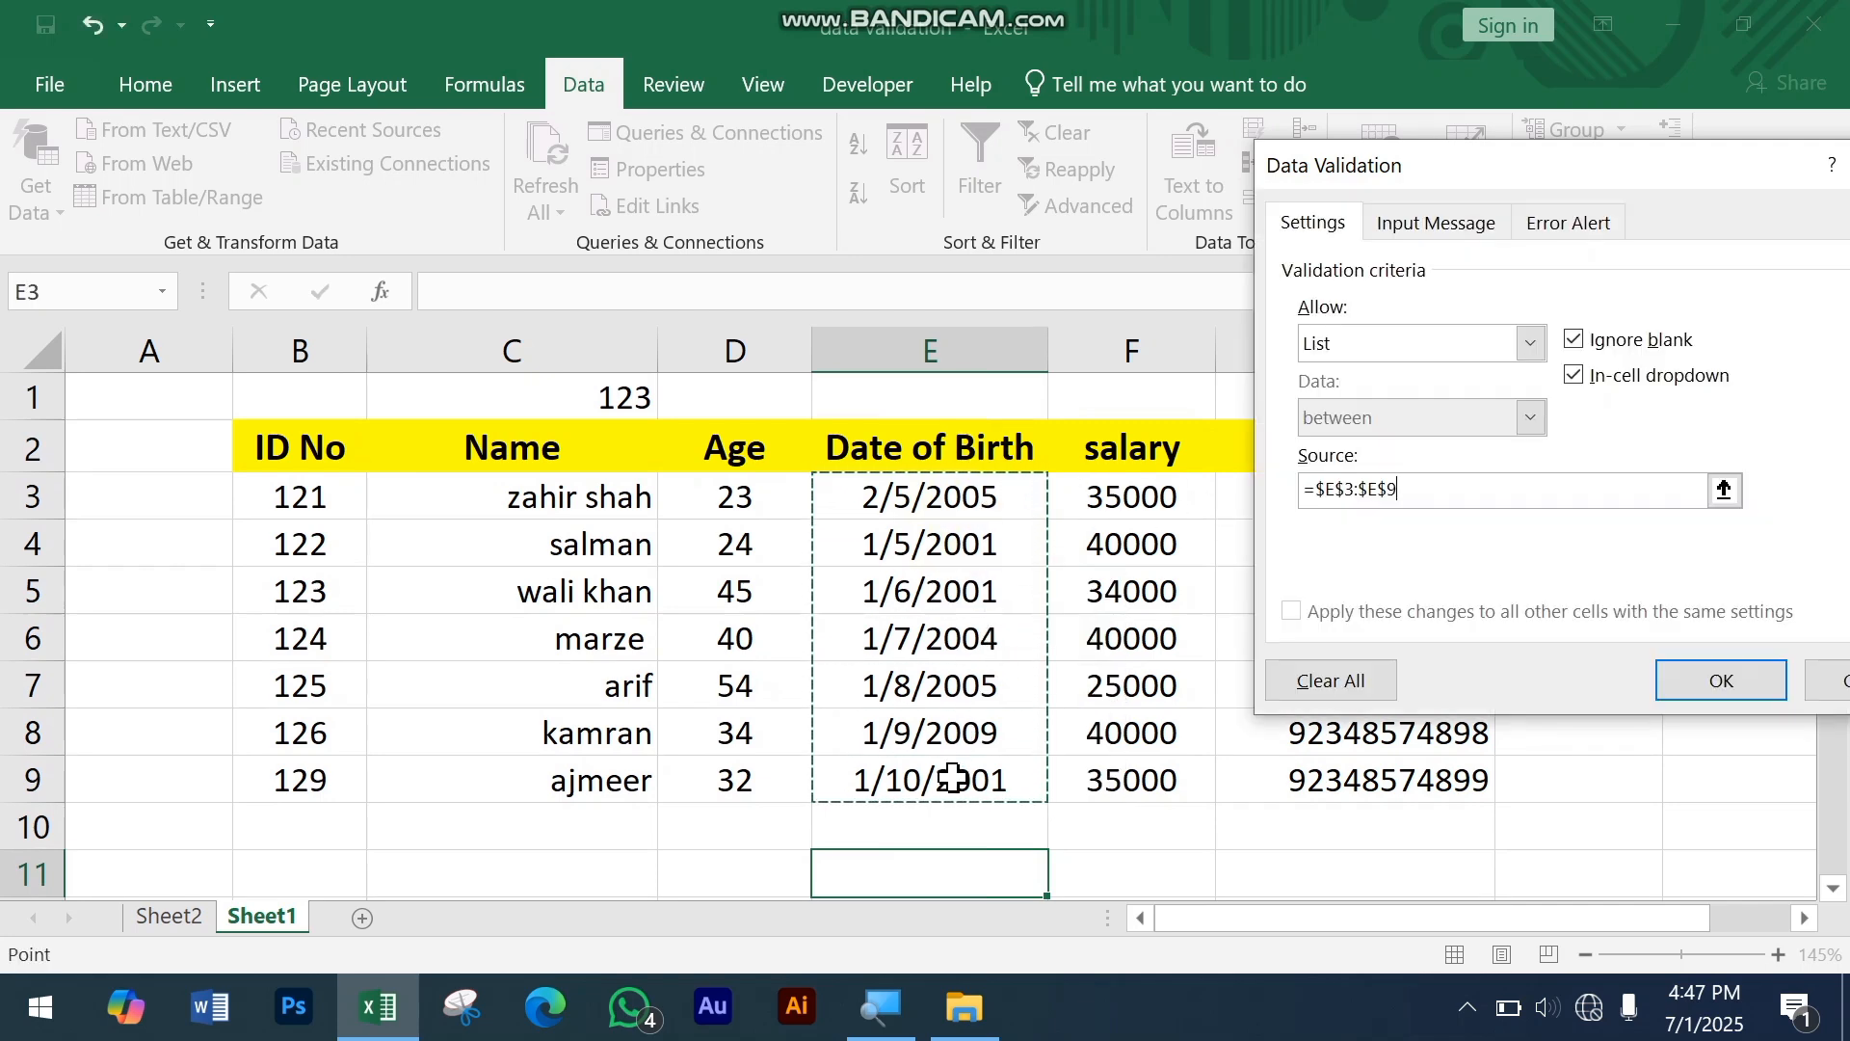
pyautogui.press('Return')
# Step: Test the dropdown in cell E11 by choosing the fourth date from its list and then the sixth
pyautogui.scroll(-1, 952, 781)
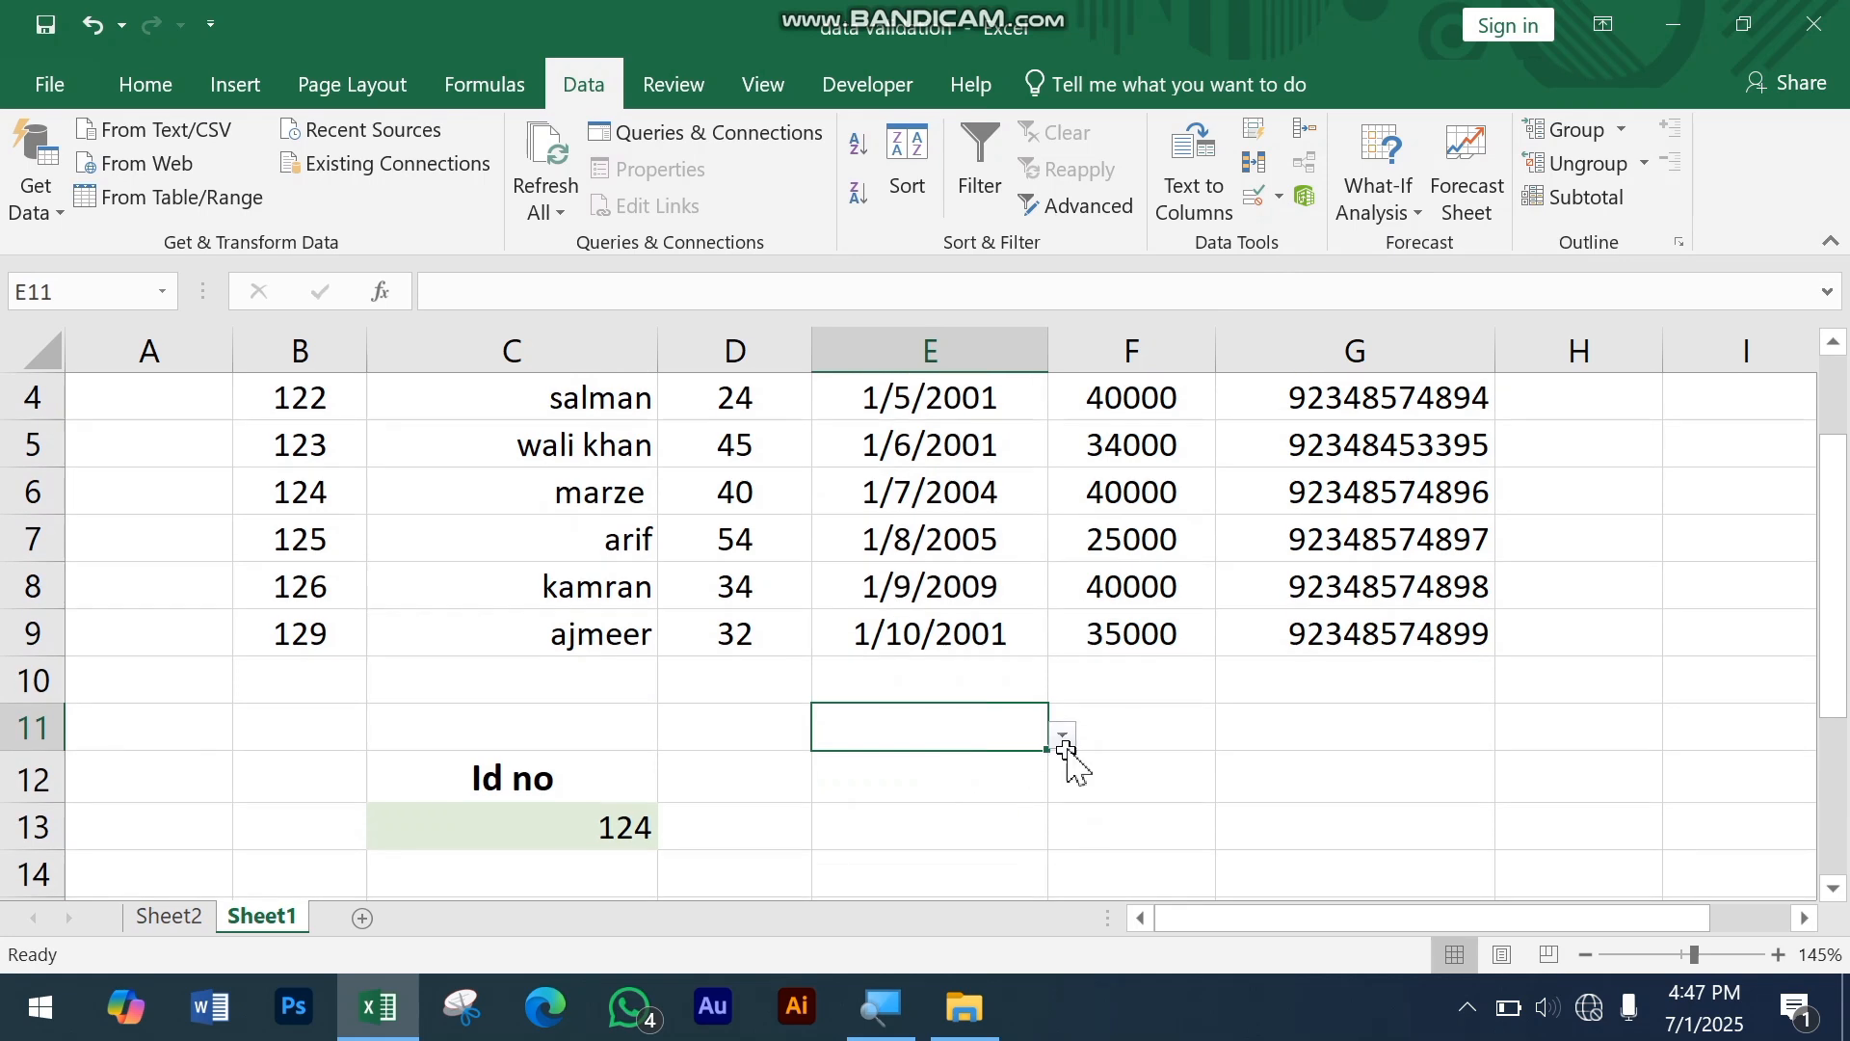
pyautogui.click(1062, 739)
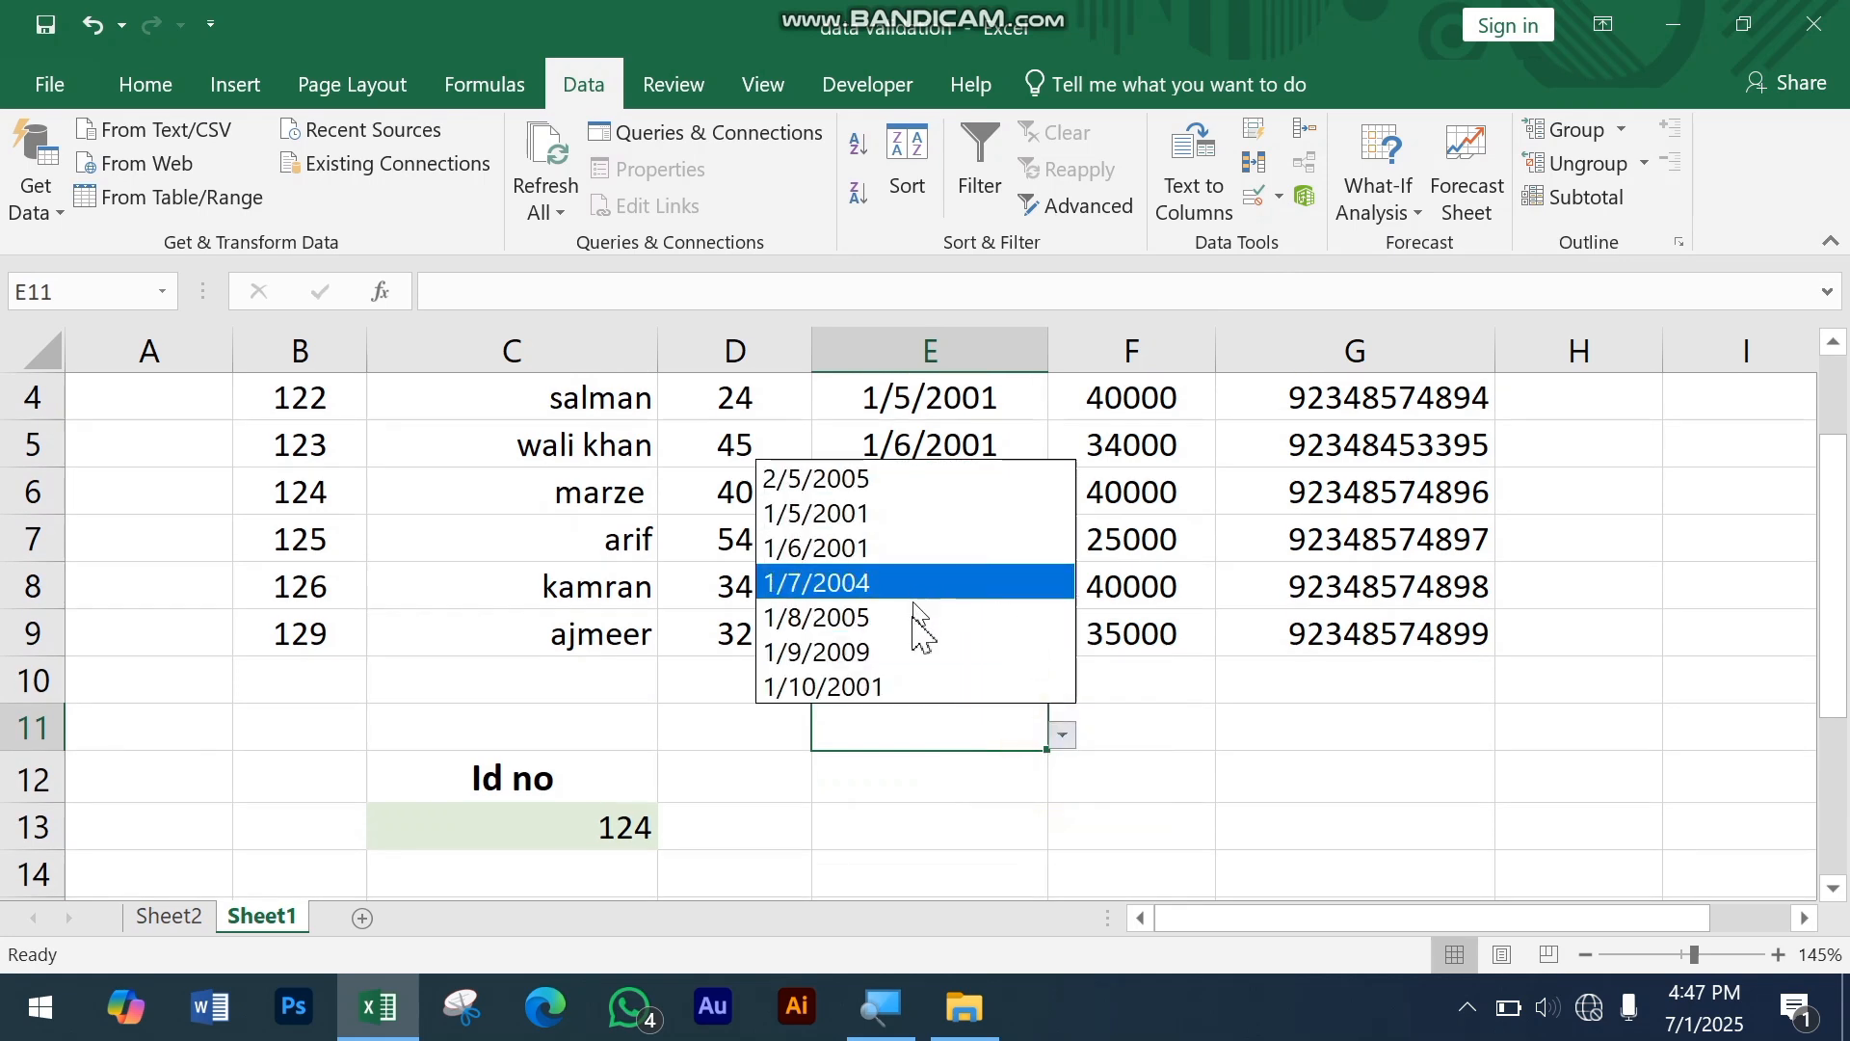
pyautogui.click(944, 585)
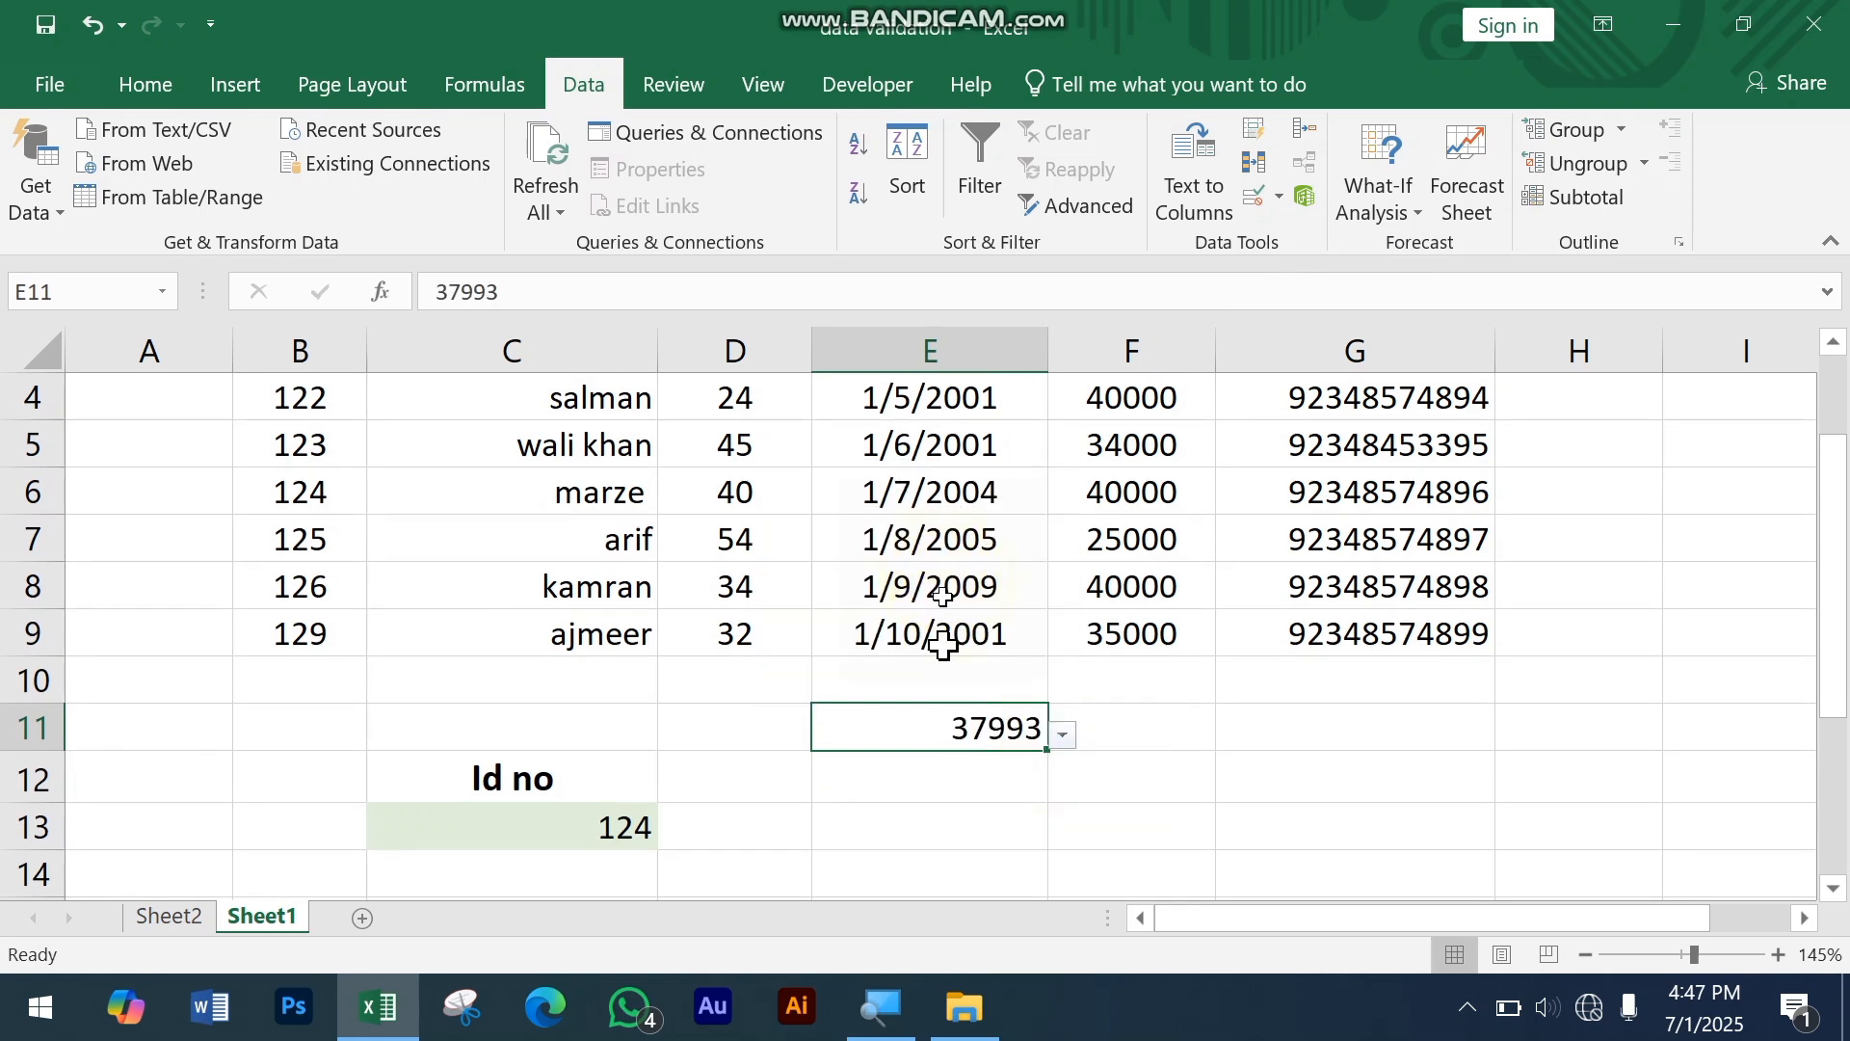
pyautogui.click(1061, 736)
pyautogui.click(935, 651)
pyautogui.scroll(1, 936, 710)
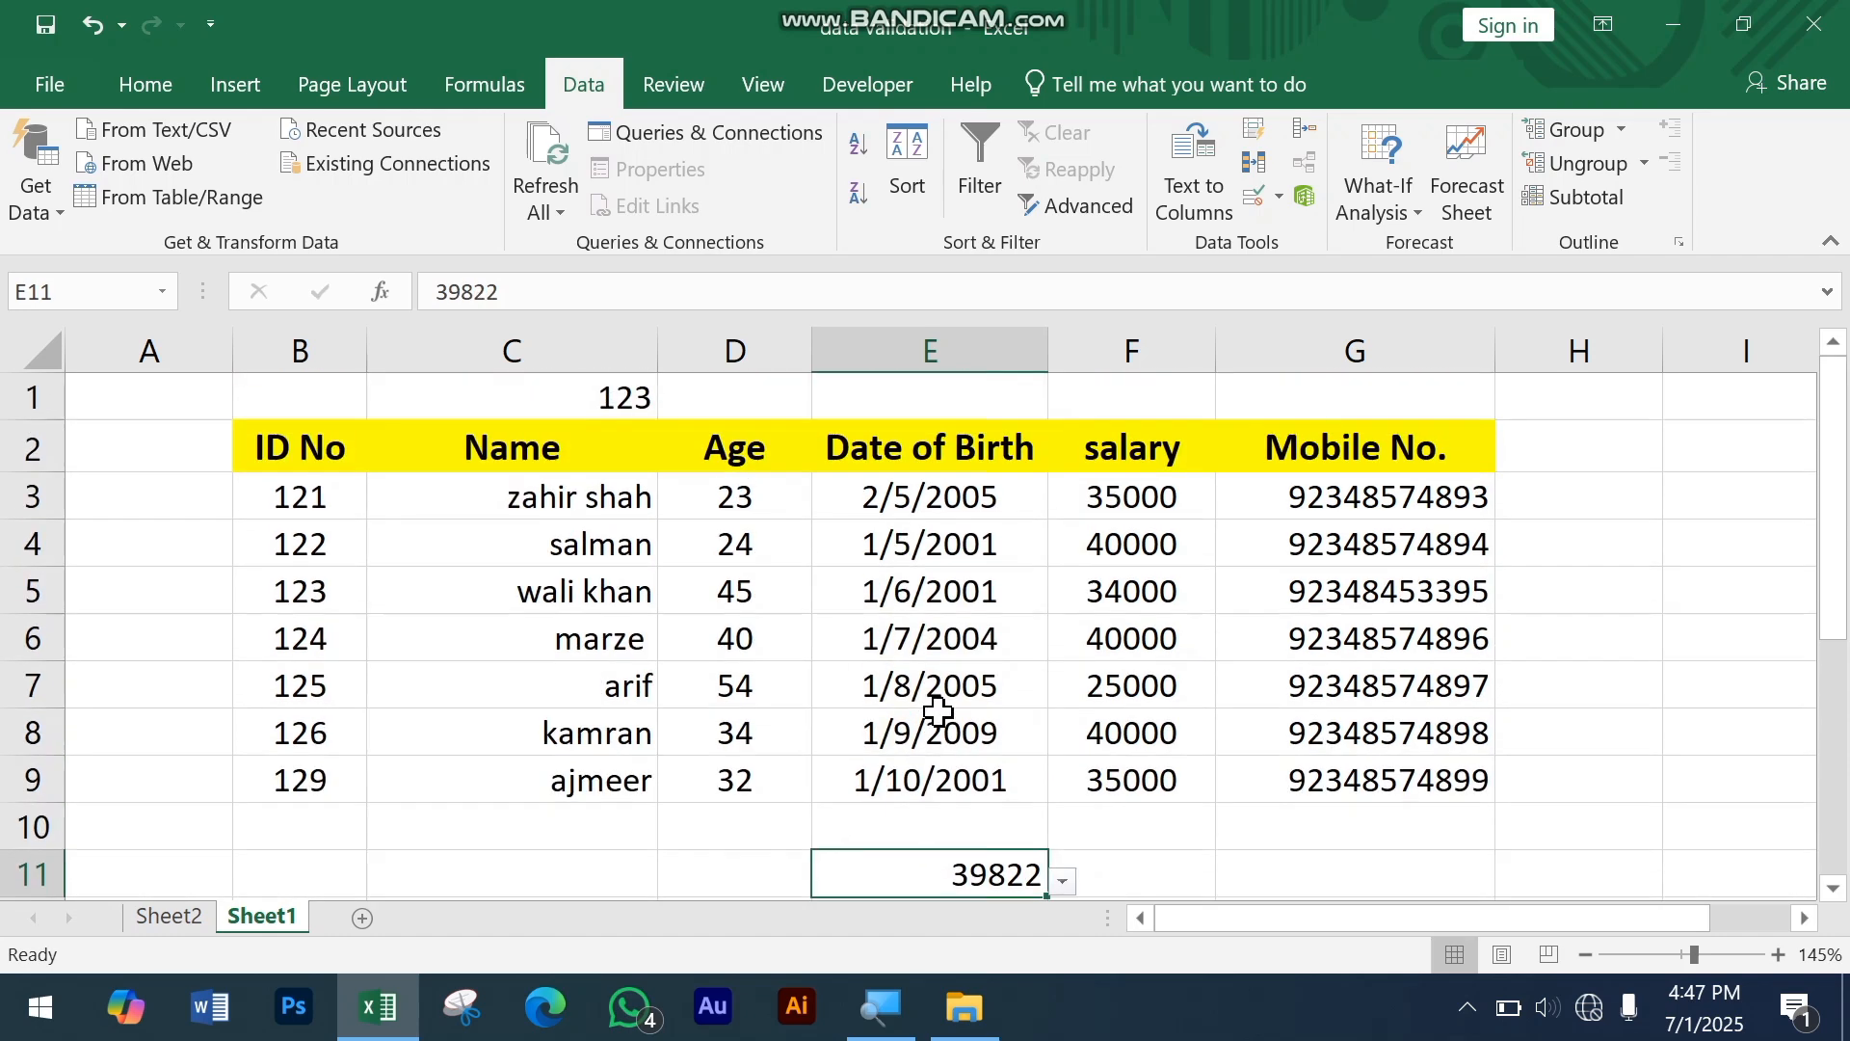
# Step: Select the range A1:G15 and clear the validation circles on the sheet
pyautogui.scroll(-2, 936, 710)
pyautogui.scroll(-1, 1108, 727)
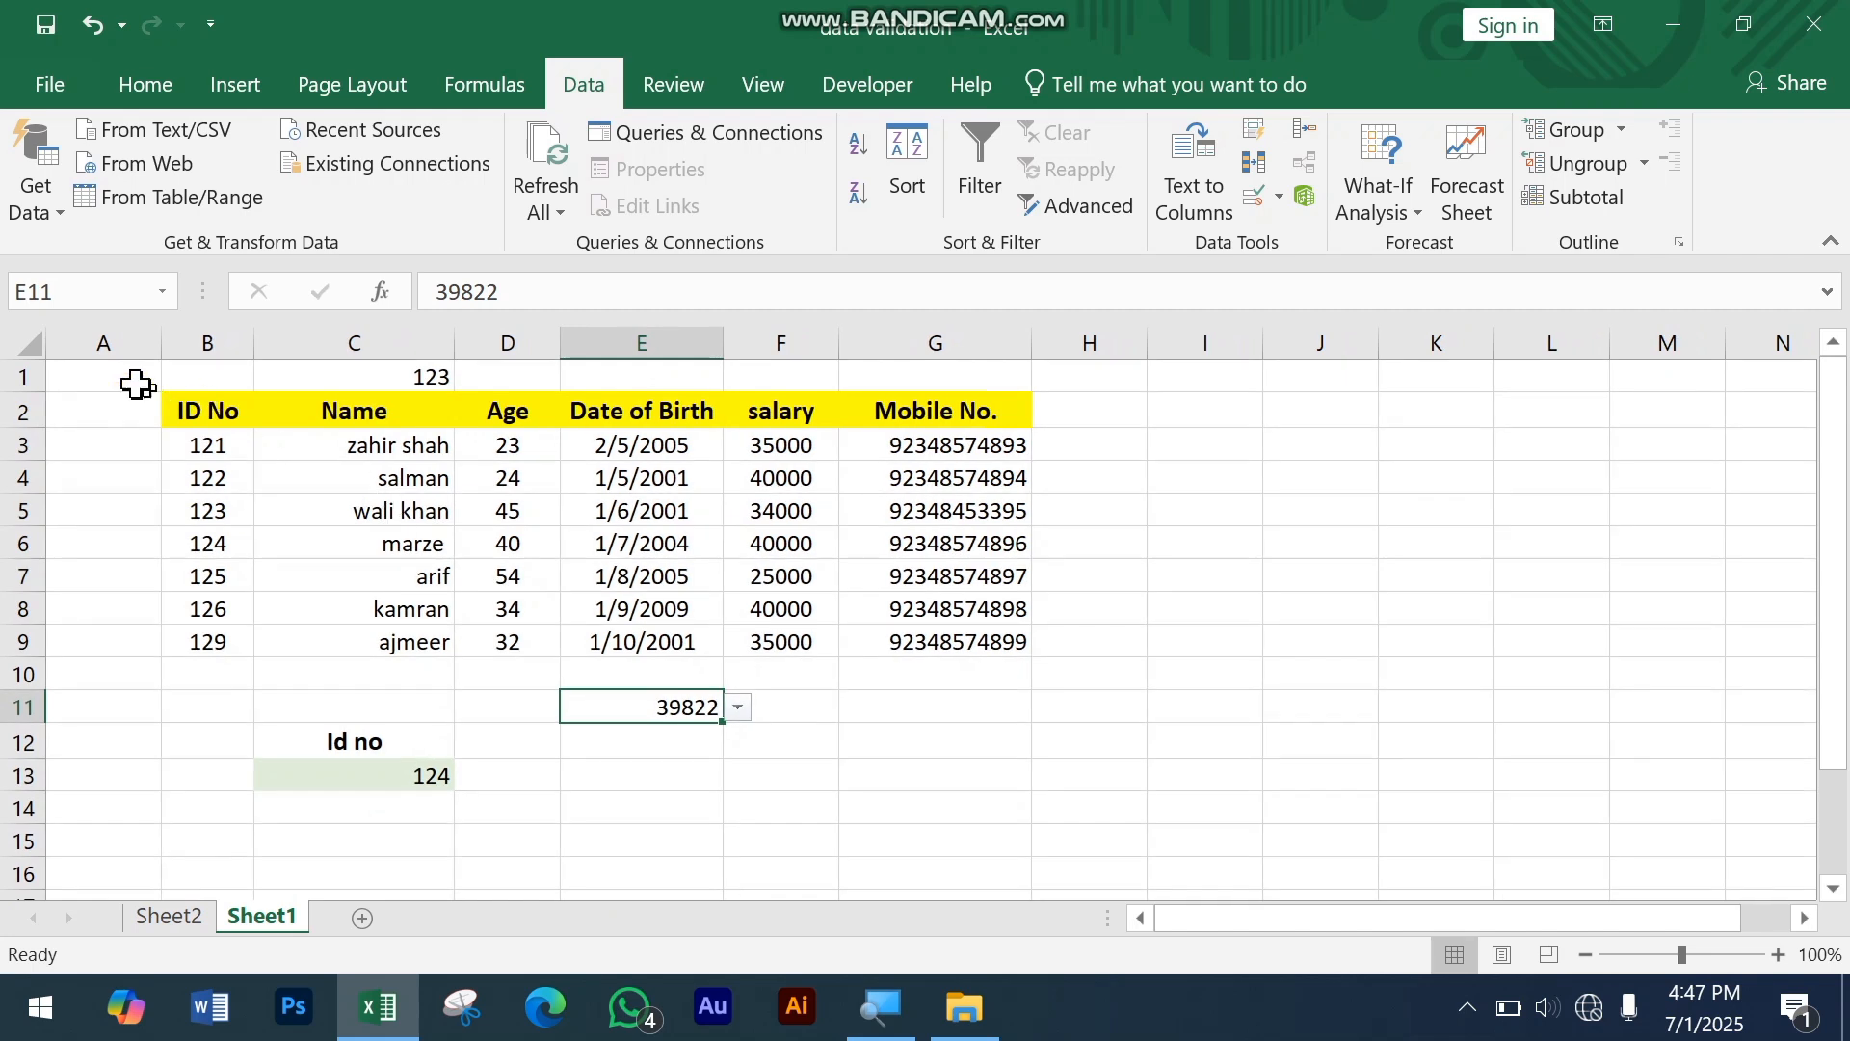
pyautogui.moveTo(137, 384); pyautogui.dragTo(982, 829)
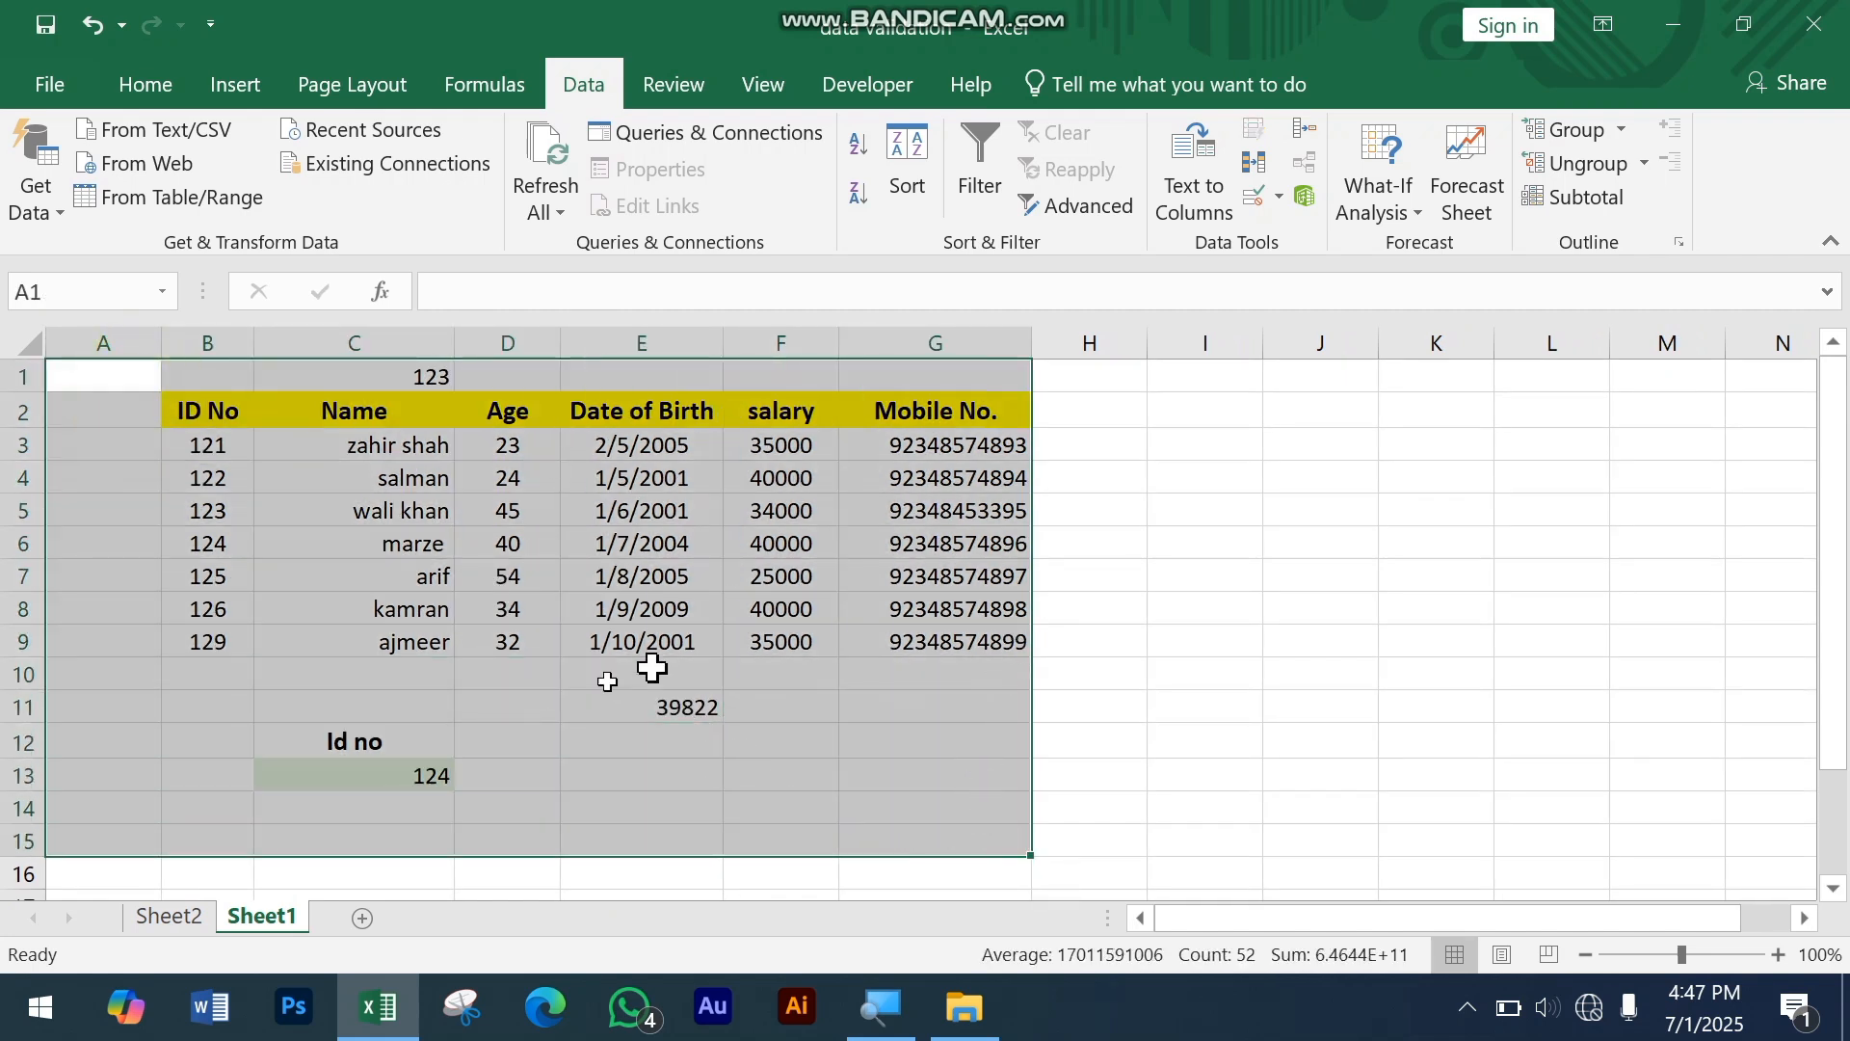
pyautogui.click(1281, 197)
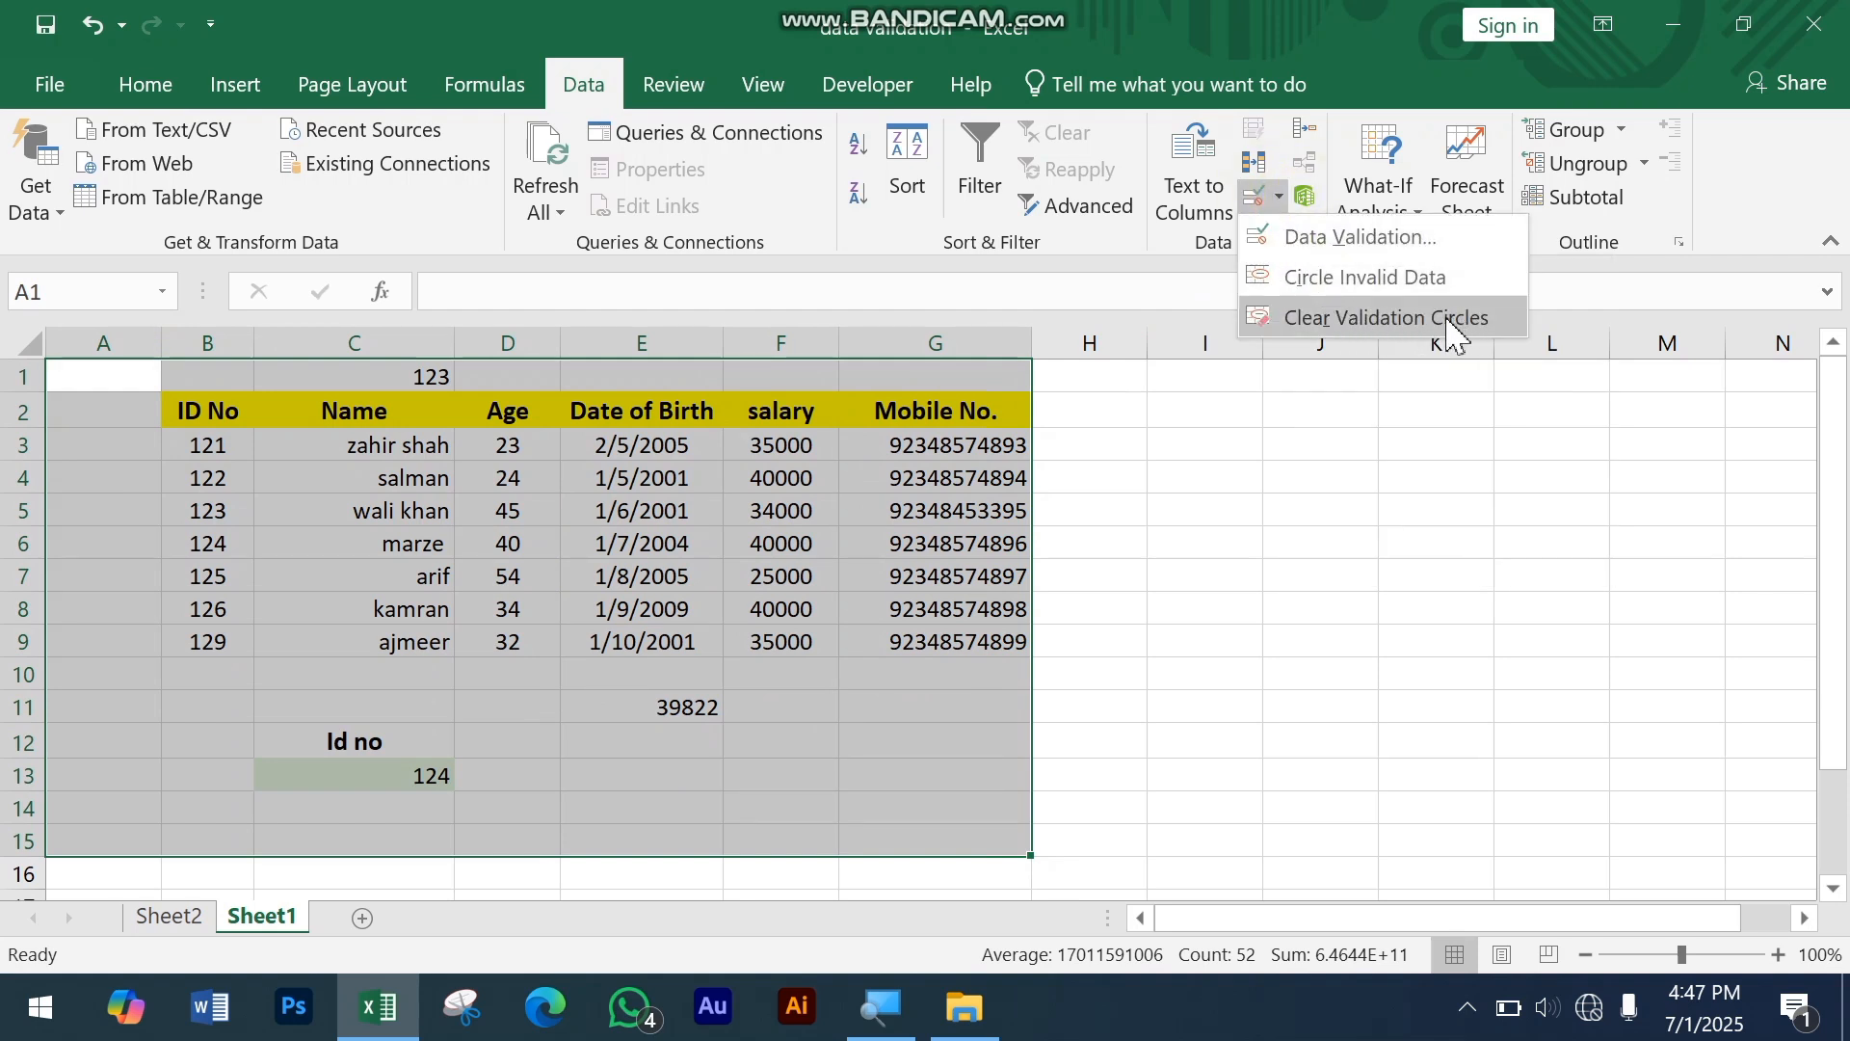
pyautogui.click(1379, 321)
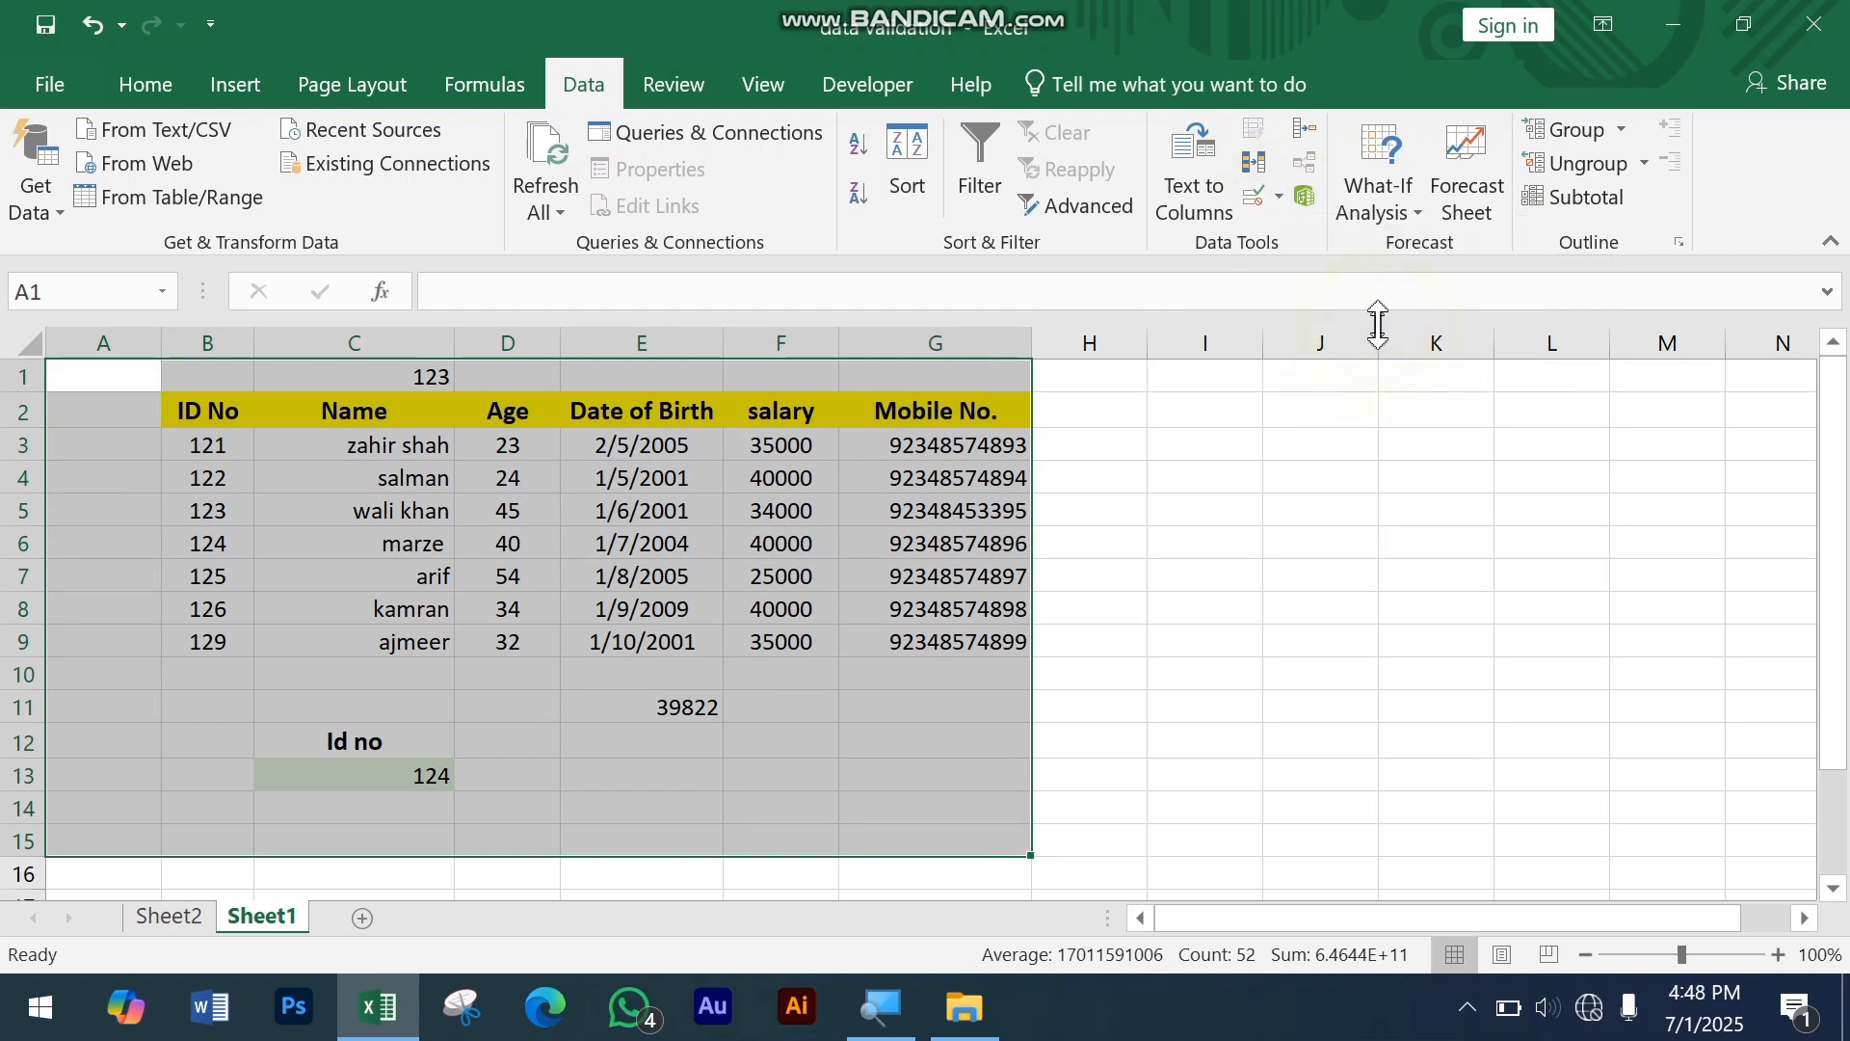
pyautogui.click(1278, 197)
pyautogui.click(1303, 316)
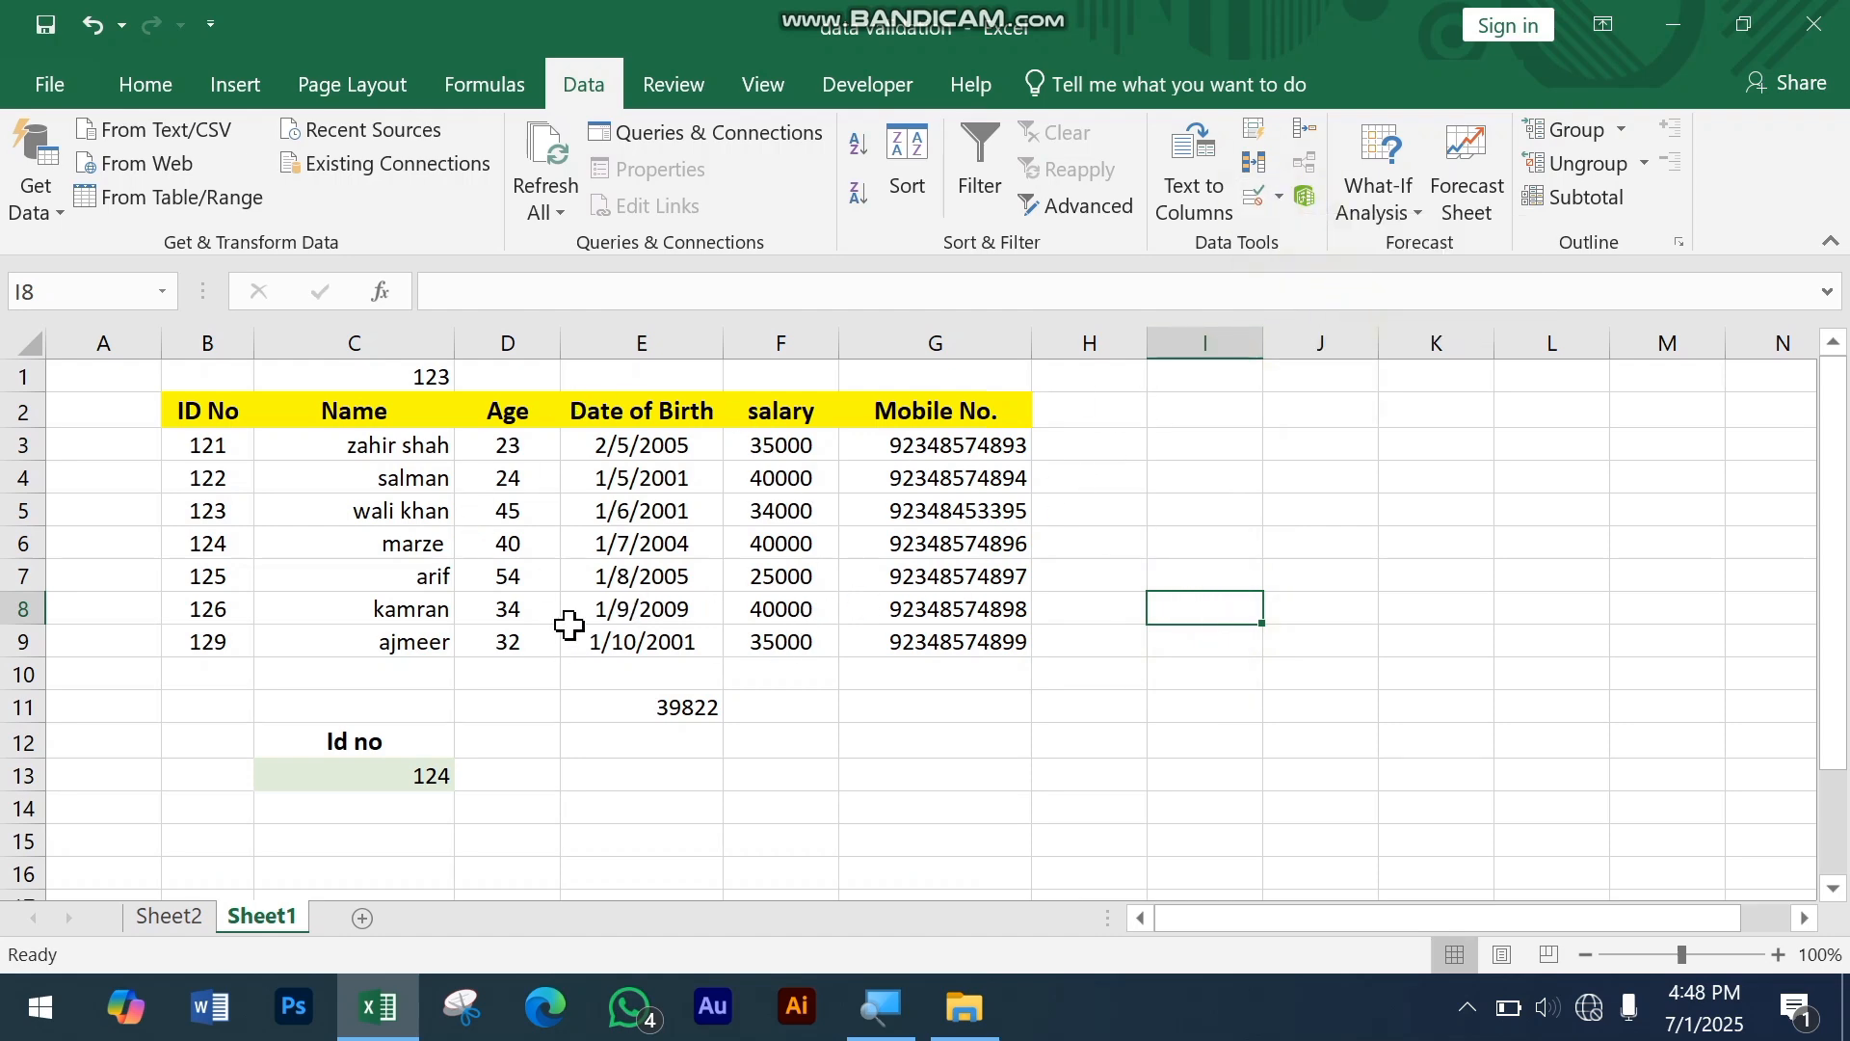
# Step: Circle the invalid data in the Mobile No. cells G3:G9 and inspect the marked entries
pyautogui.keyDown('ctrl'); pyautogui.scroll(2, 1064, 428); pyautogui.keyUp('ctrl')
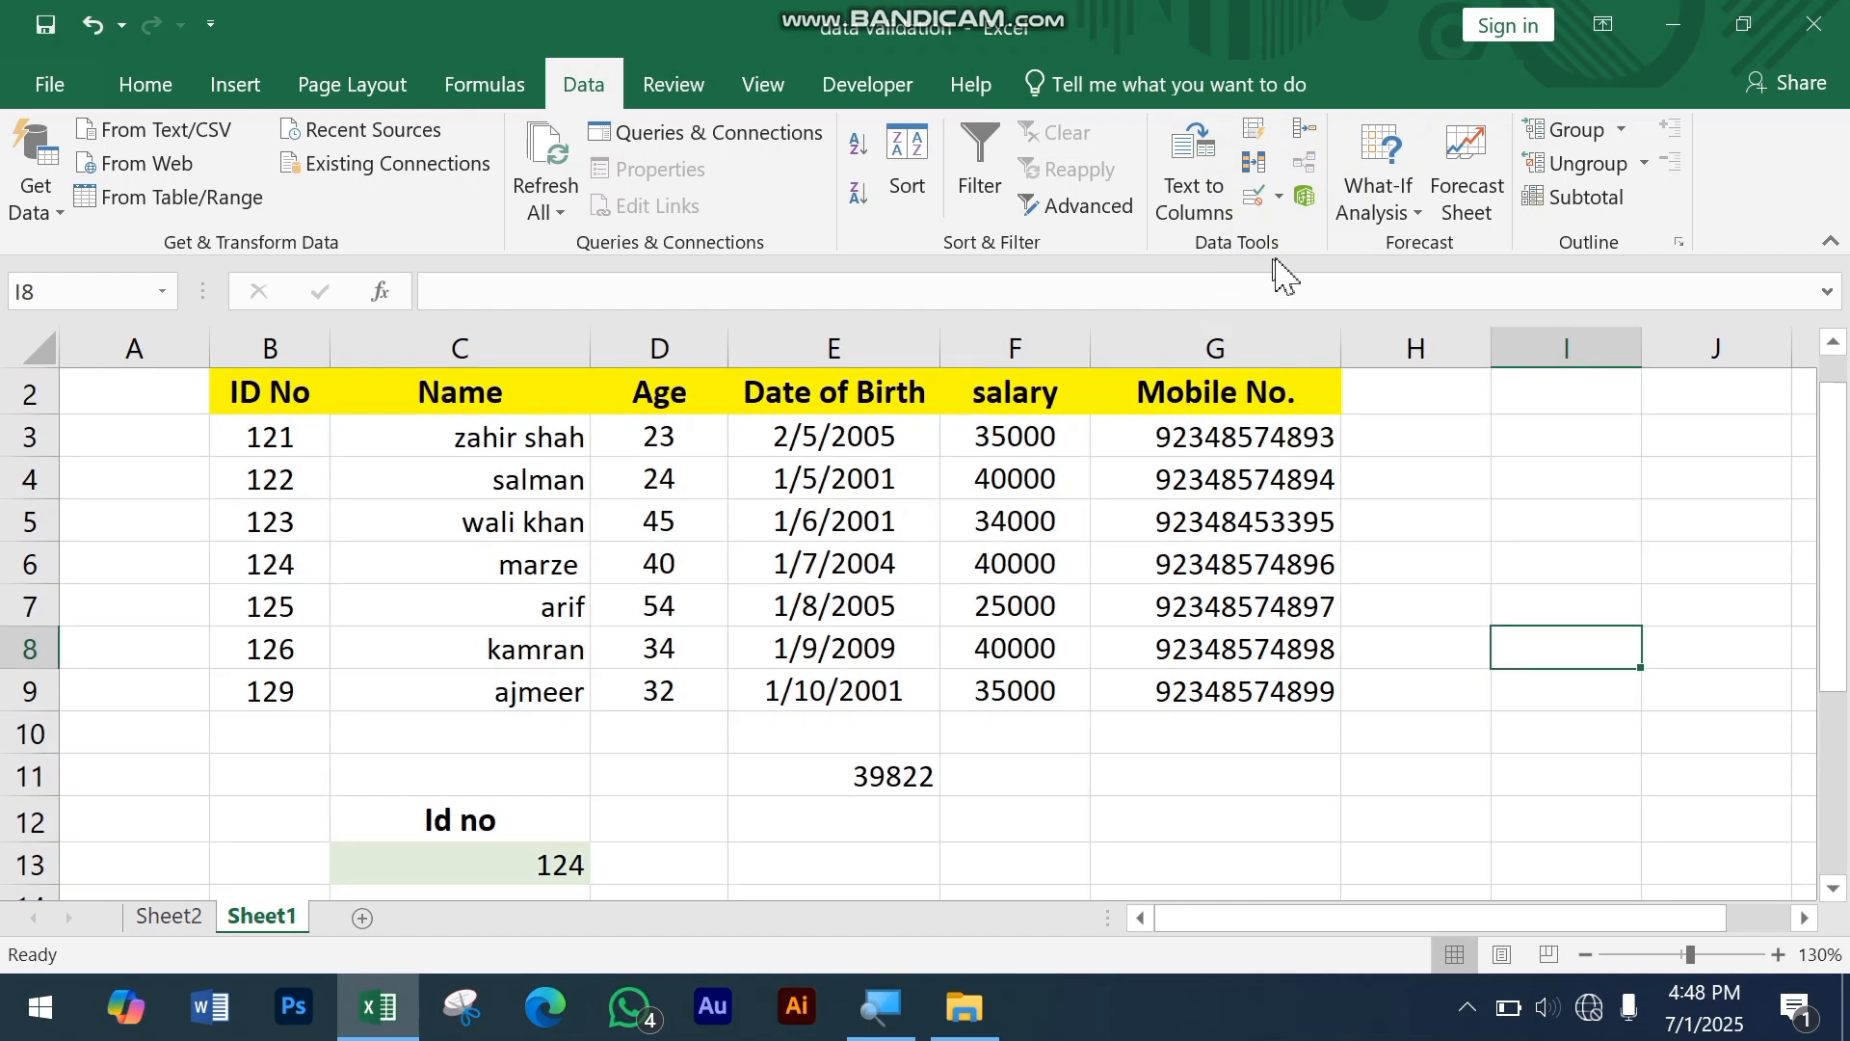
pyautogui.click(1279, 196)
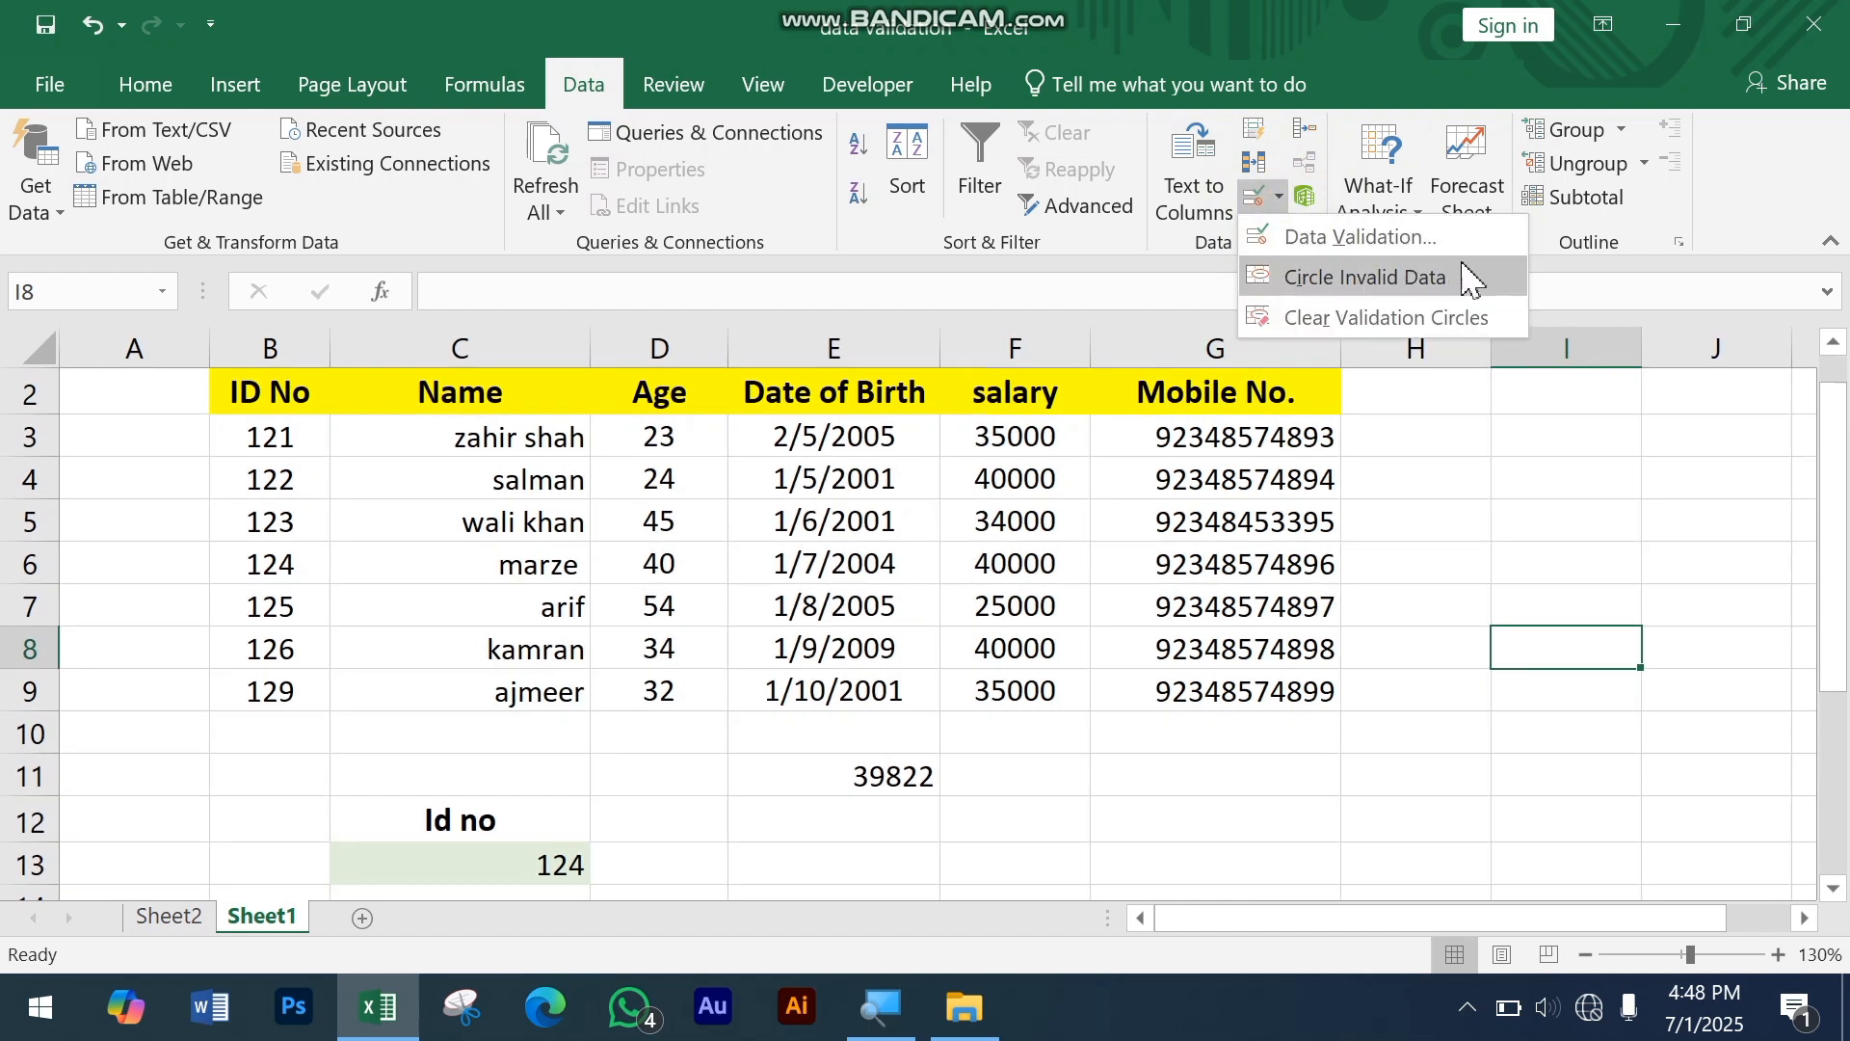
pyautogui.click(1233, 435)
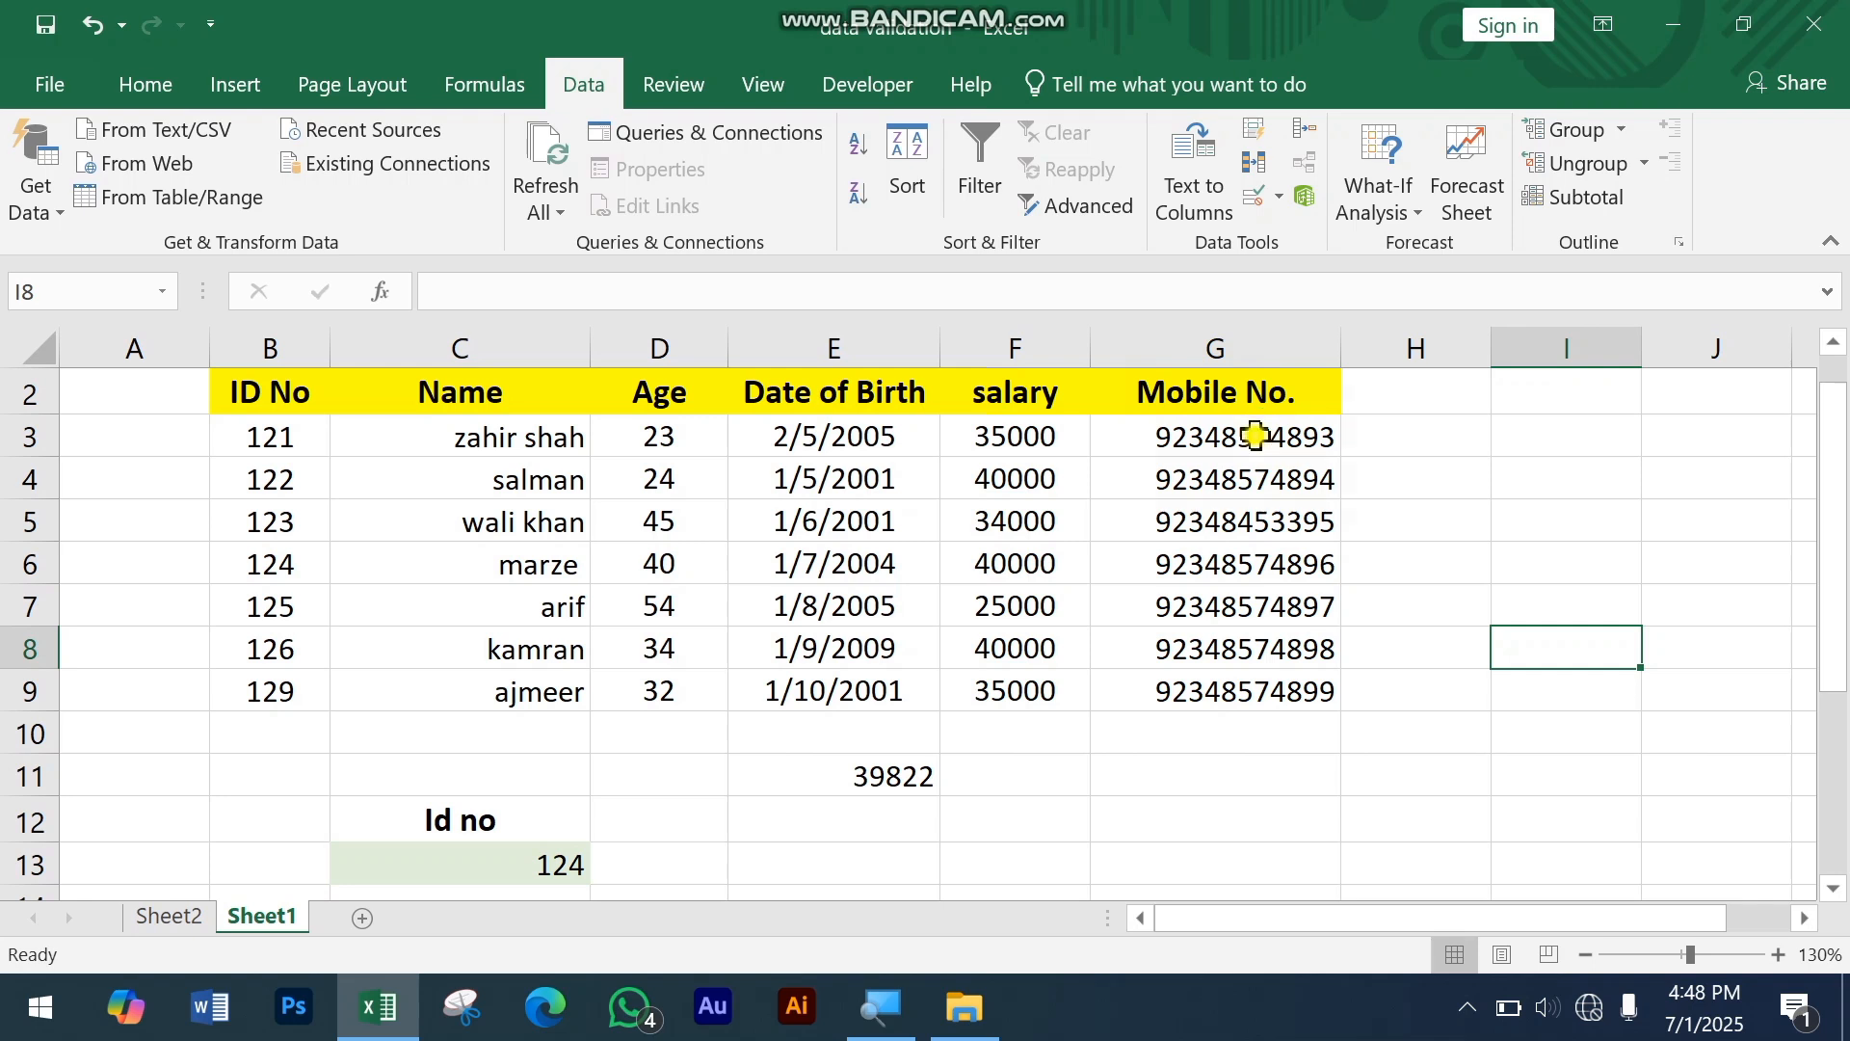
pyautogui.moveTo(1255, 436); pyautogui.dragTo(1228, 696)
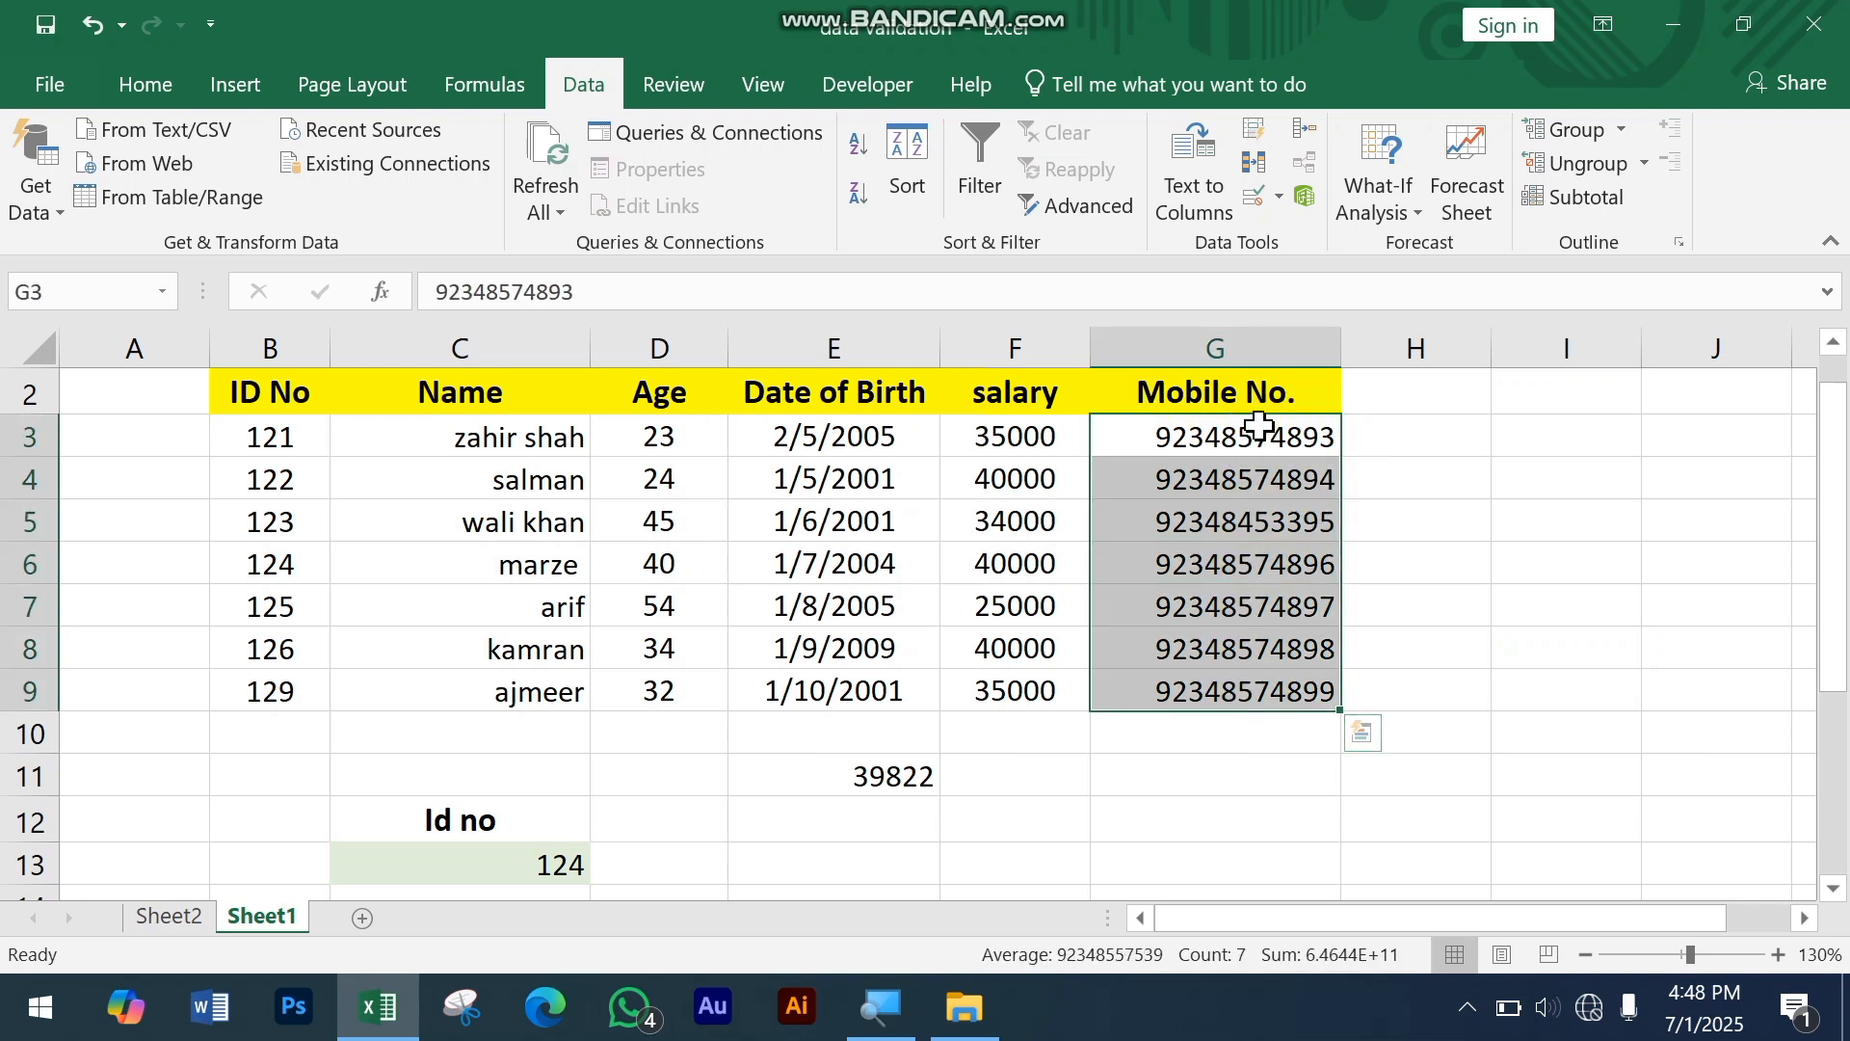
pyautogui.click(1278, 197)
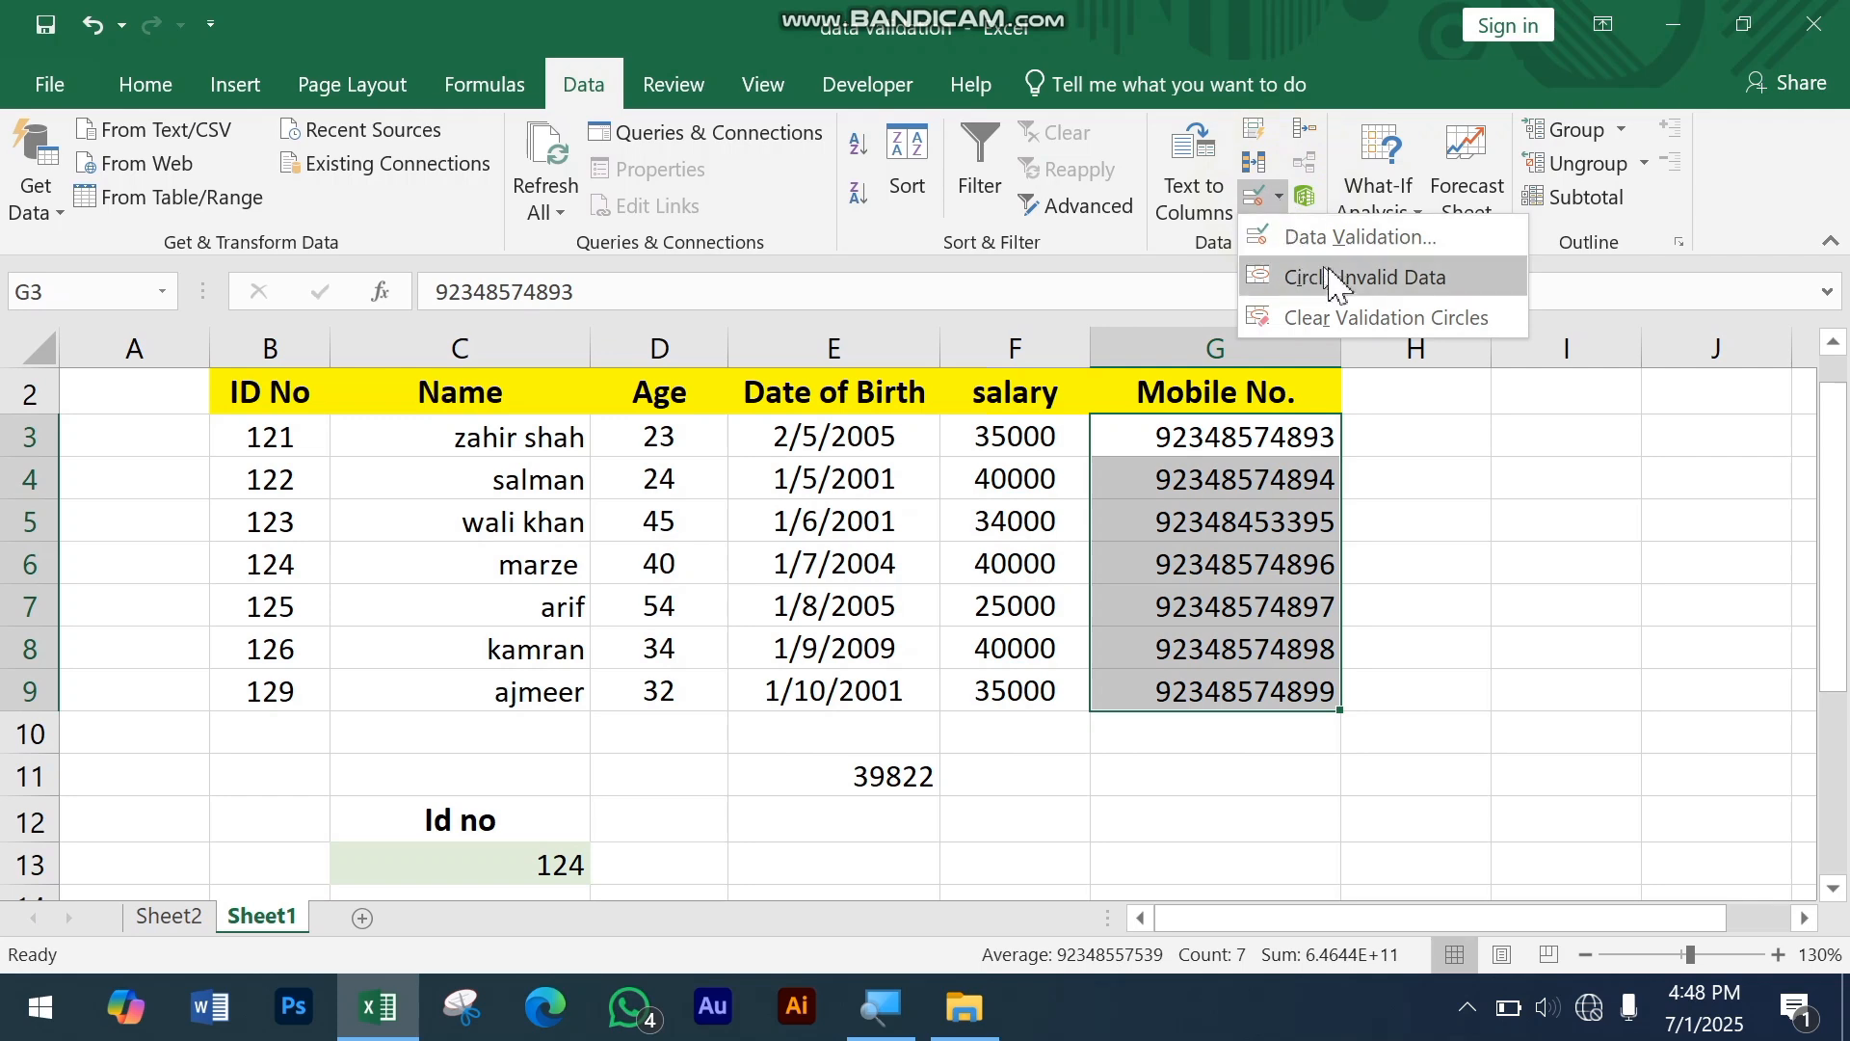
pyautogui.click(1419, 279)
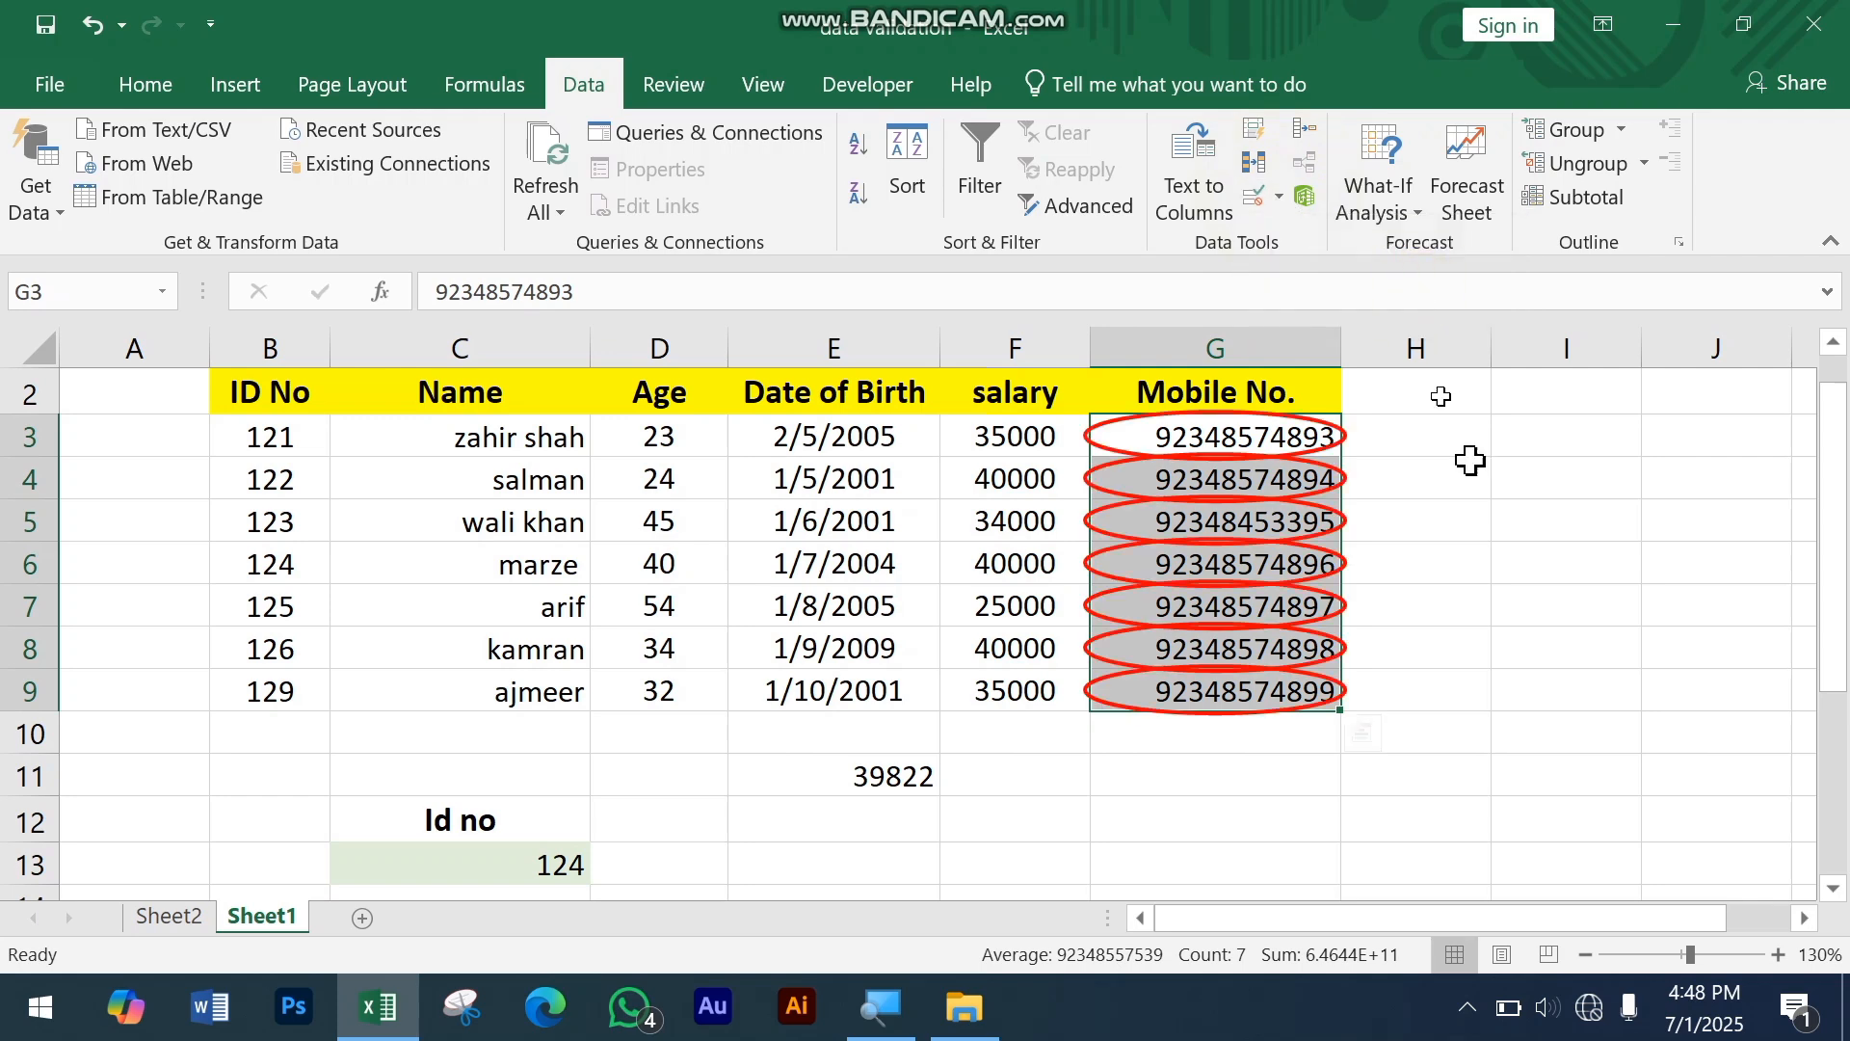
pyautogui.click(1541, 677)
pyautogui.scroll(-2, 1265, 689)
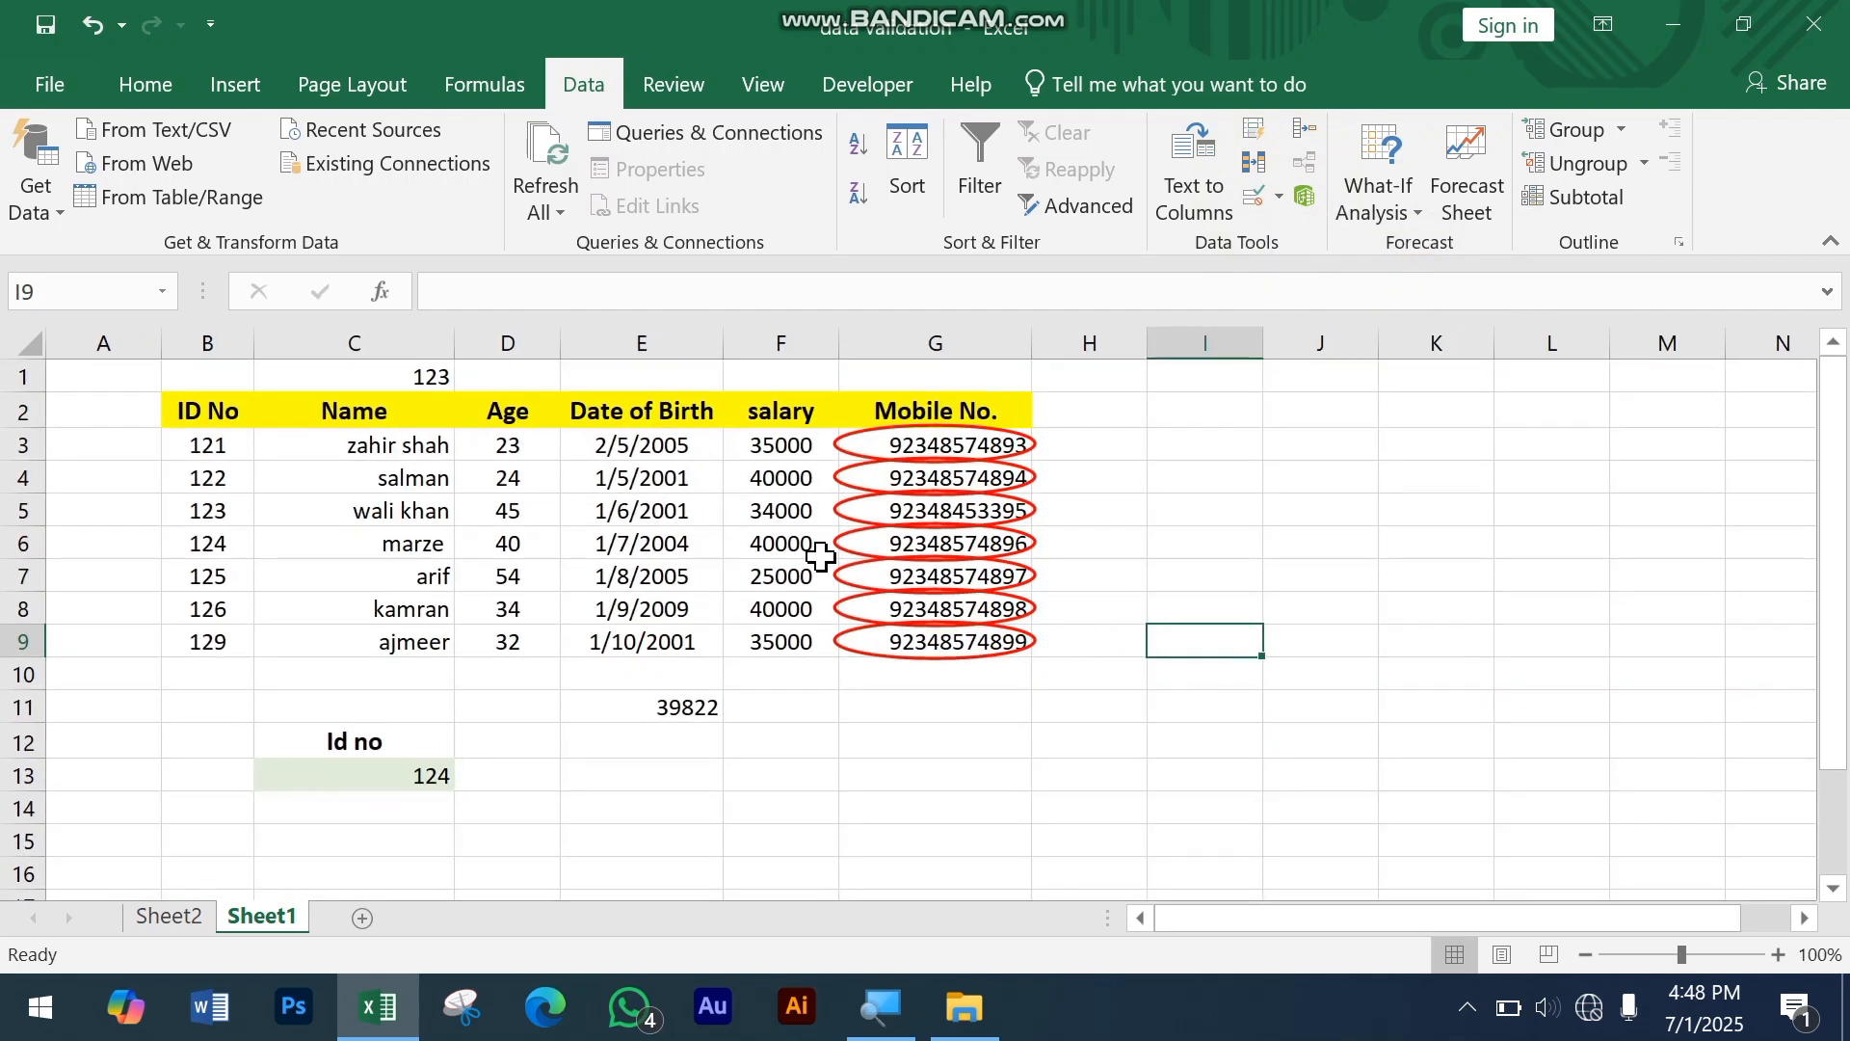
pyautogui.scroll(2, 819, 556)
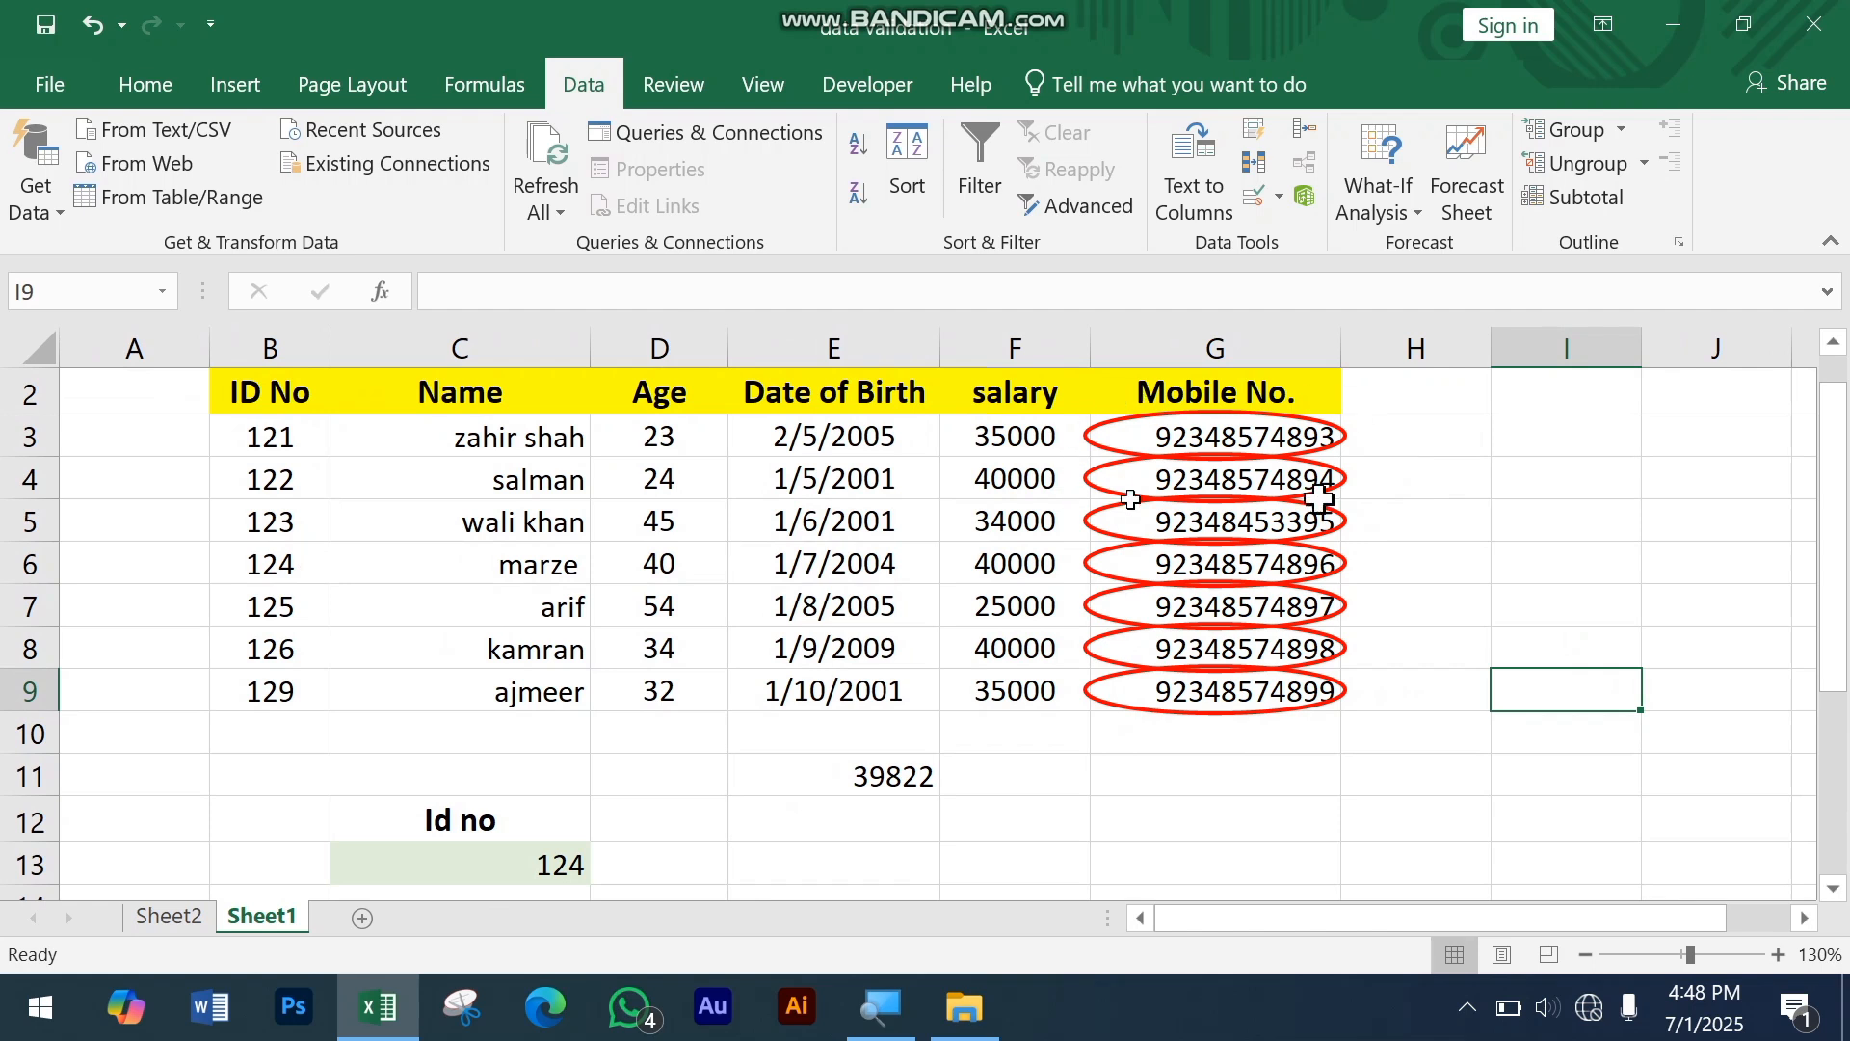